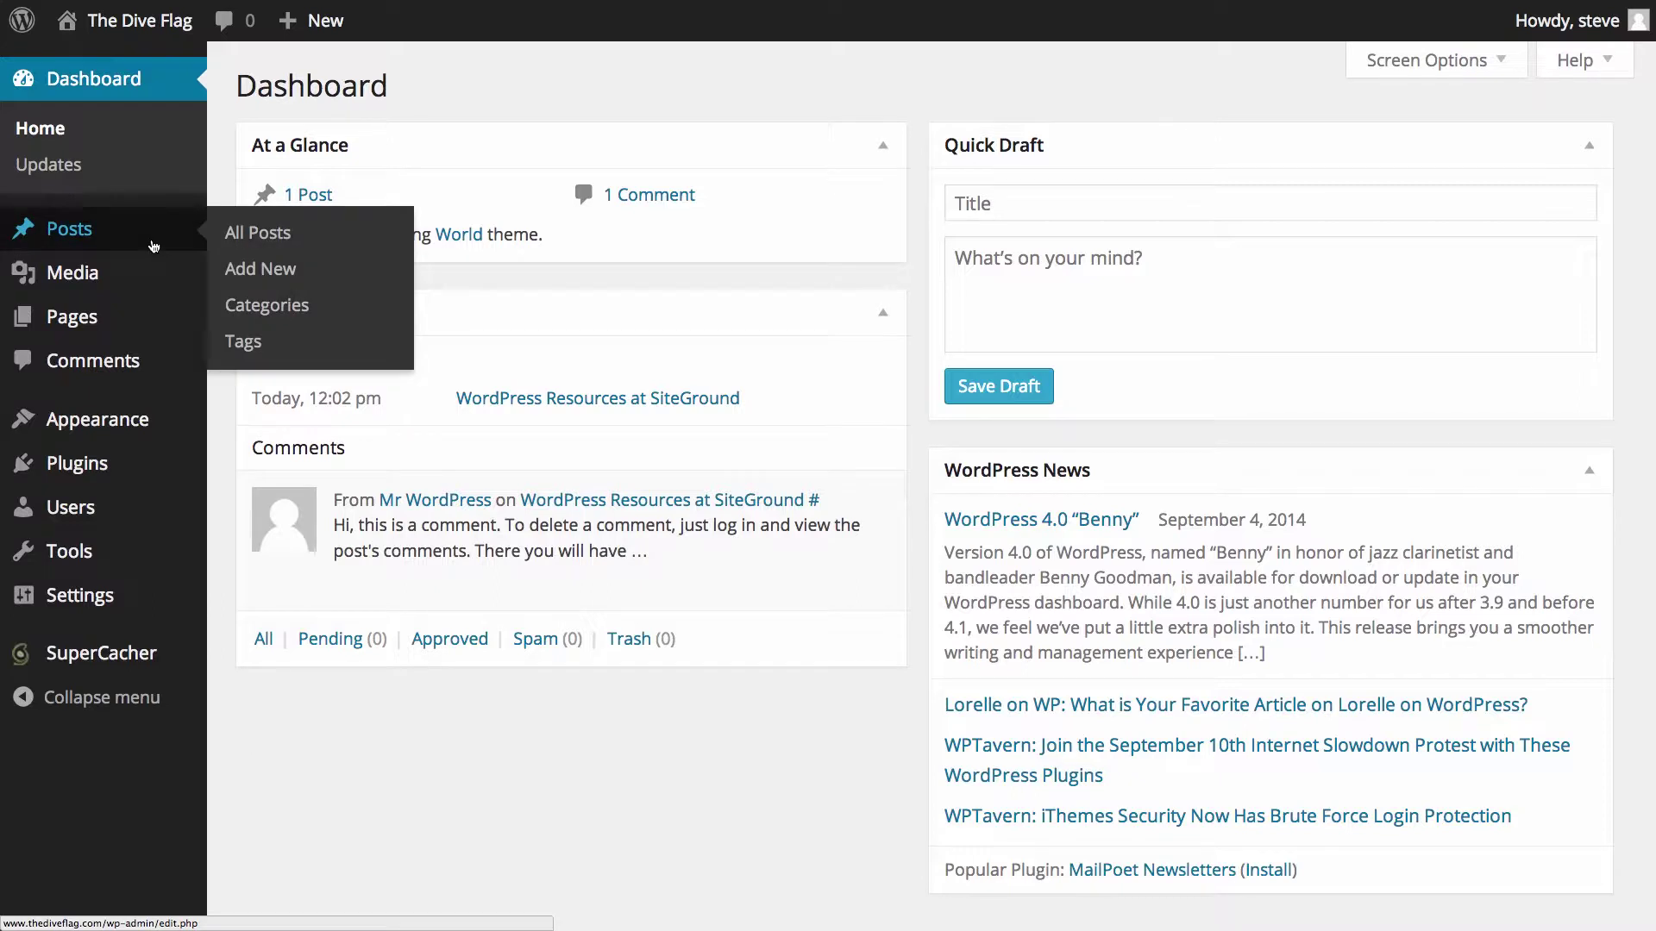
- Open the list of all posts and check the choices offered by its date and category filters
click(142, 242)
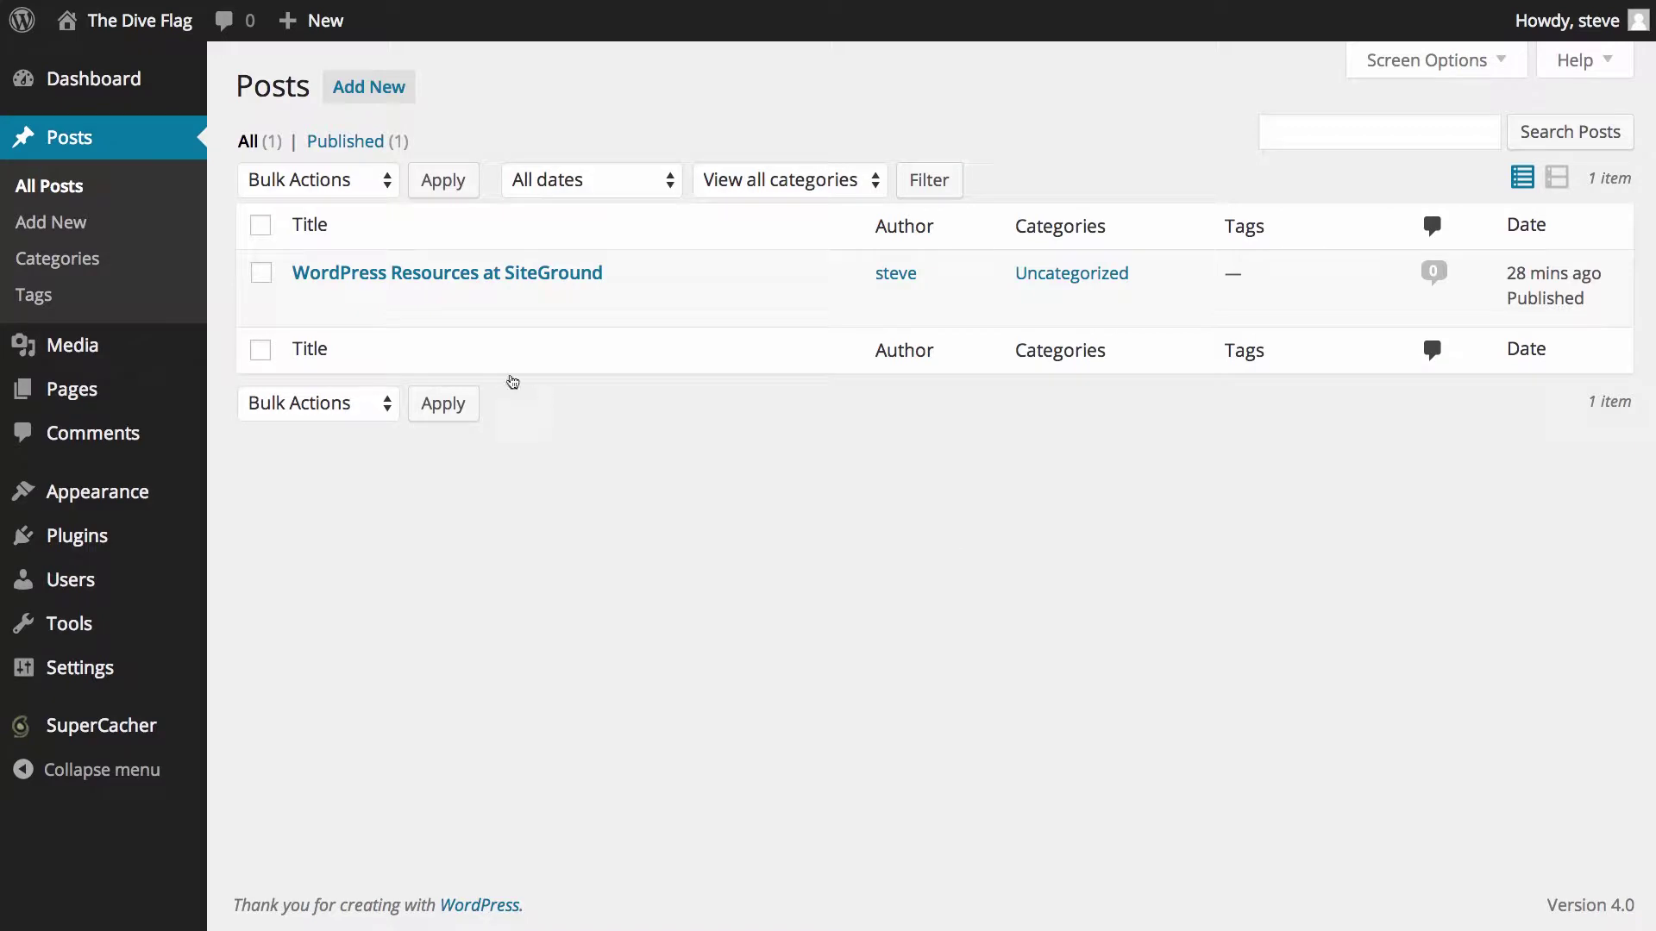
mouse_move(358, 326)
click(548, 180)
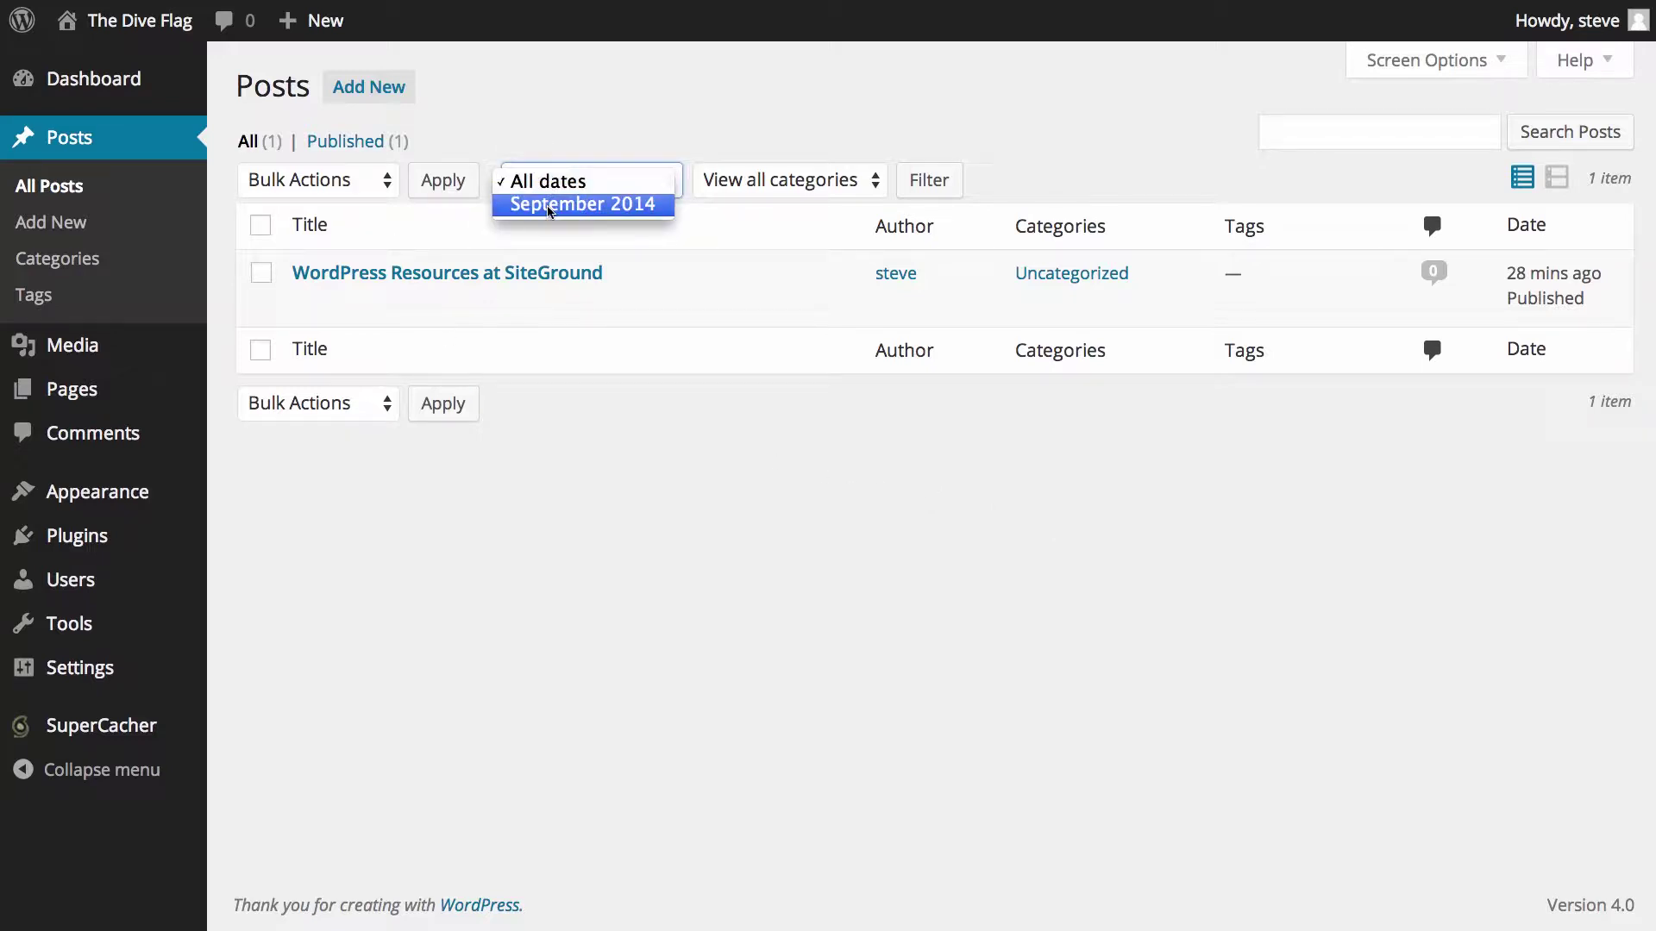
click(555, 135)
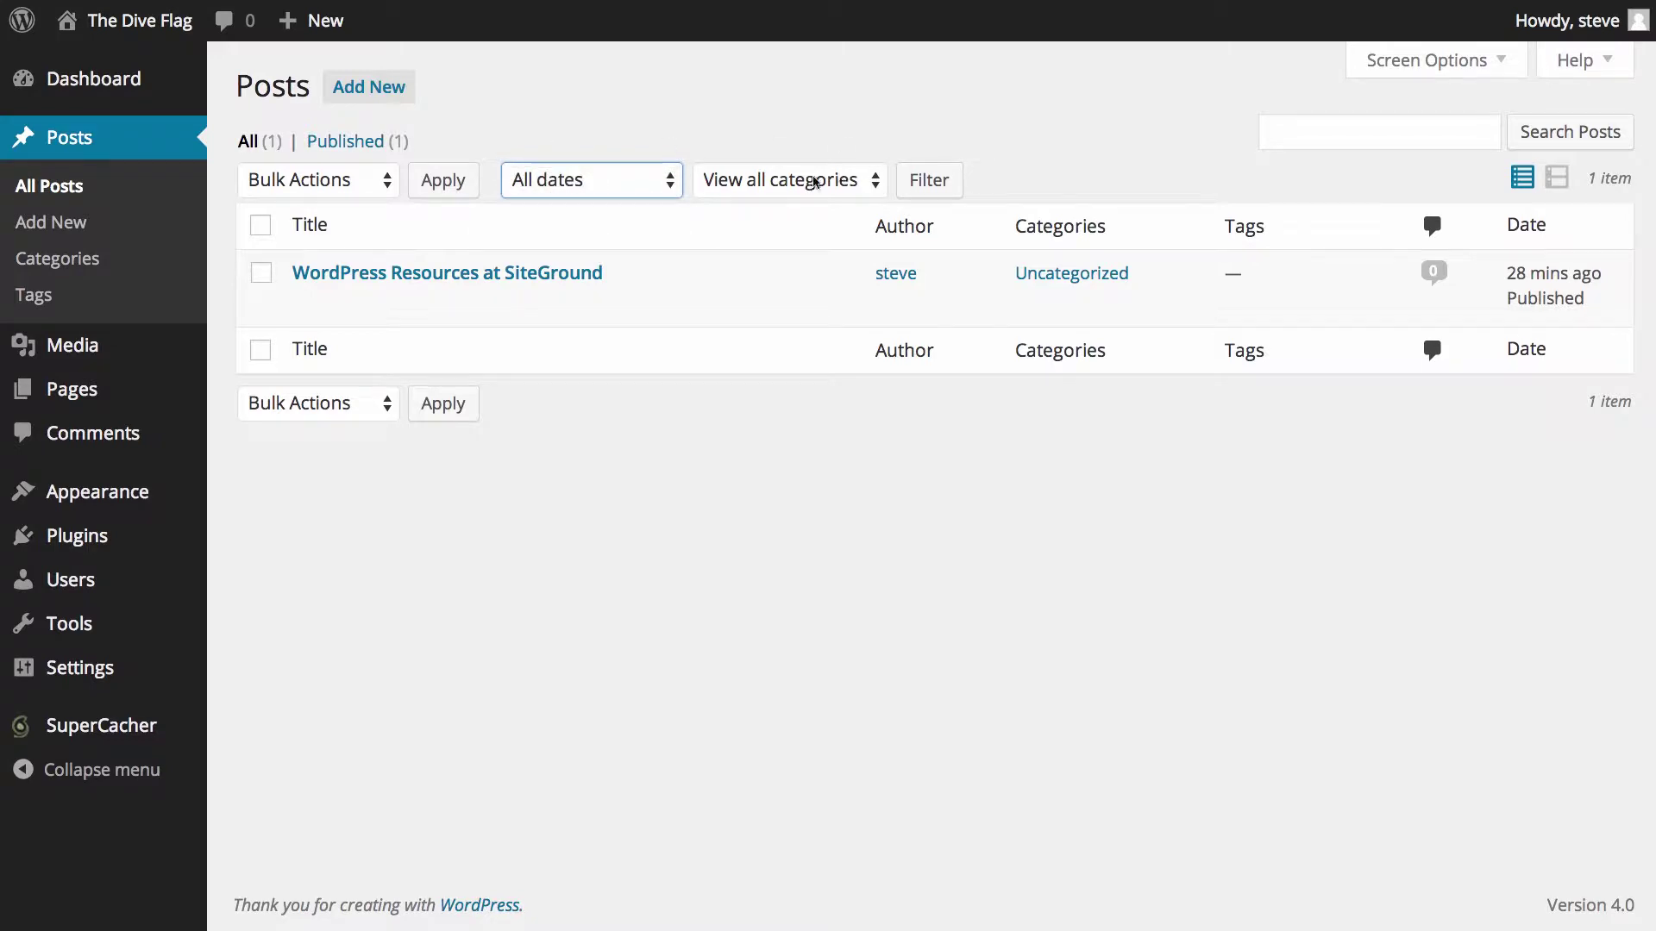
click(811, 180)
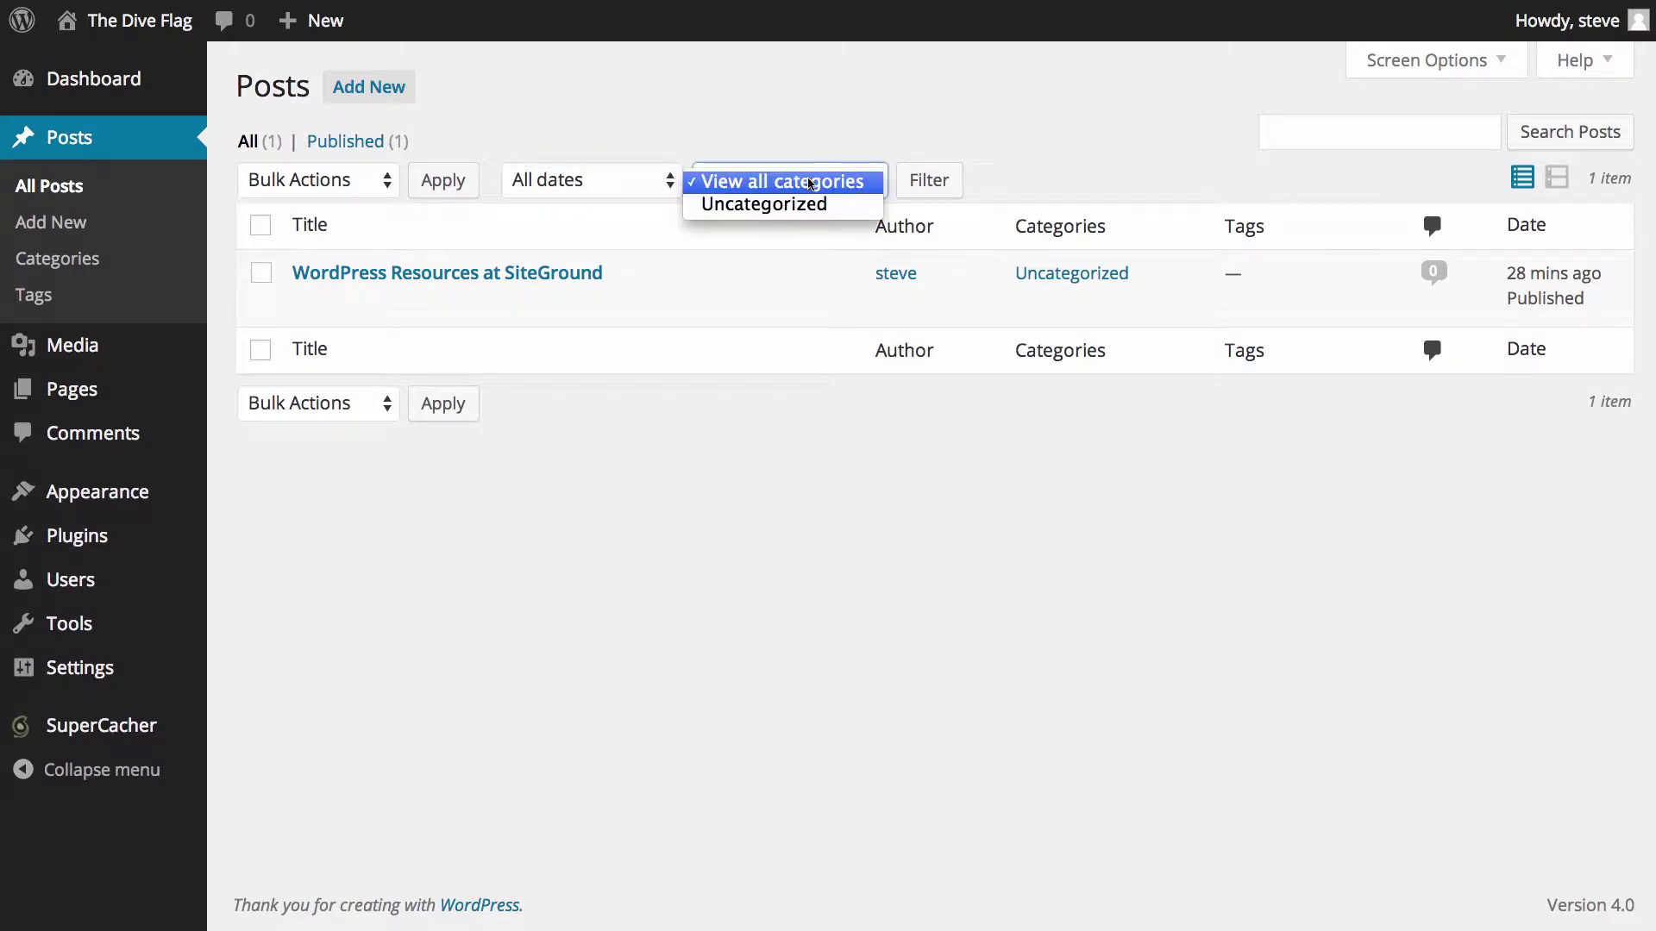
click(795, 105)
- Check the bulk actions offered for posts, and open Quick Edit for the "WordPress Resources at SiteGround" post
click(385, 187)
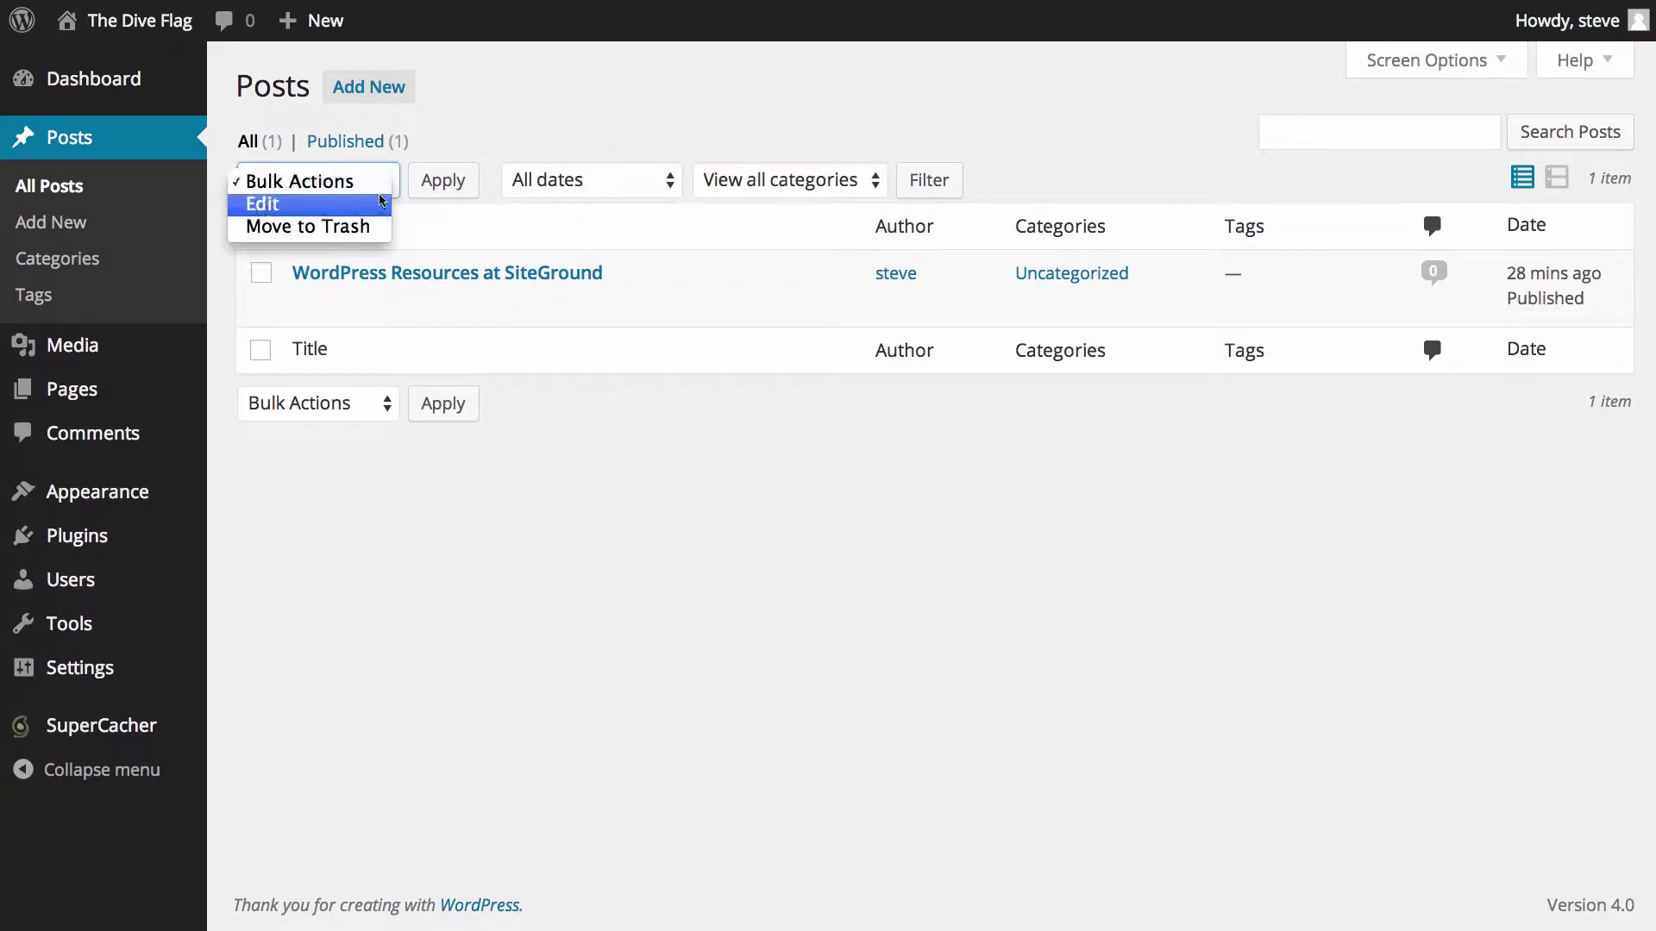
click(447, 150)
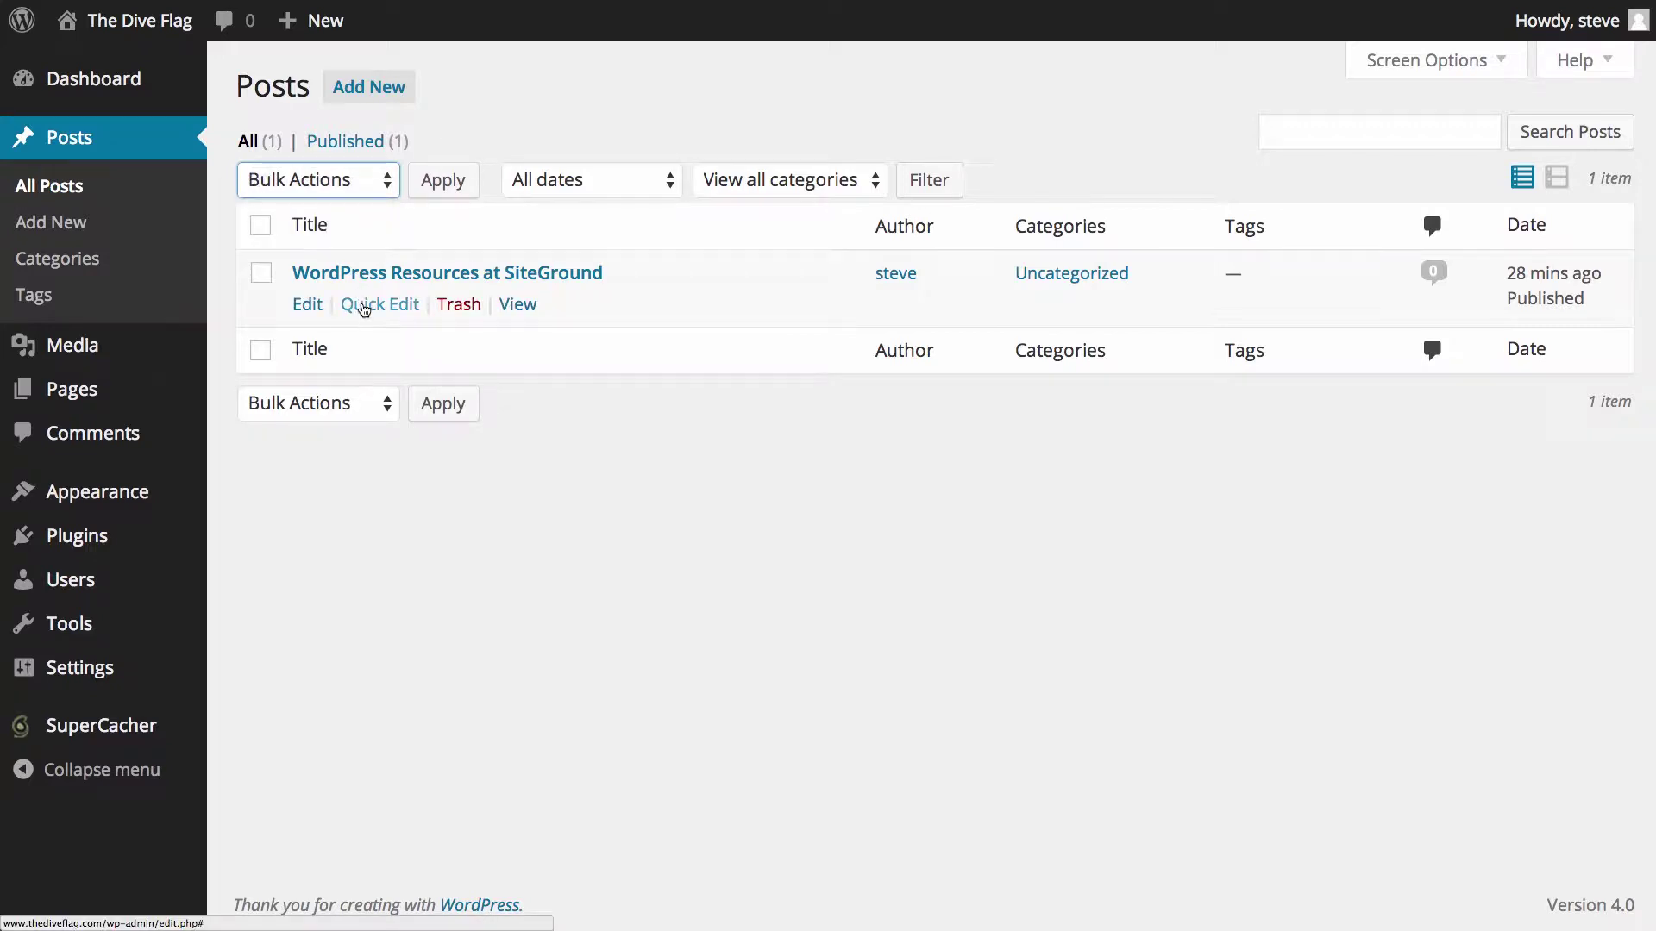
click(361, 304)
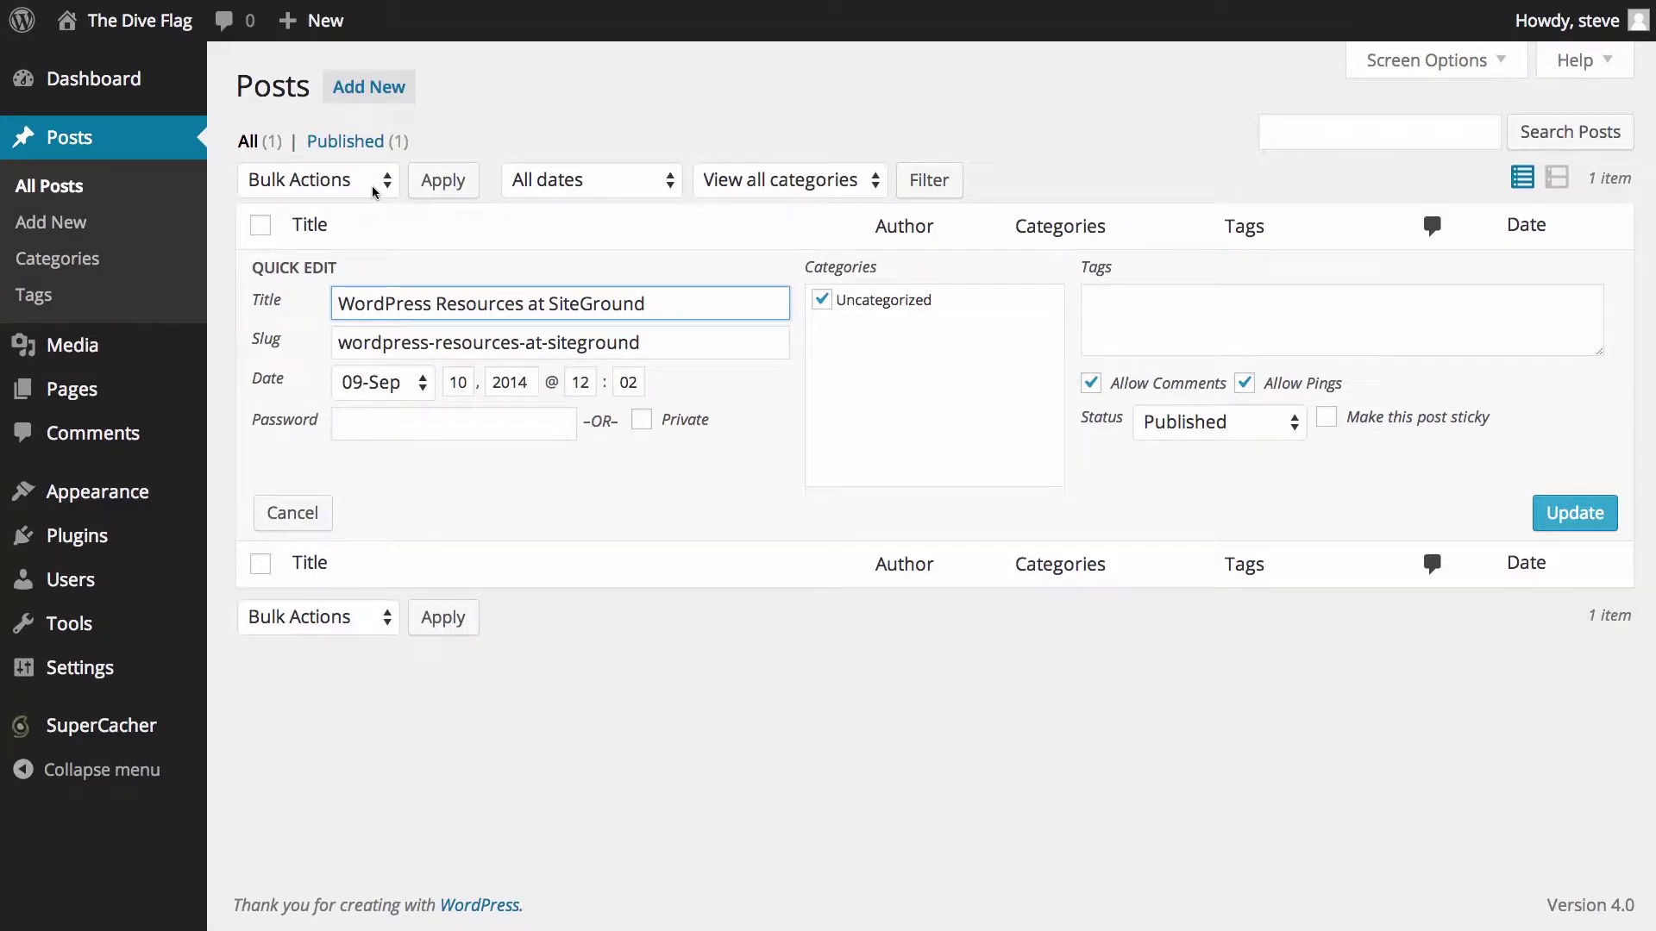
- Open a blank new post in the editor and place the cursor in its content area
click(91, 226)
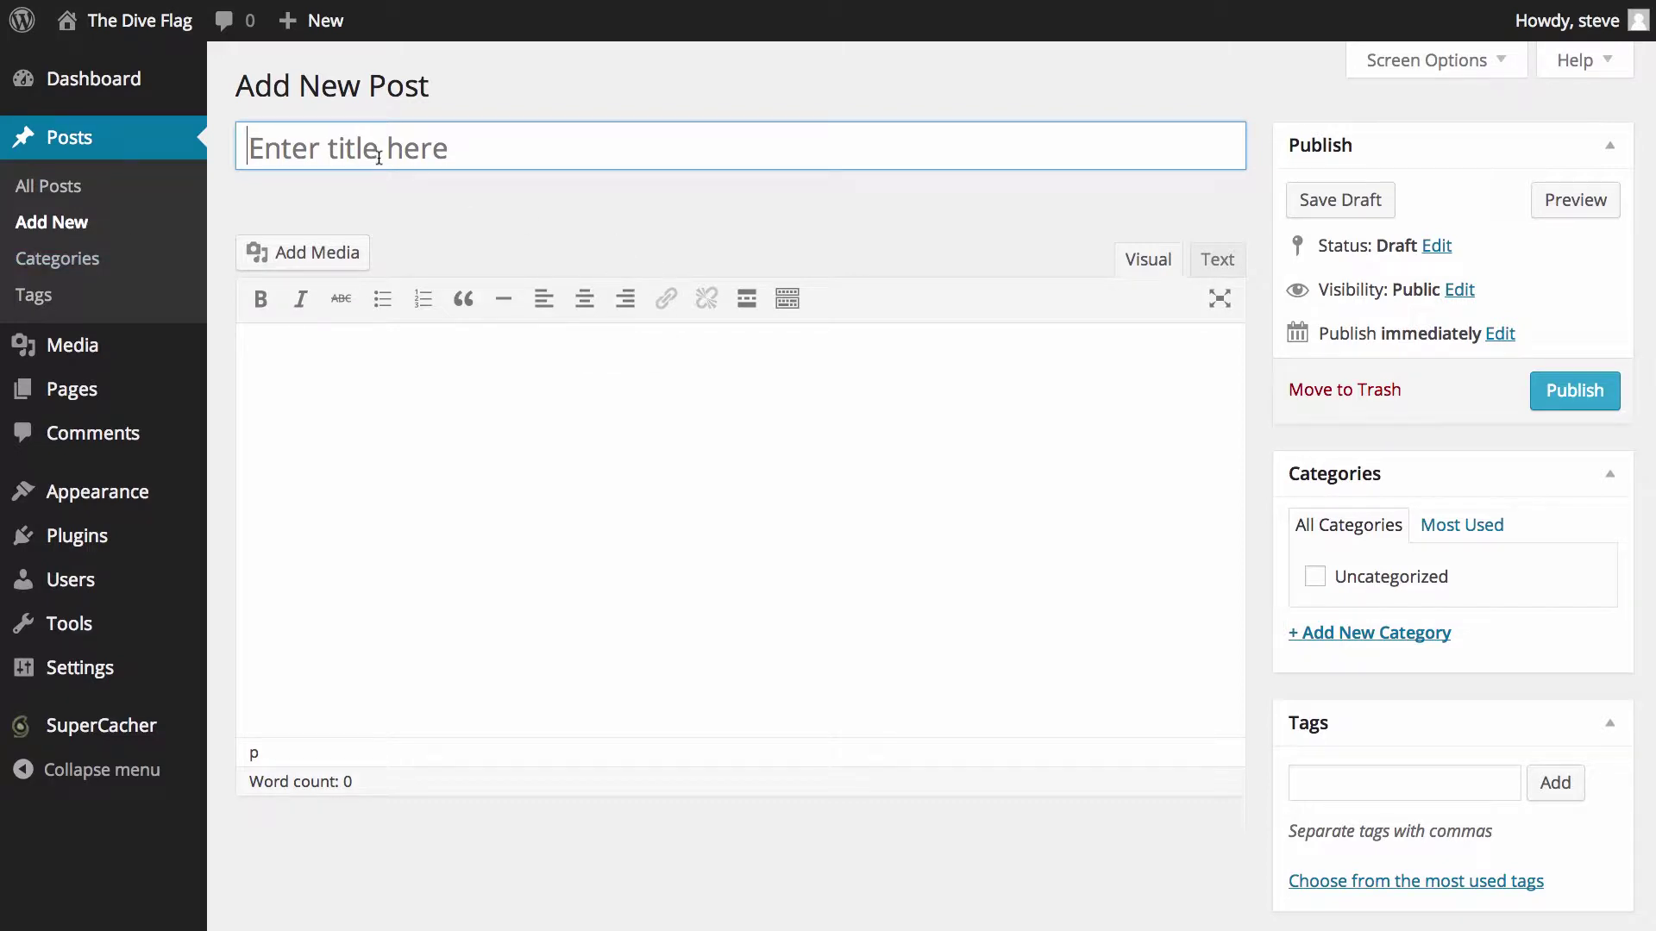
click(391, 348)
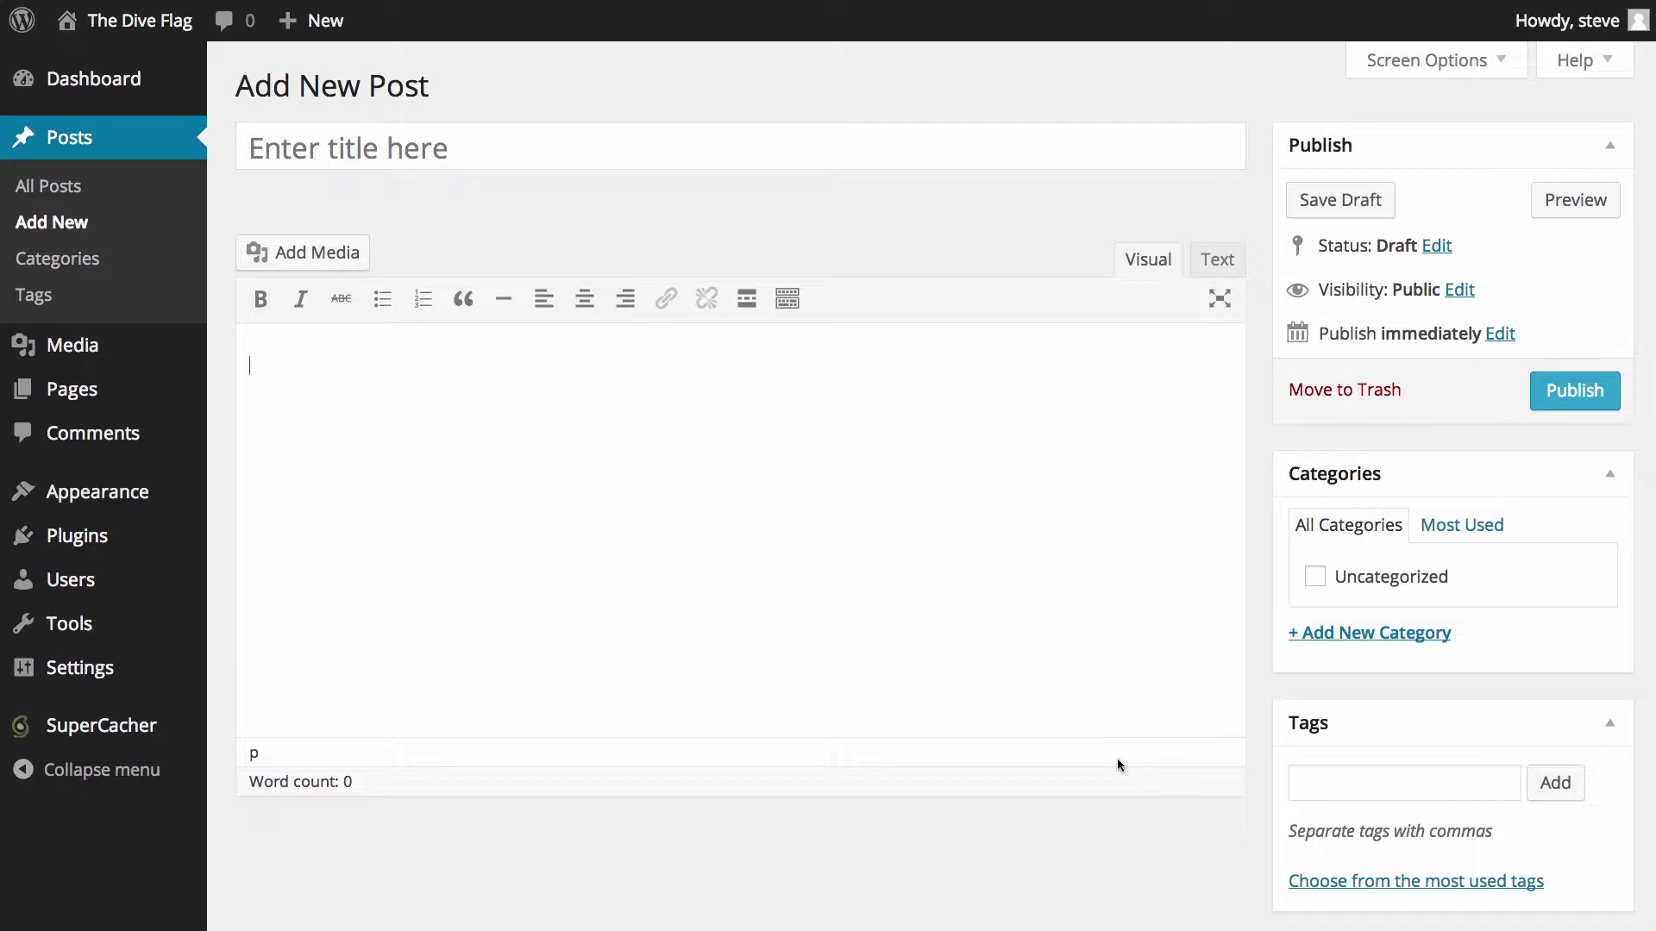
- Examine the post categories page, including the new category form and the Uncategorized entry's options, and open the tags page
click(95, 259)
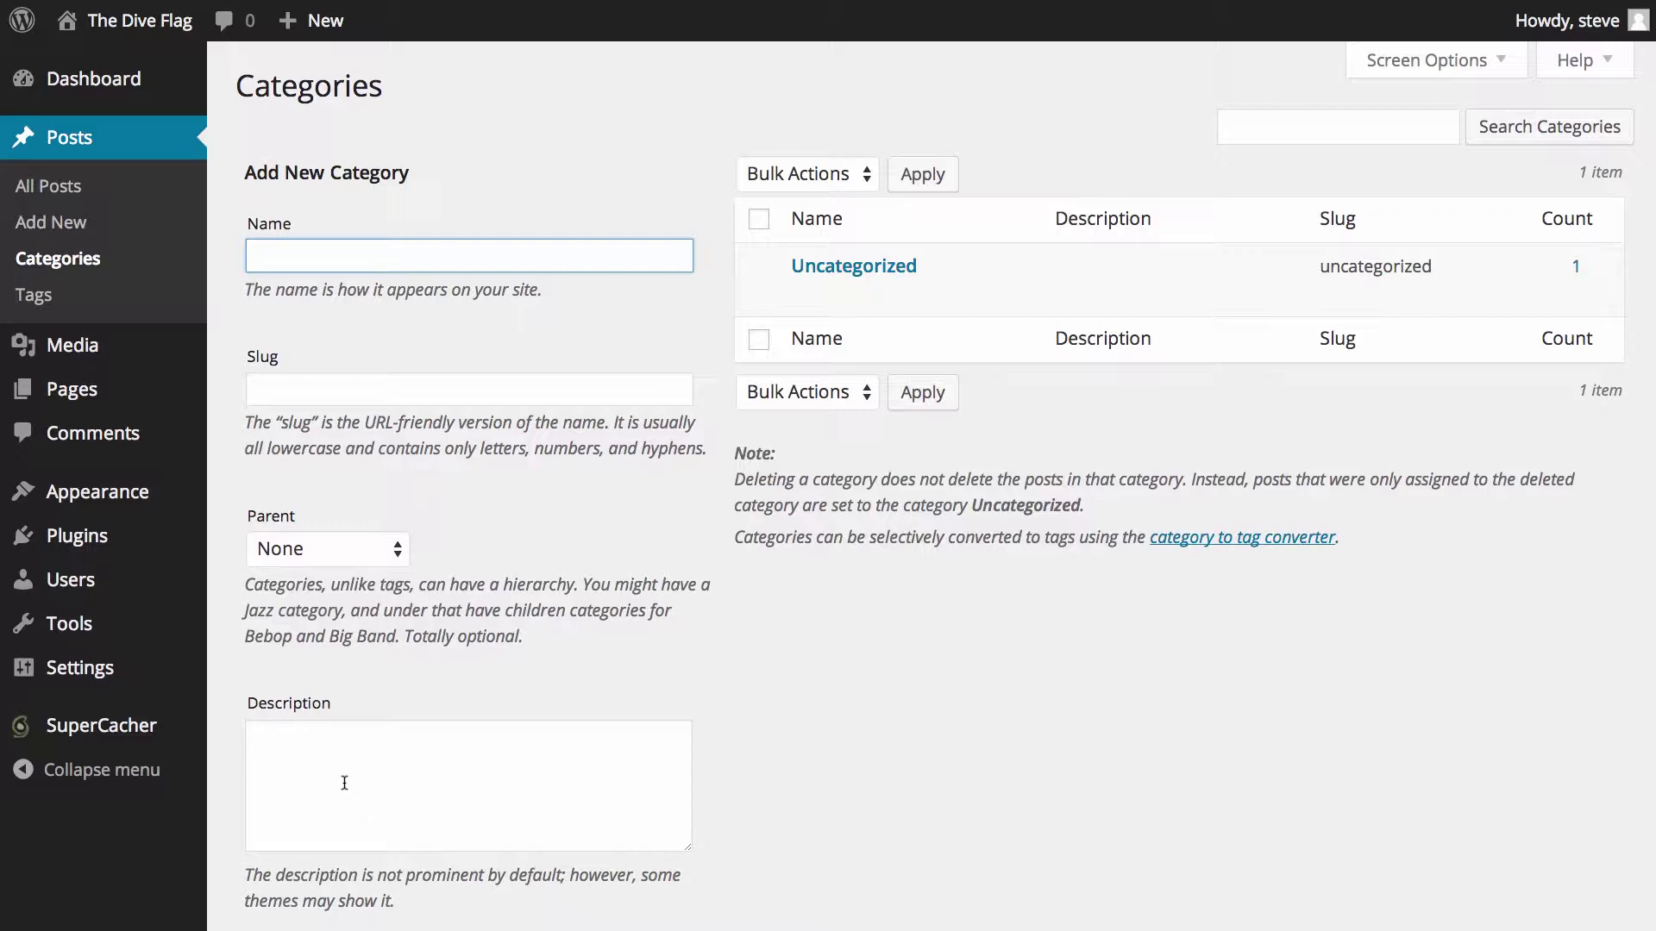
scroll(344, 783, down, 3)
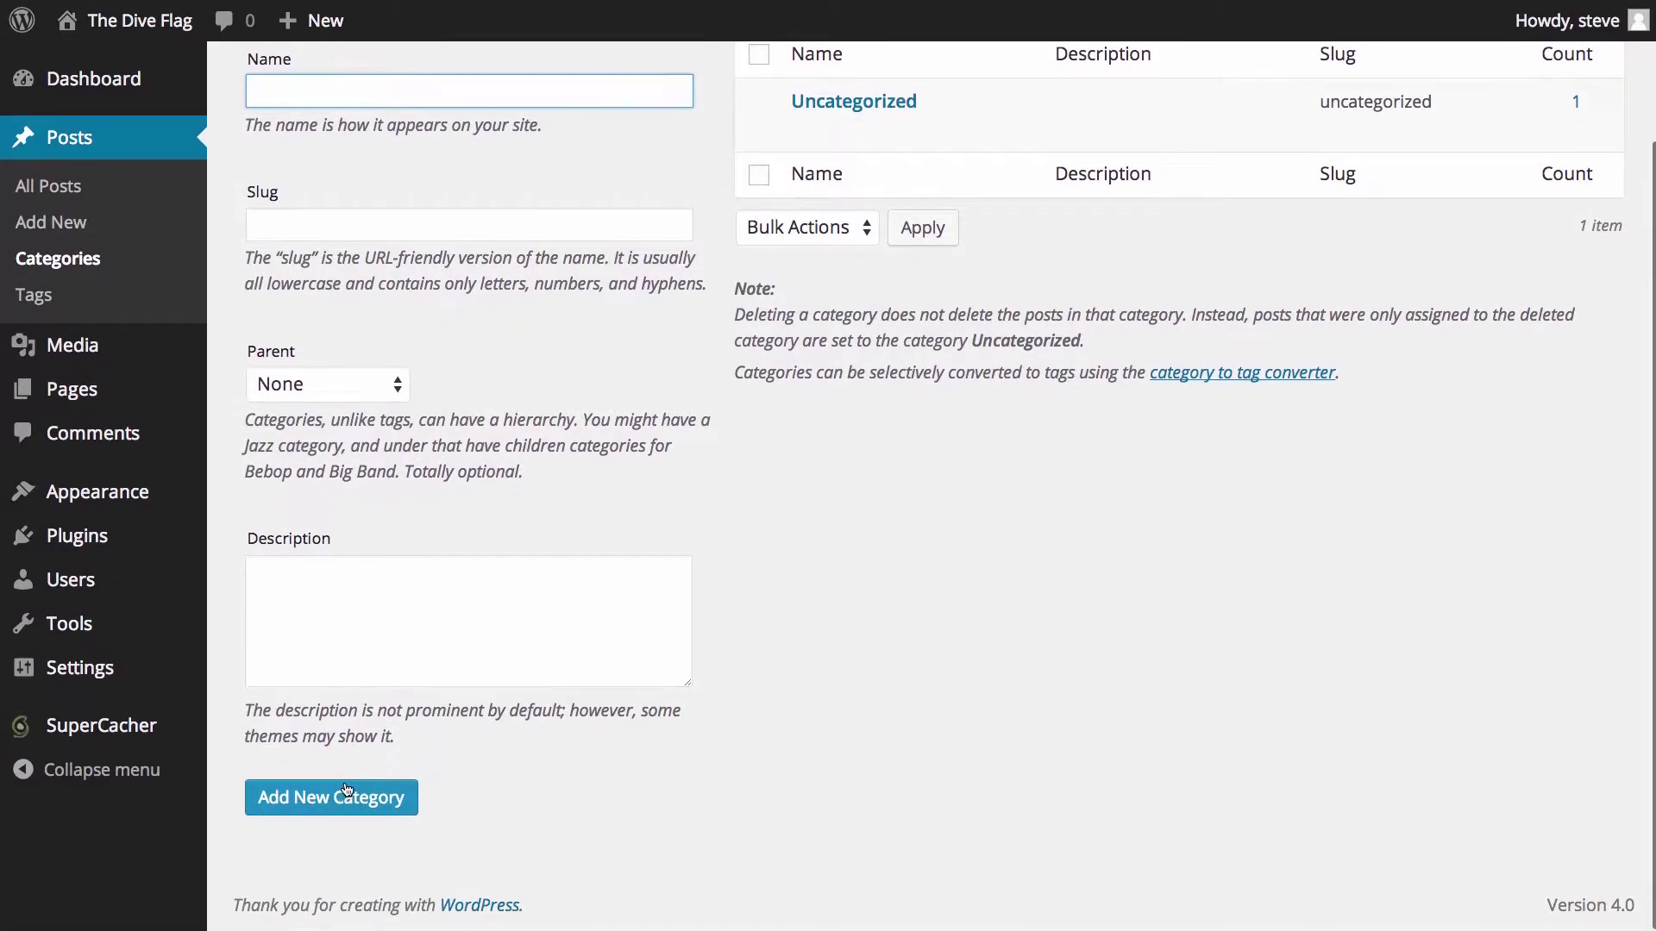
scroll(343, 804, up, 3)
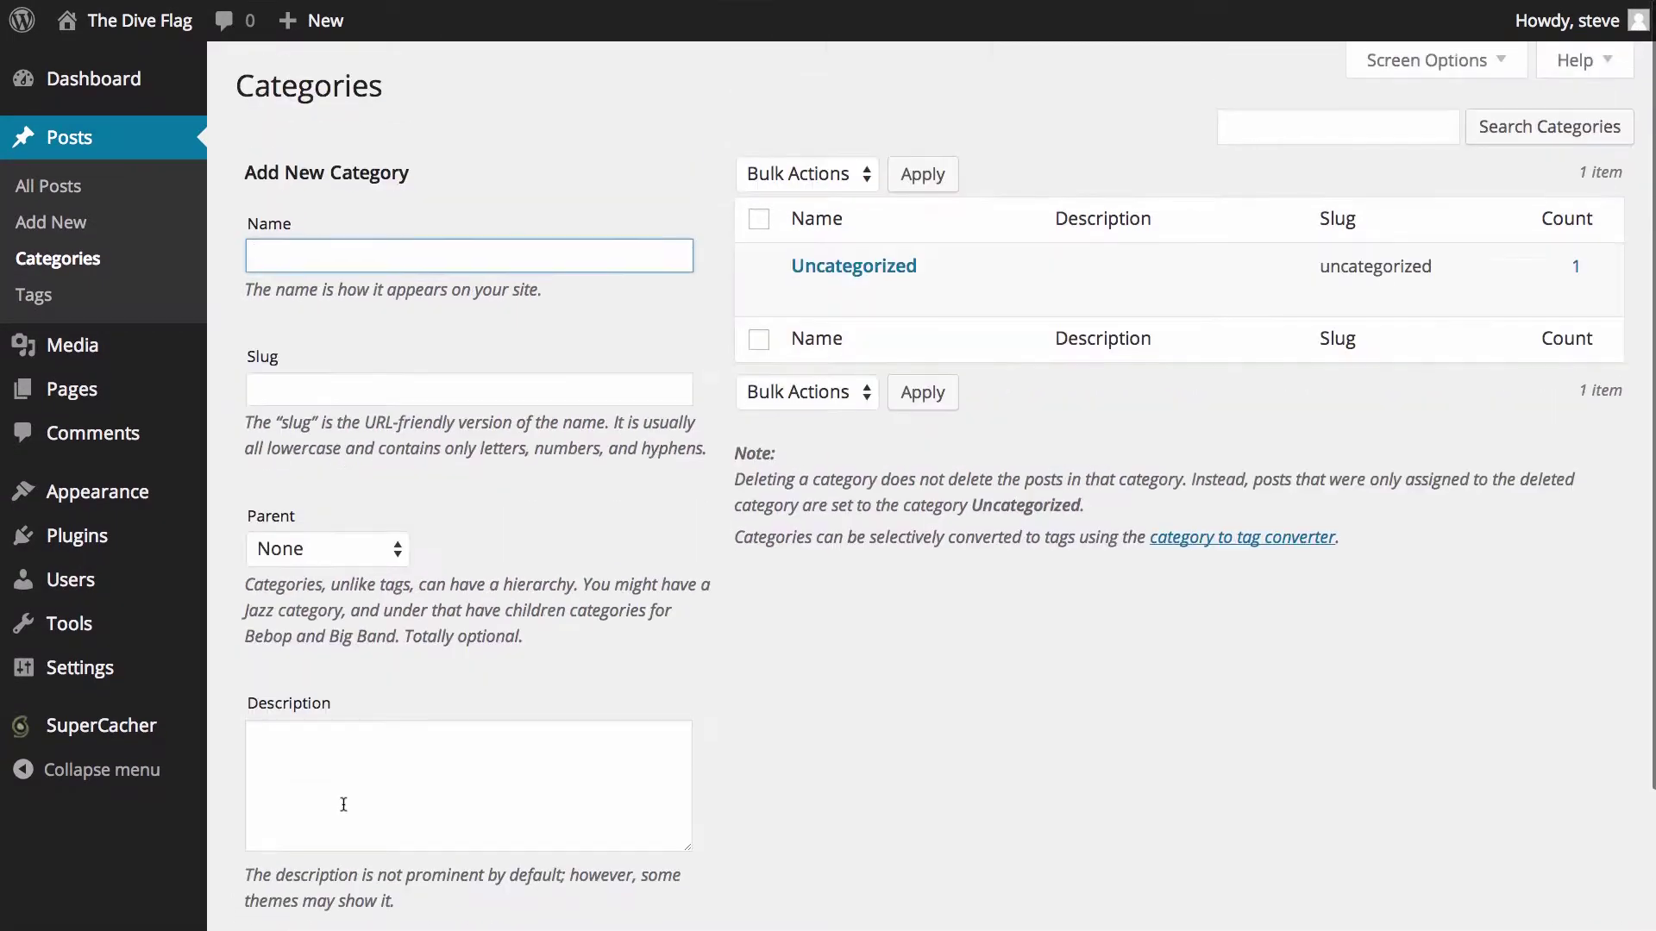
mouse_move(804, 265)
mouse_move(856, 319)
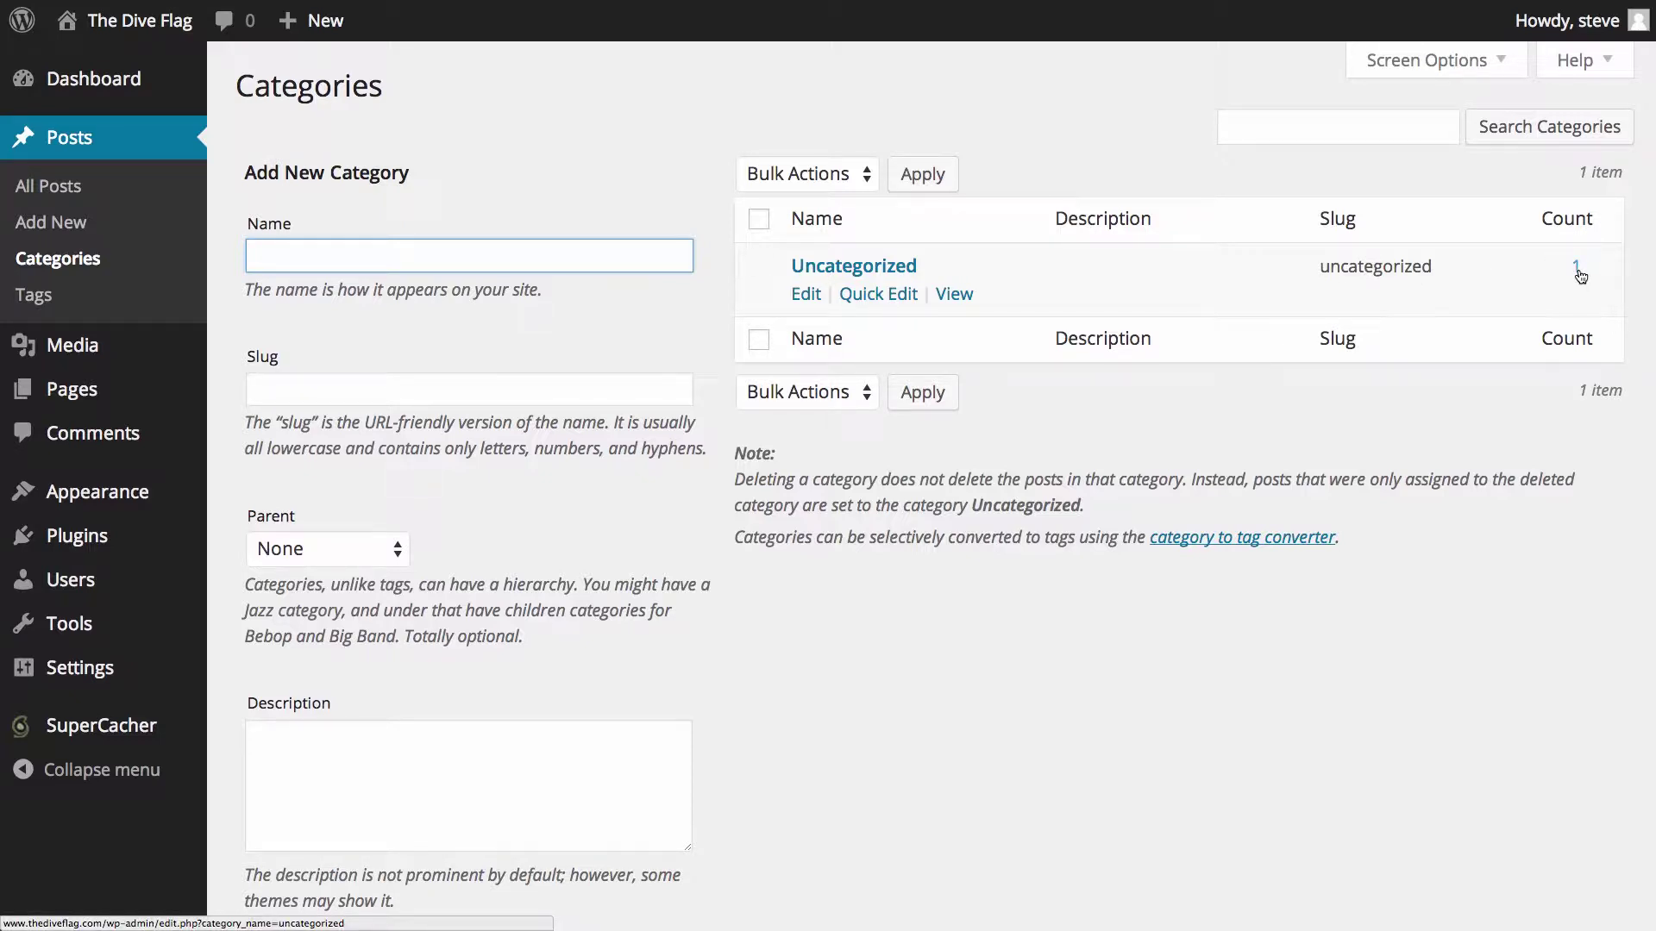
click(74, 303)
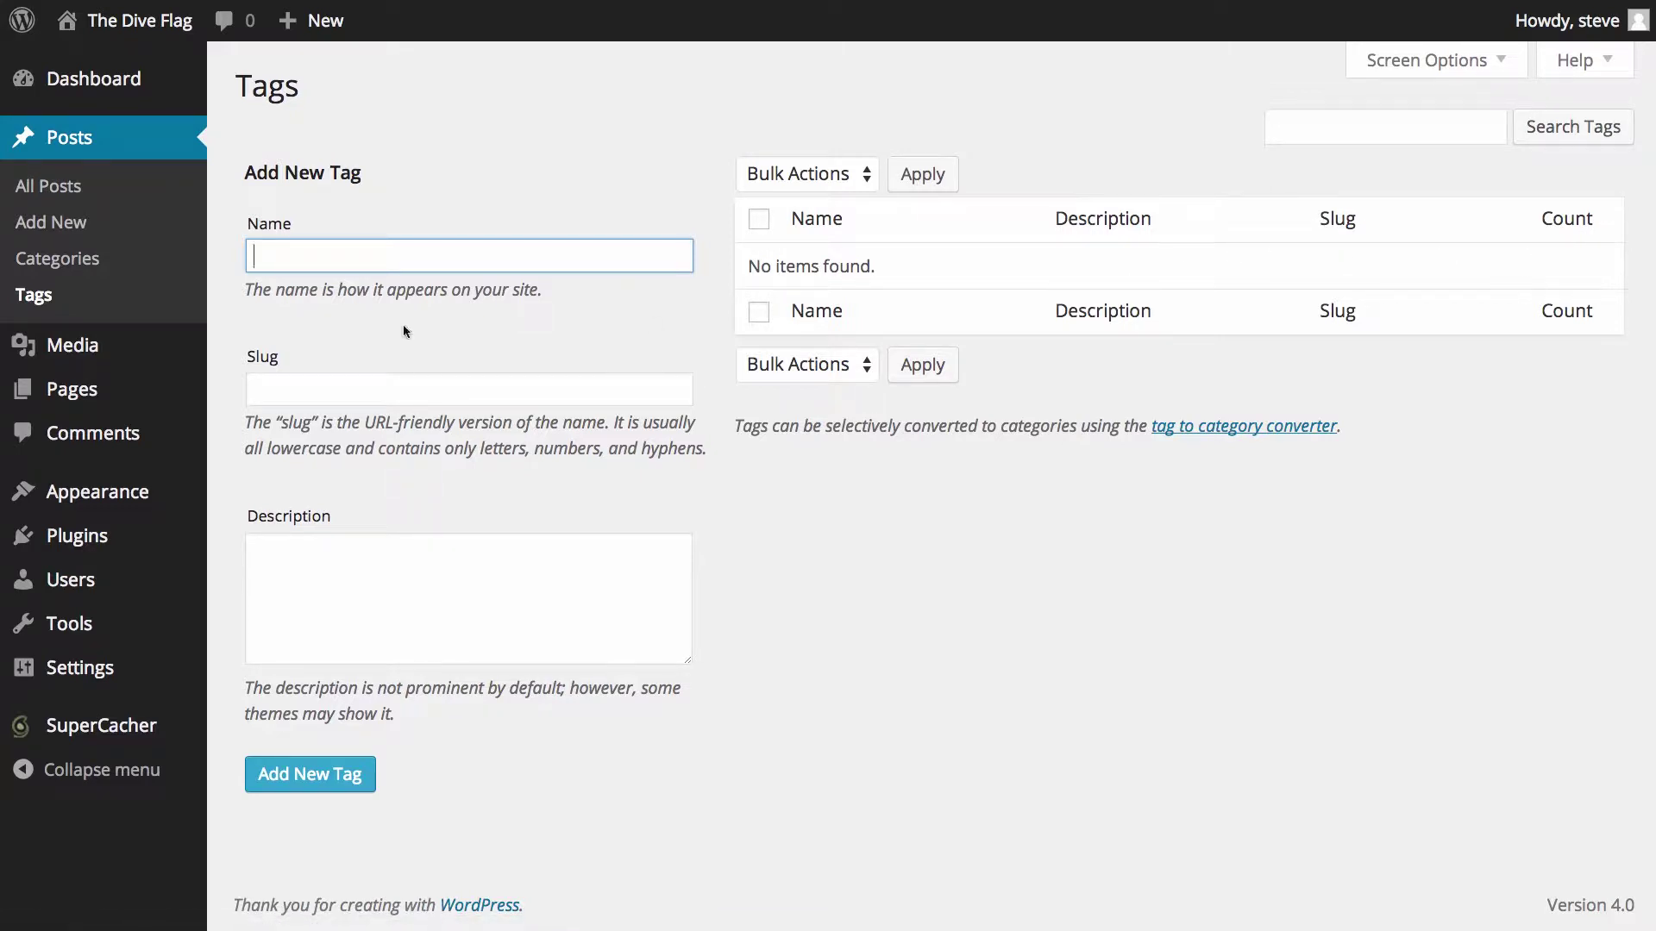
- View the media library and its new media uploader, holding flag pictures 109.JPG over the upload area without dropping it
click(63, 352)
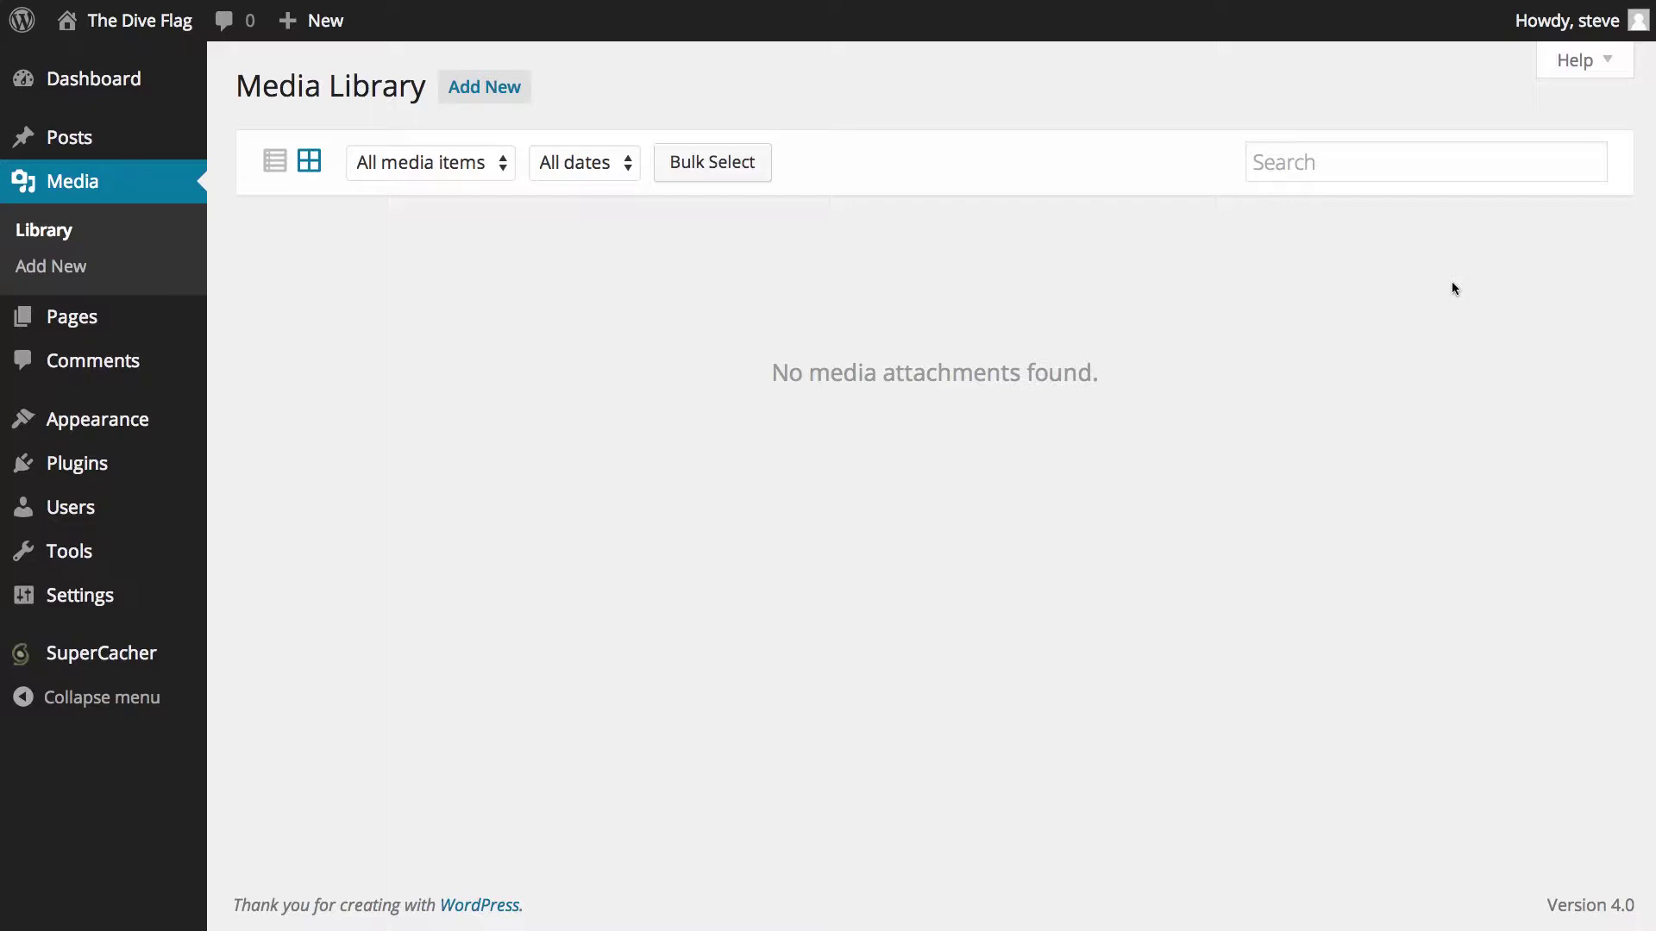
click(33, 272)
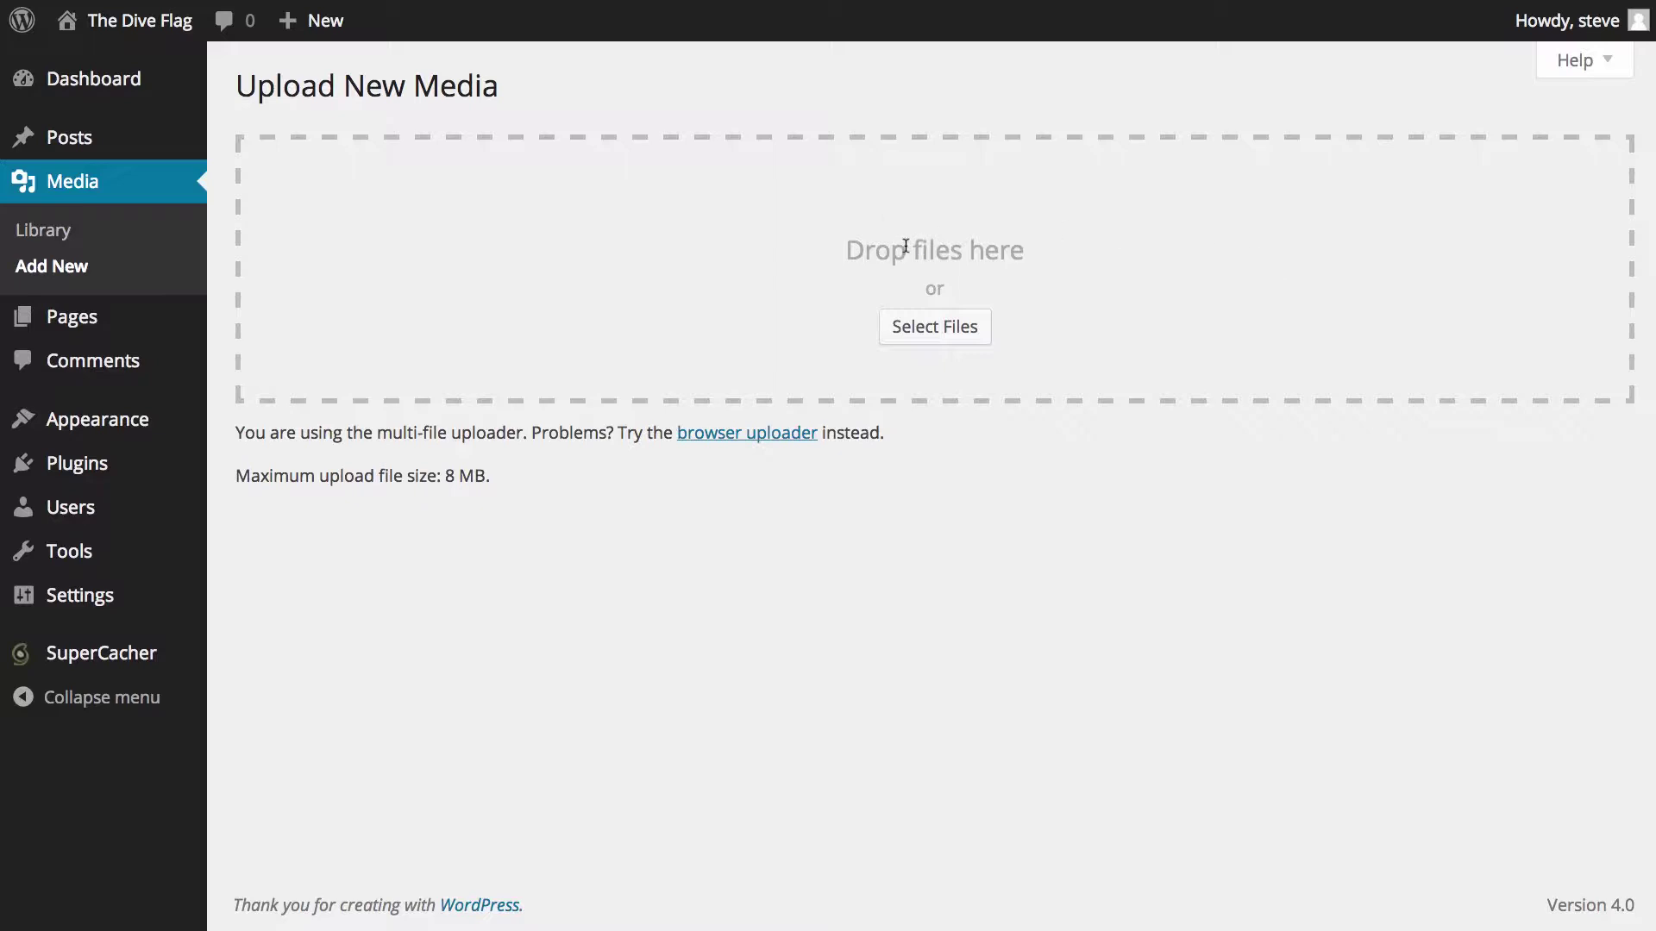
drag(1583, 380, 1283, 313)
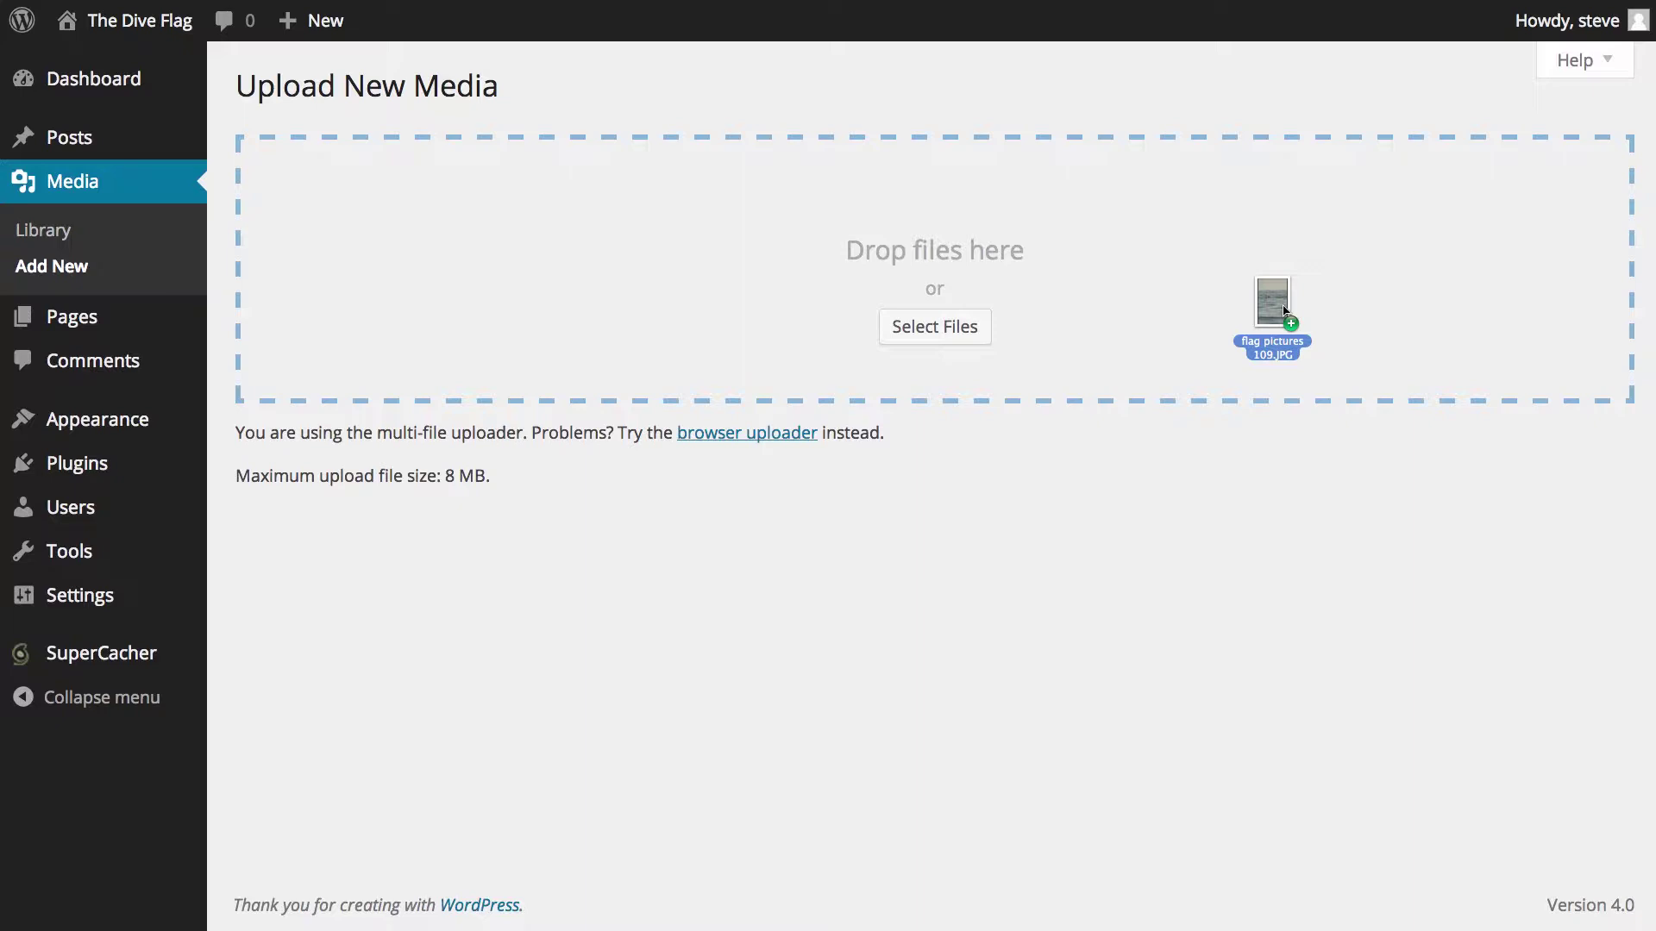
drag(1283, 312, 1655, 388)
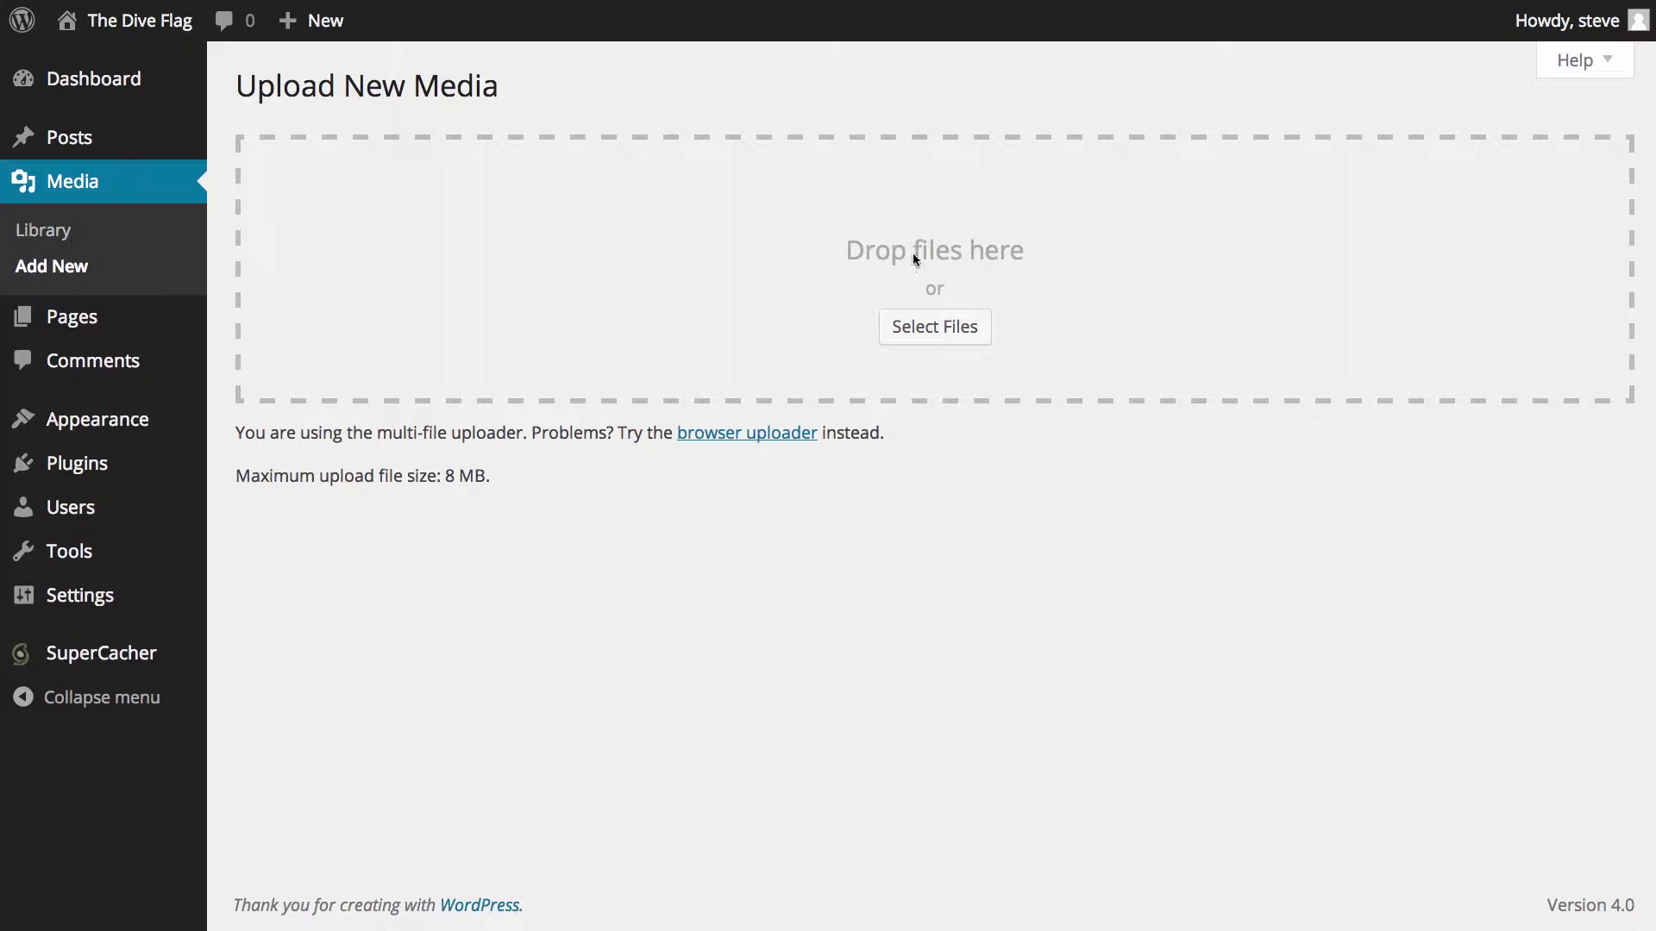
- Browse the TDF folder on the USB drive for files to upload, and cancel without choosing one
click(922, 334)
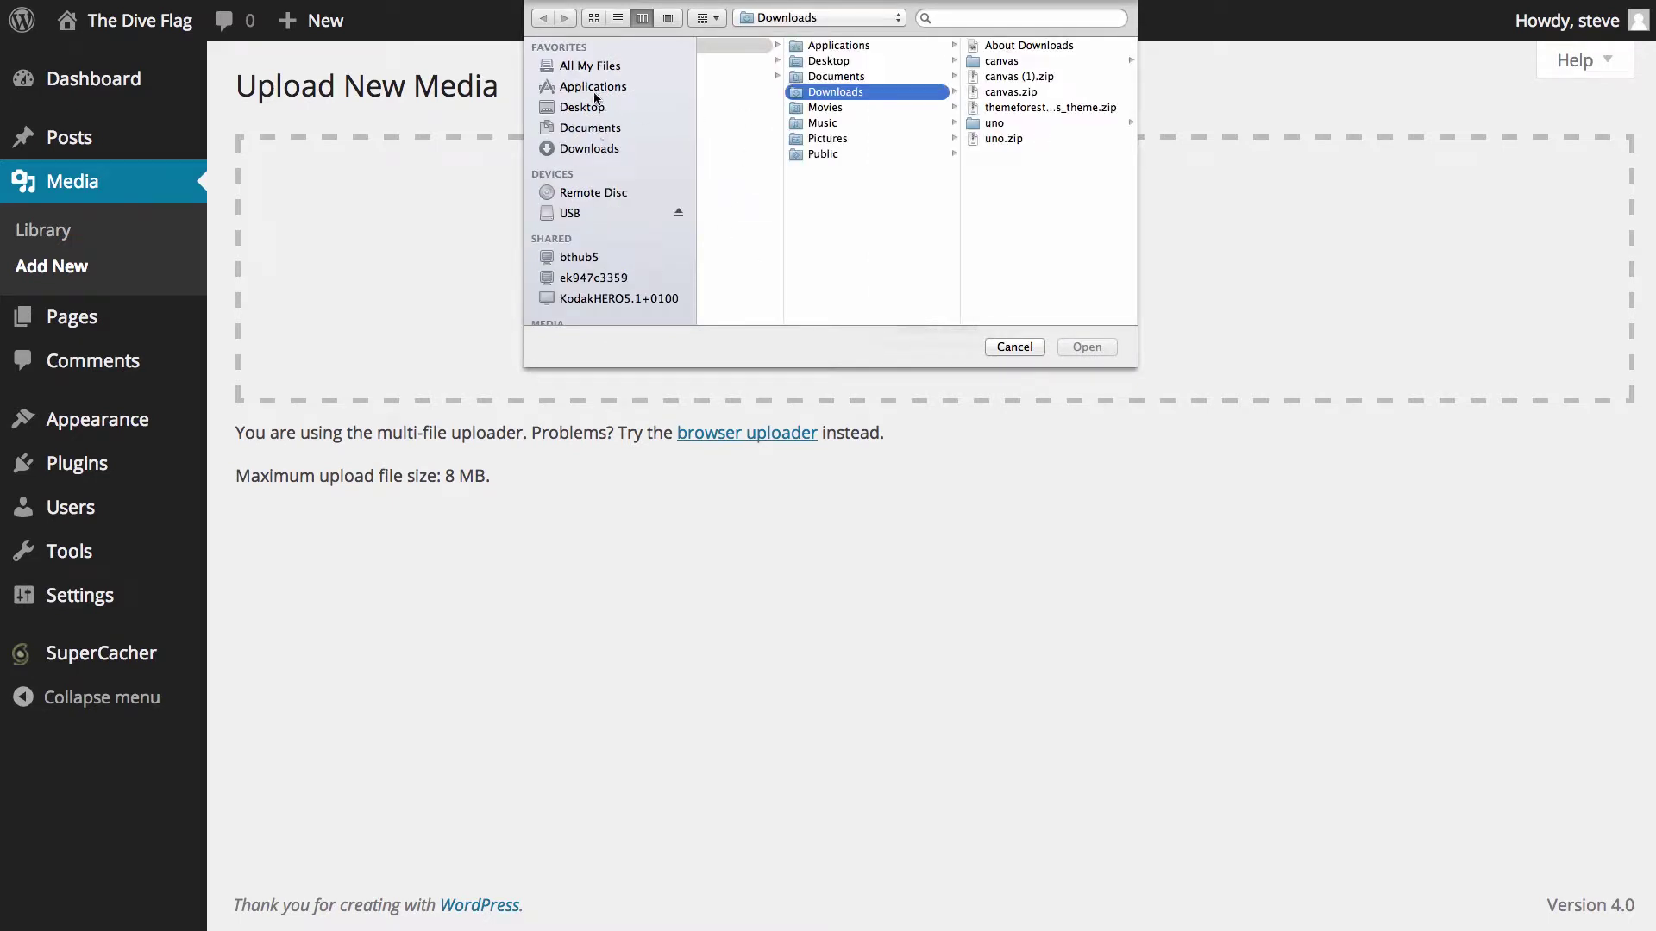
click(595, 214)
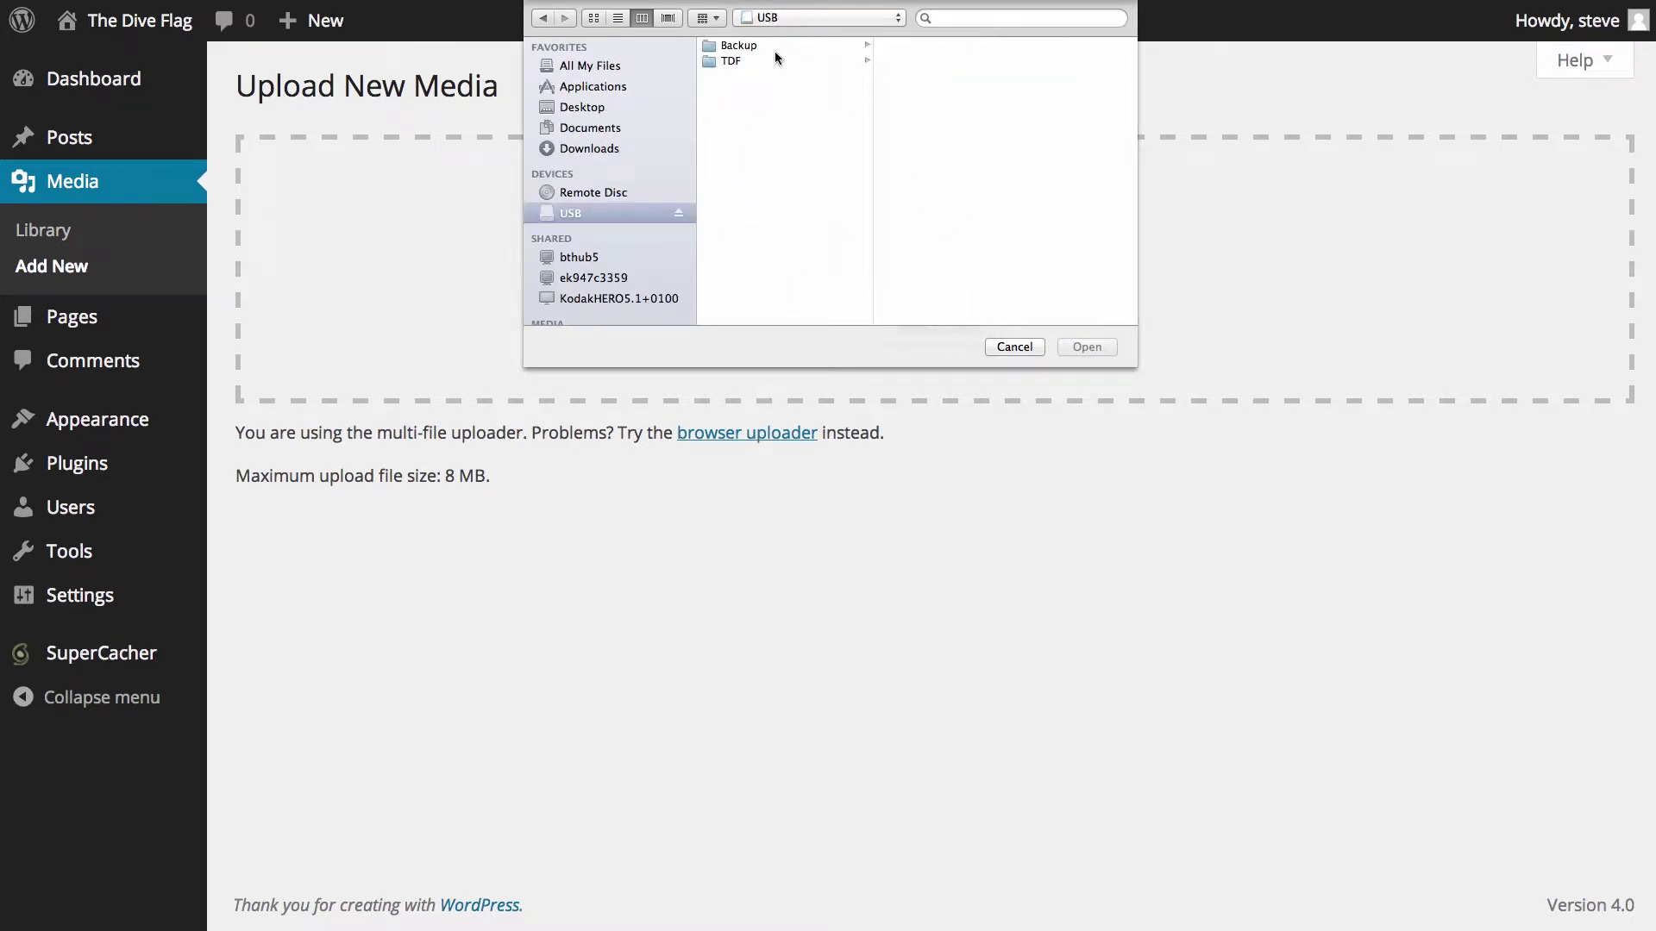
click(774, 60)
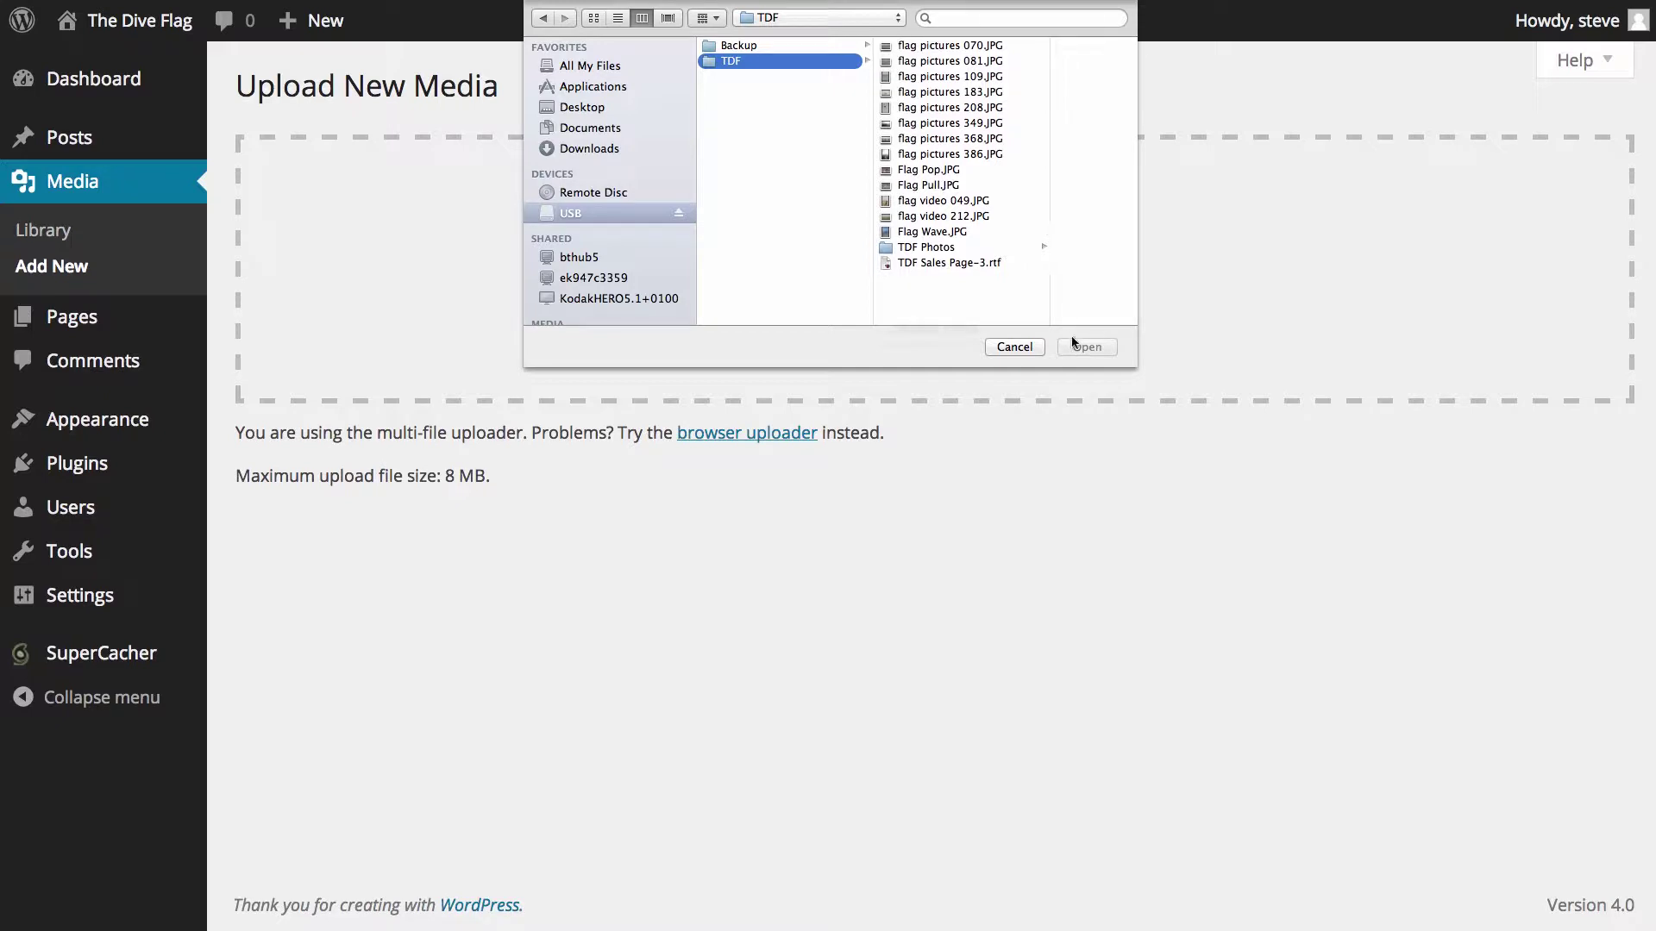
click(1012, 348)
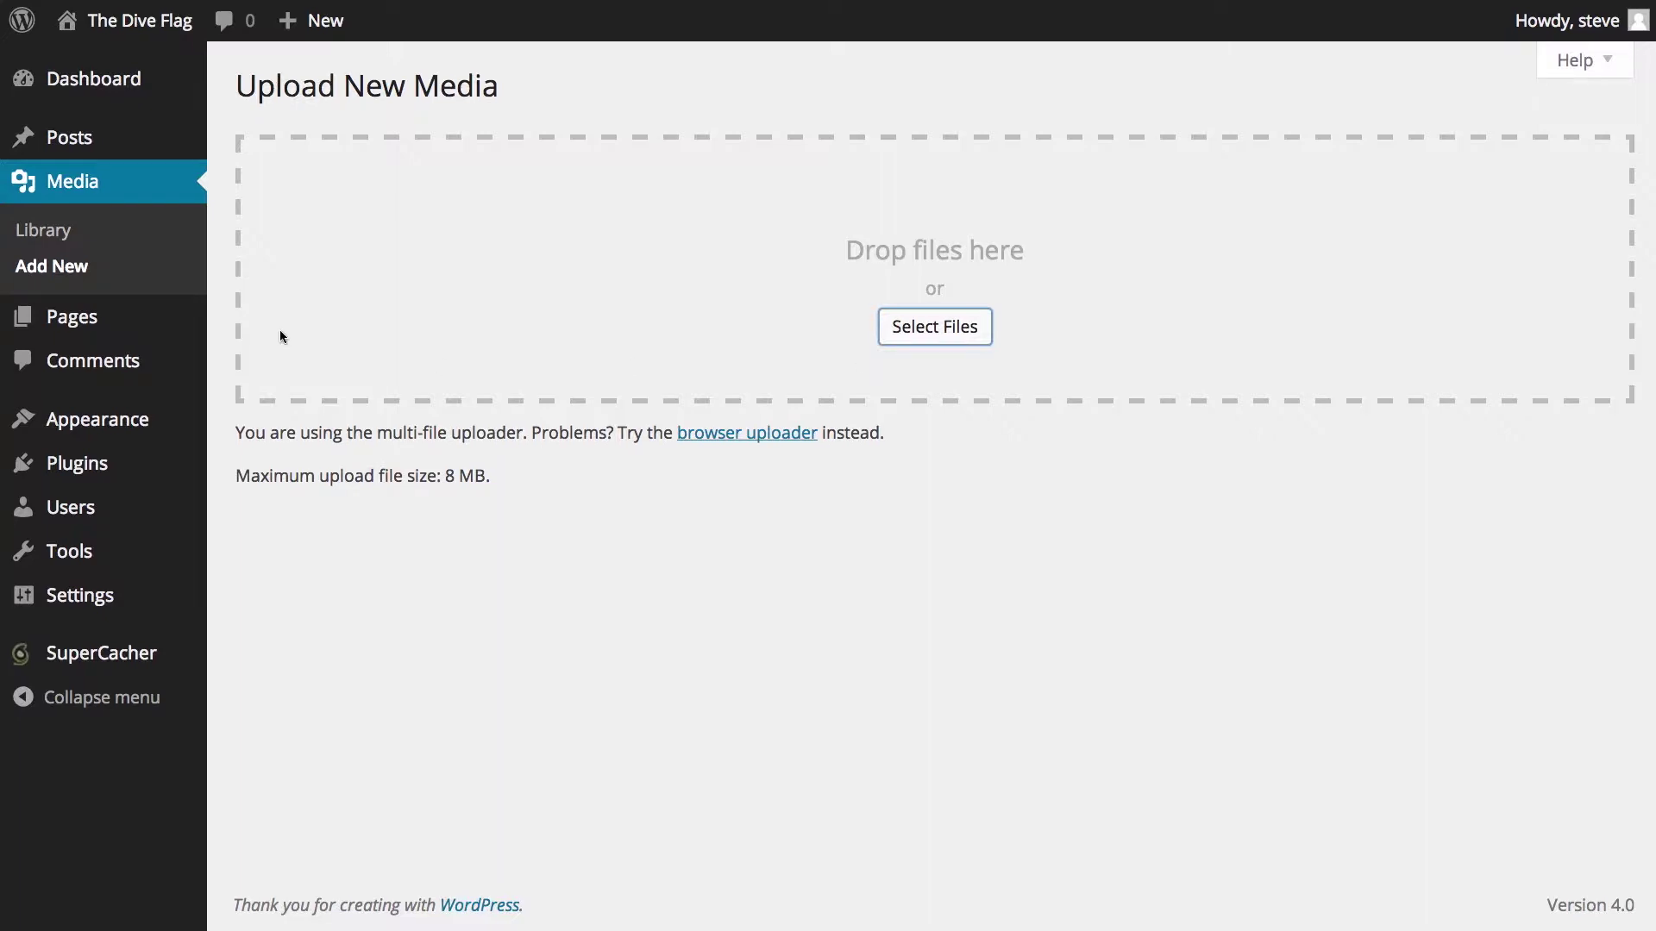
- View the list of pages, and open a blank new page to examine its title and content fields
click(94, 324)
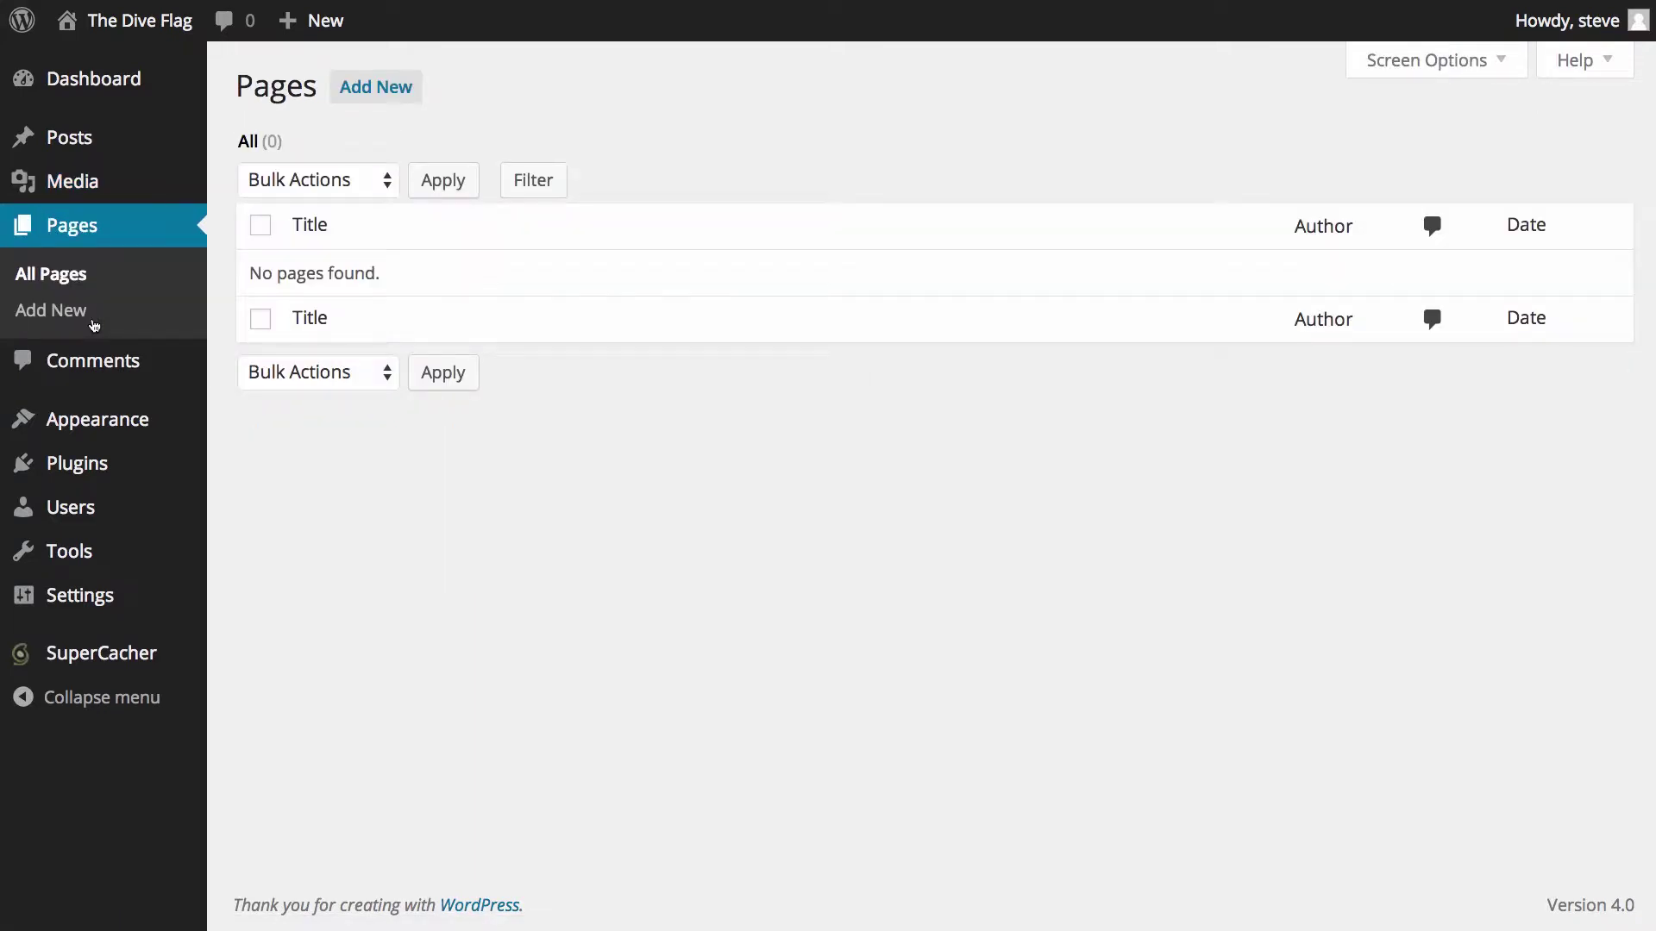
mouse_move(122, 148)
click(170, 315)
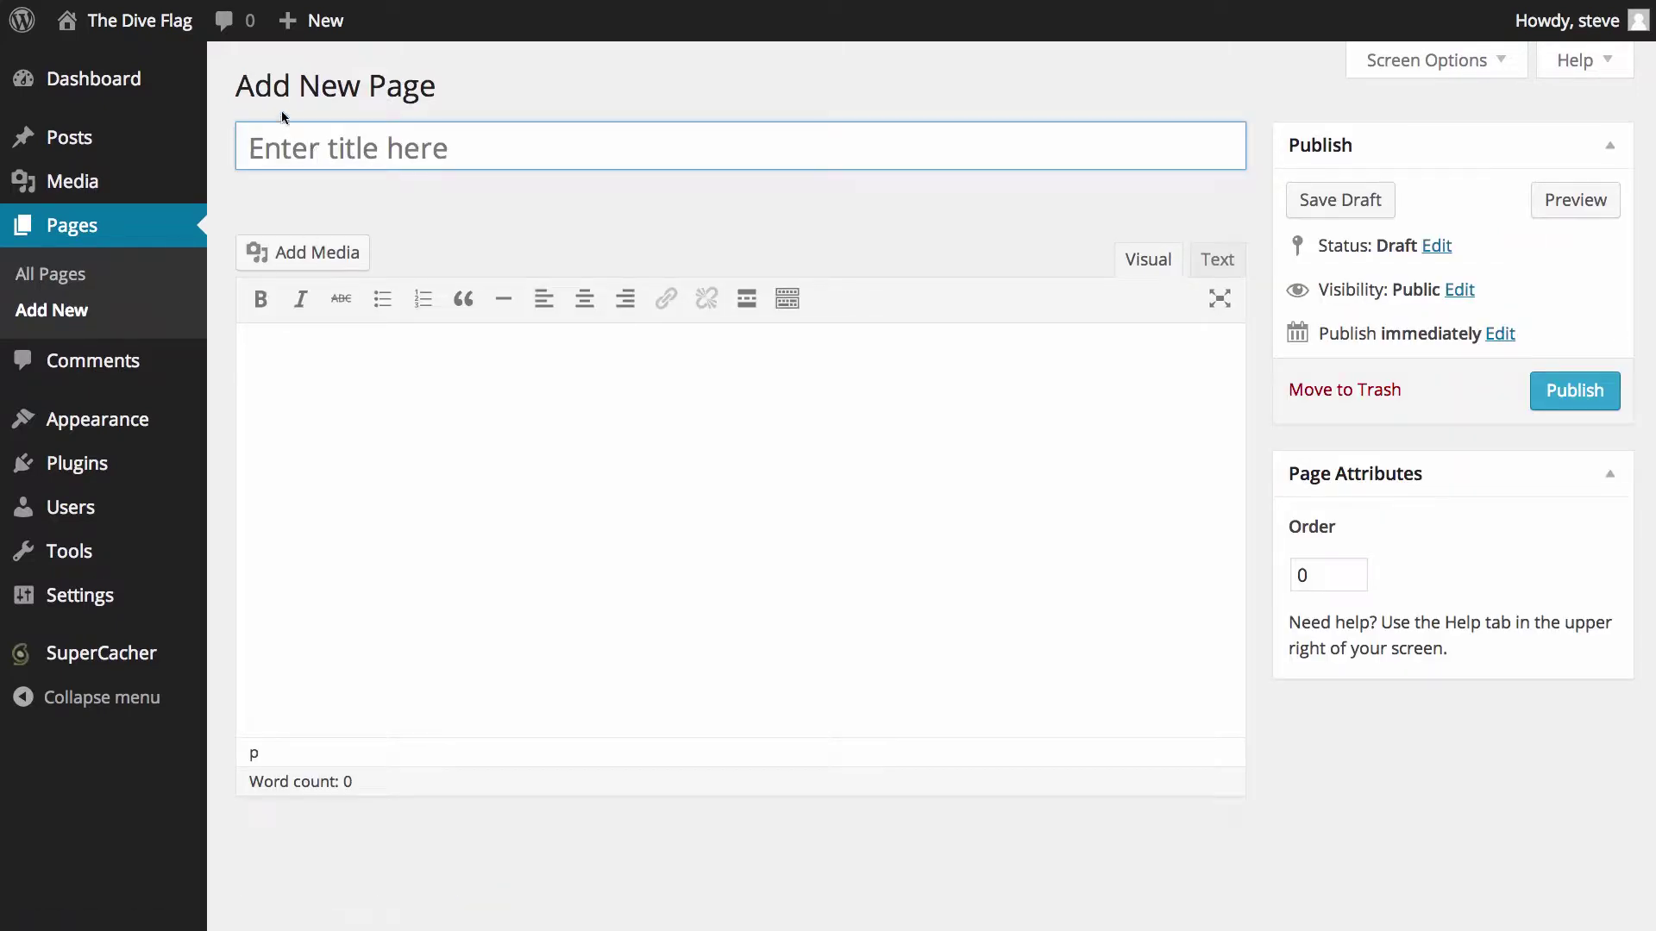
click(382, 150)
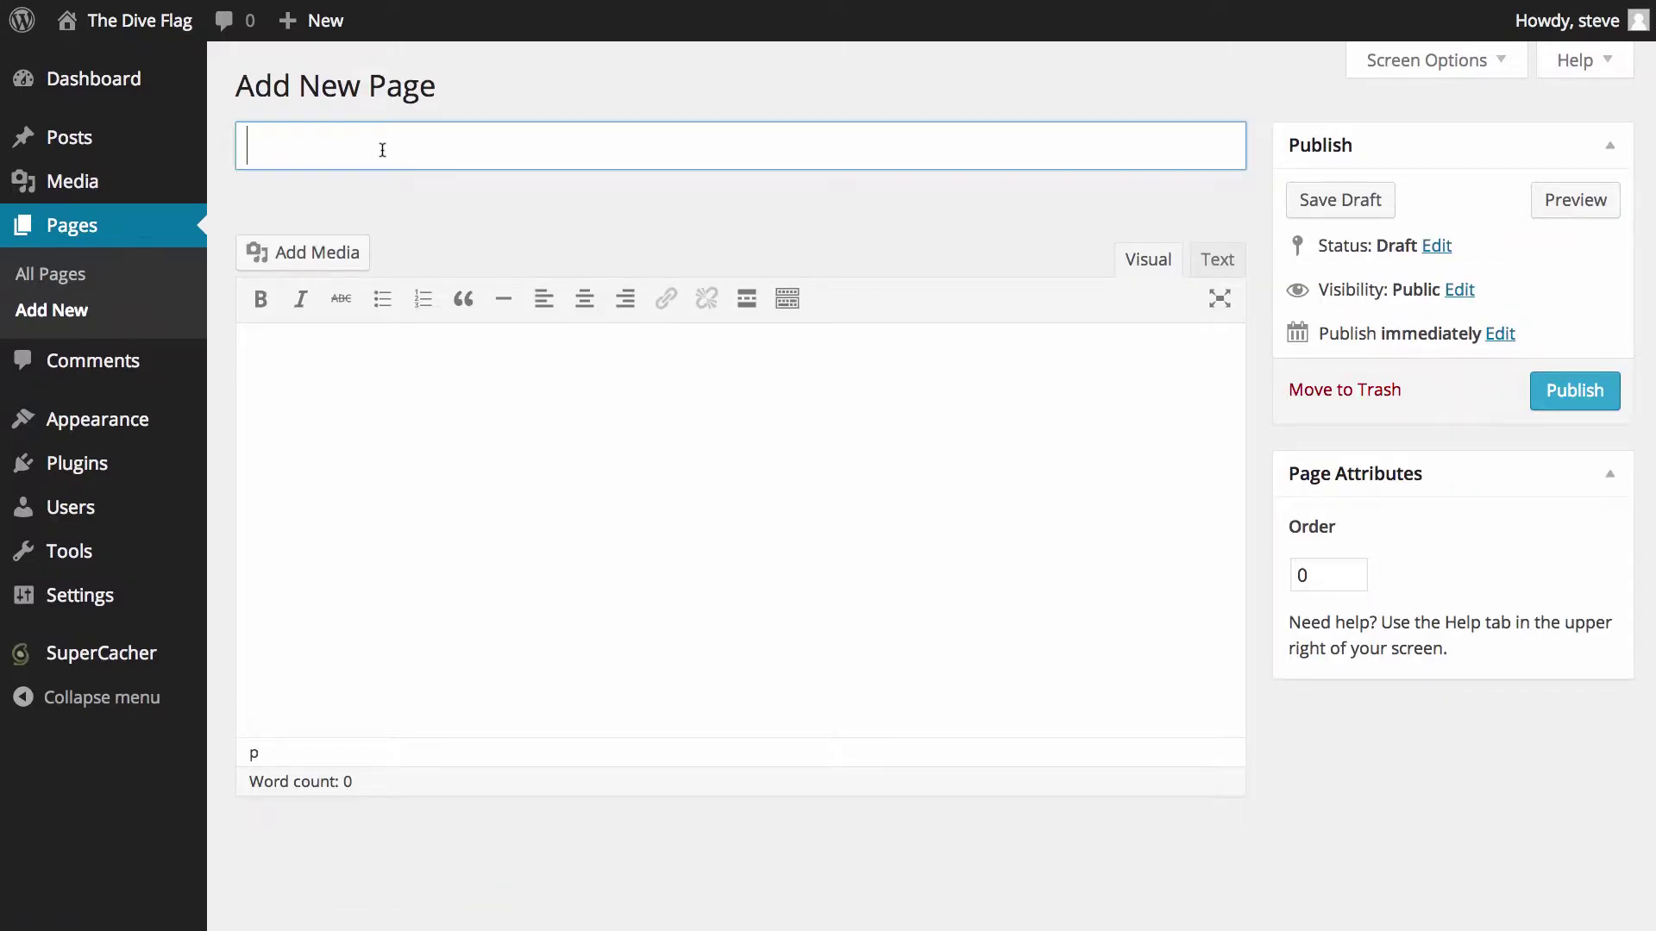
click(437, 403)
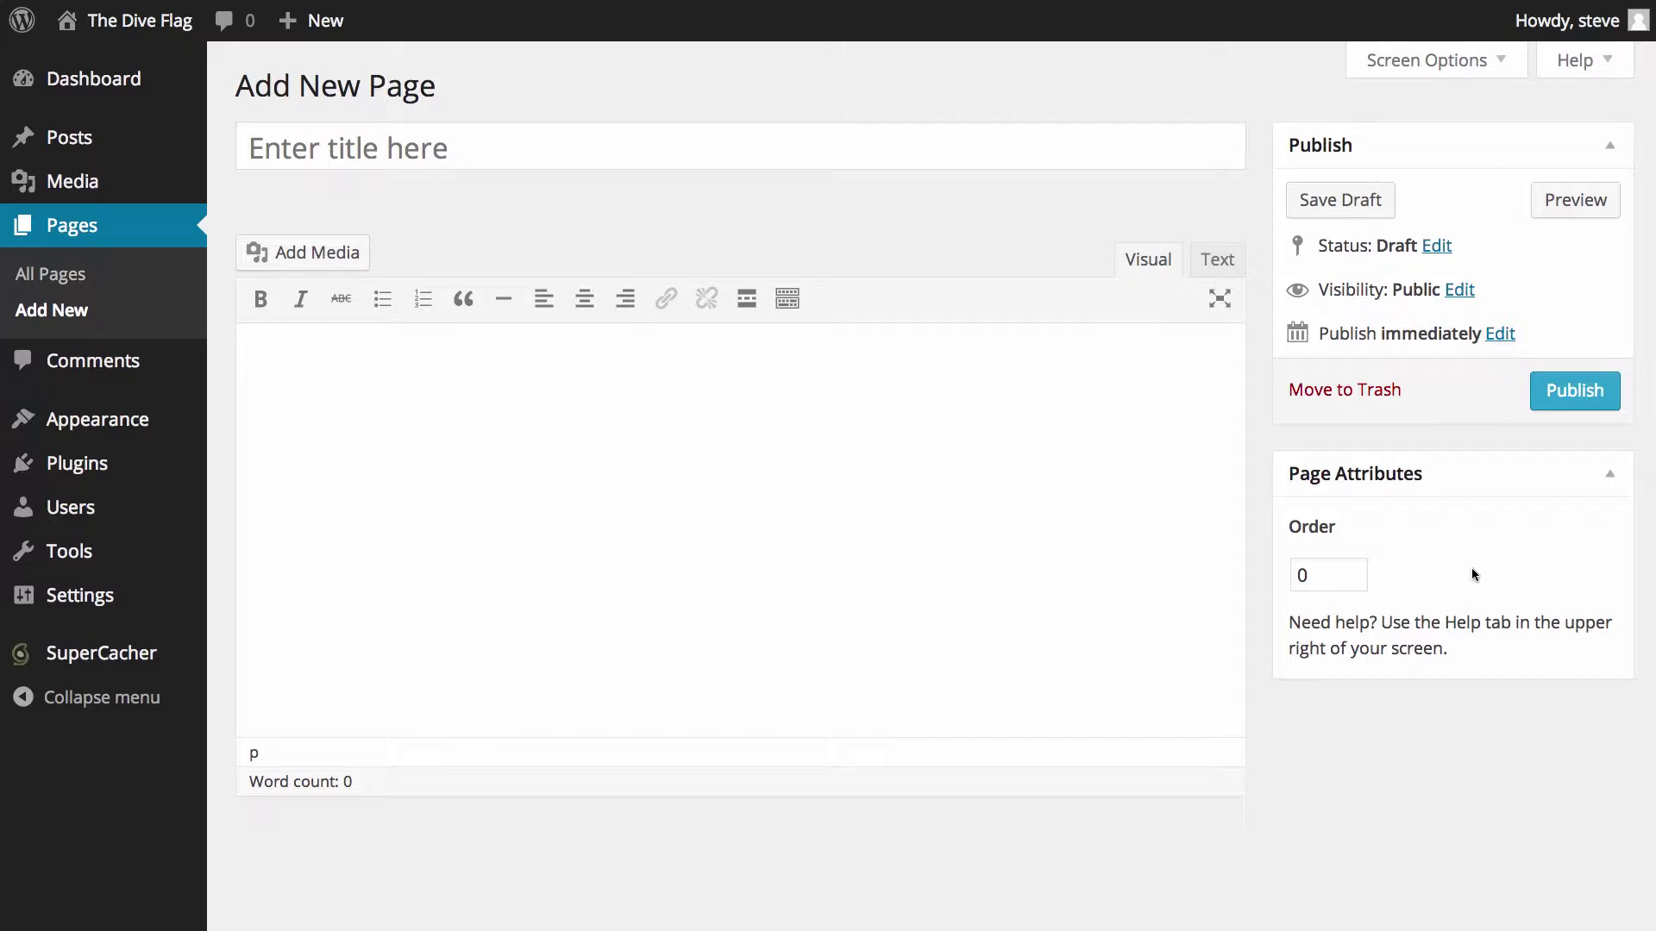
- Open the comments list and examine the comment on the "WordPress Resources at SiteGround" post
click(154, 363)
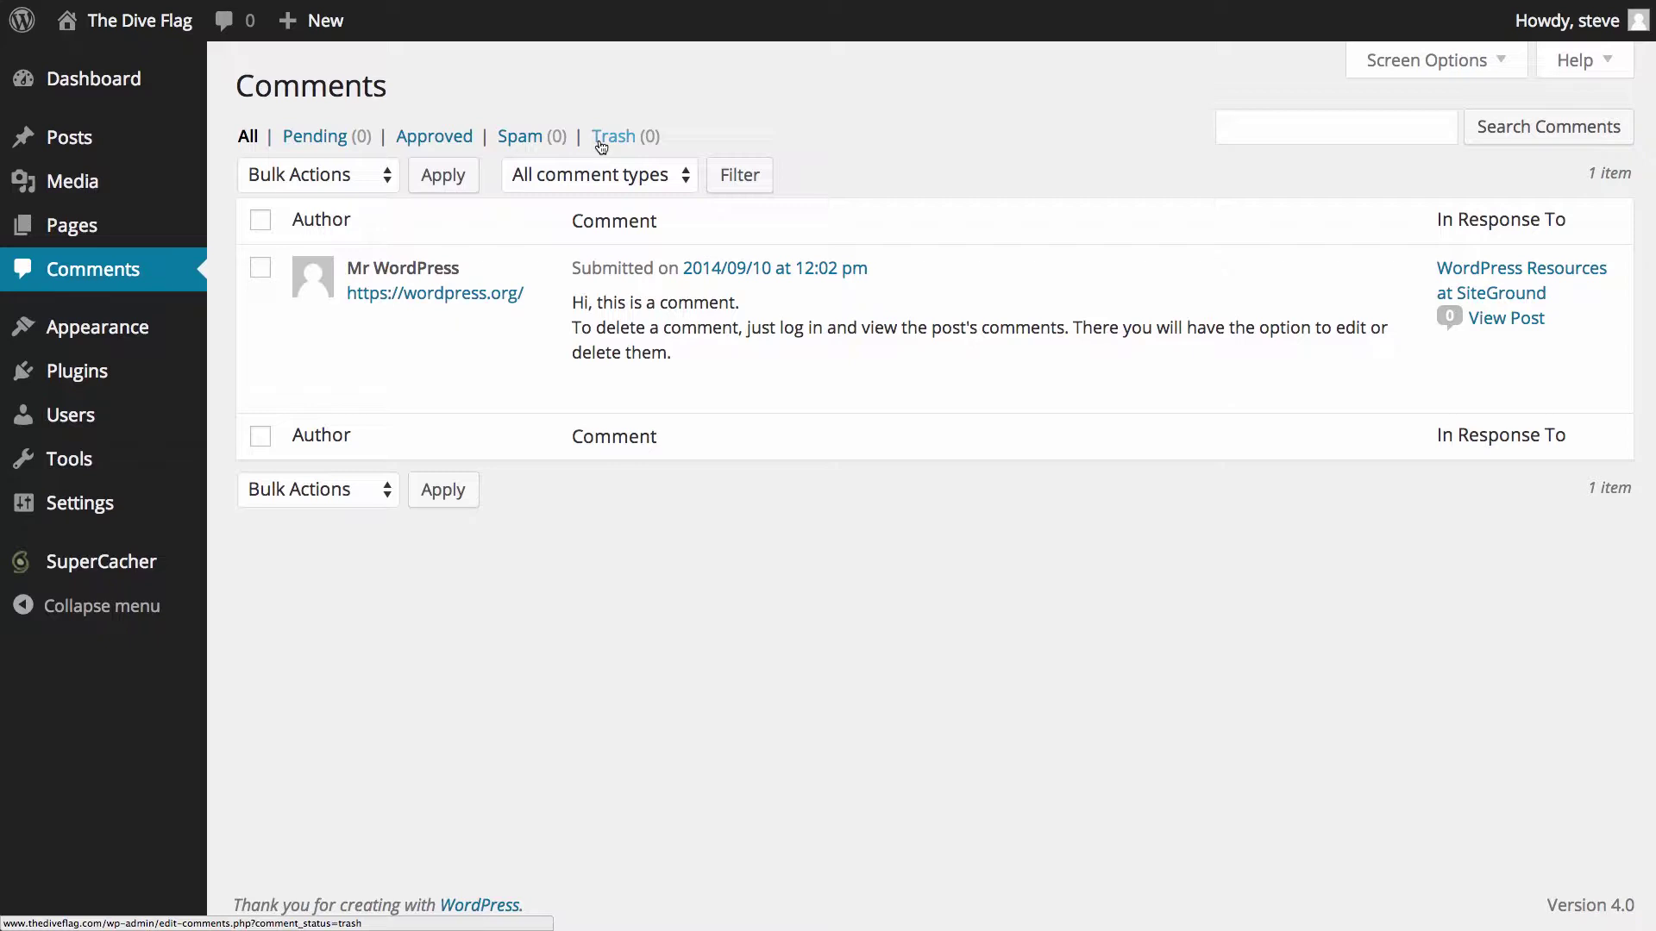
mouse_move(811, 262)
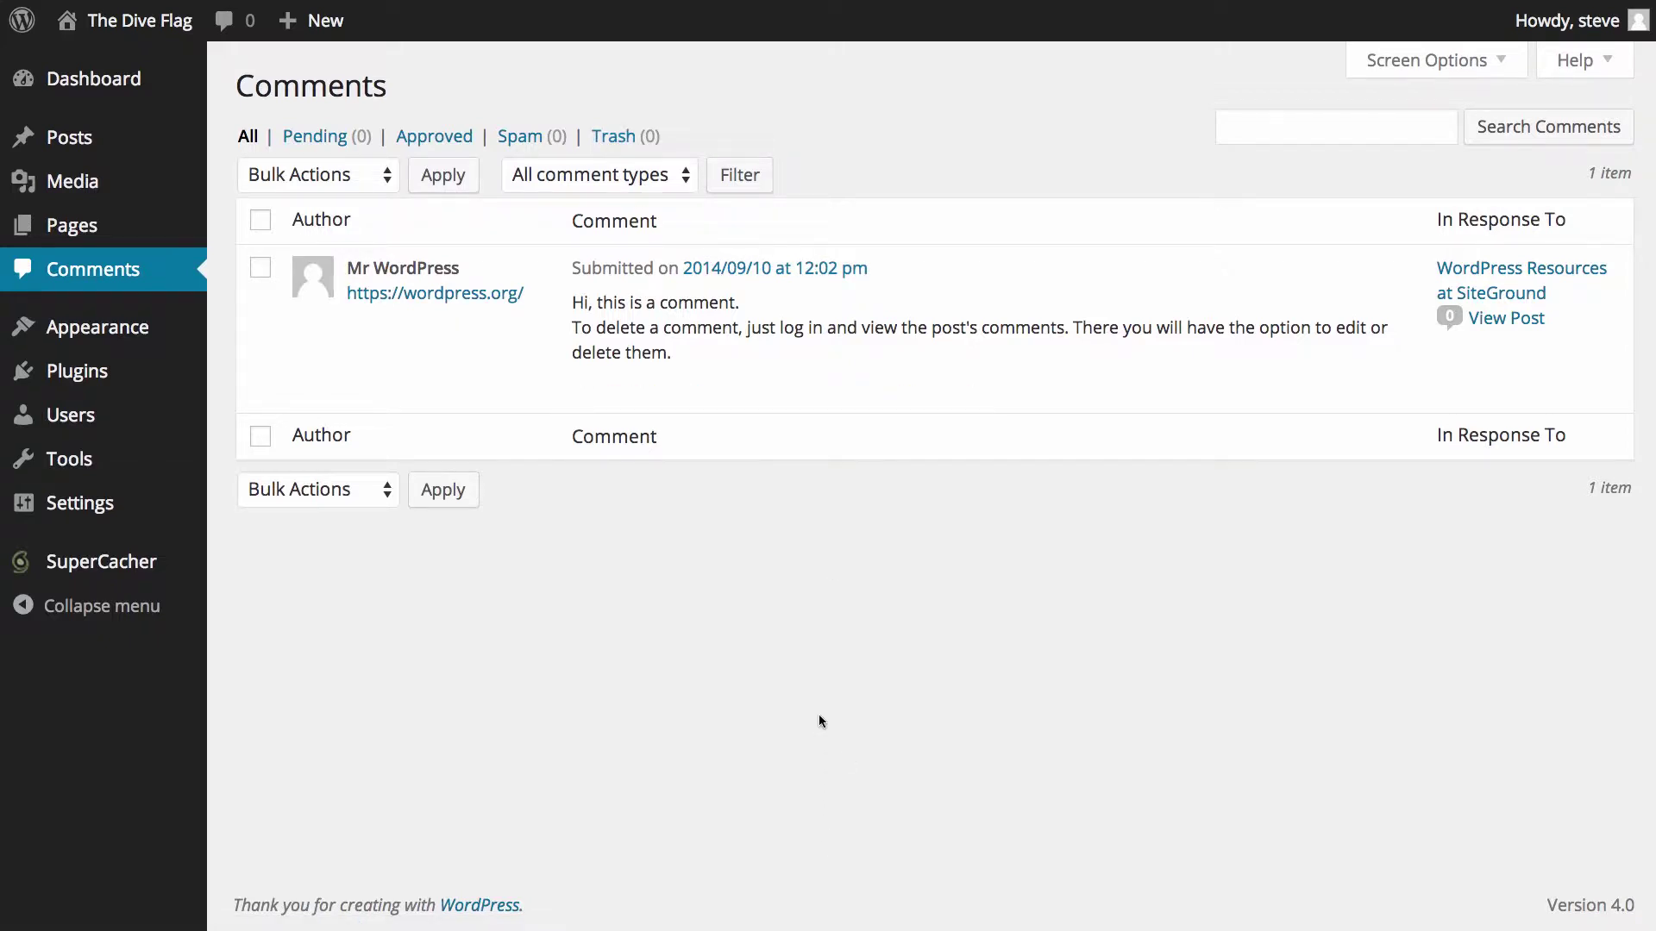
mouse_move(256, 272)
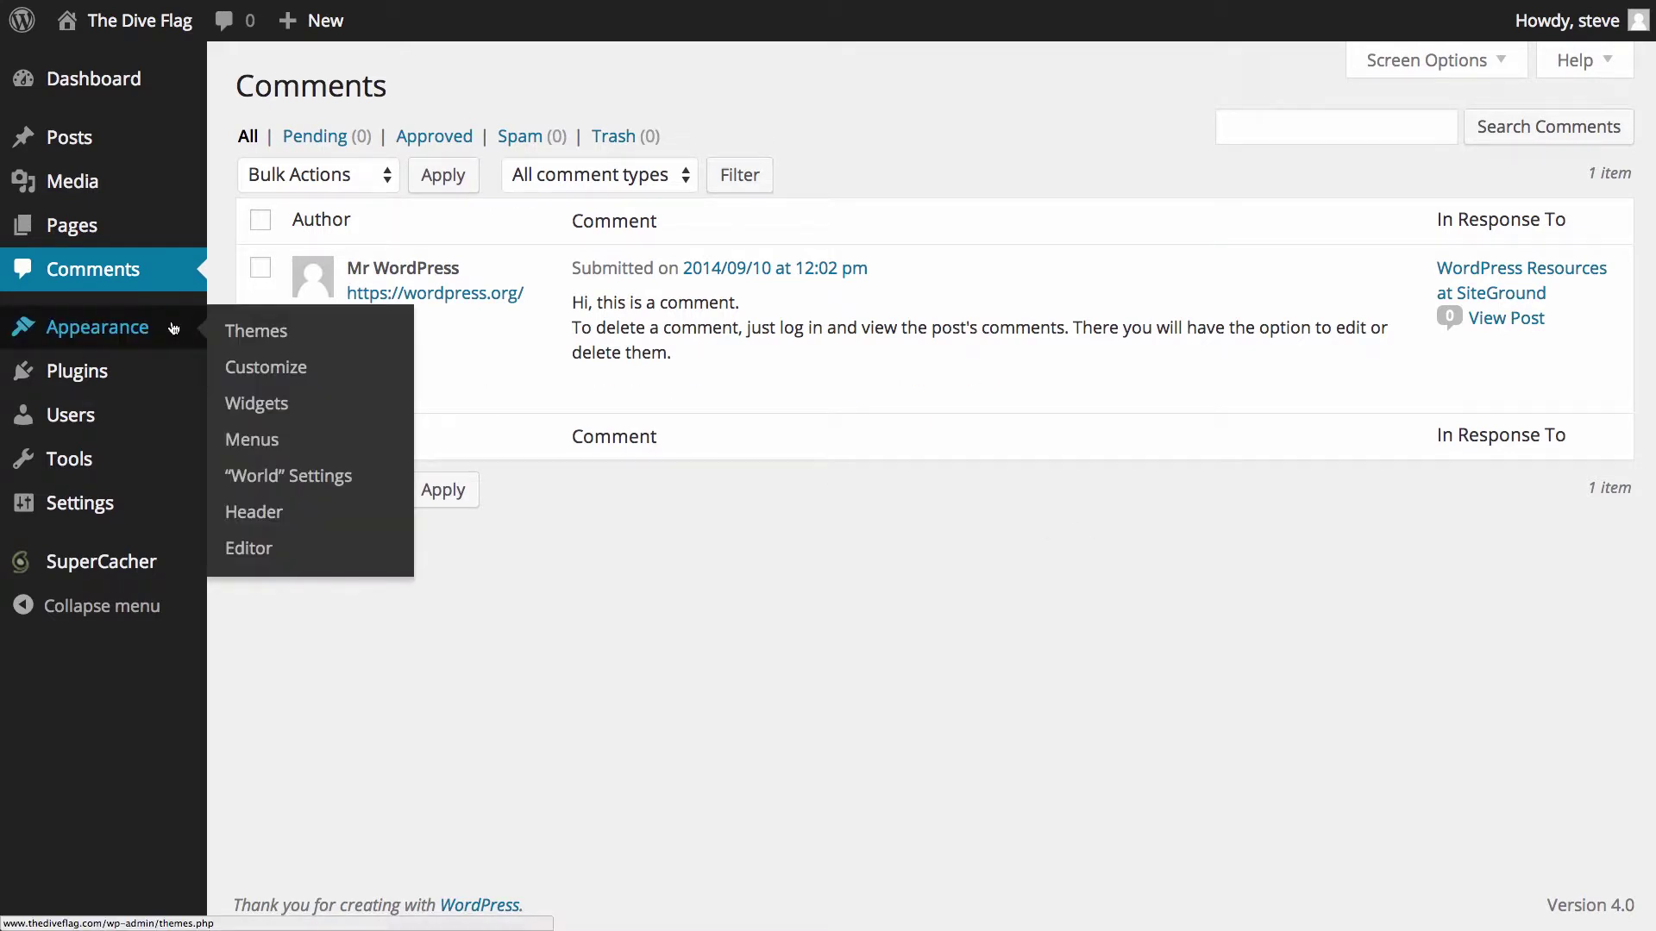
- Open the installed themes page and look through the available themes down to Universe
click(140, 325)
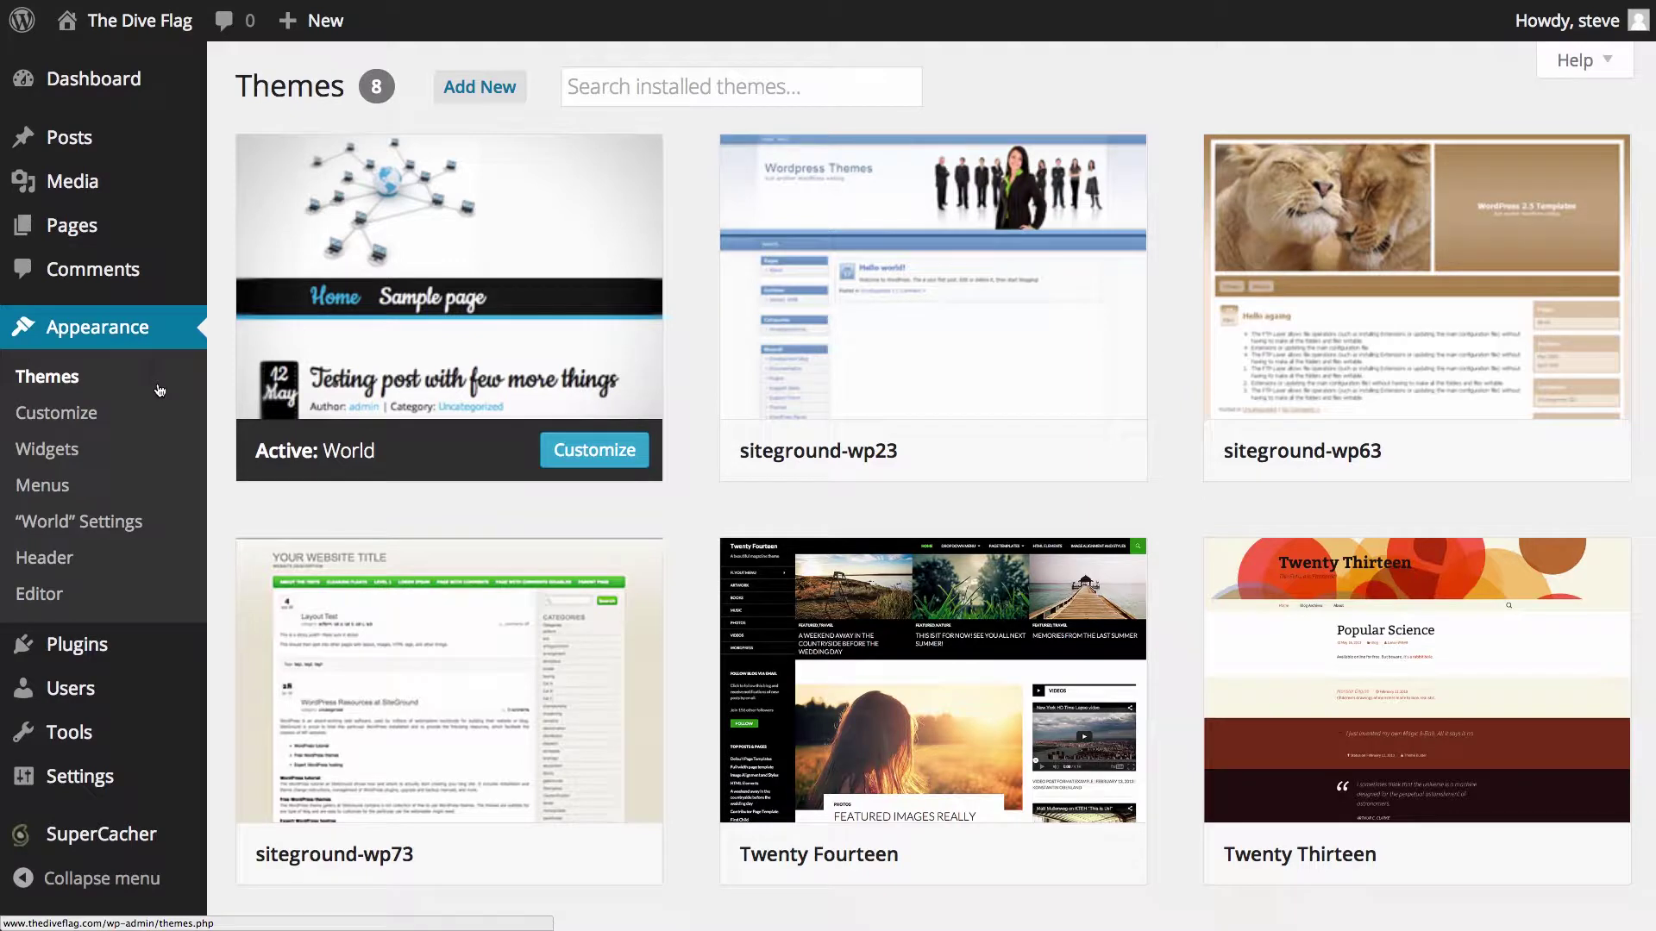
mouse_move(402, 259)
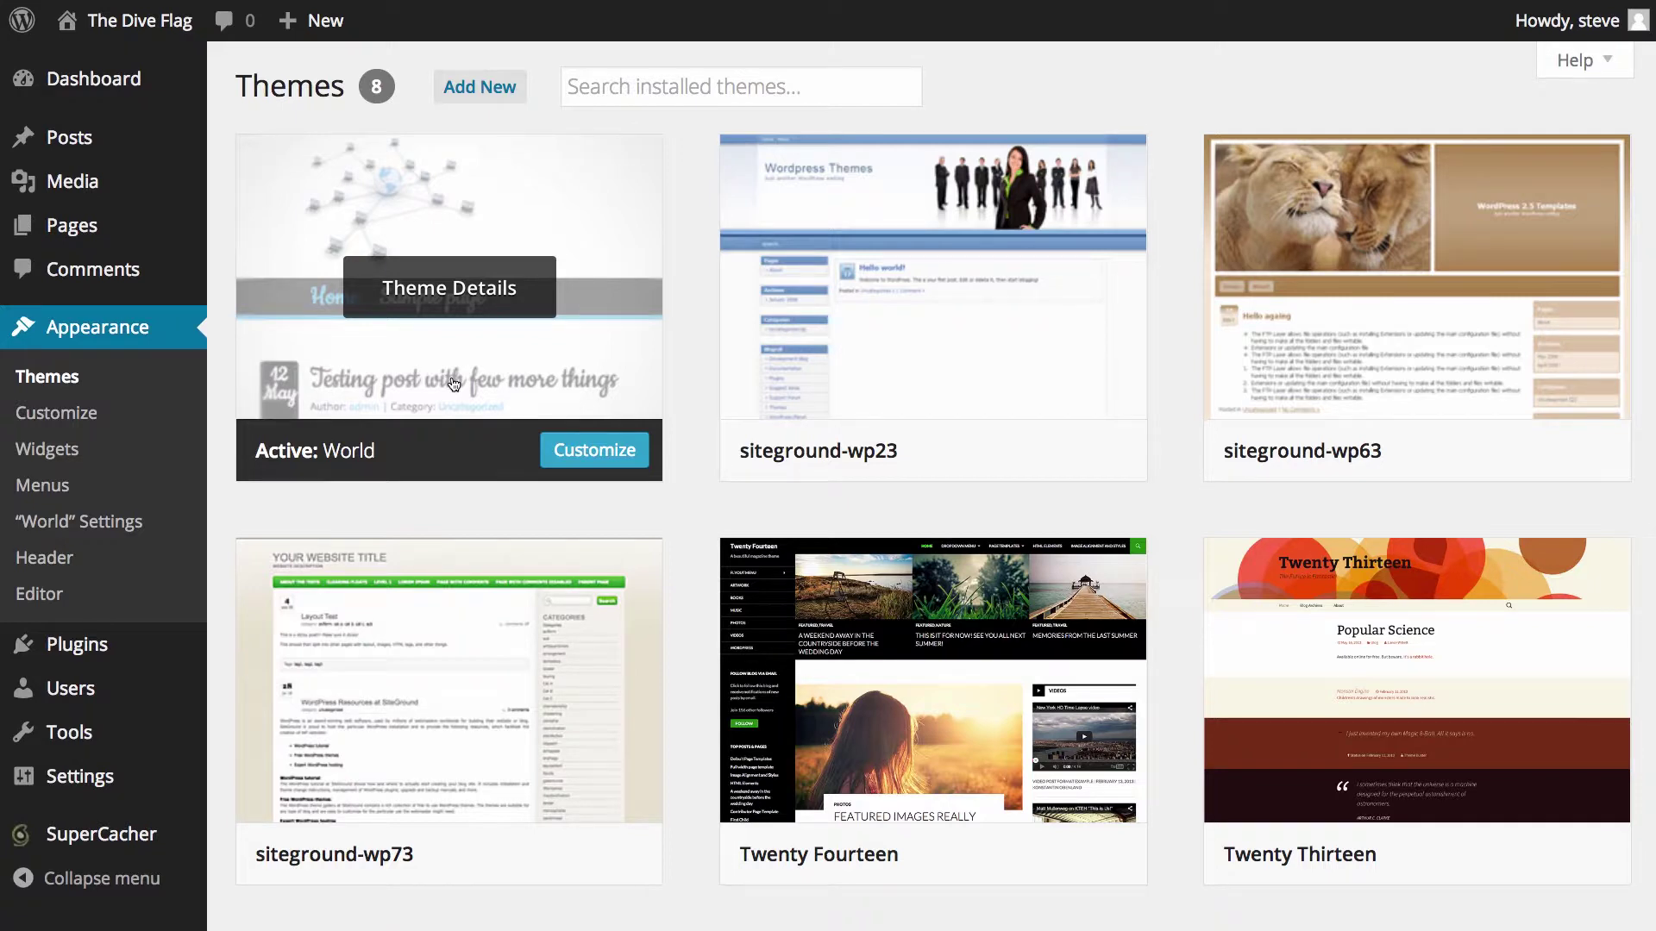
mouse_move(909, 345)
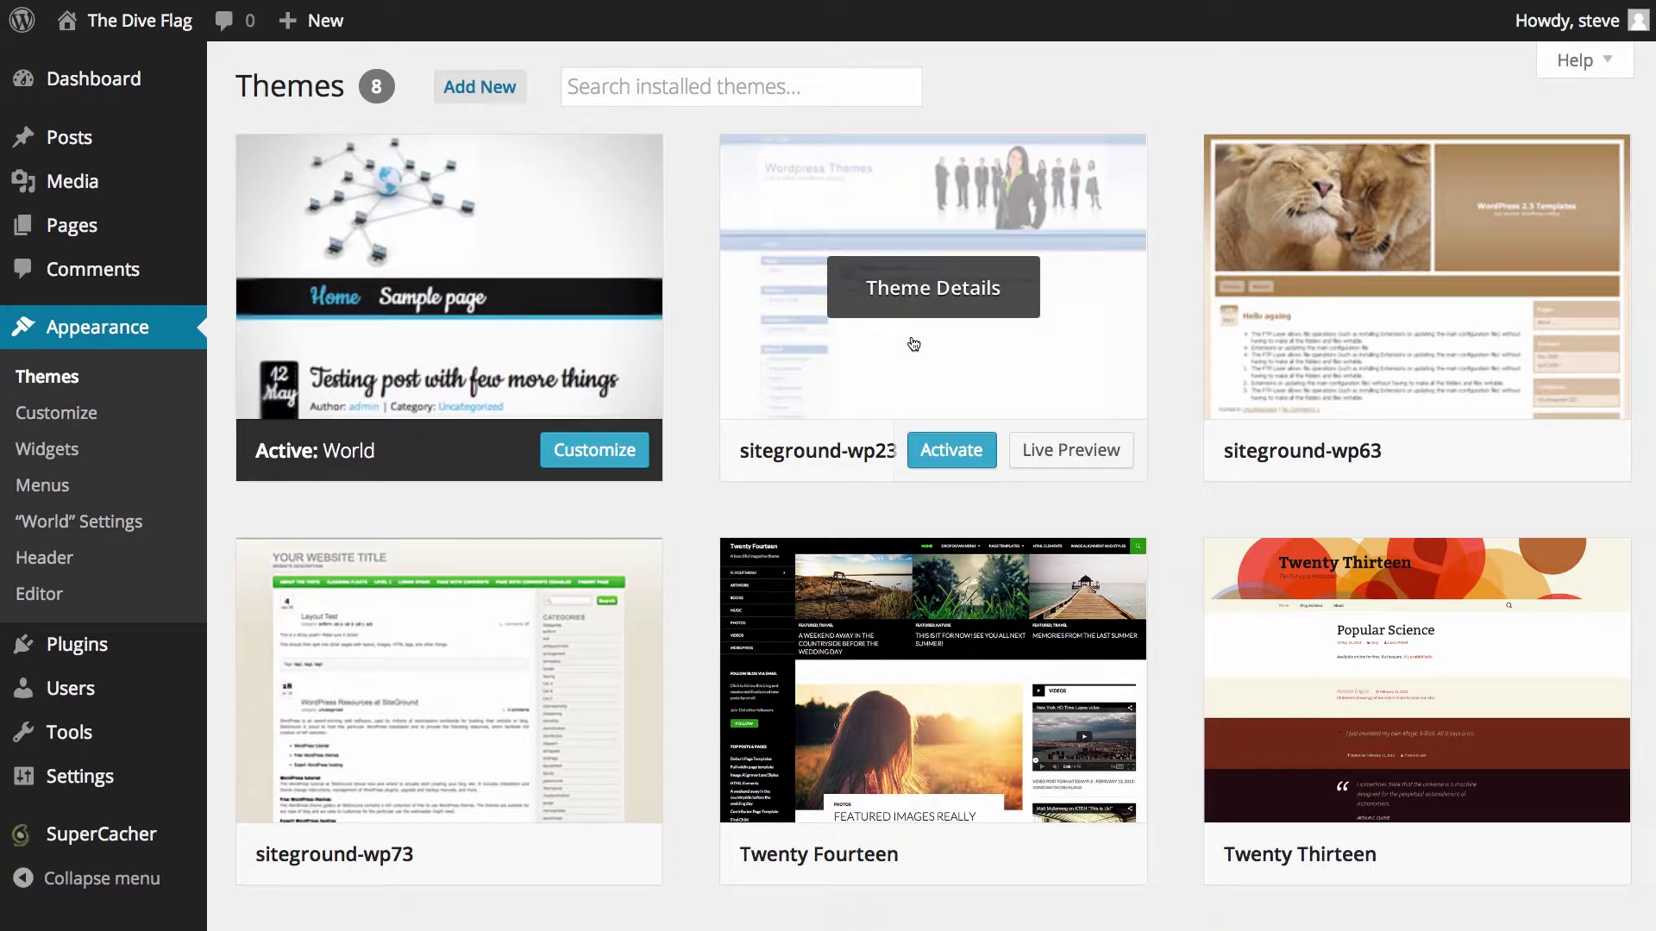
mouse_move(1306, 349)
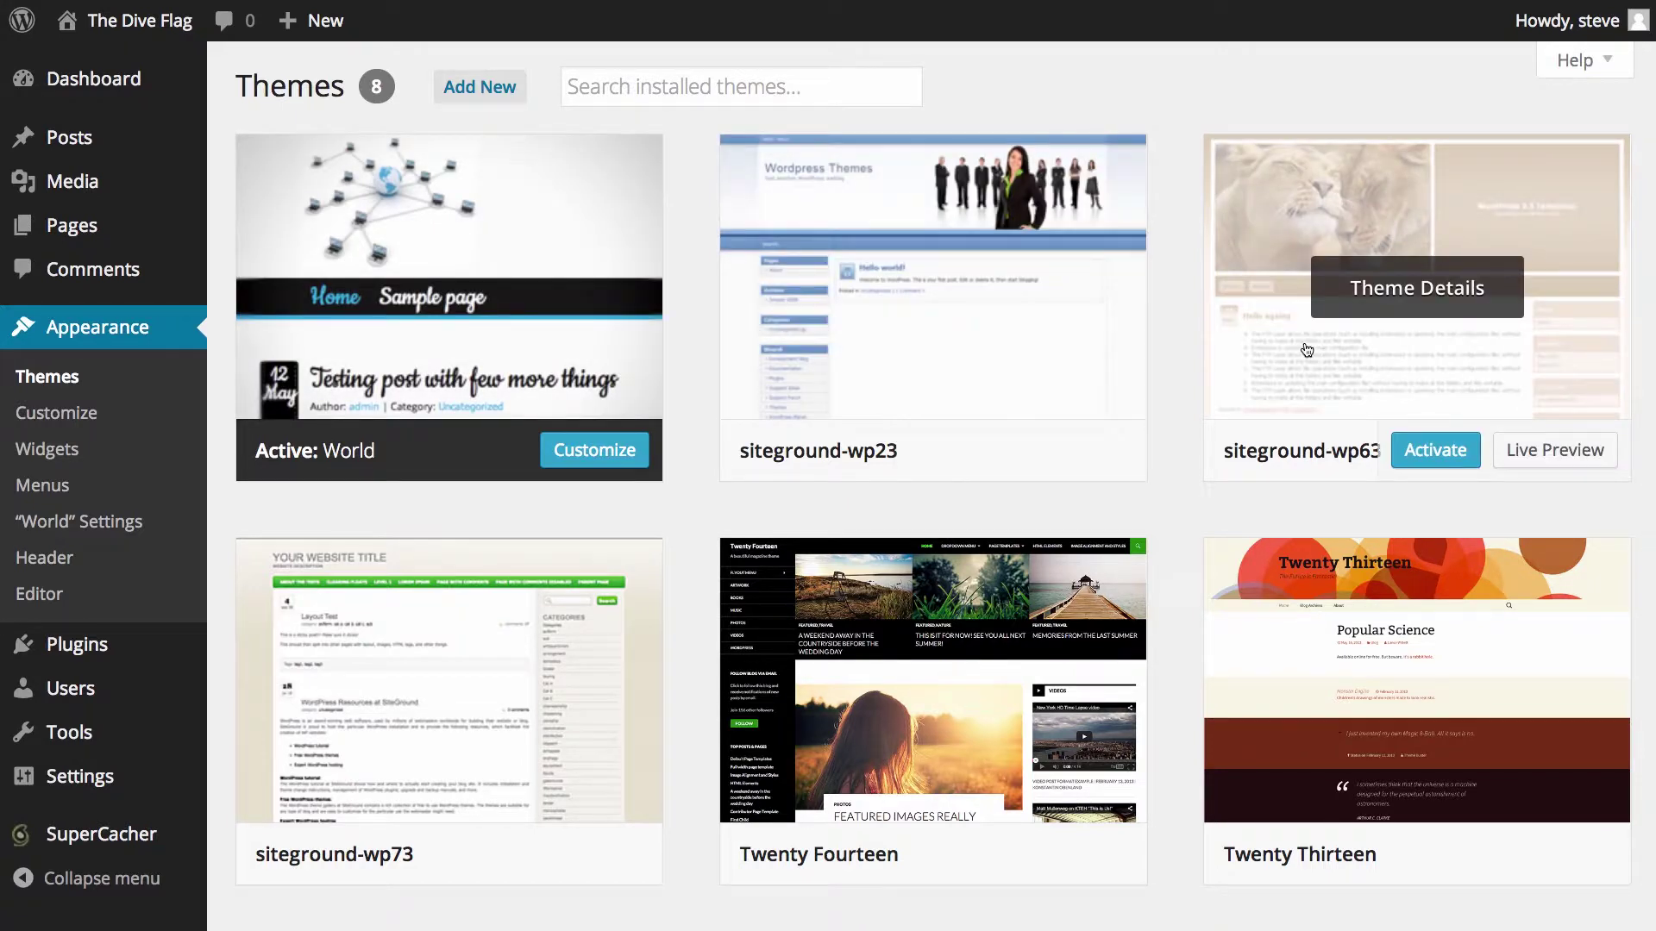
mouse_move(527, 689)
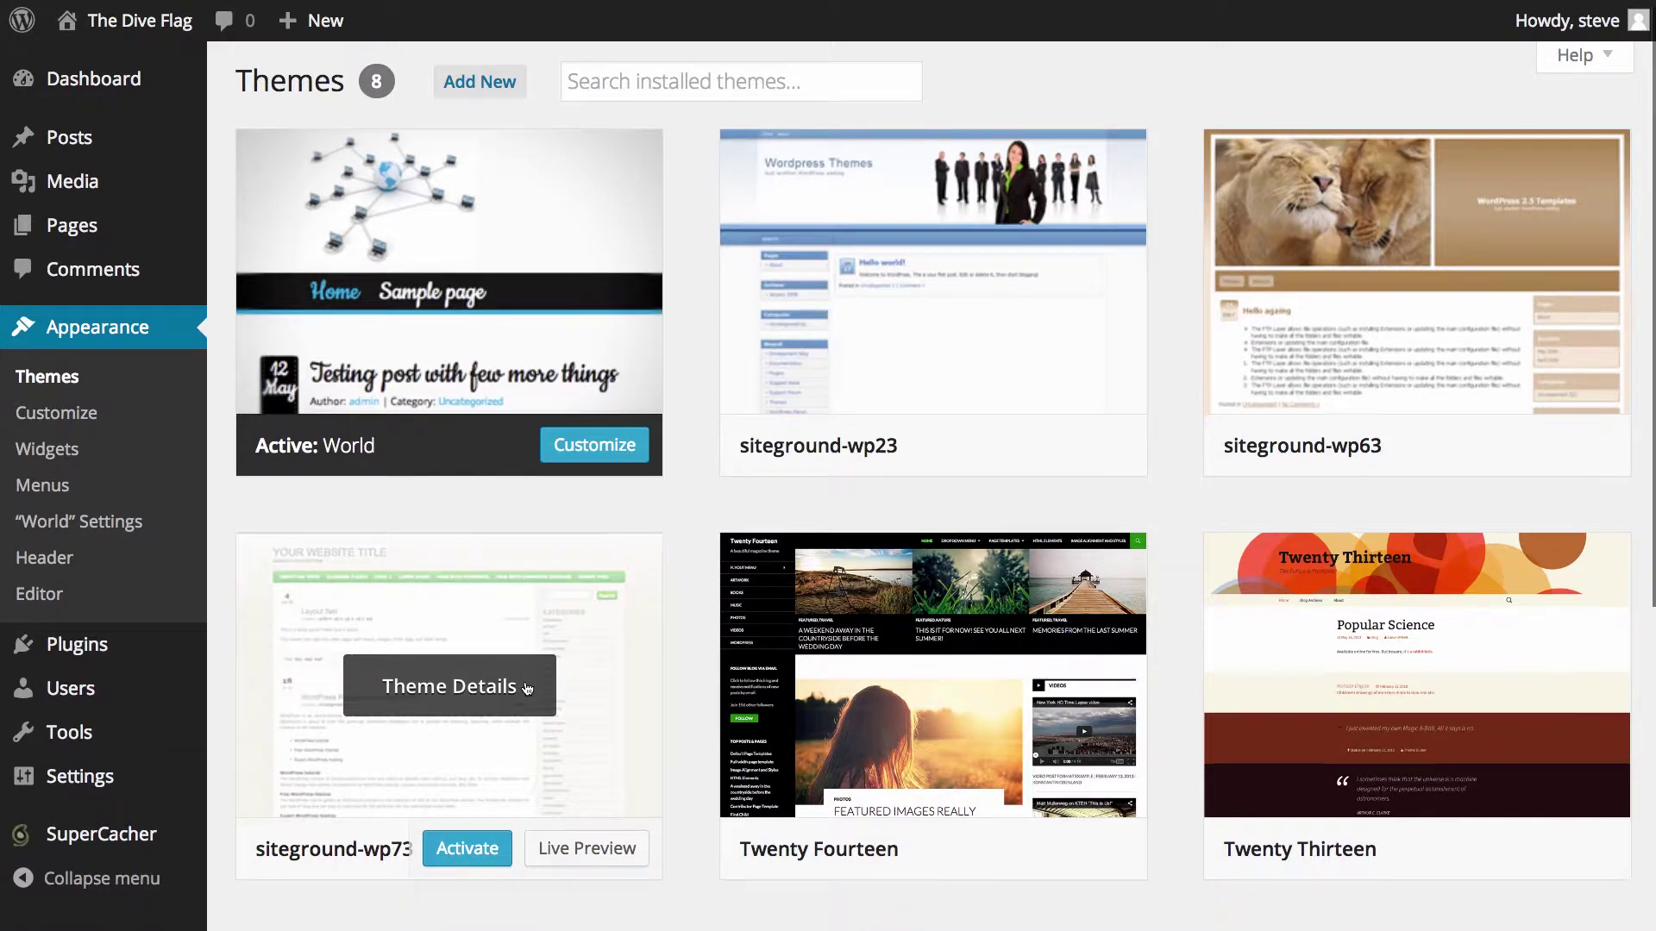
scroll(526, 689, down, 5)
scroll(526, 687, down, 1)
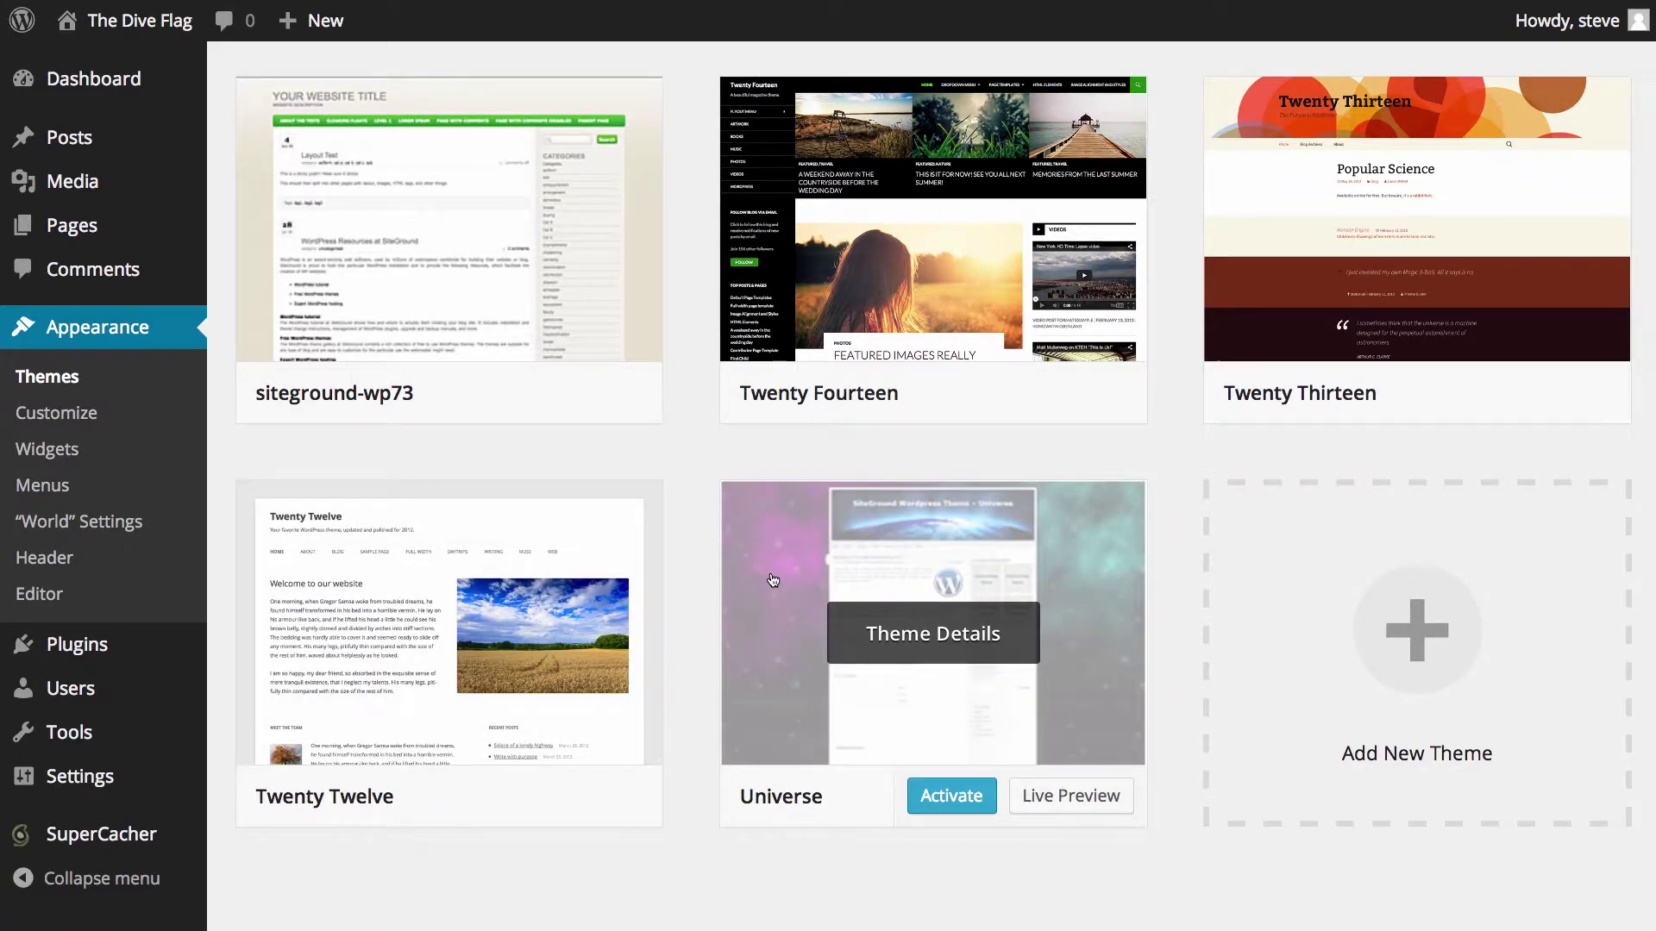
- Activate the Twenty Fourteen theme for the site
scroll(772, 580, up, 3)
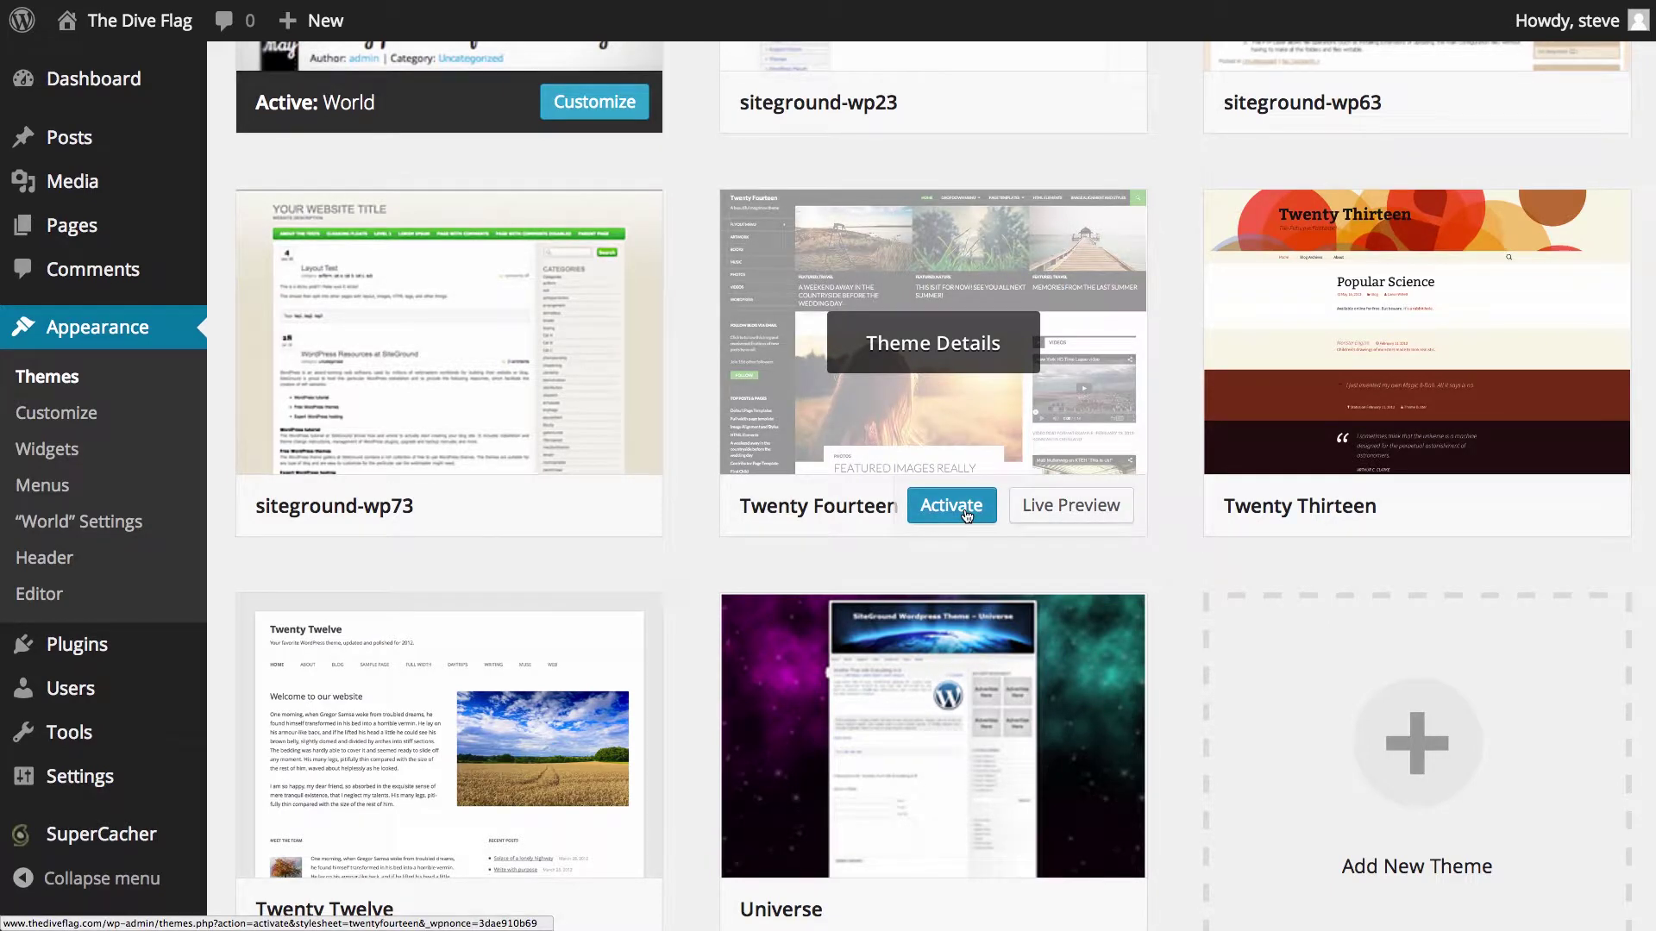
click(967, 515)
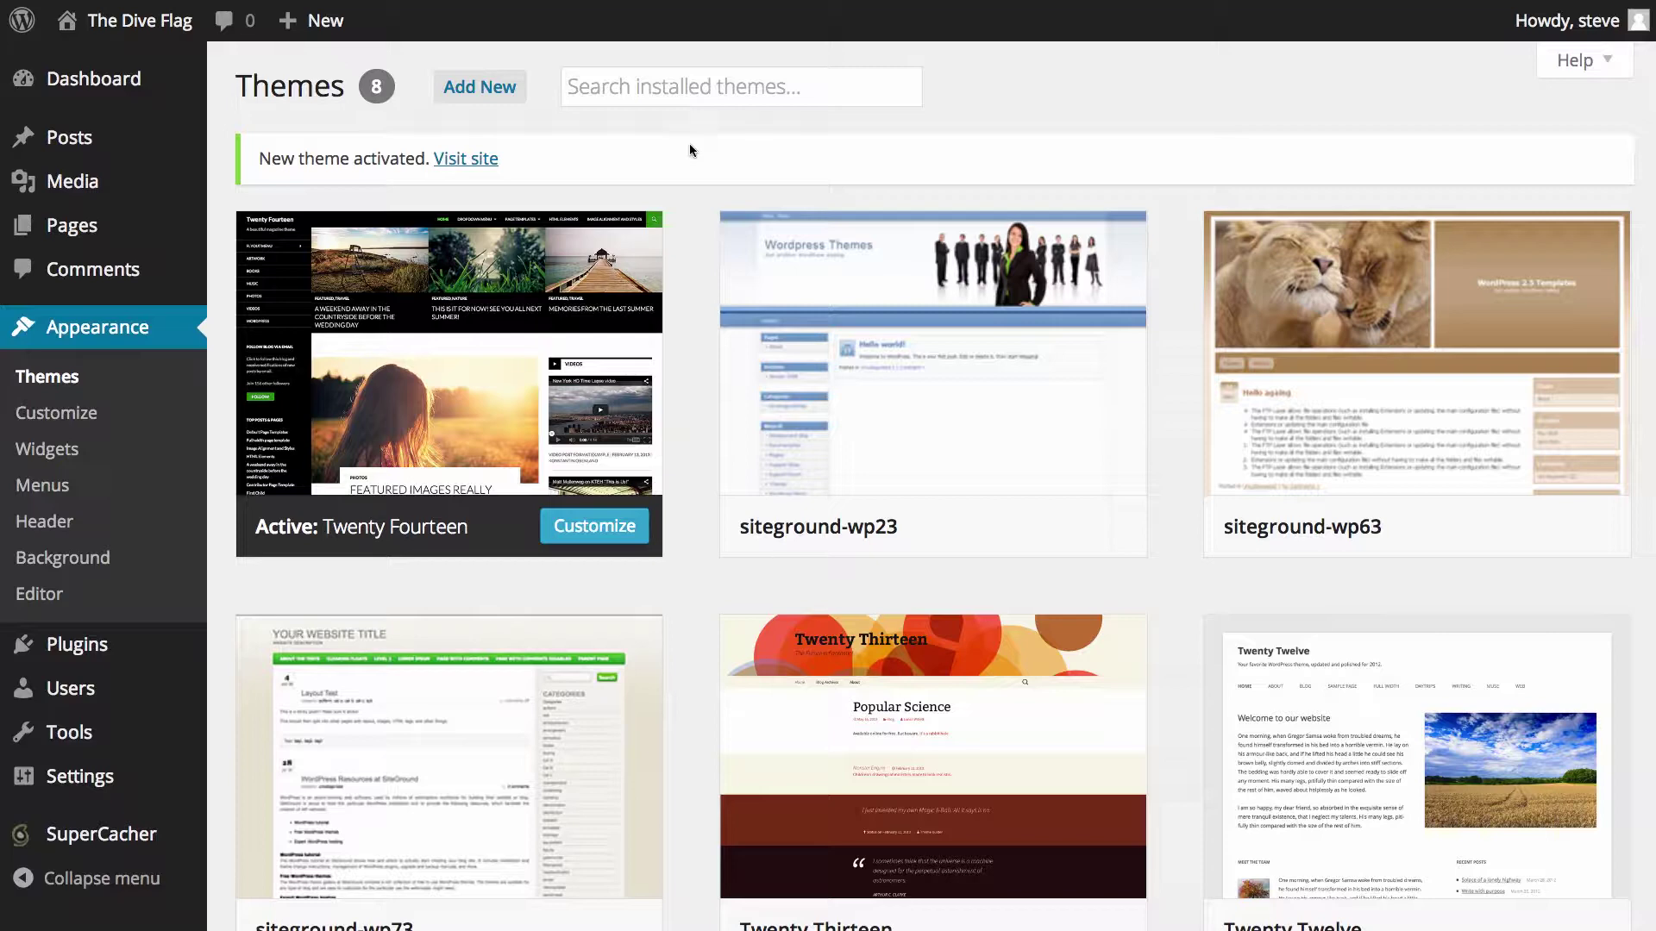
- Open the Twenty Fourteen theme customizer and examine the Site Title & Tagline settings
click(40, 416)
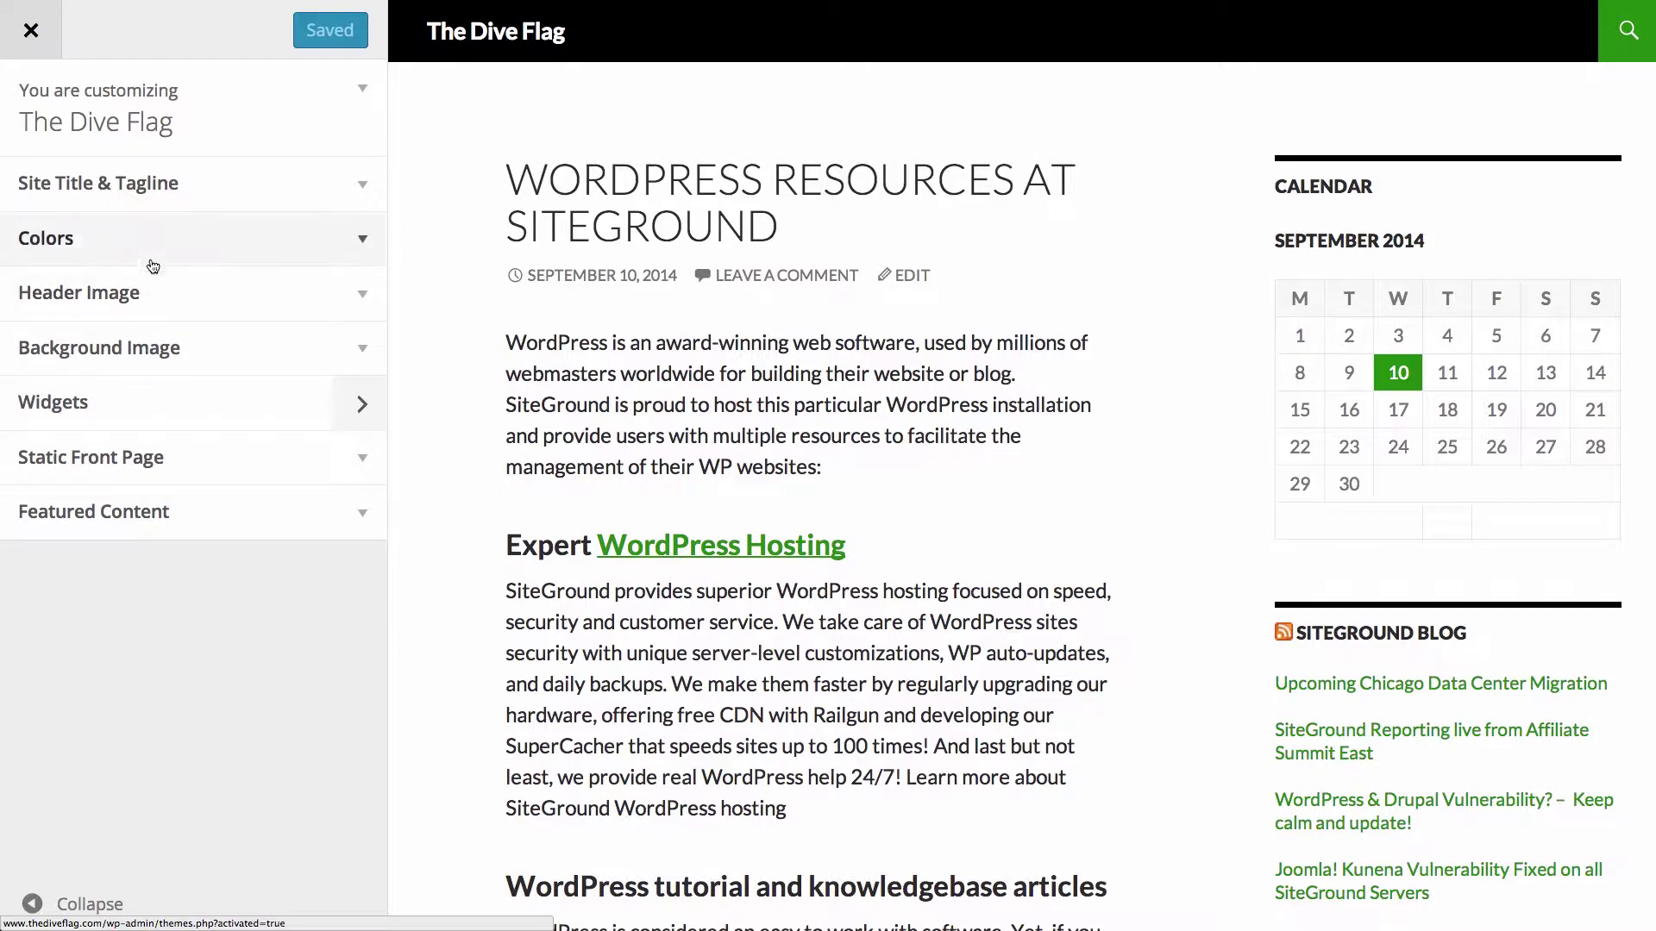
click(161, 207)
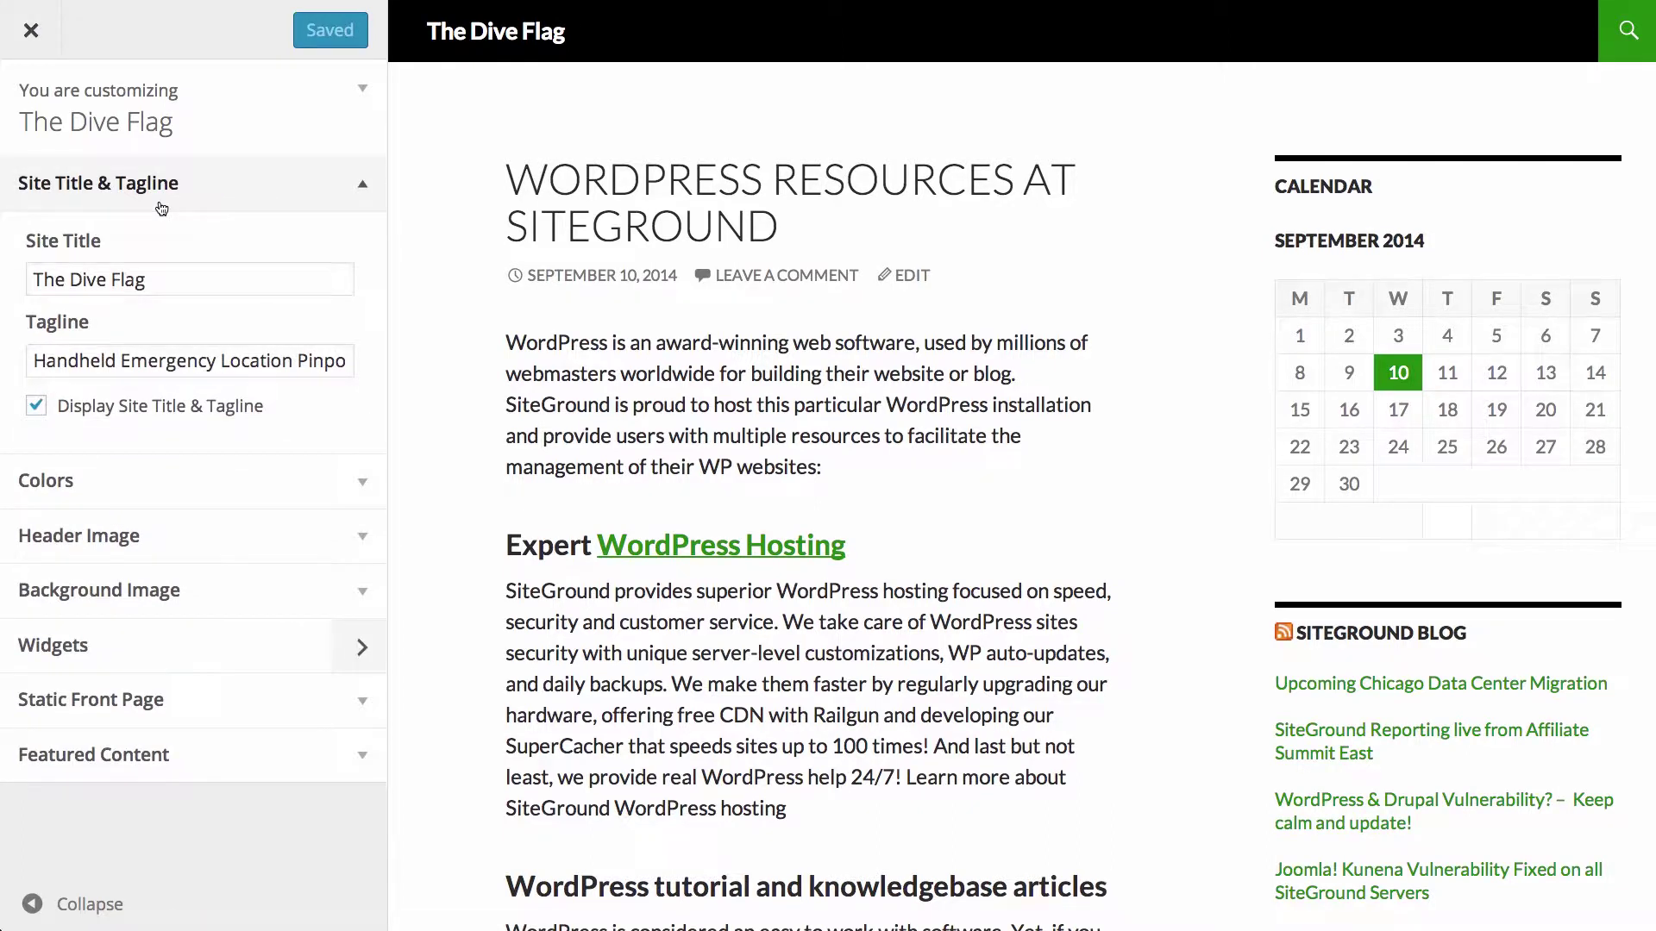
click(162, 207)
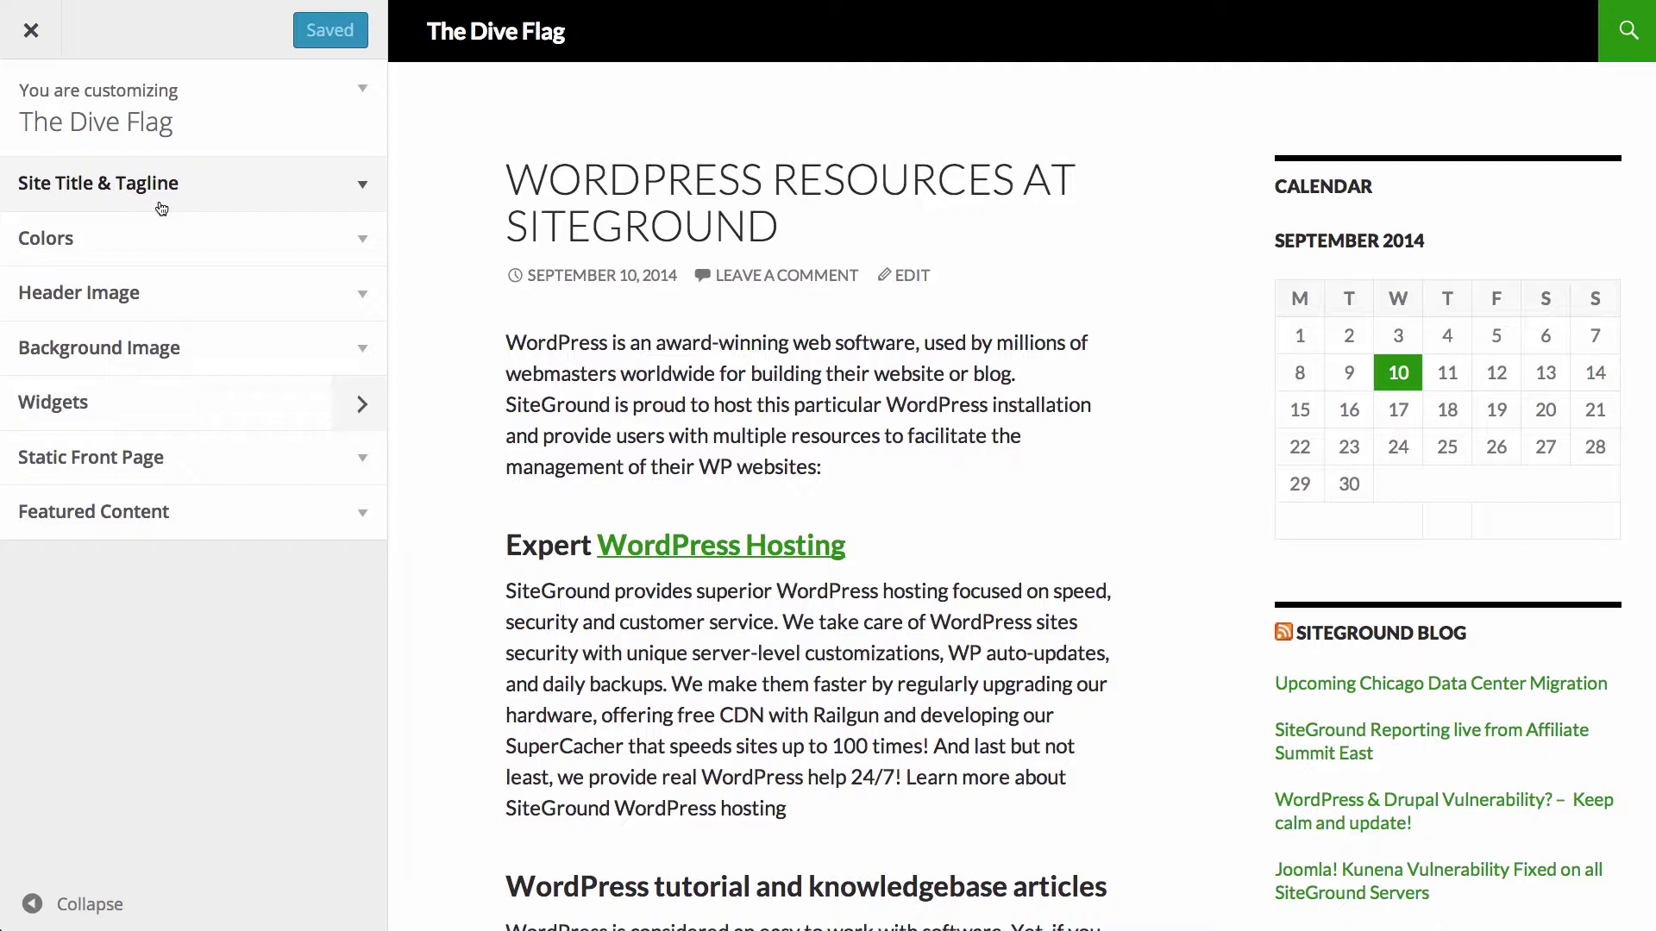
- Try out different site title colors in the customizer, ending on yellow #ffe500
click(163, 238)
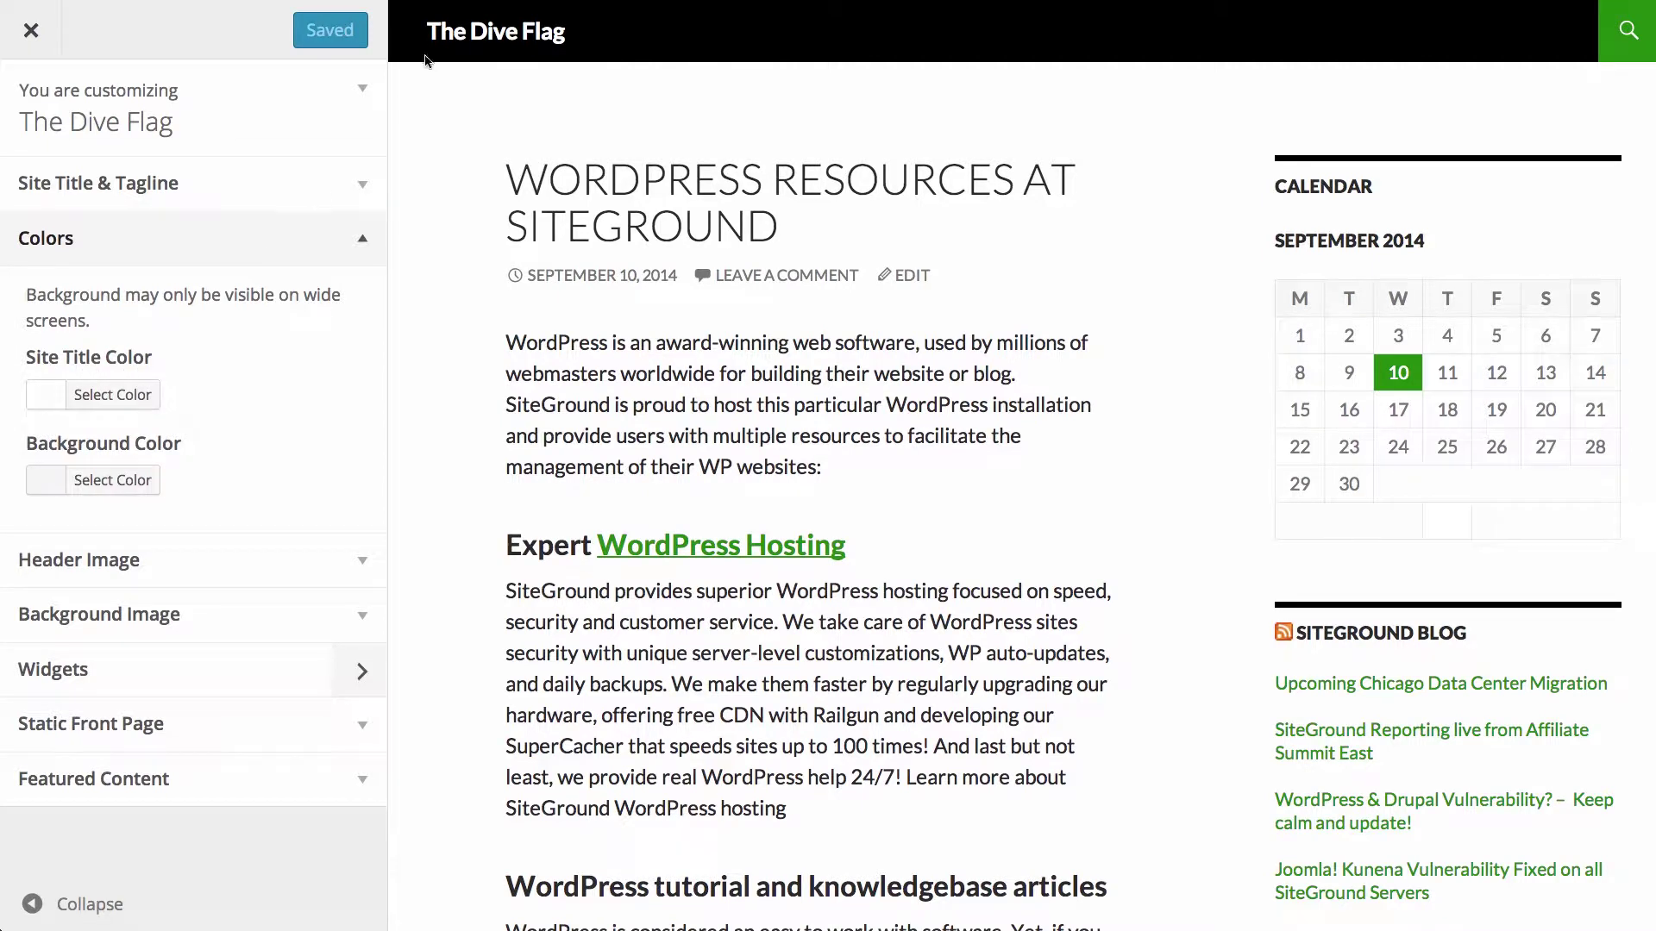
click(85, 395)
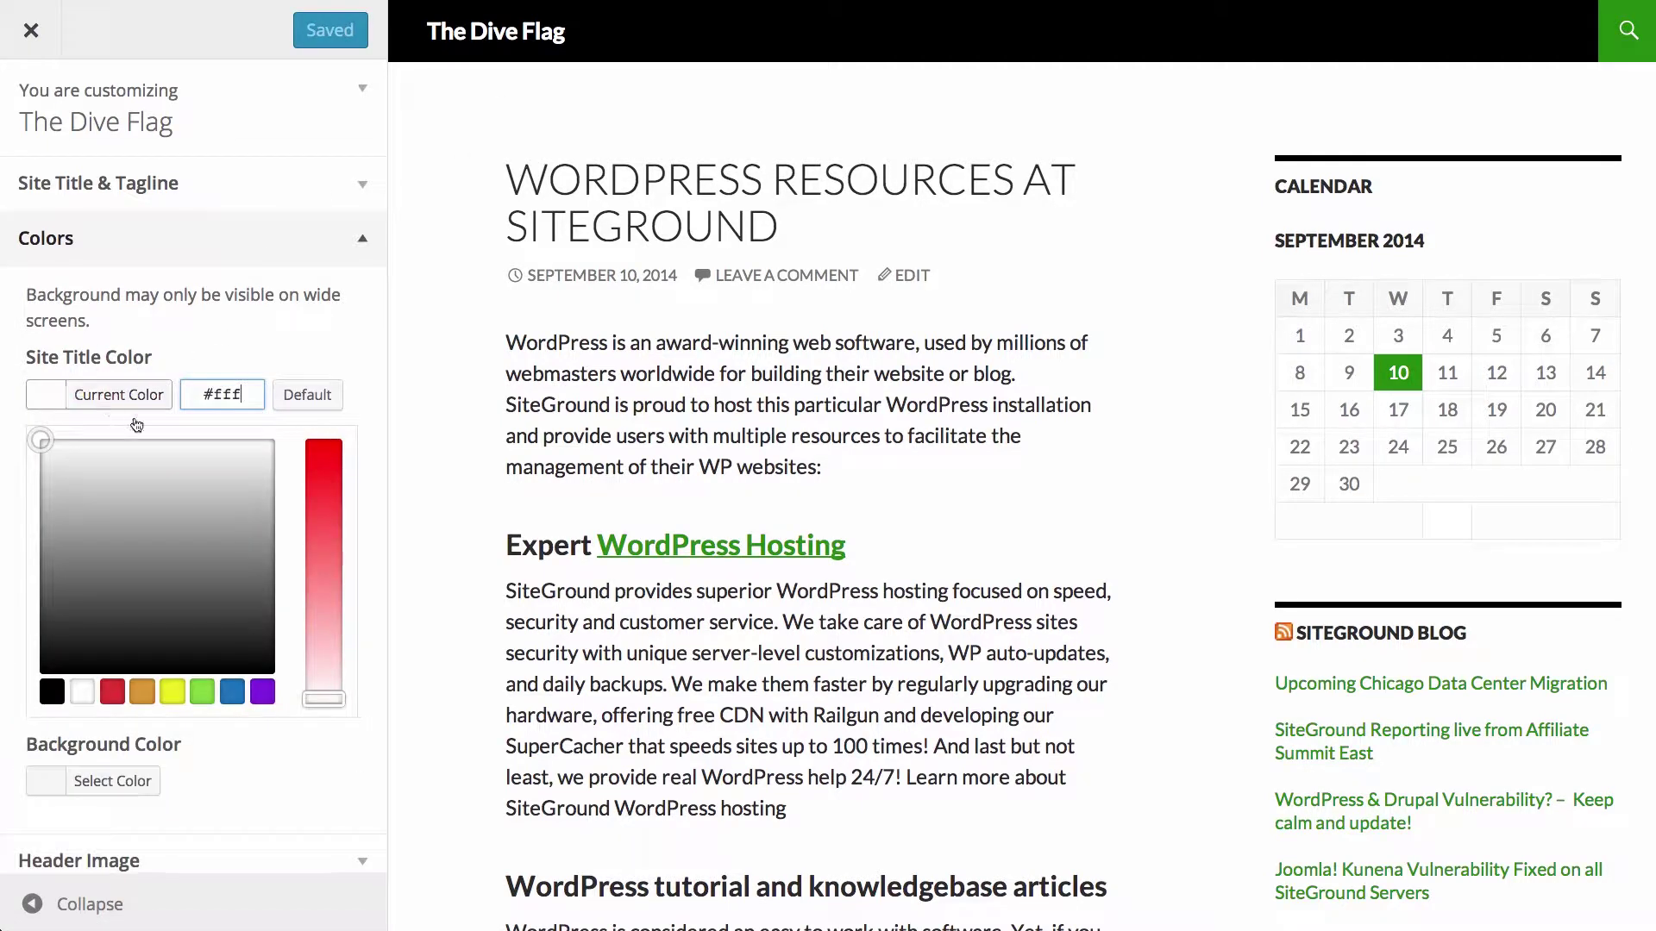
mouse_move(222, 483)
mouse_down()
mouse_move(247, 490)
mouse_move(326, 447)
mouse_move(321, 643)
mouse_move(320, 491)
mouse_move(324, 634)
mouse_move(325, 612)
mouse_up()
click(194, 536)
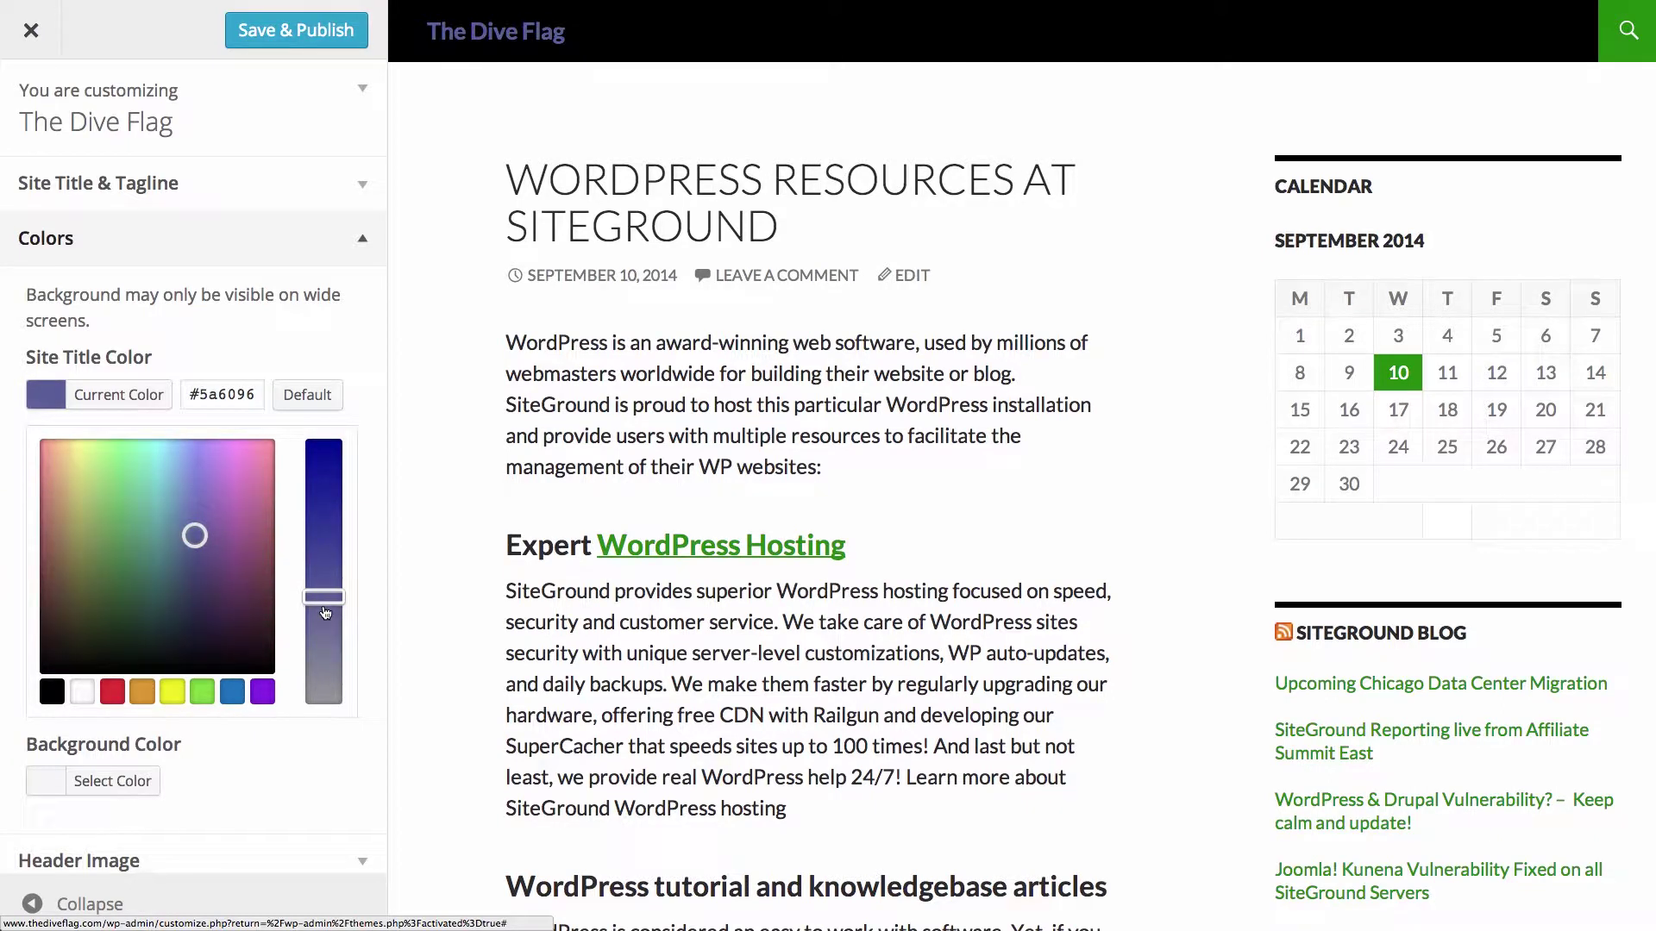
mouse_move(195, 536)
mouse_down()
mouse_move(174, 499)
mouse_move(75, 435)
mouse_up()
click(326, 451)
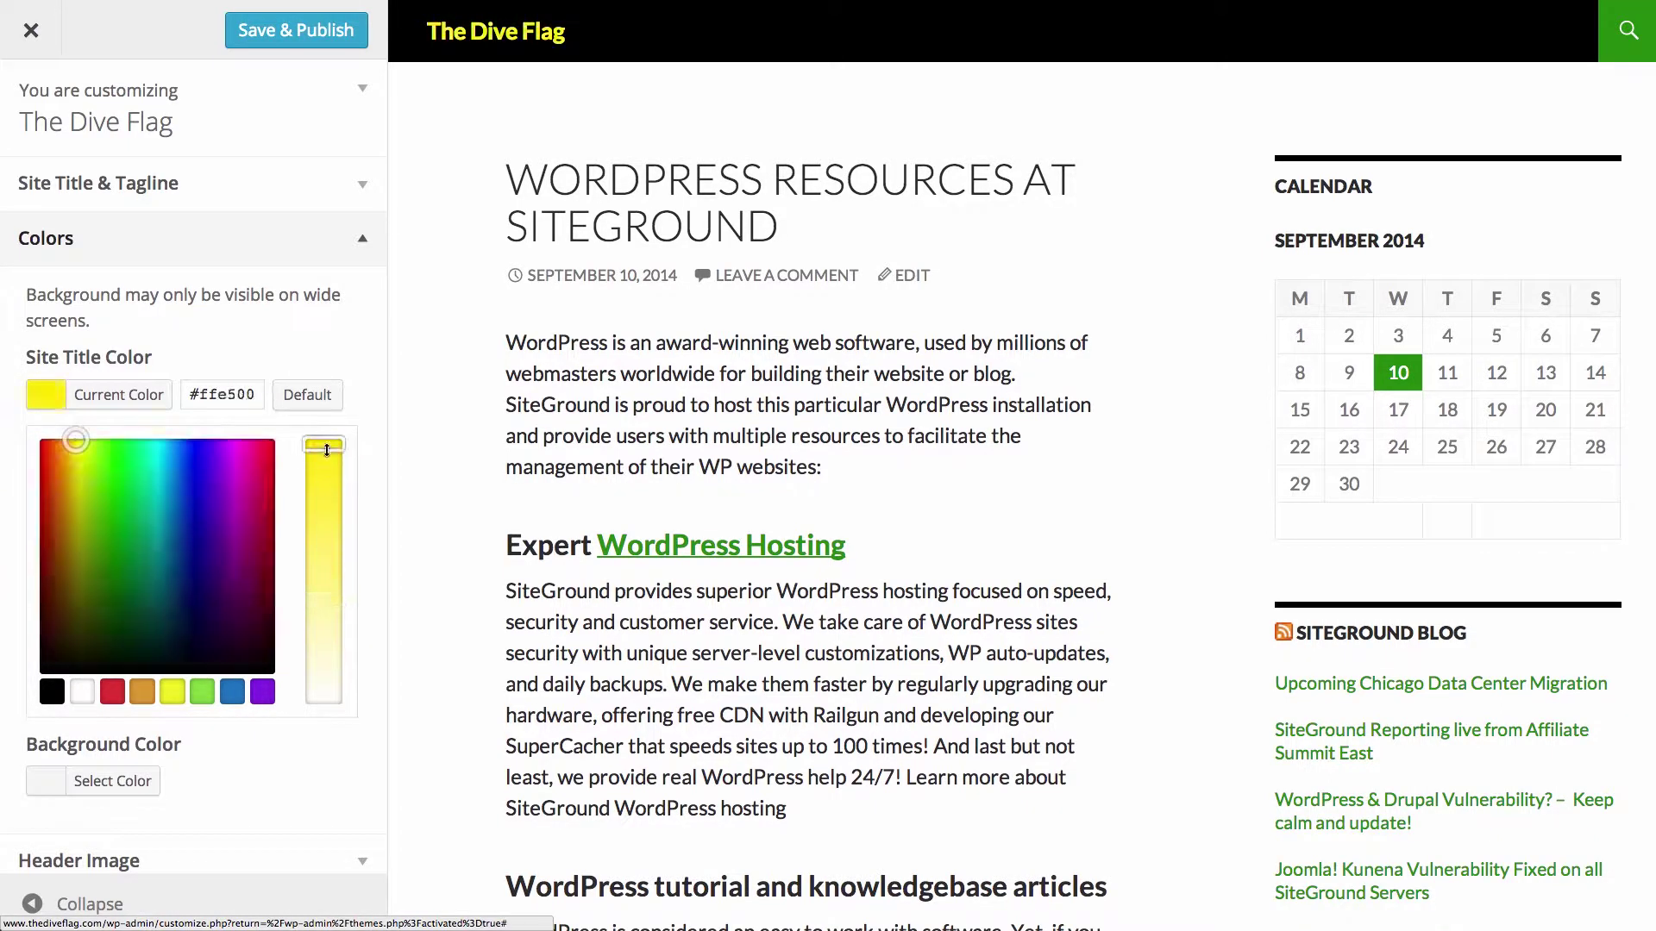
drag(326, 451, 321, 434)
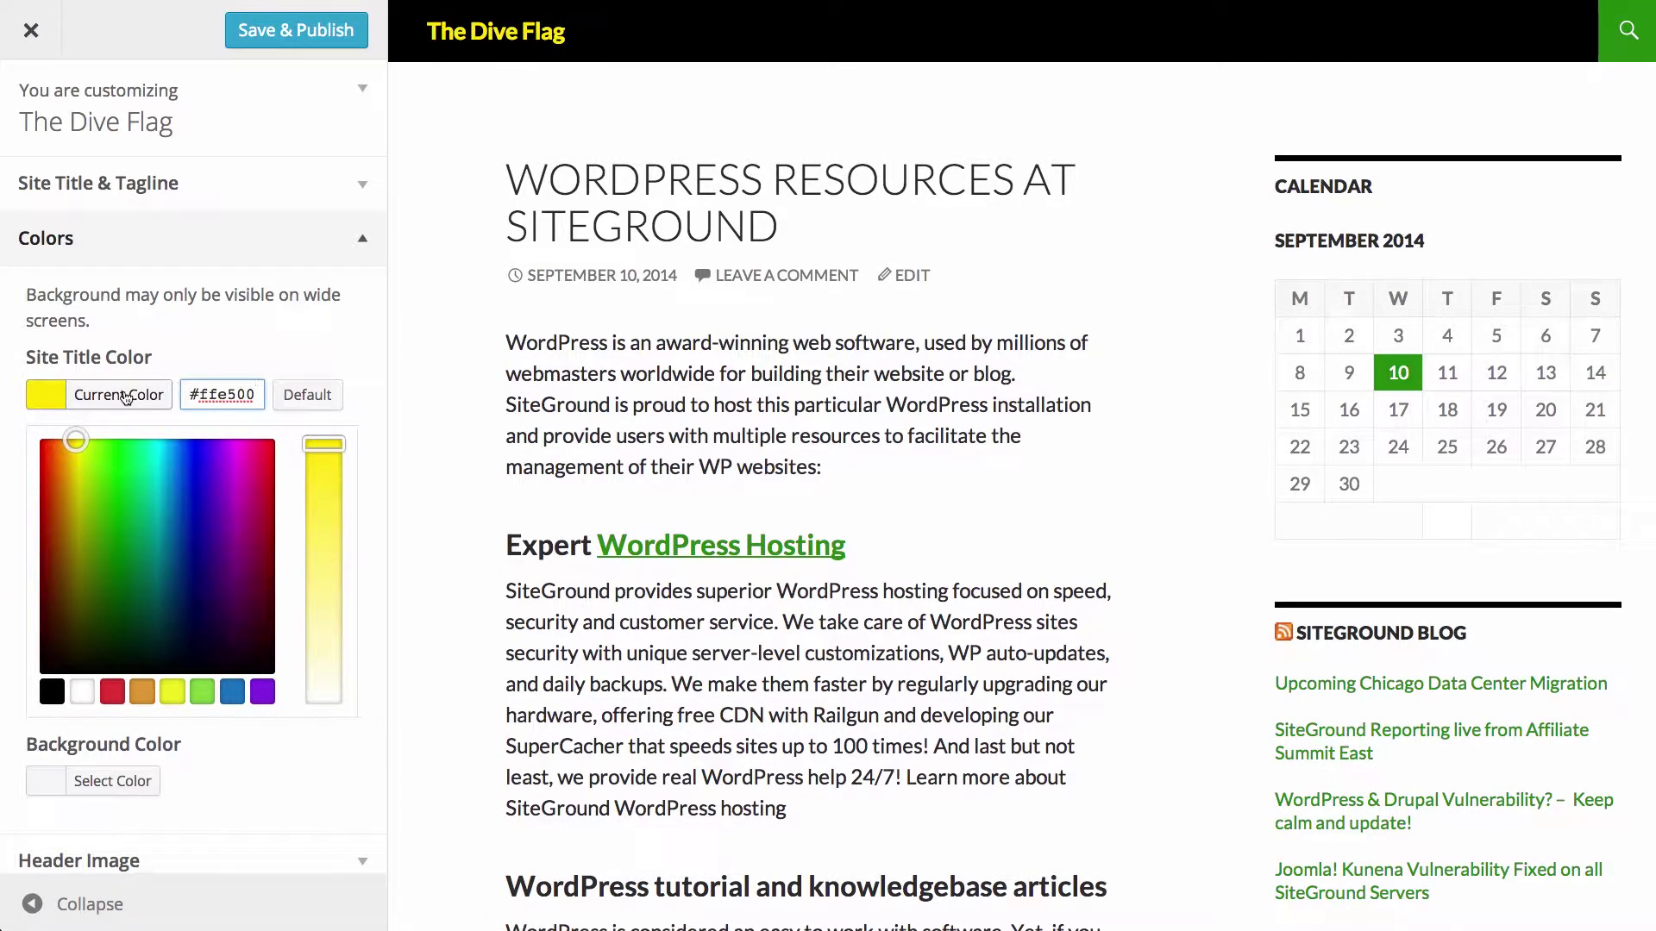
click(282, 349)
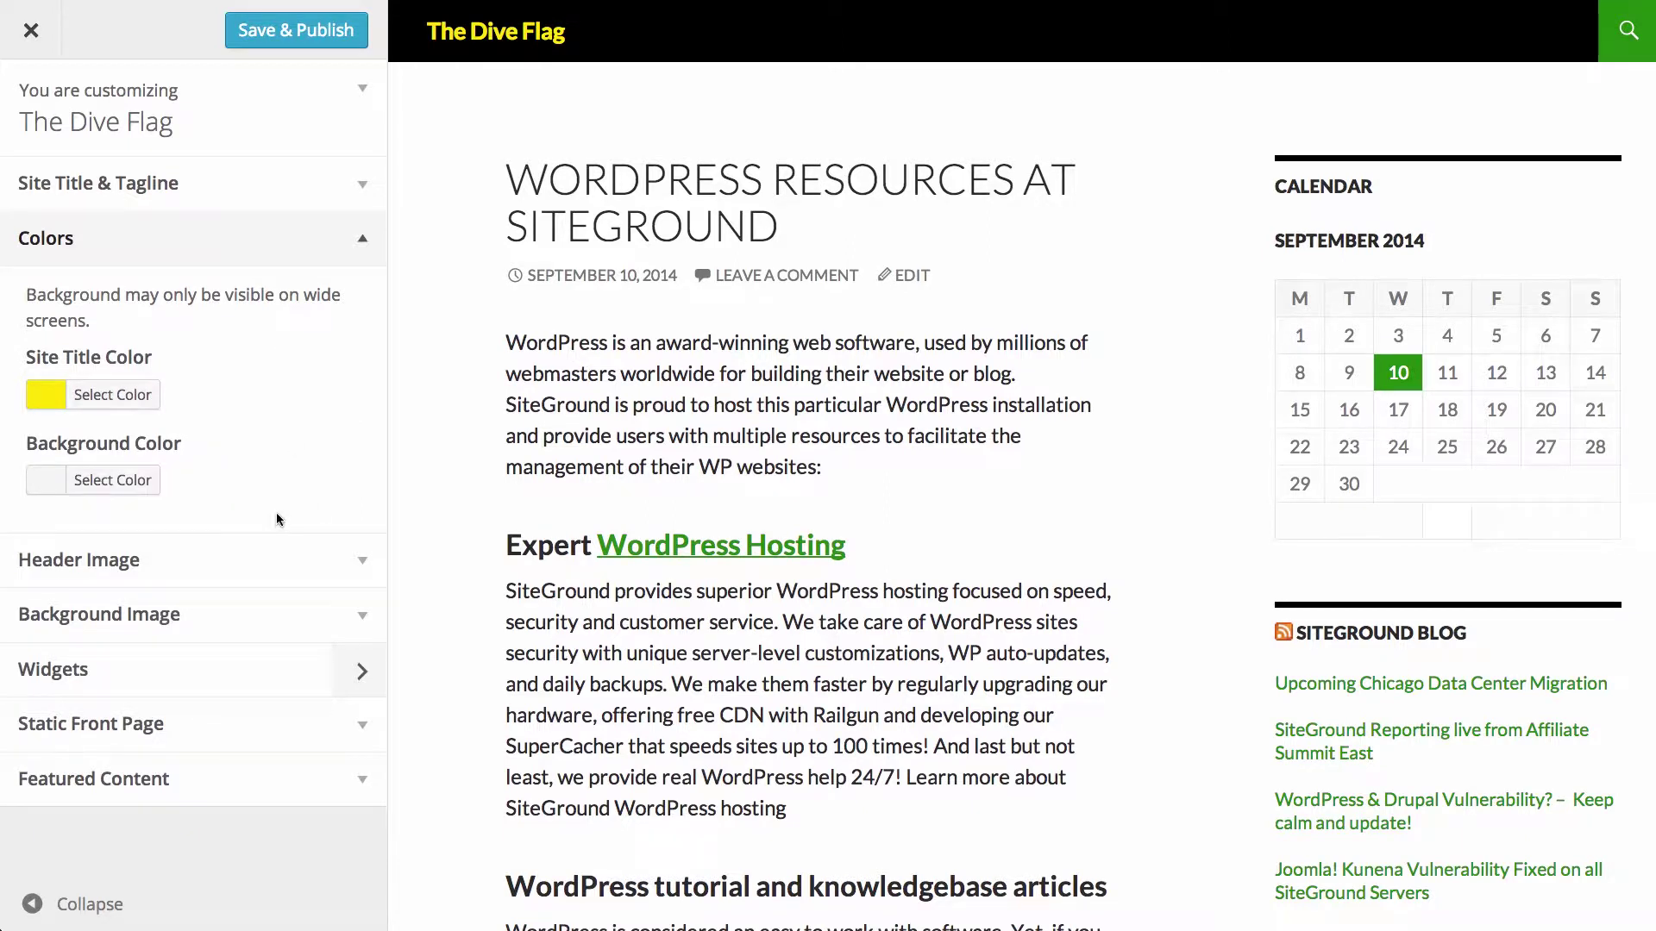
- Try a dark #2c2b51 background color, and restore the default background color
click(76, 489)
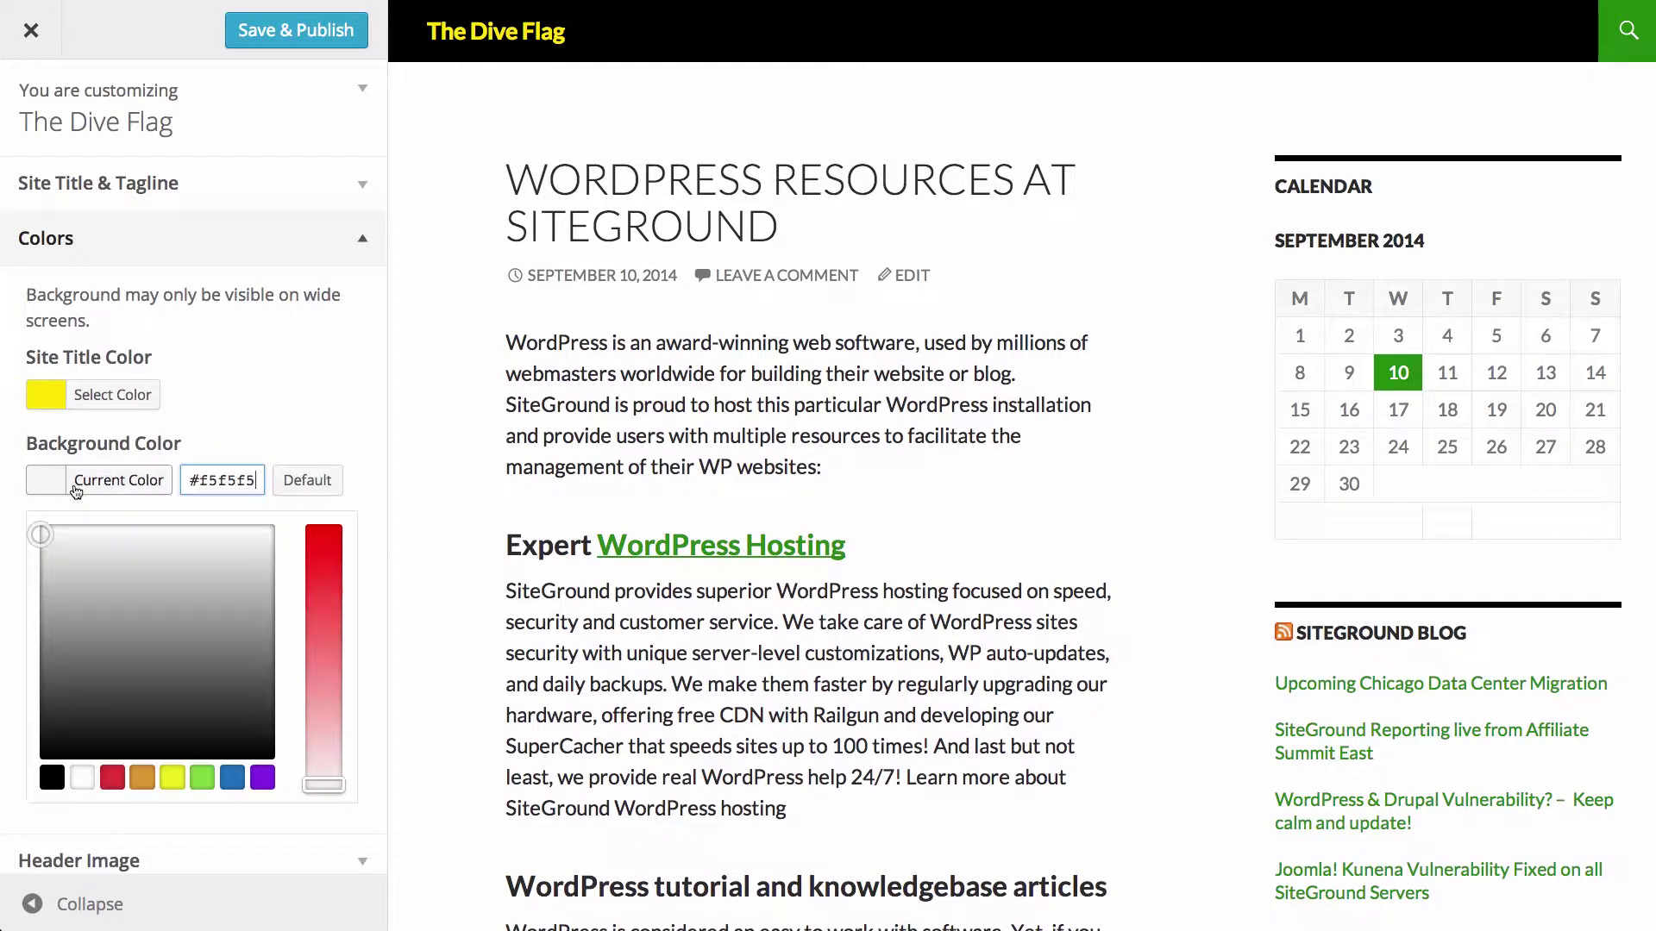
mouse_move(110, 545)
mouse_down()
mouse_move(164, 660)
mouse_move(208, 690)
mouse_up()
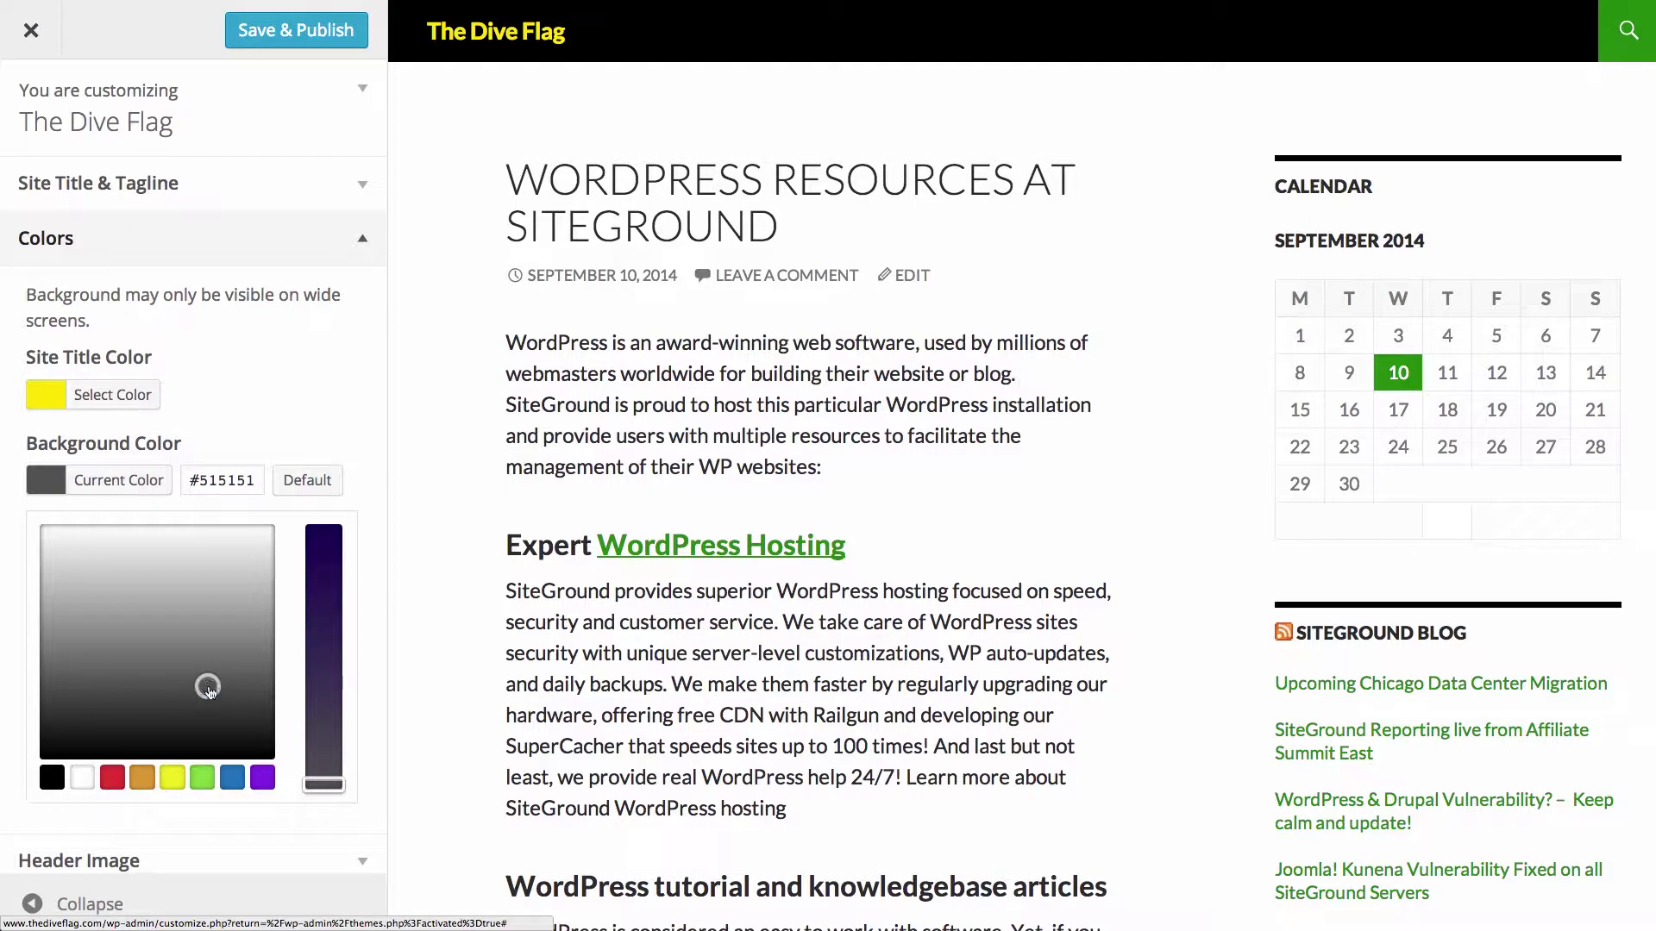
mouse_move(303, 670)
mouse_down()
mouse_move(325, 656)
mouse_move(327, 586)
mouse_move(324, 682)
mouse_move(323, 638)
mouse_move(322, 661)
mouse_up()
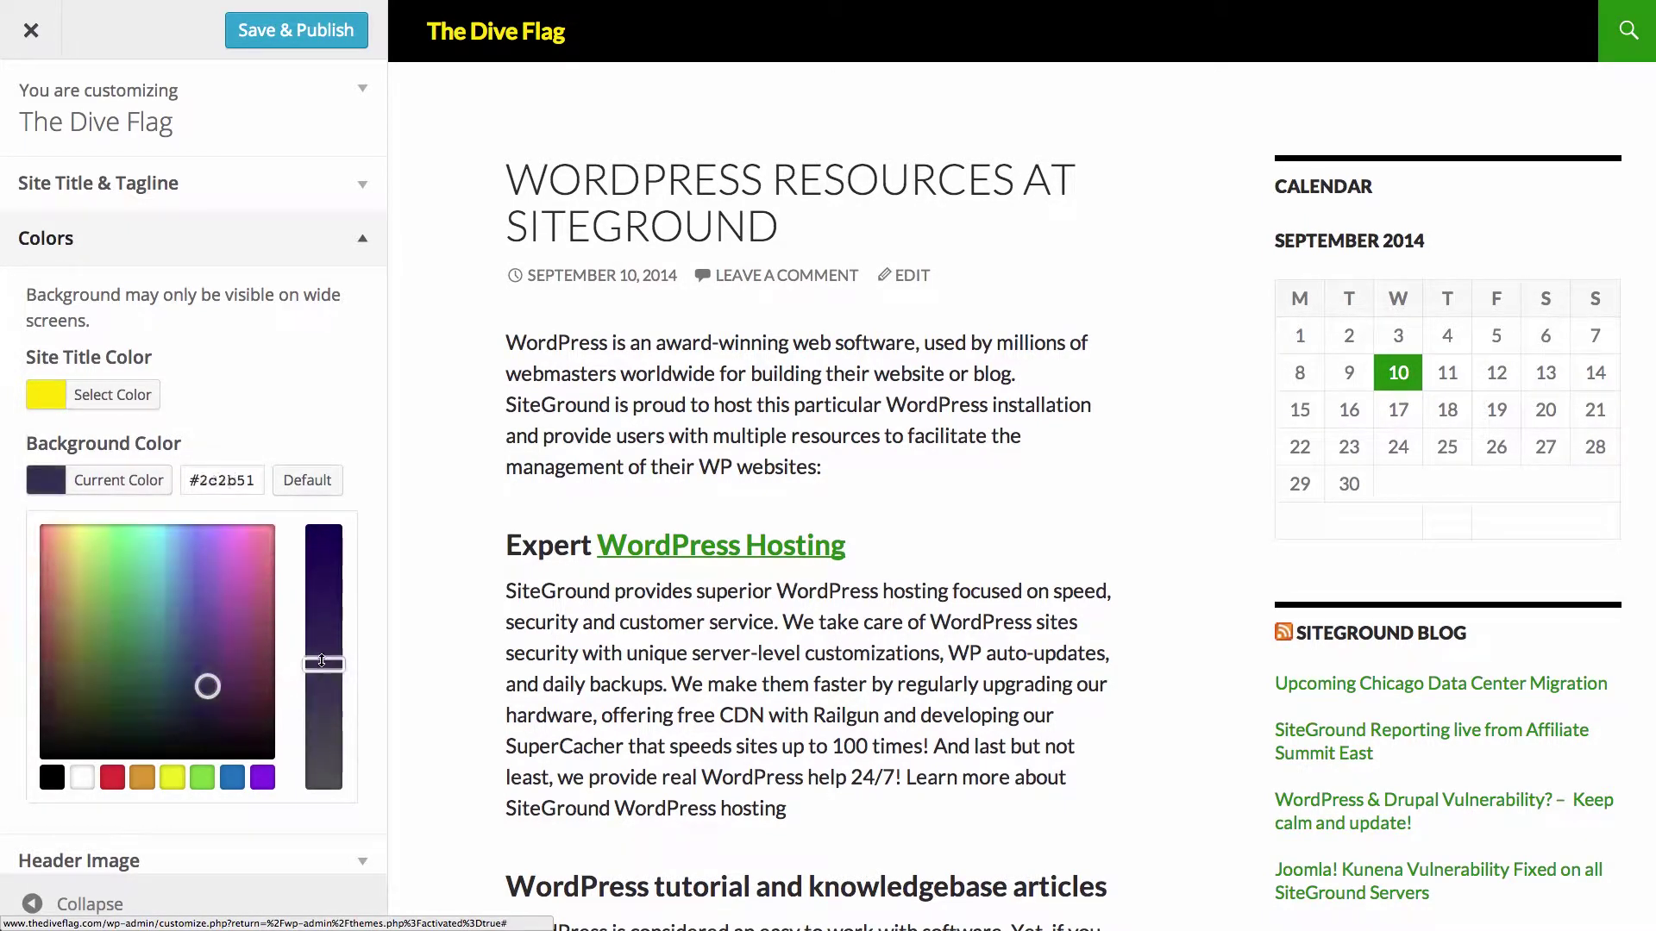
click(307, 480)
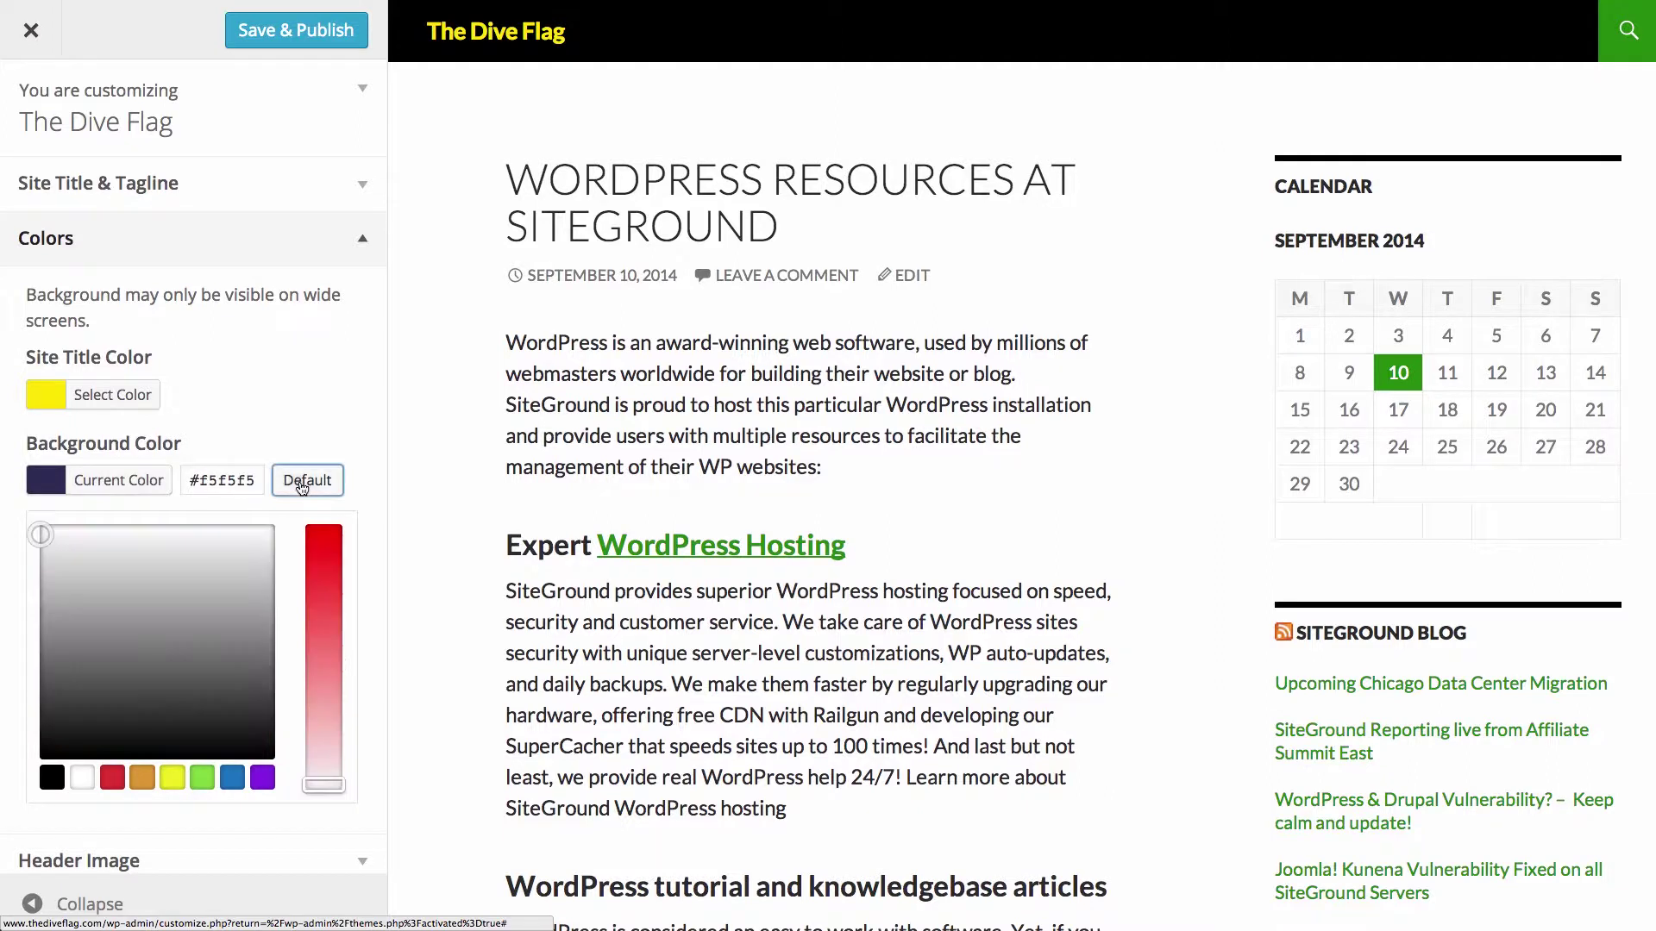
click(302, 396)
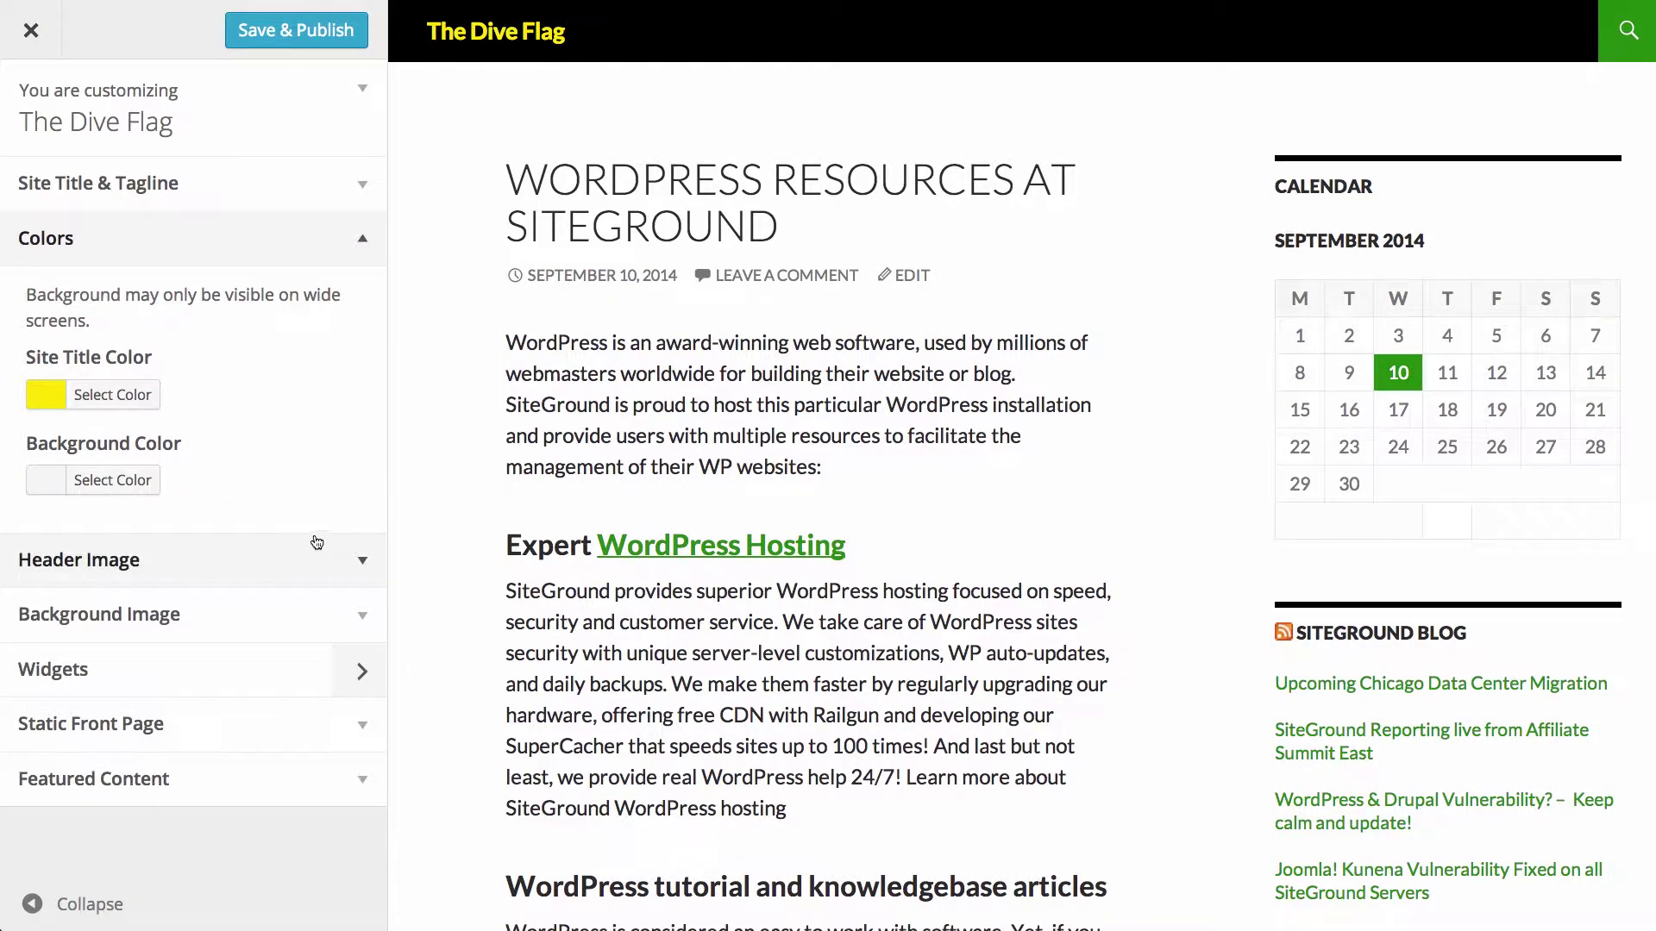
- Look through the Header Image, Background Image and Widgets sections of the customizer
click(276, 557)
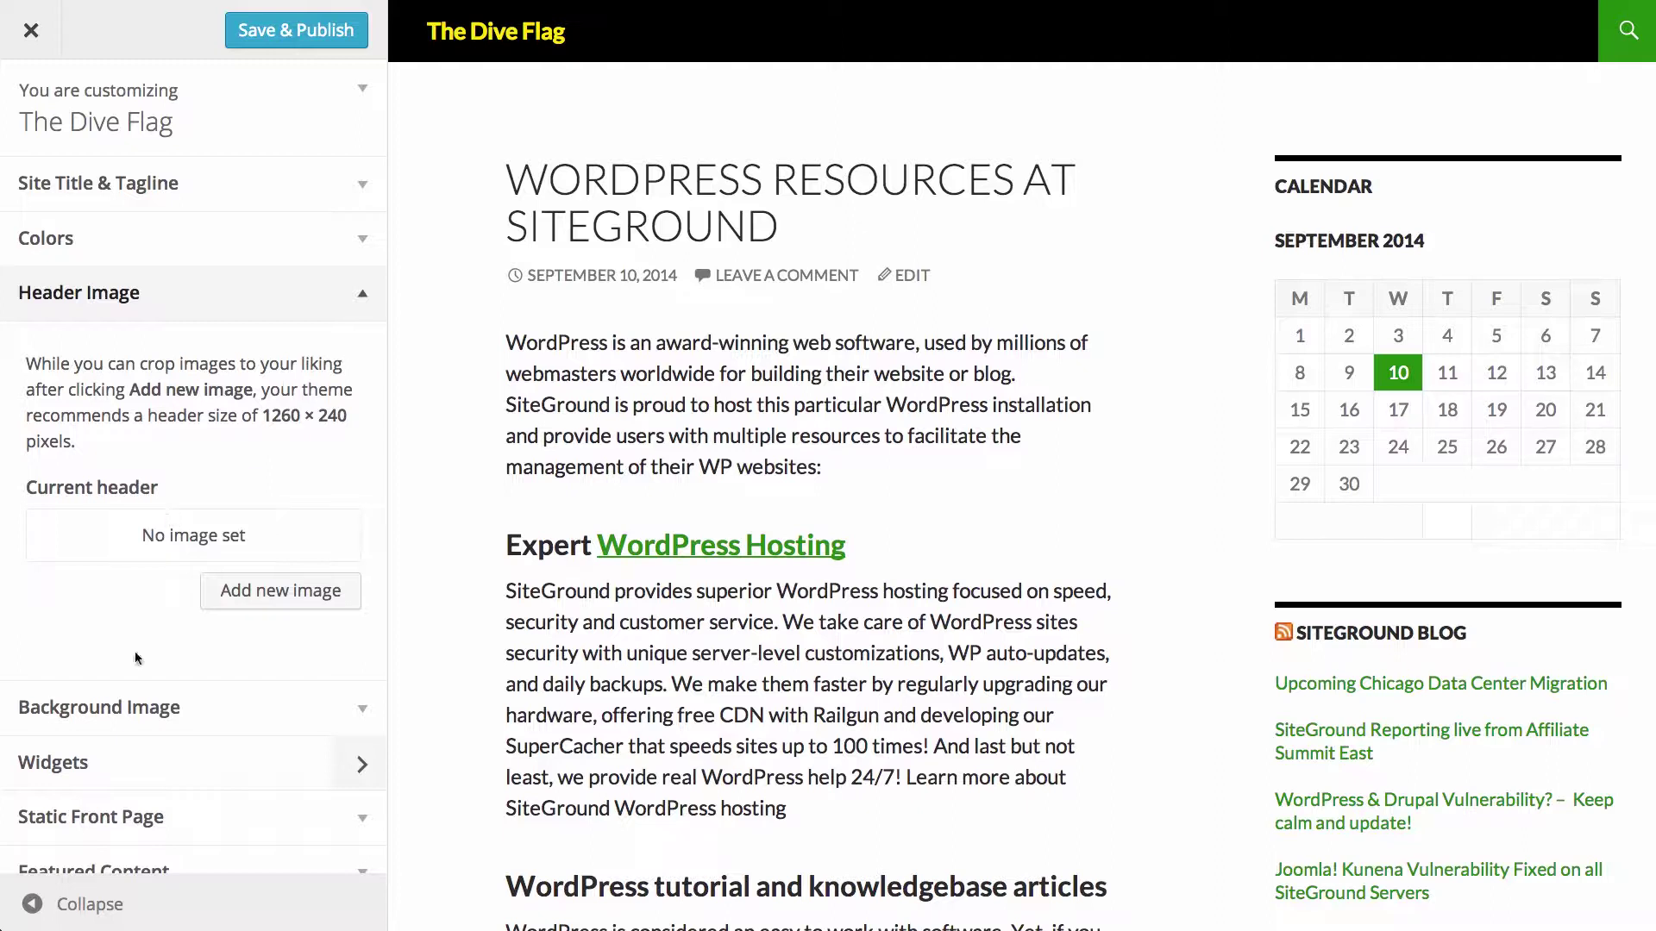
click(172, 707)
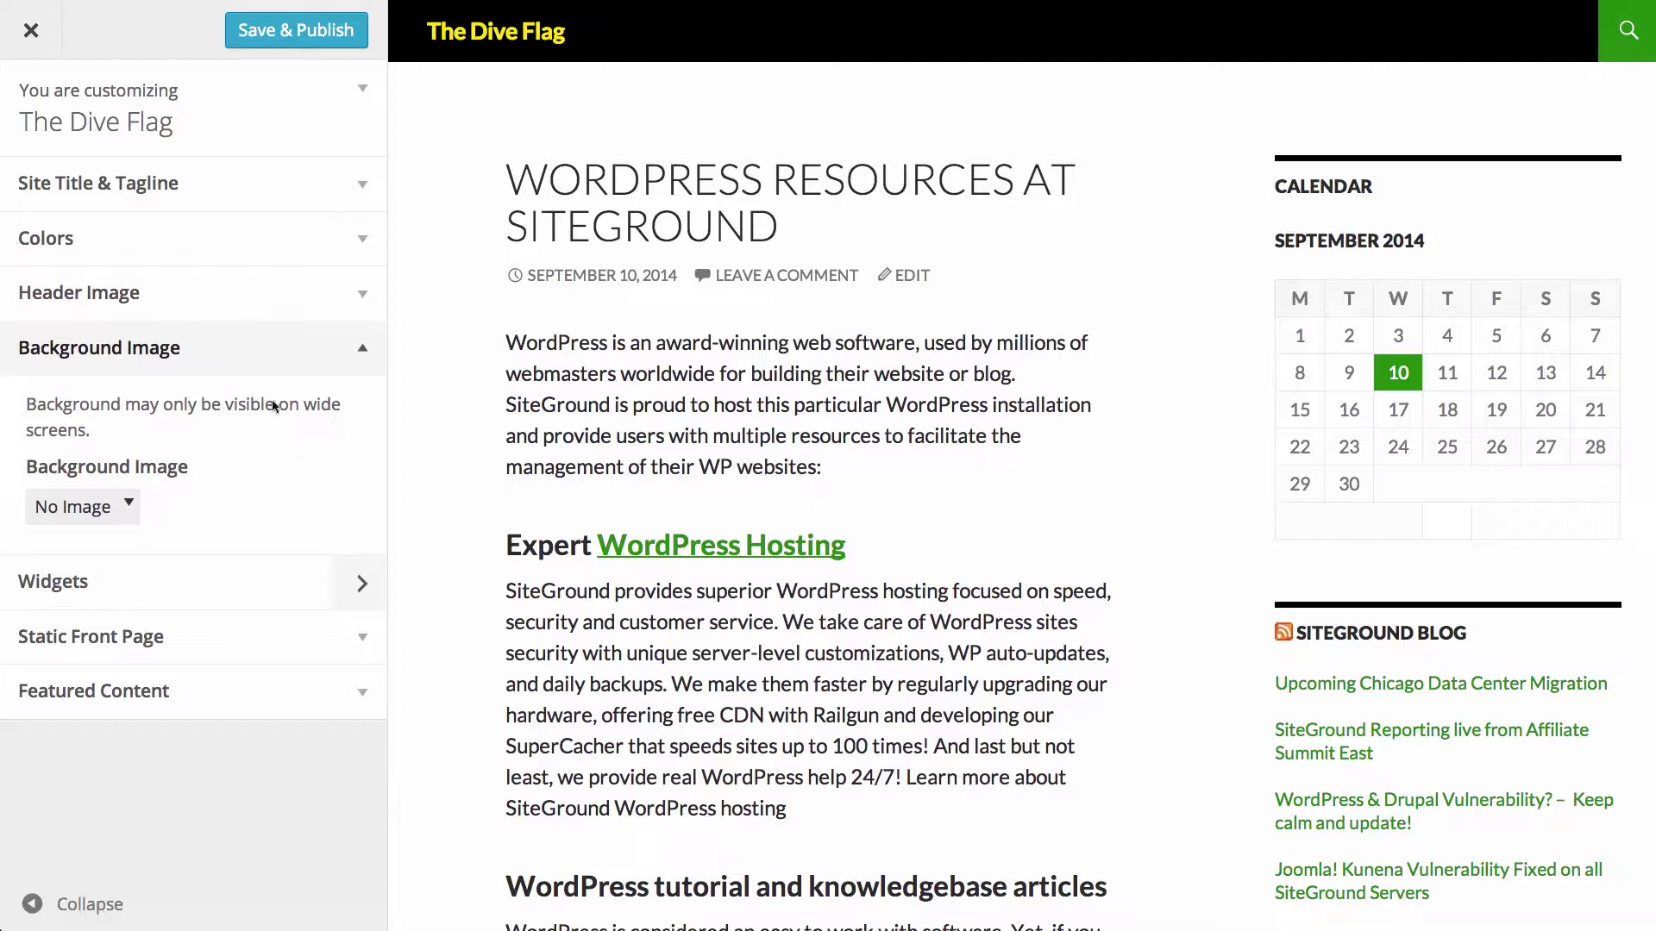
click(327, 595)
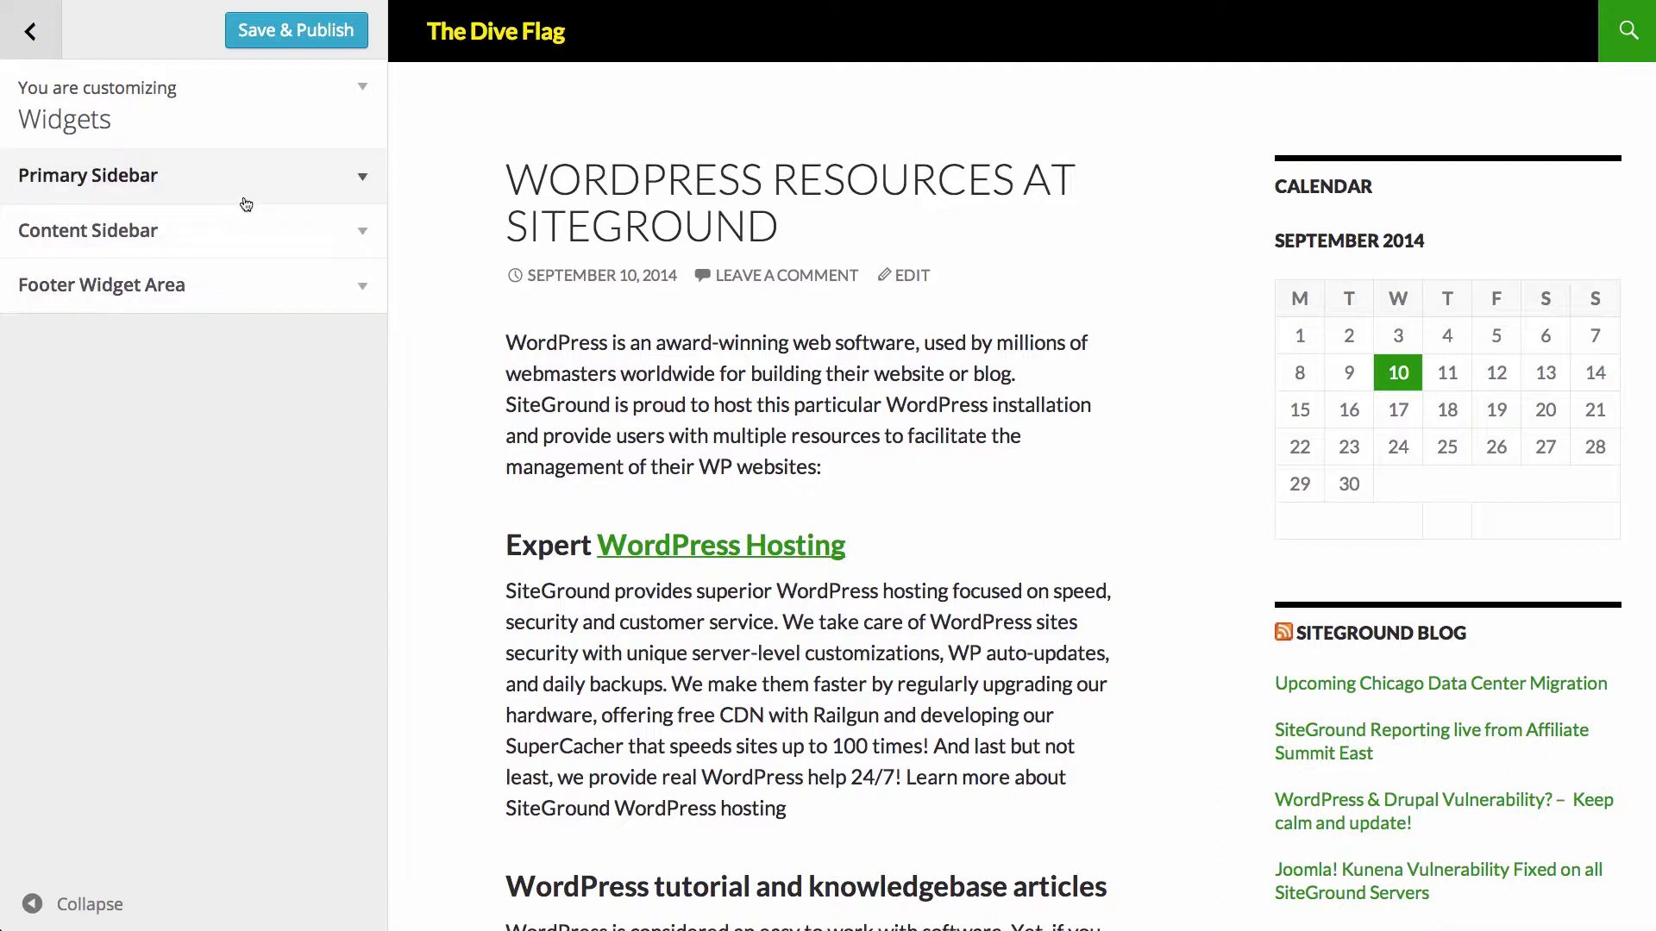
click(31, 31)
- Try displaying a static page as the front page, and set it back to the latest posts
click(192, 470)
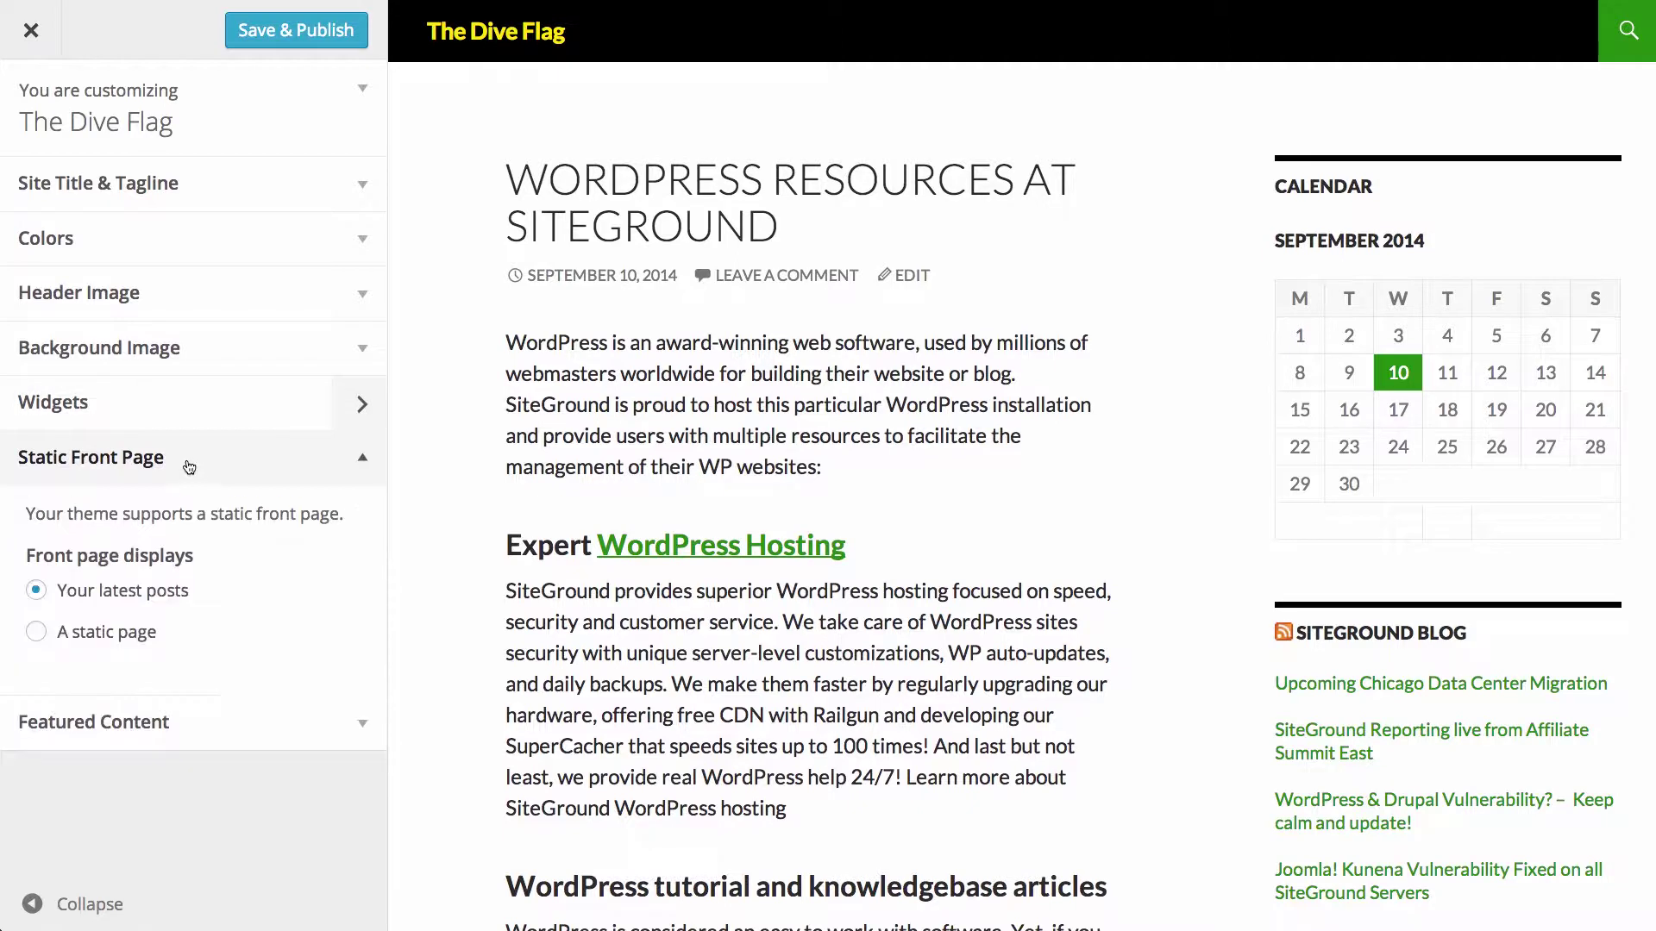
click(108, 642)
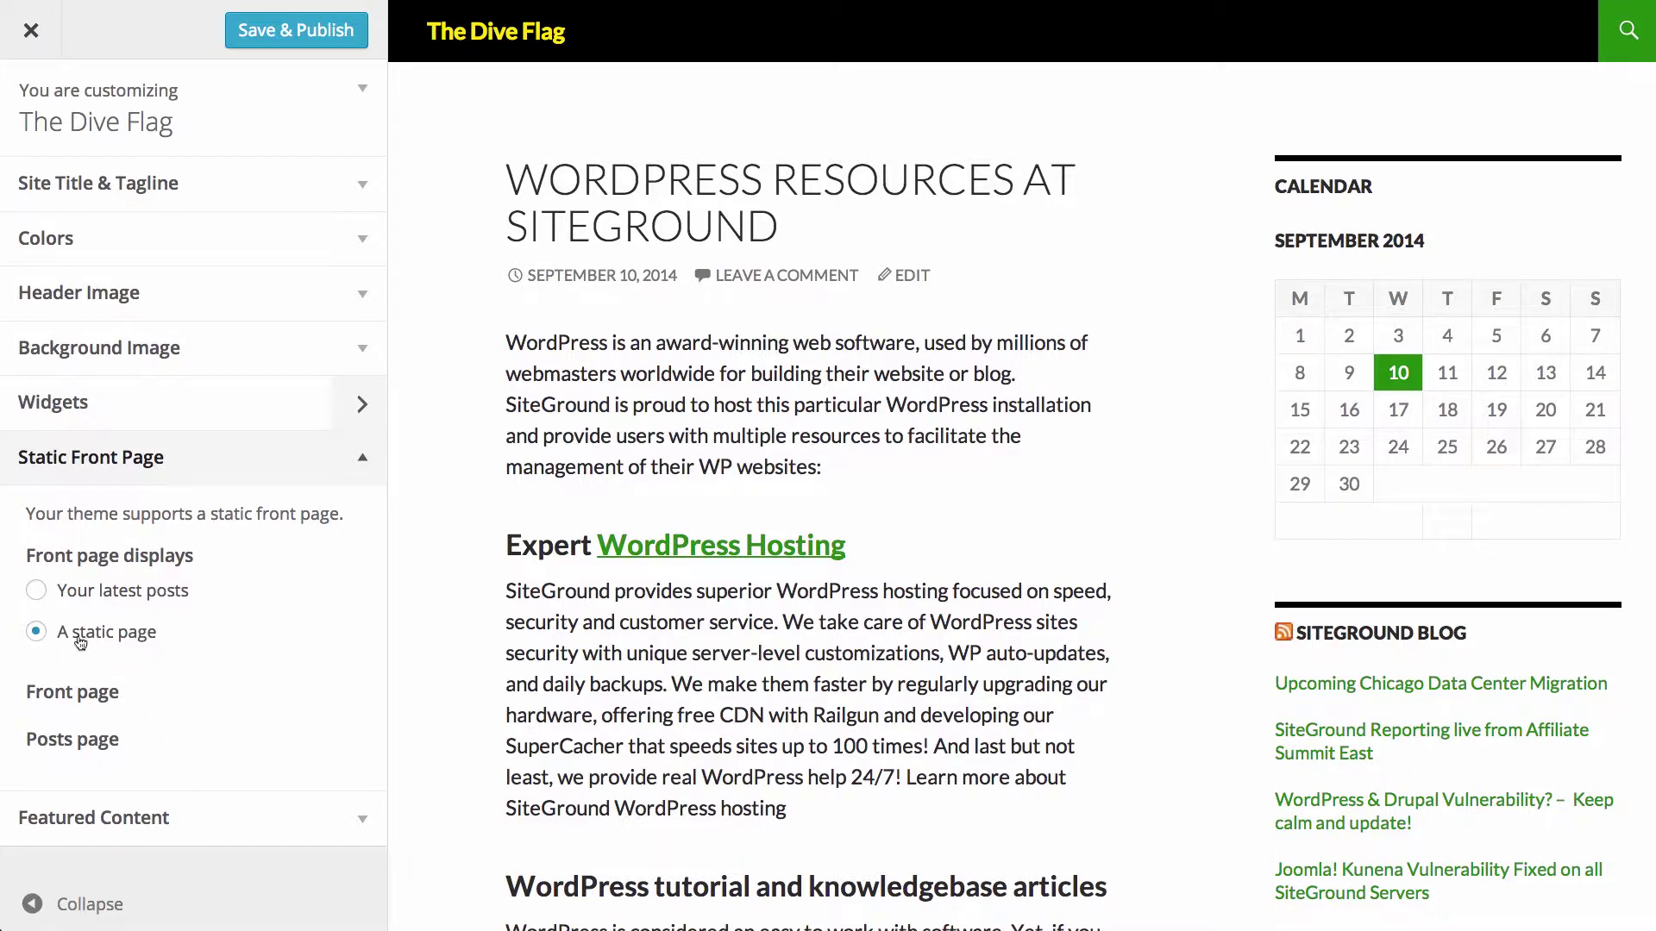
click(78, 592)
- Examine the Featured Content settings and the available layout options, keeping the Grid layout
click(138, 720)
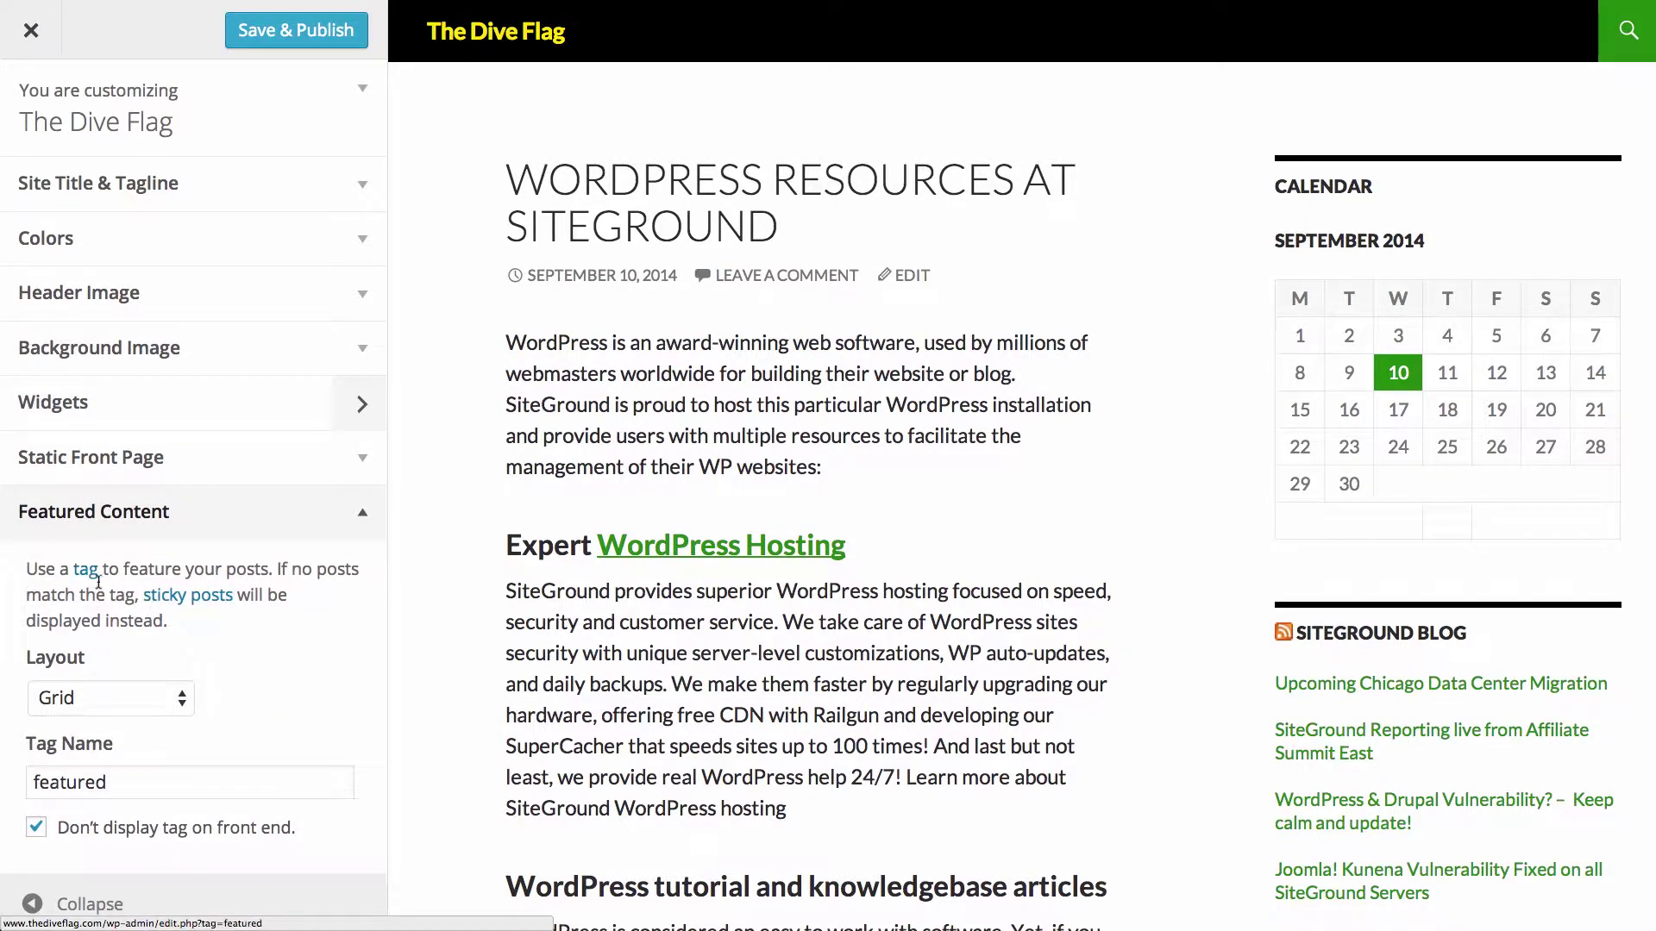
click(138, 709)
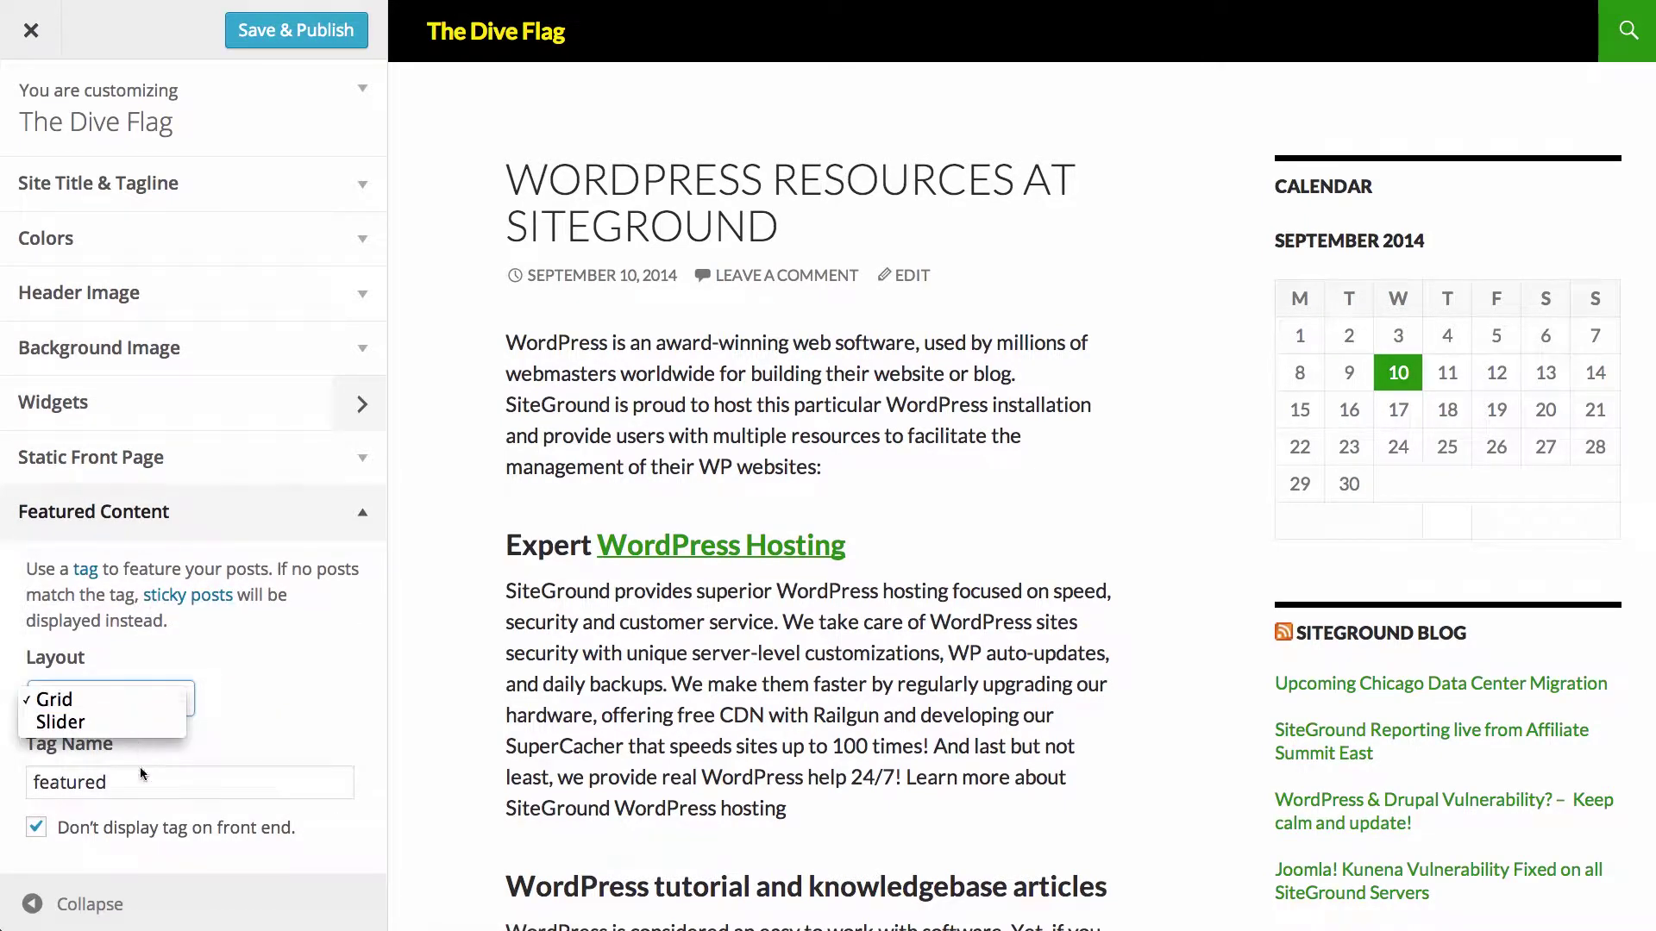
click(319, 708)
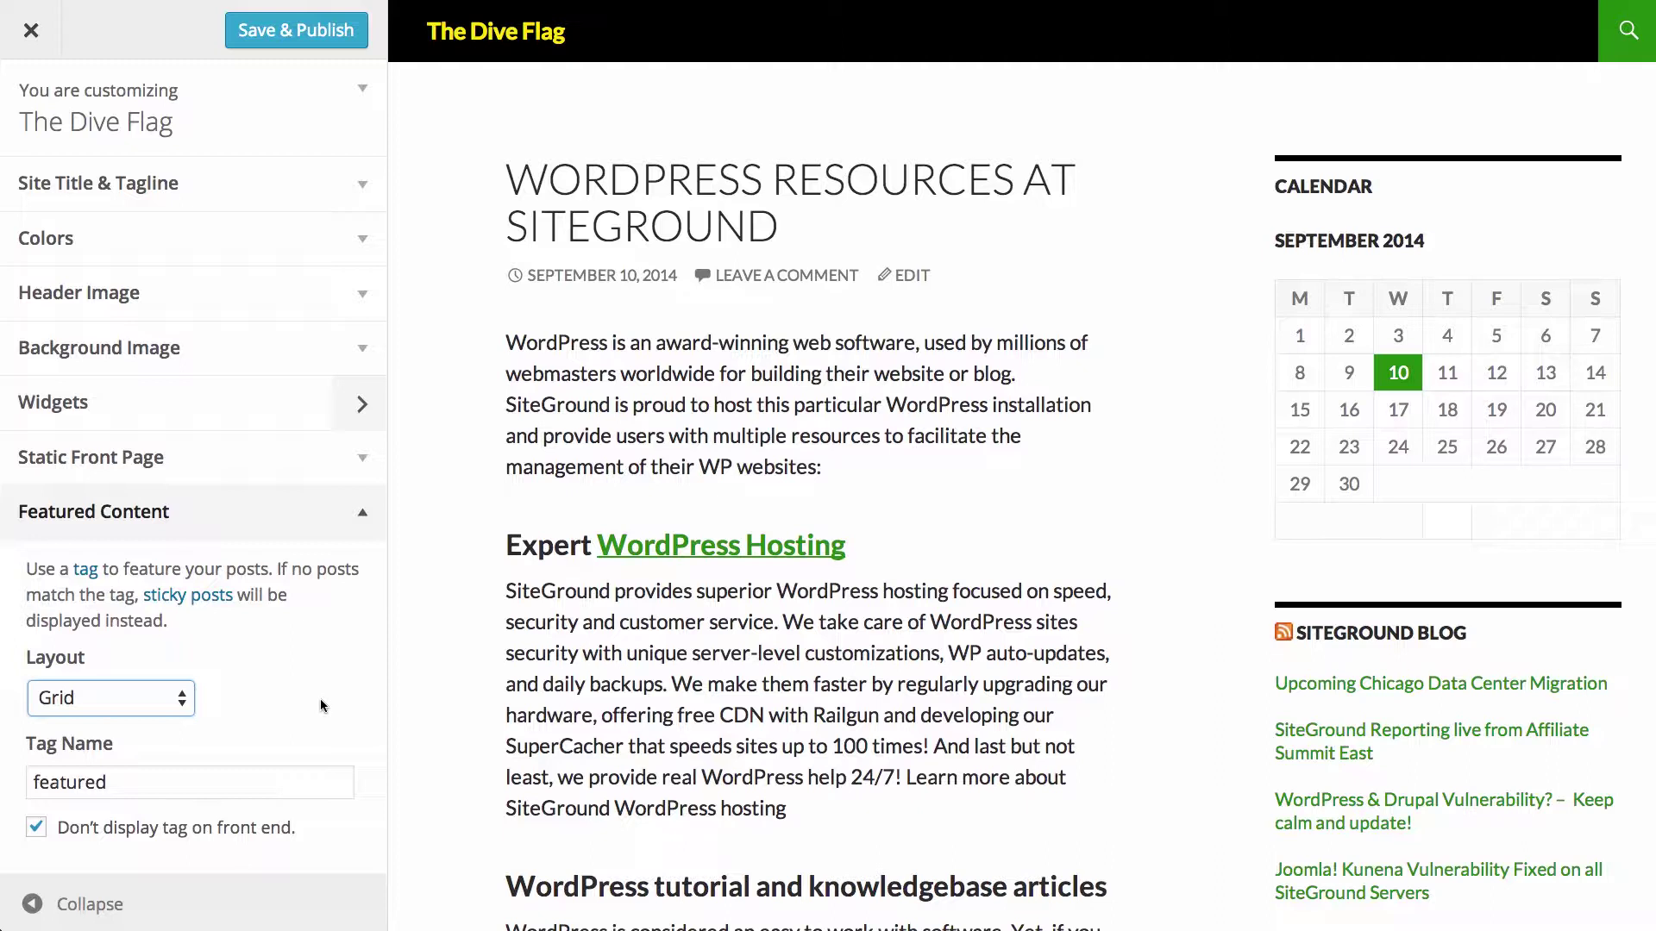
- Leave the customizer and return to the installed themes, discarding the unsaved changes
click(271, 43)
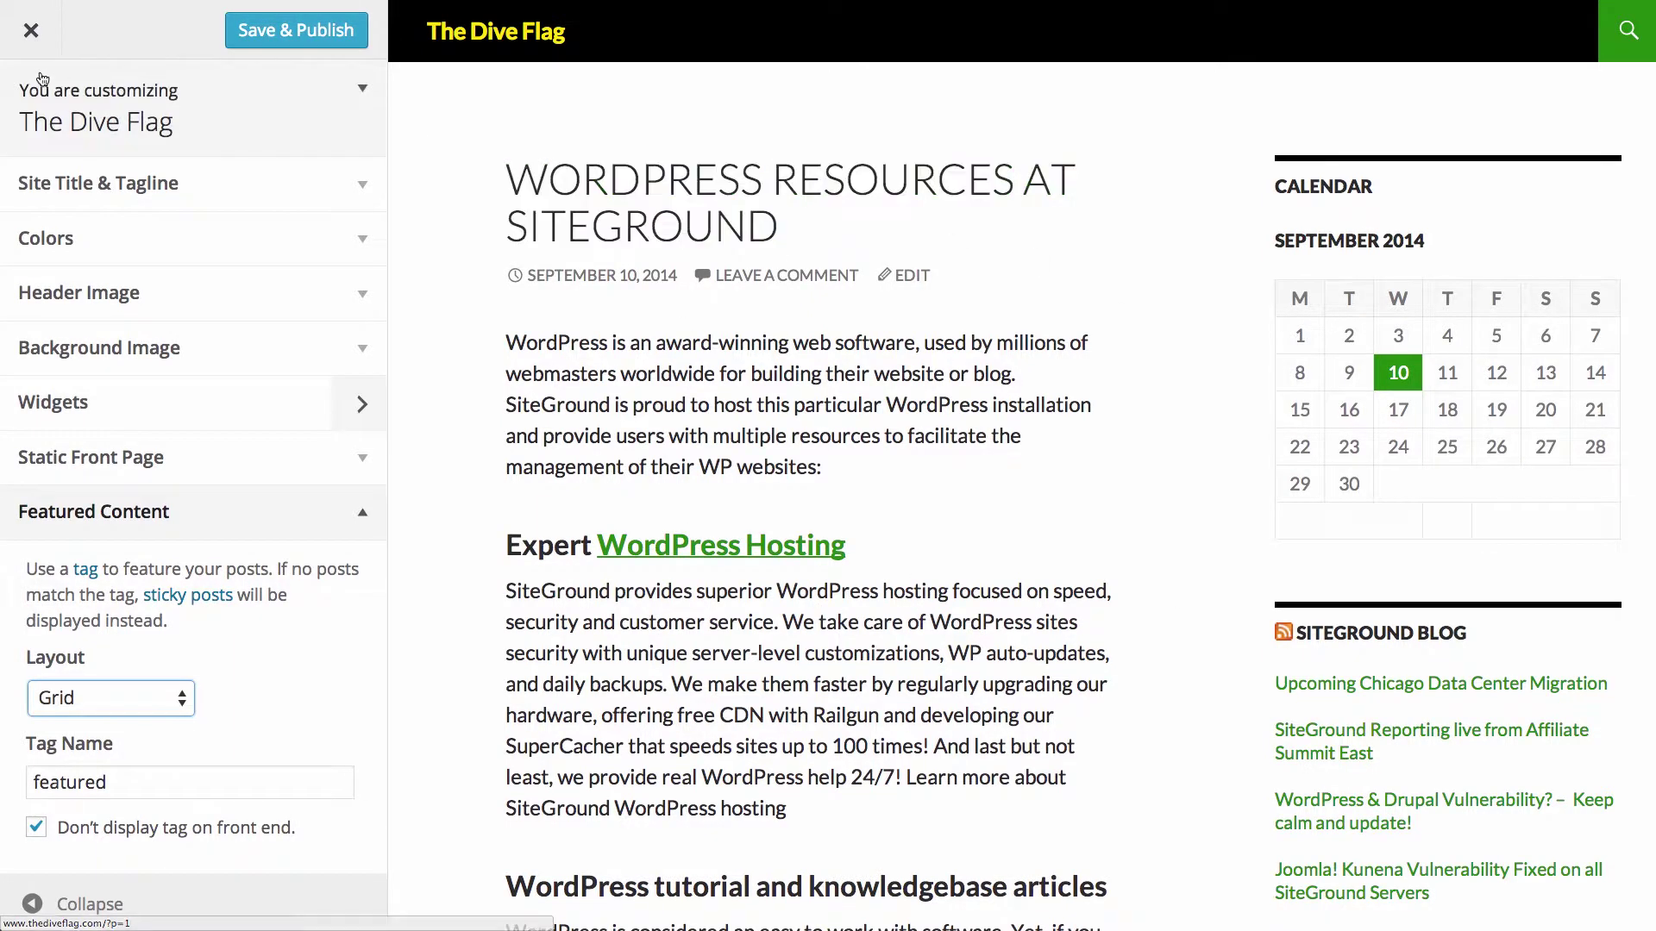
click(25, 29)
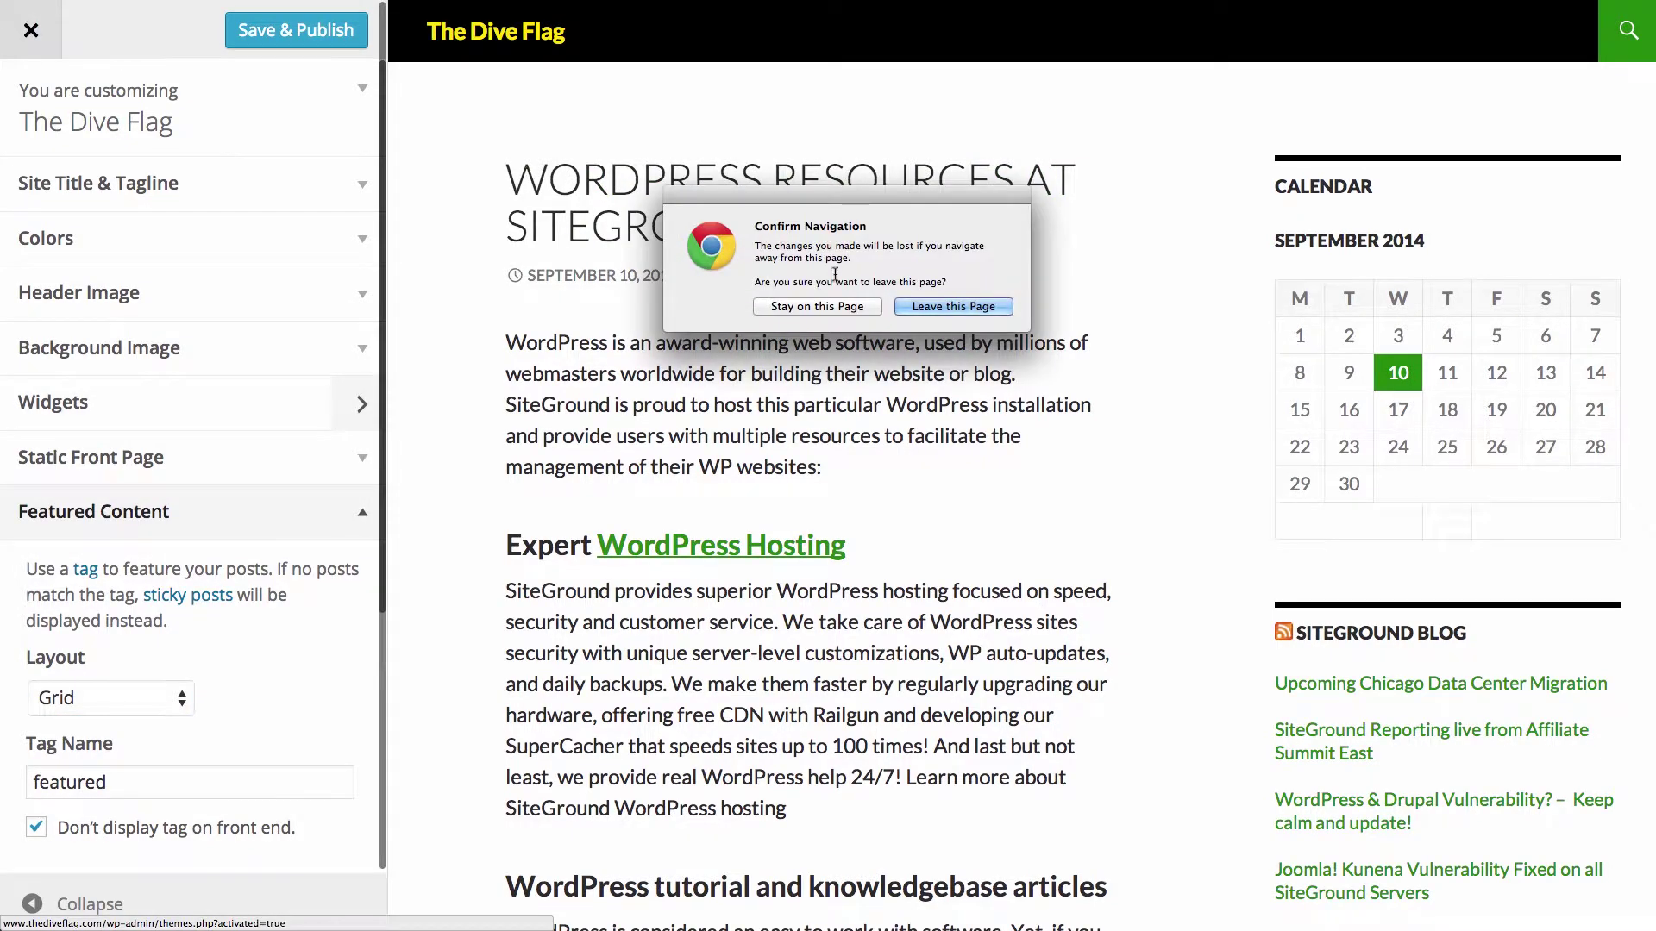
key(Return)
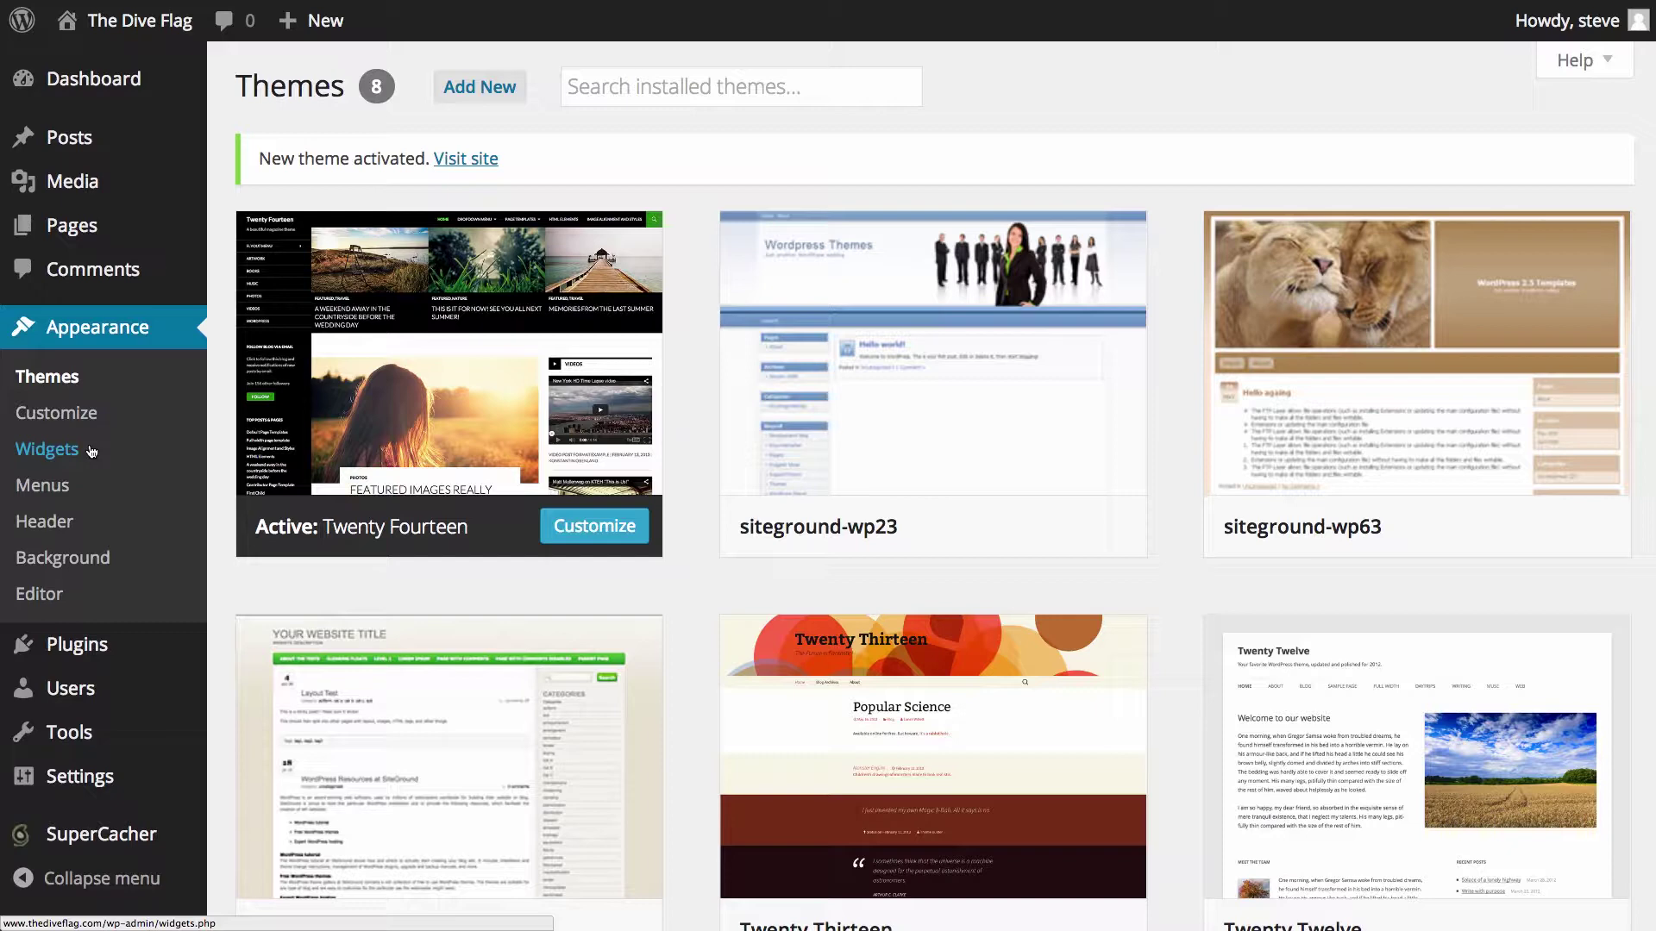
- Open the Widgets page and examine the available widgets, expanding the Footer Widget Area and Content Sidebar
click(91, 452)
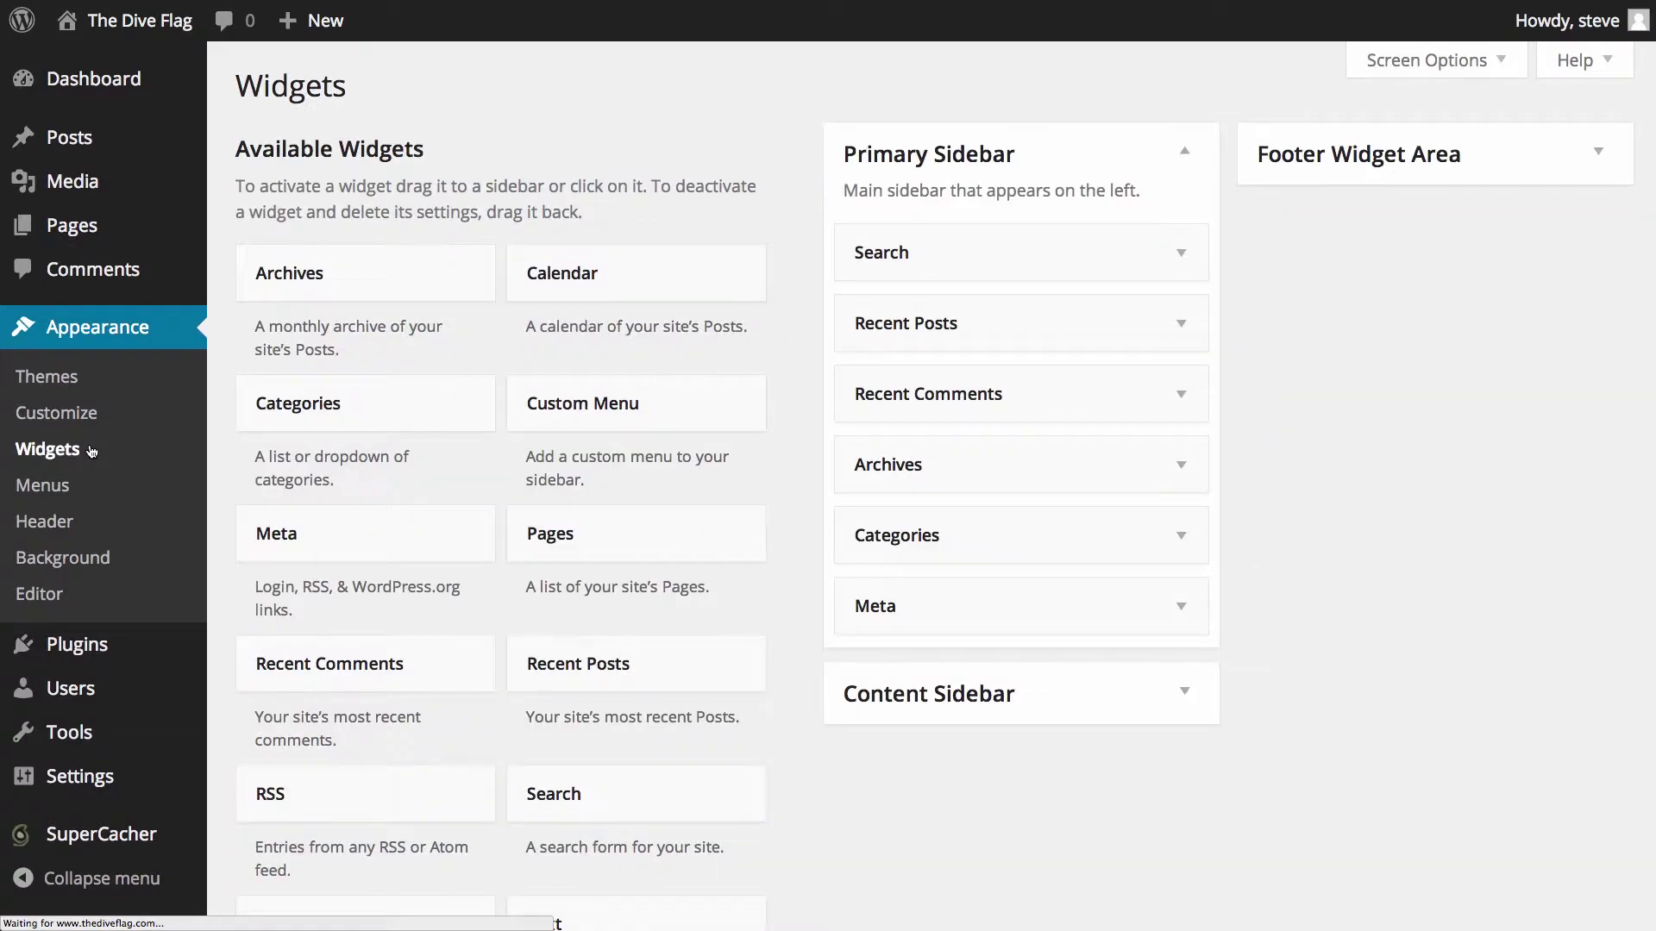
click(1598, 152)
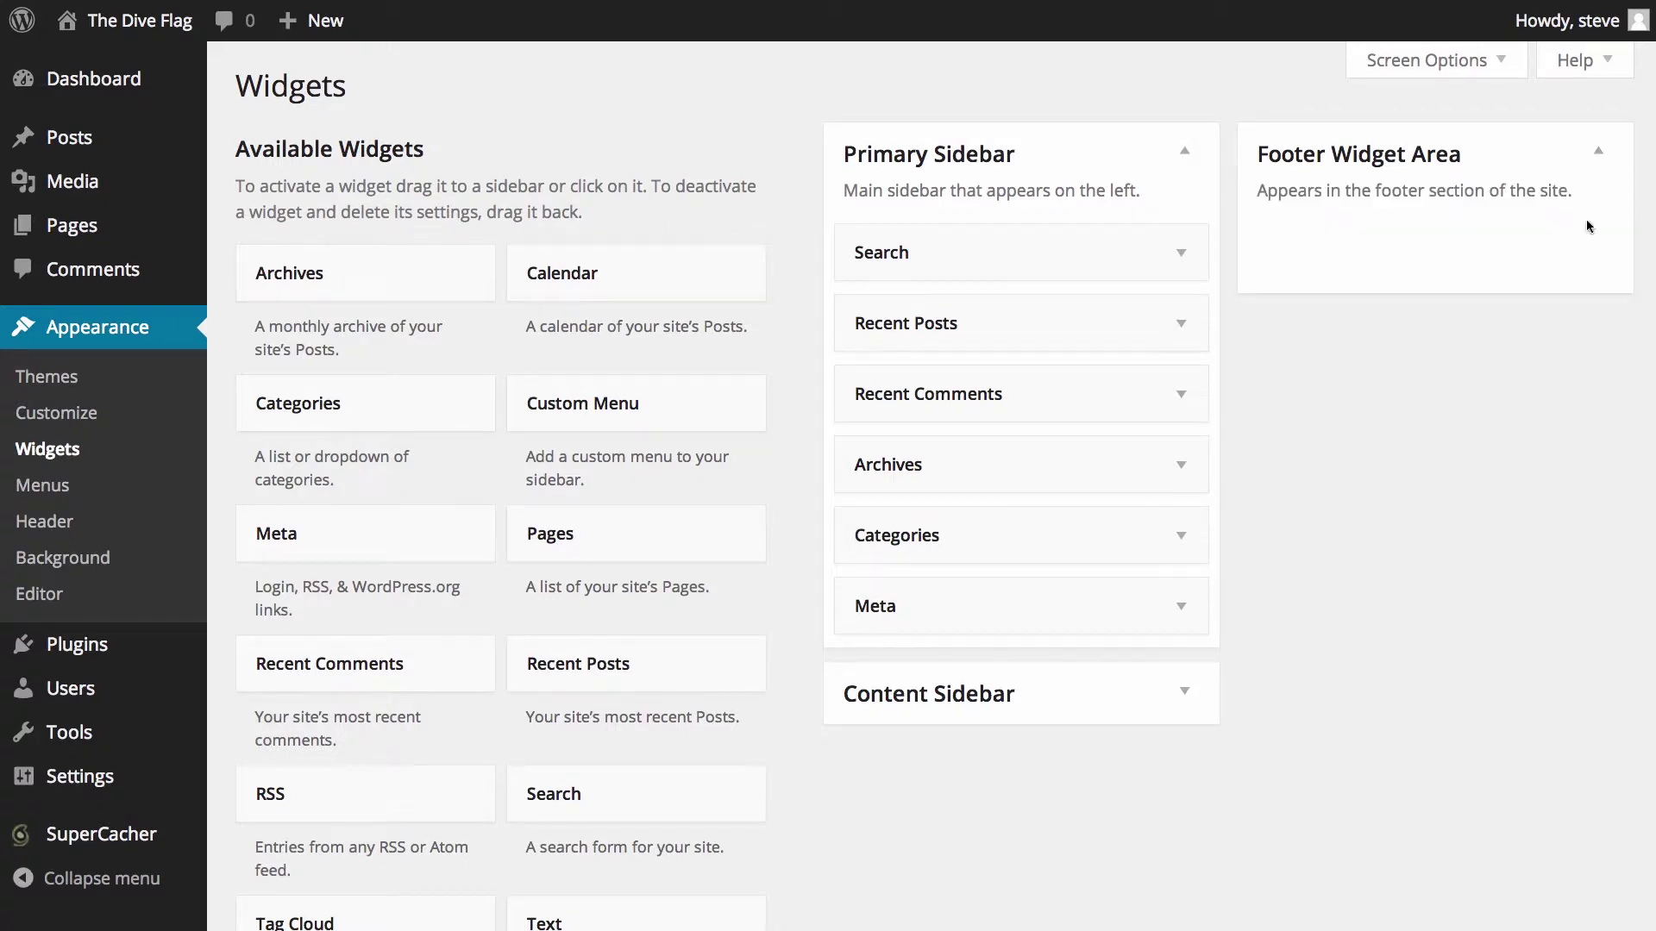
click(1196, 694)
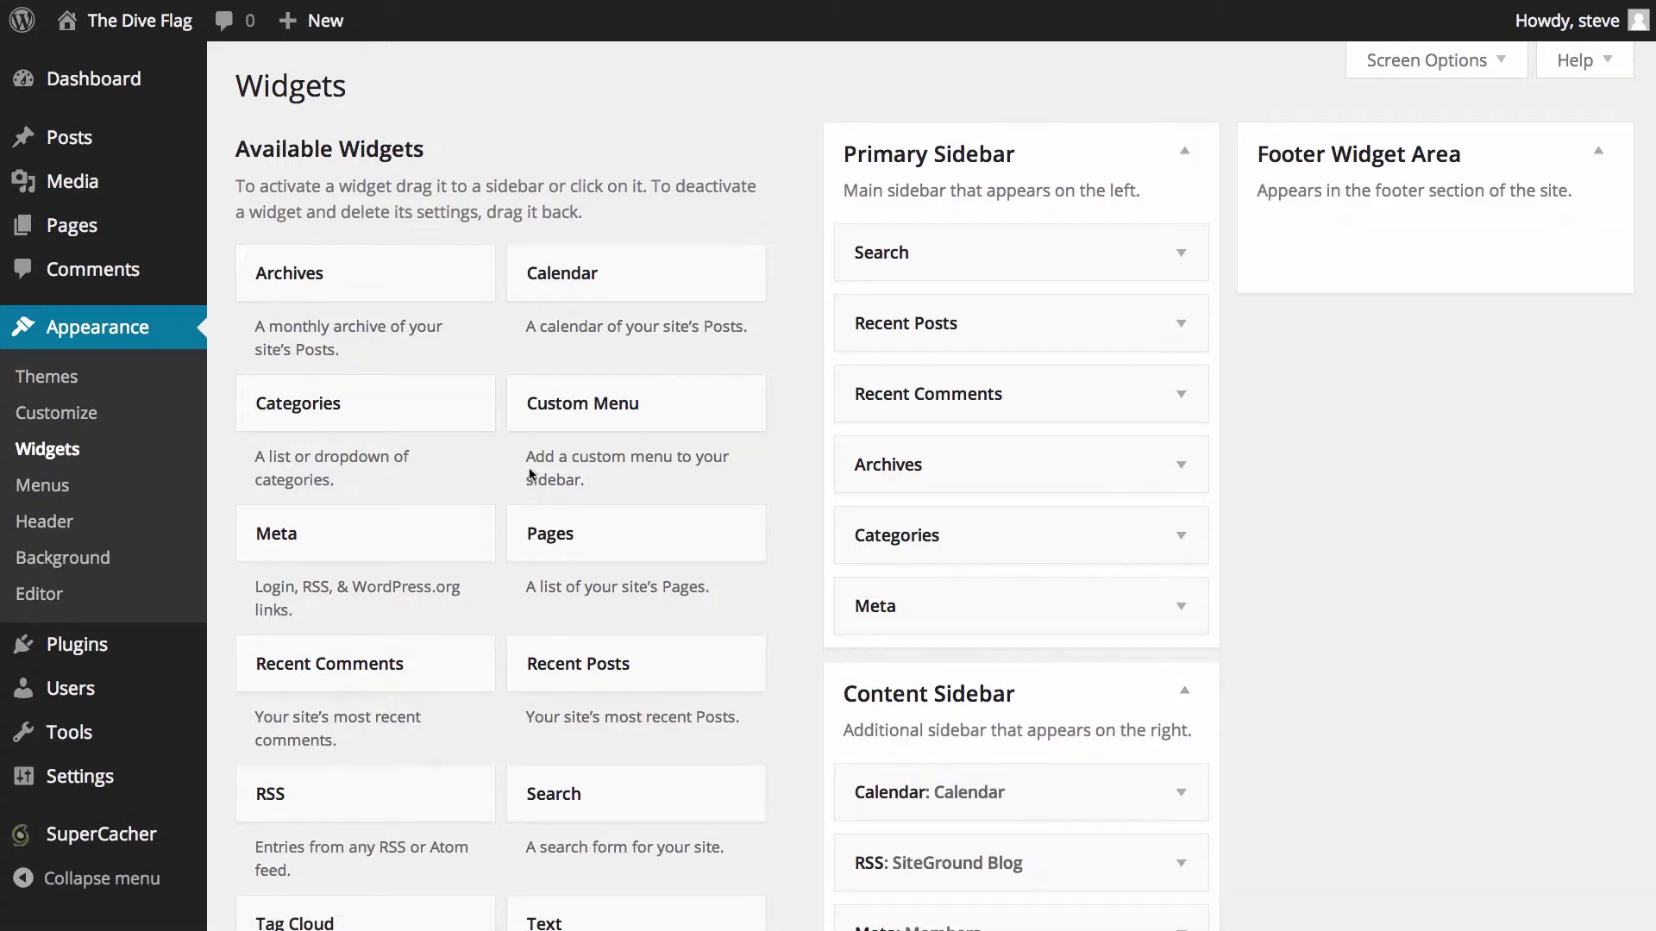
scroll(521, 473, down, 1)
scroll(520, 473, up, 1)
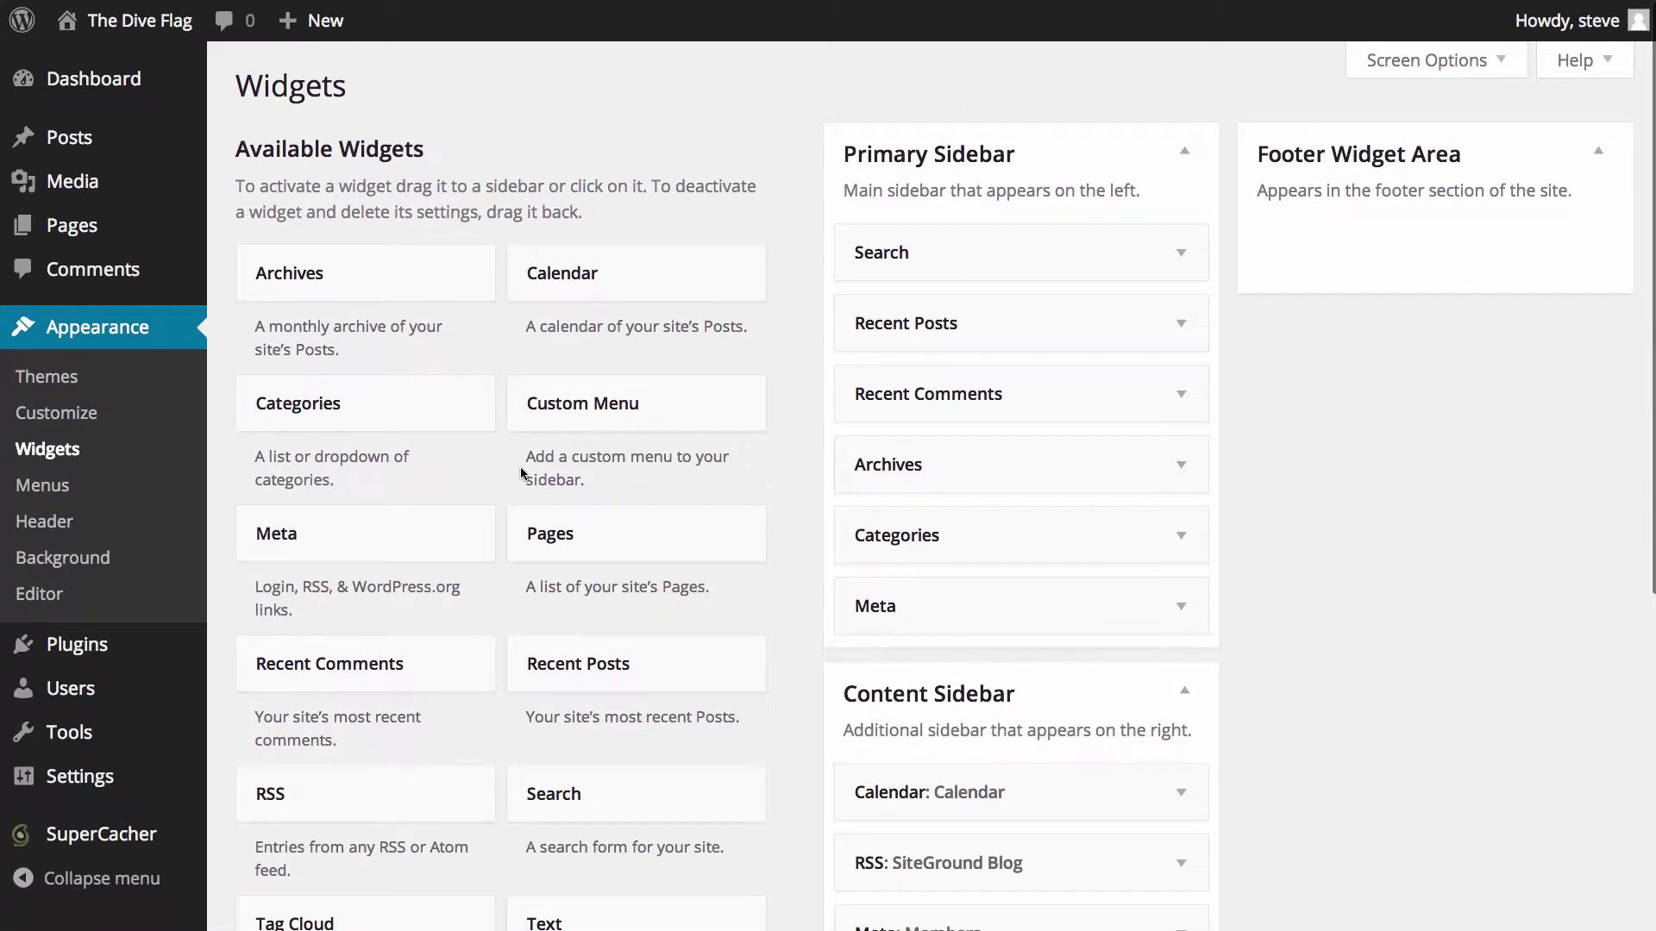
- Try out moving a widget, and look at the settings of the Primary Sidebar's Recent Comments widget before collapsing it
drag(539, 409, 470, 492)
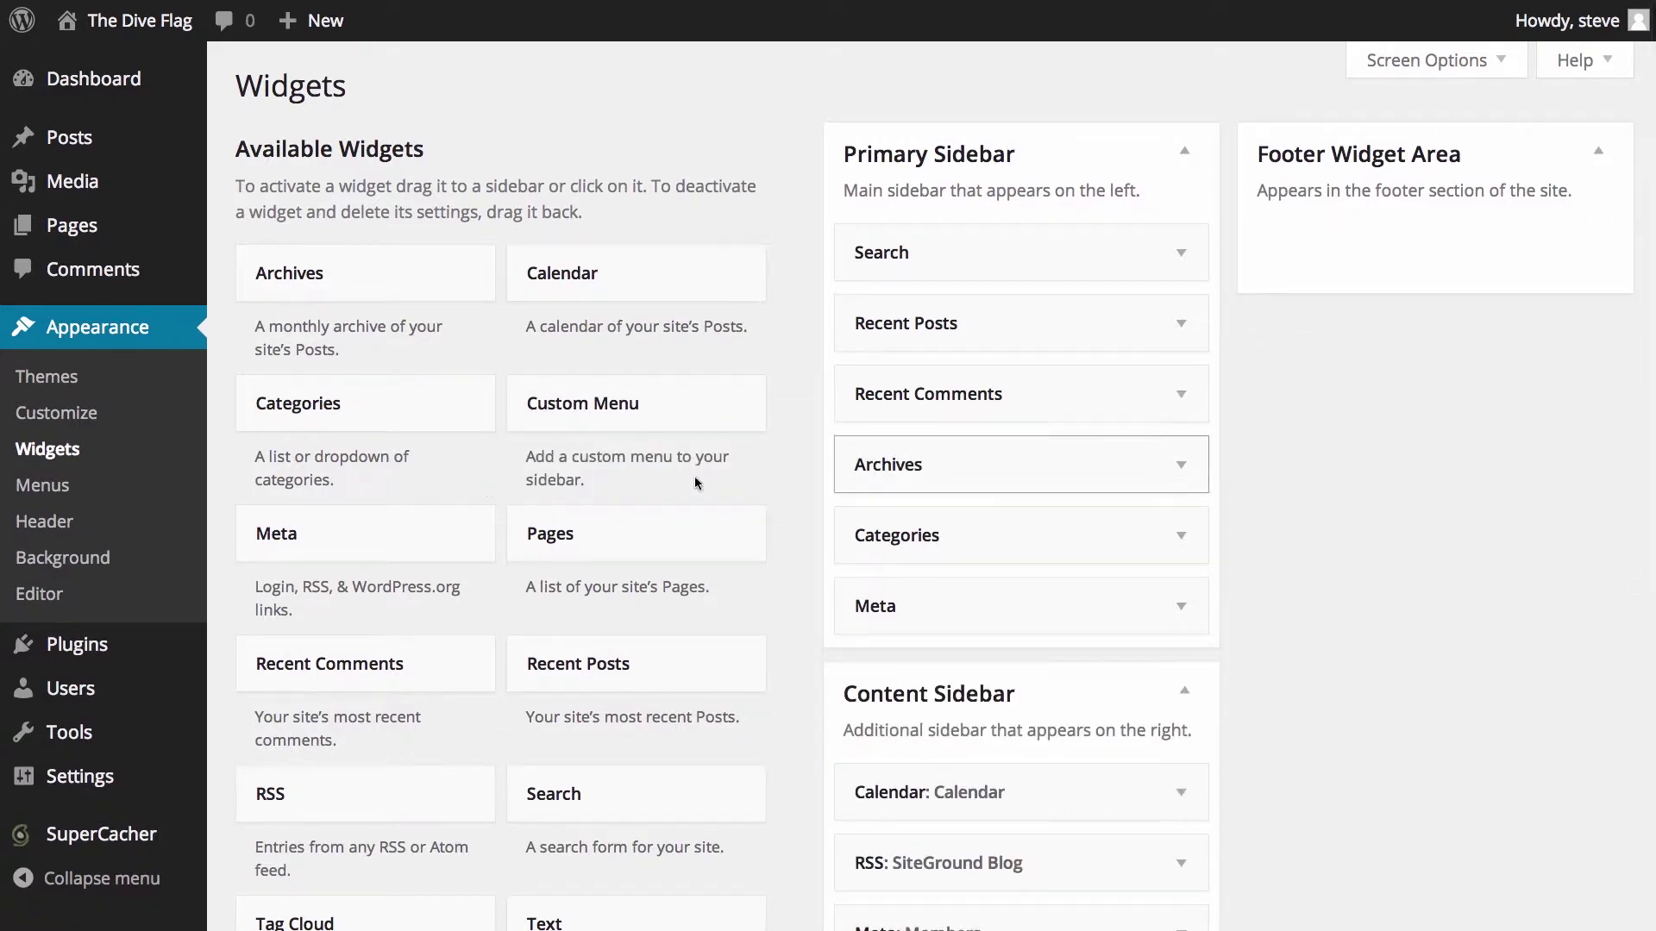
click(1184, 398)
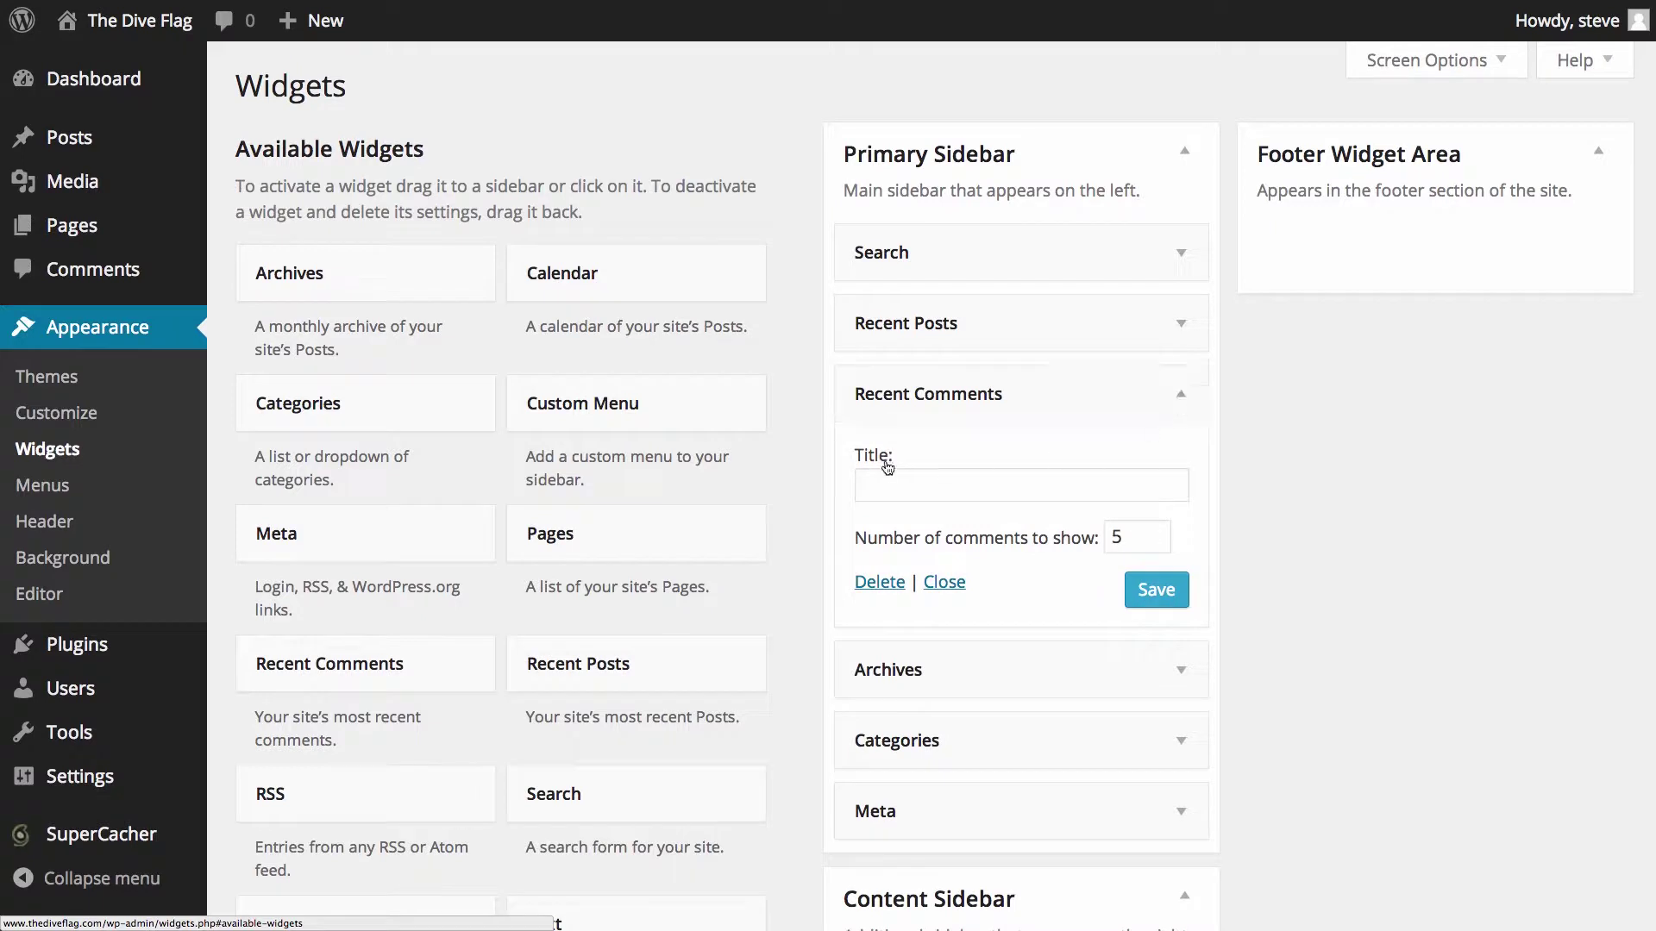
click(1189, 398)
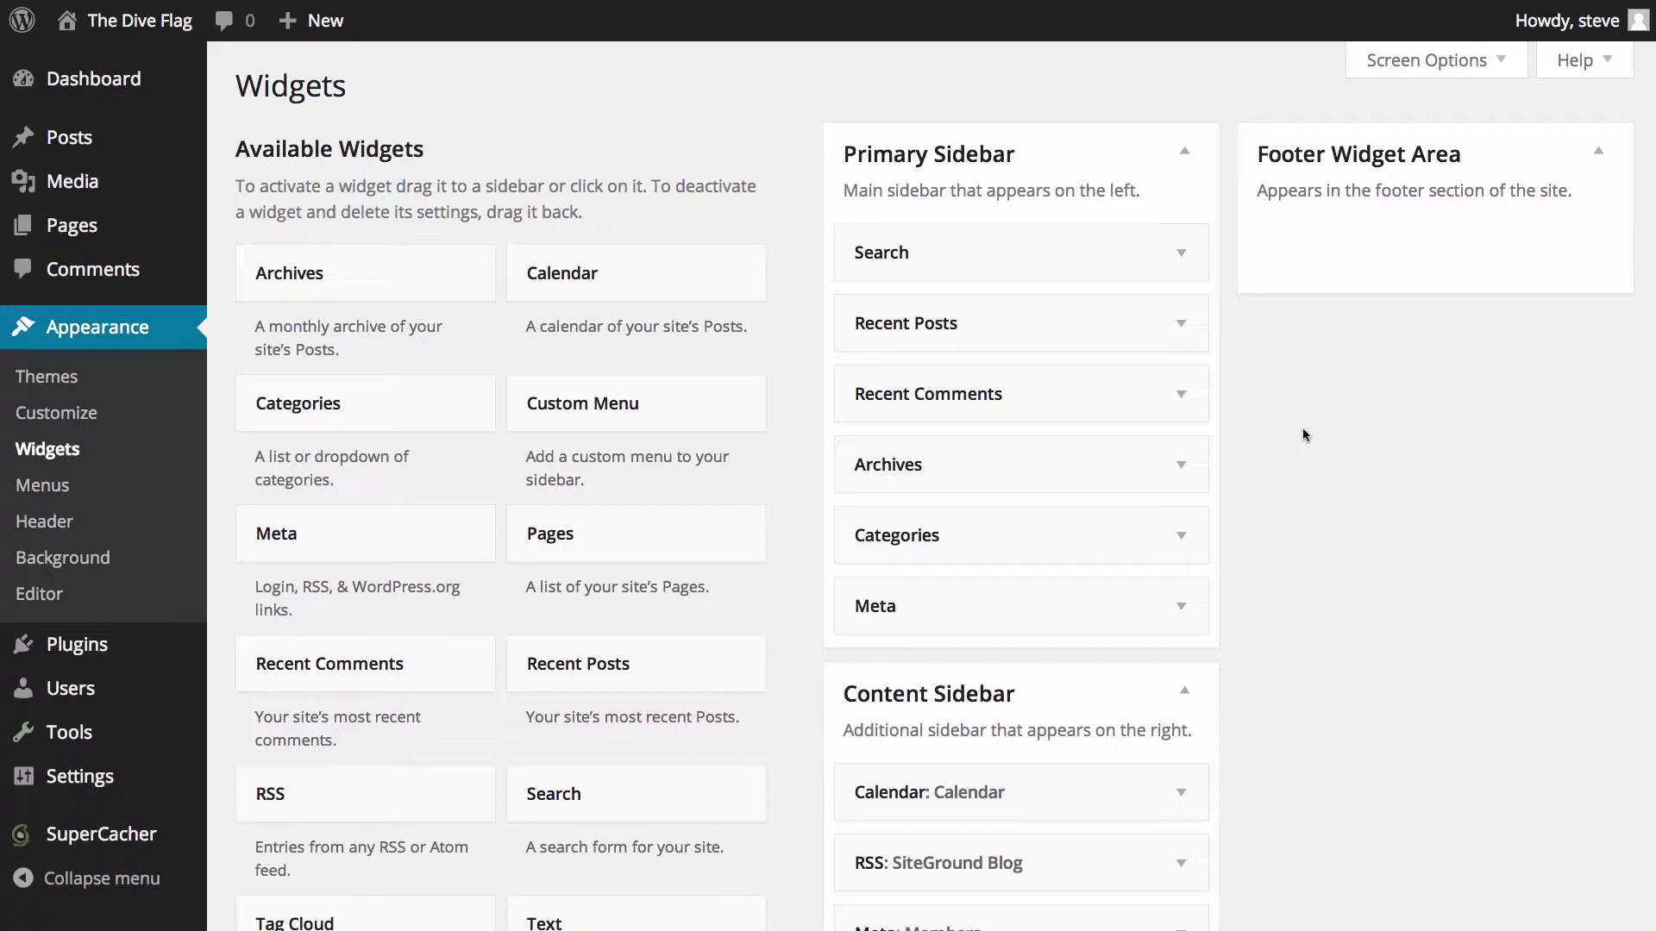
- Open the theme's Menus page, and move on to the Custom Header page to examine its options
click(118, 494)
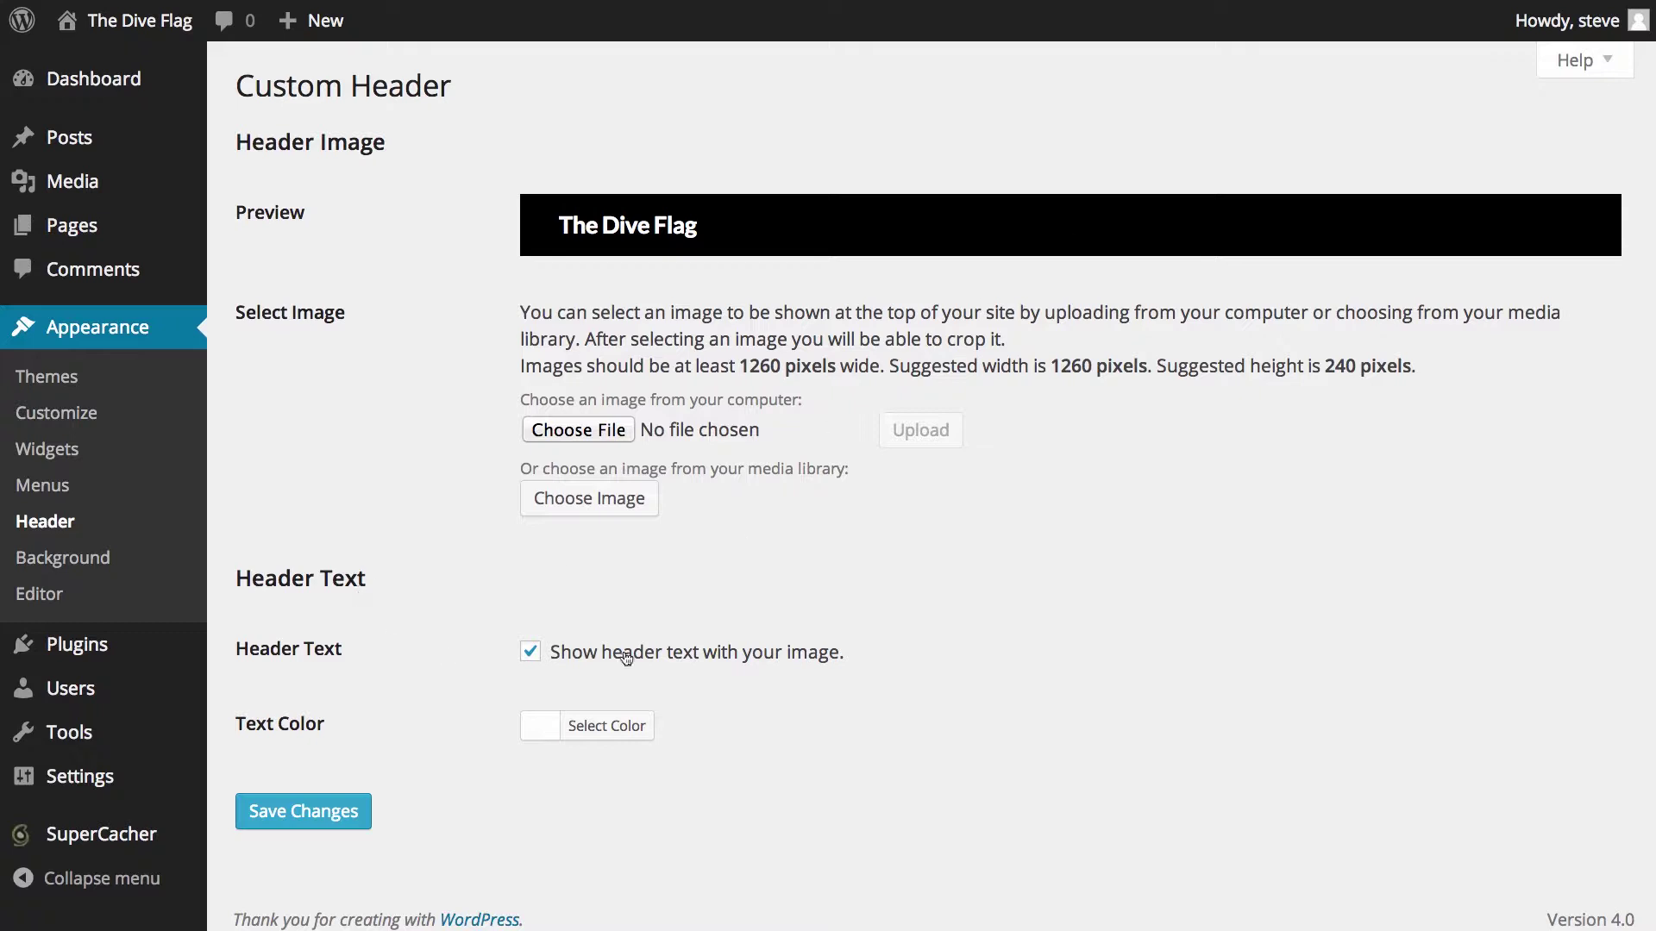
- Toggle the display of header text with the image off and back on, and open the Custom Background page
click(598, 660)
click(598, 660)
click(116, 561)
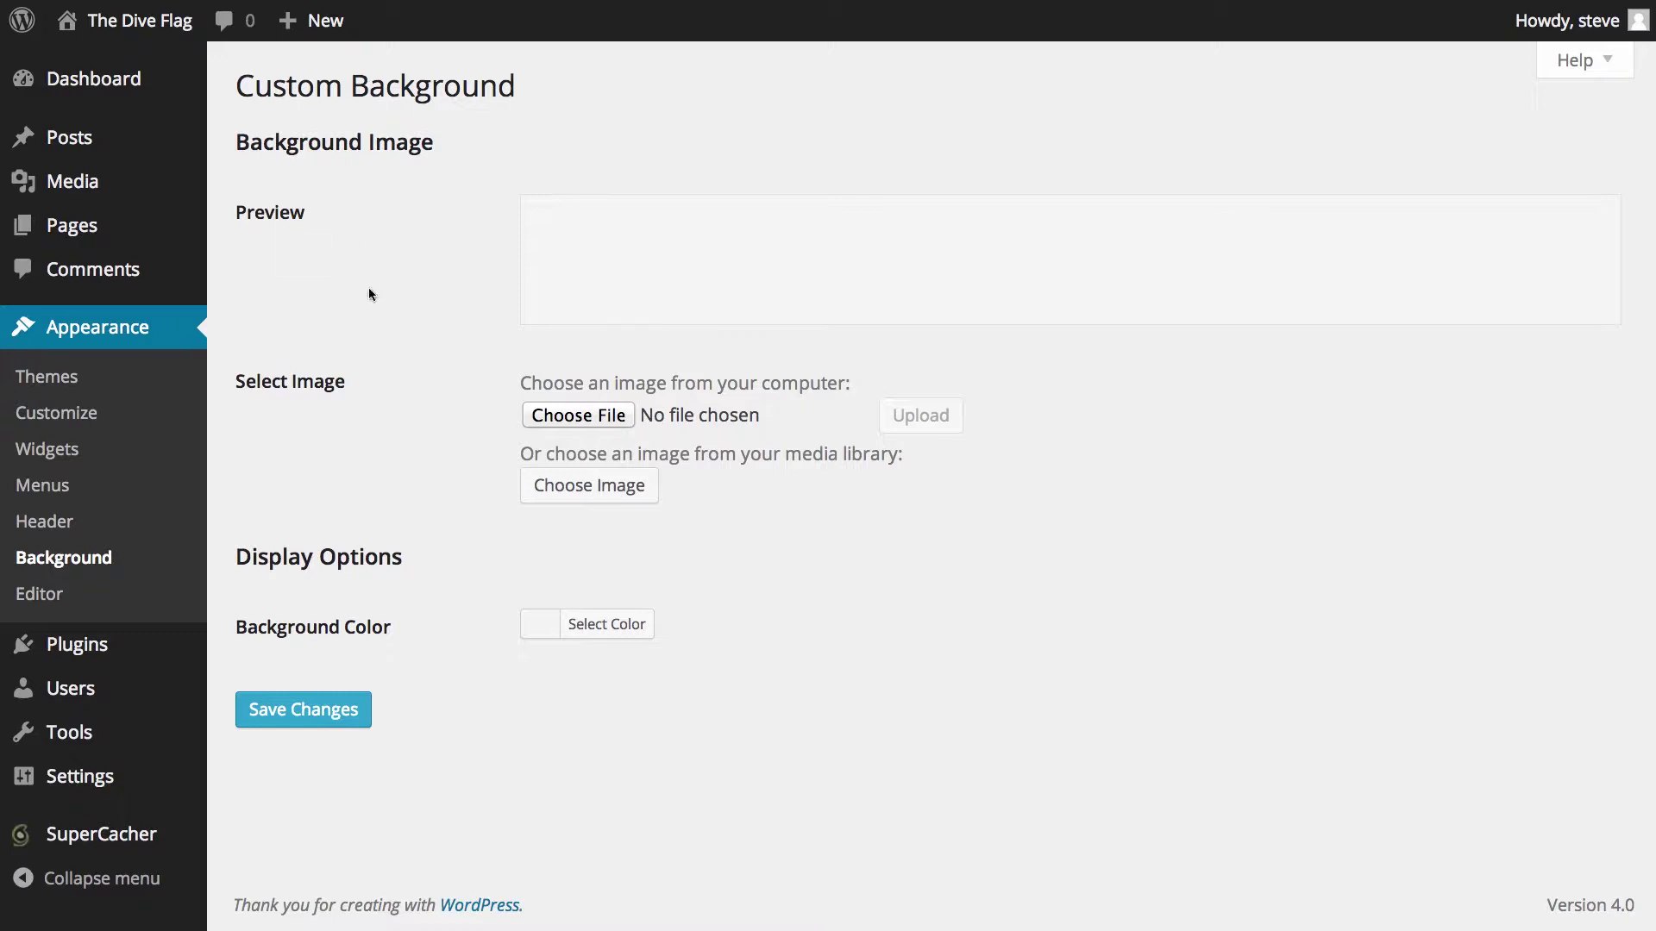
- Try out a dark grey background color for the site in the preview without saving it
click(602, 626)
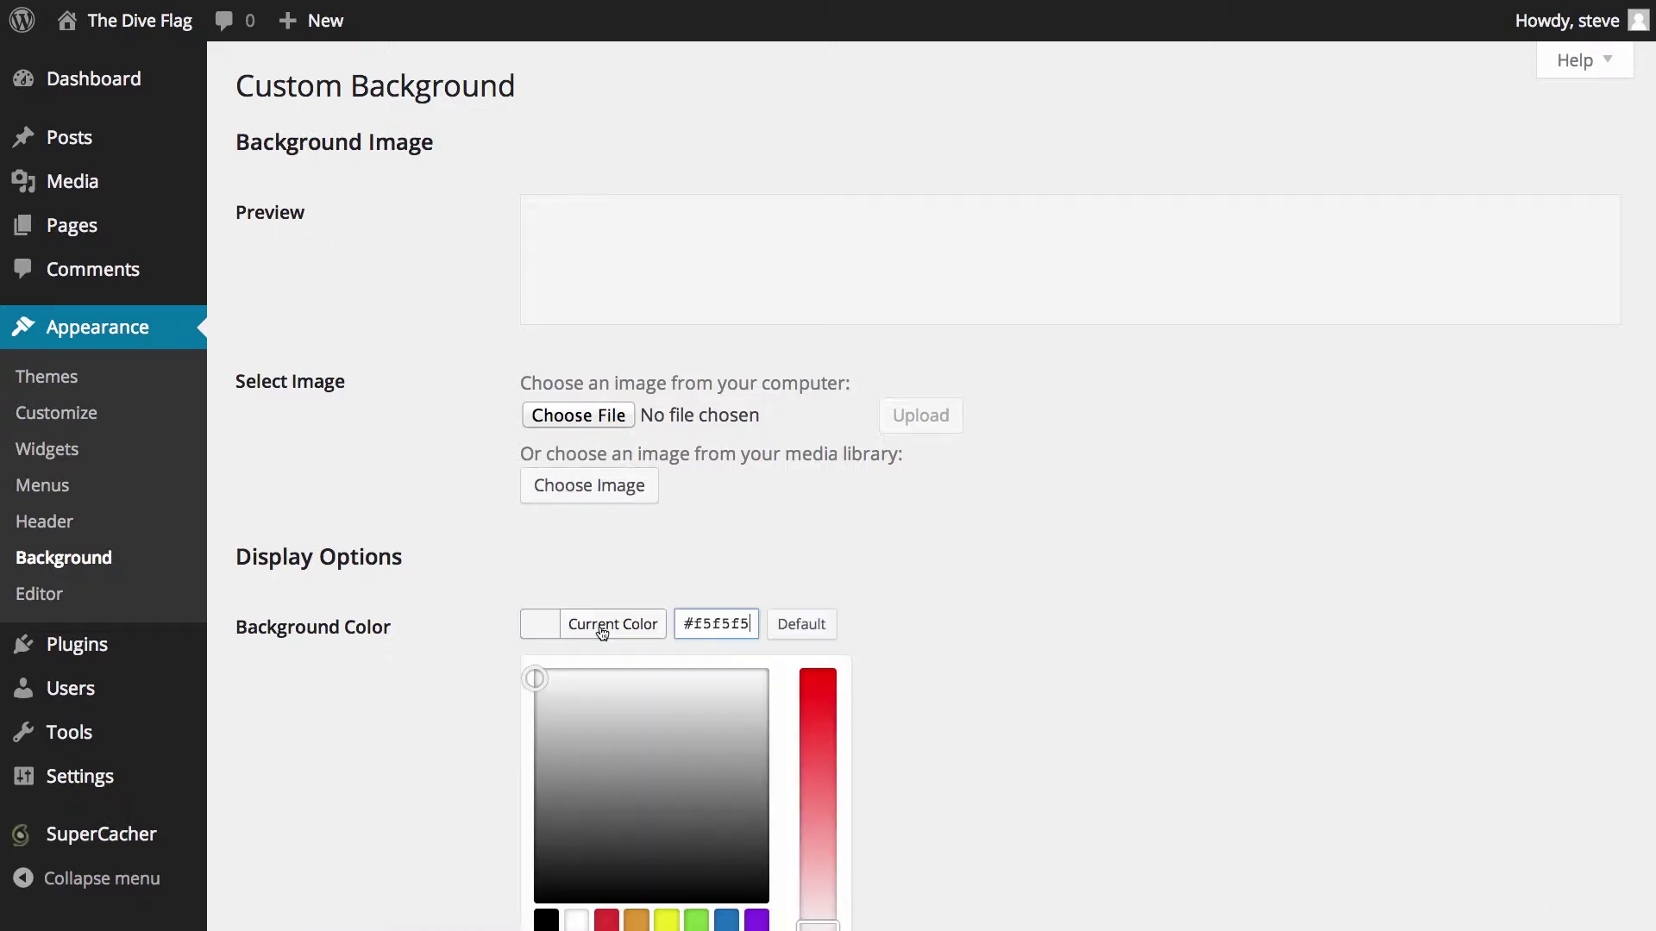
drag(610, 825, 650, 805)
click(731, 524)
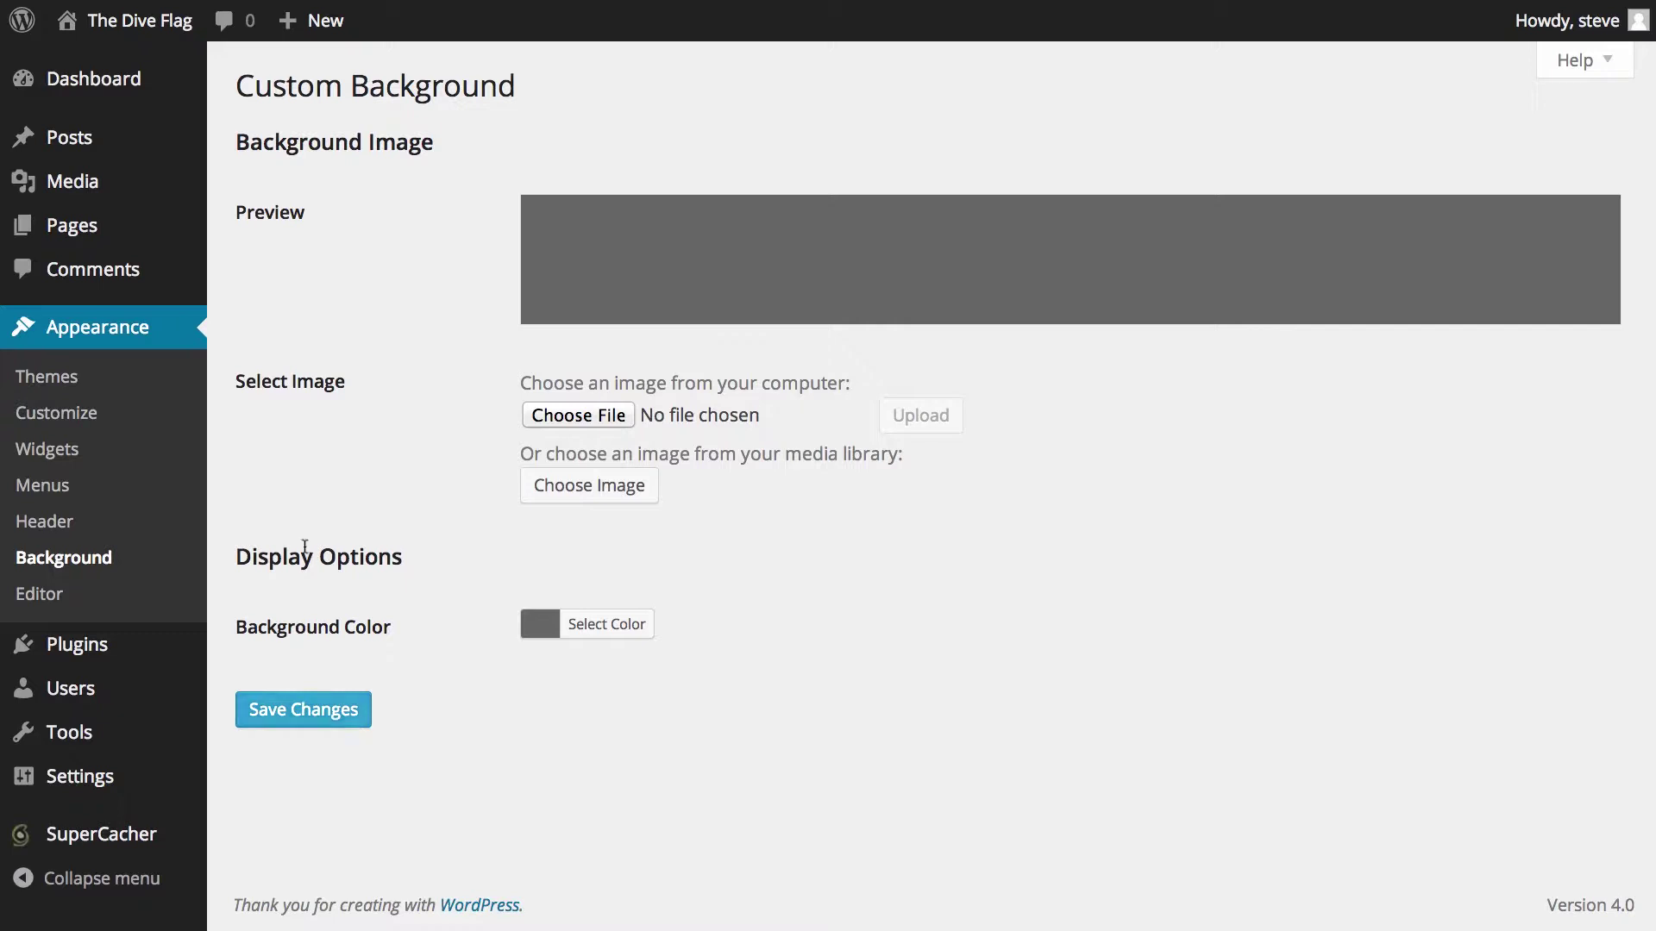
- Open the theme editor and look through the Twenty Fourteen stylesheet (style.css)
click(75, 598)
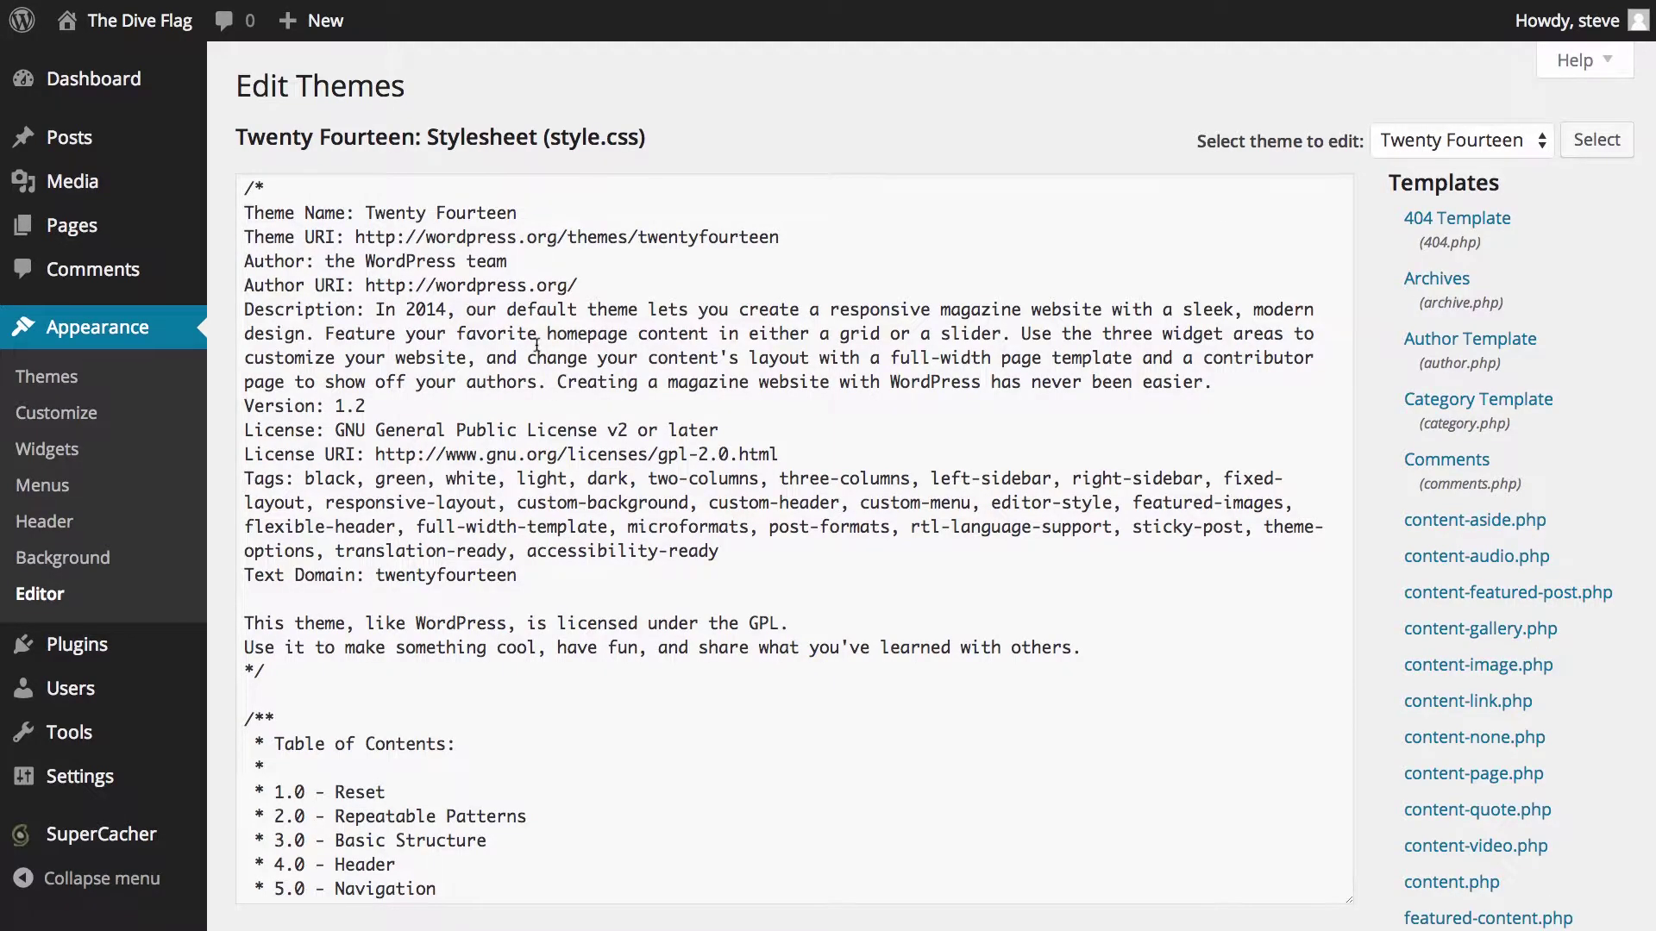
scroll(536, 345, down, 10)
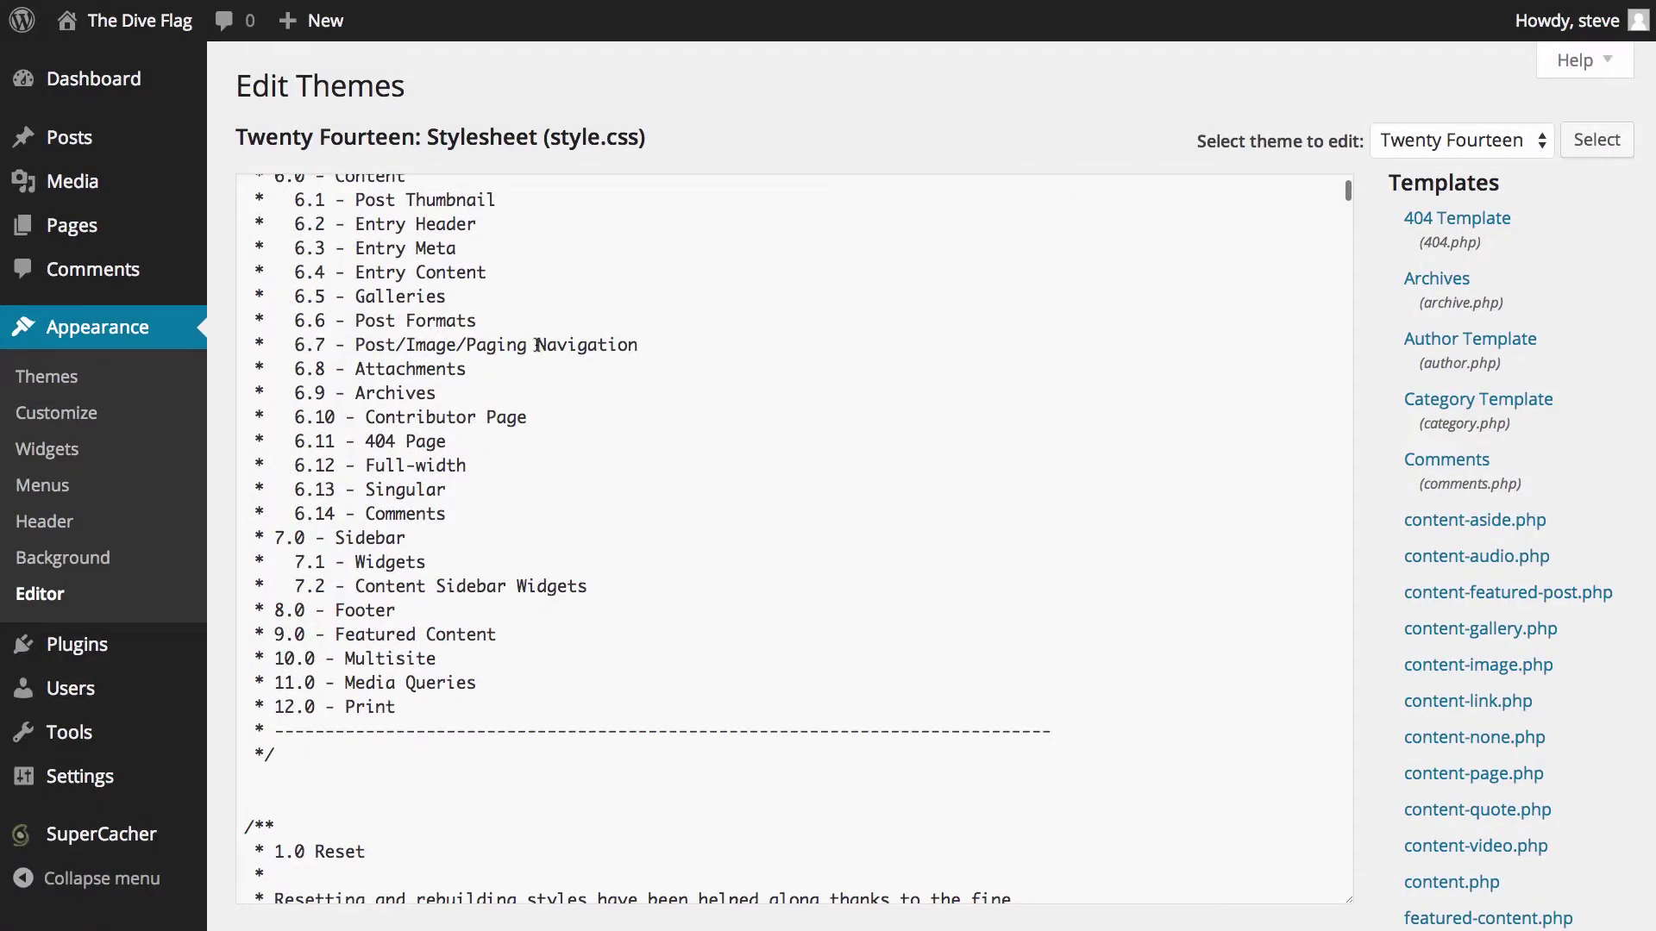
scroll(536, 345, up, 10)
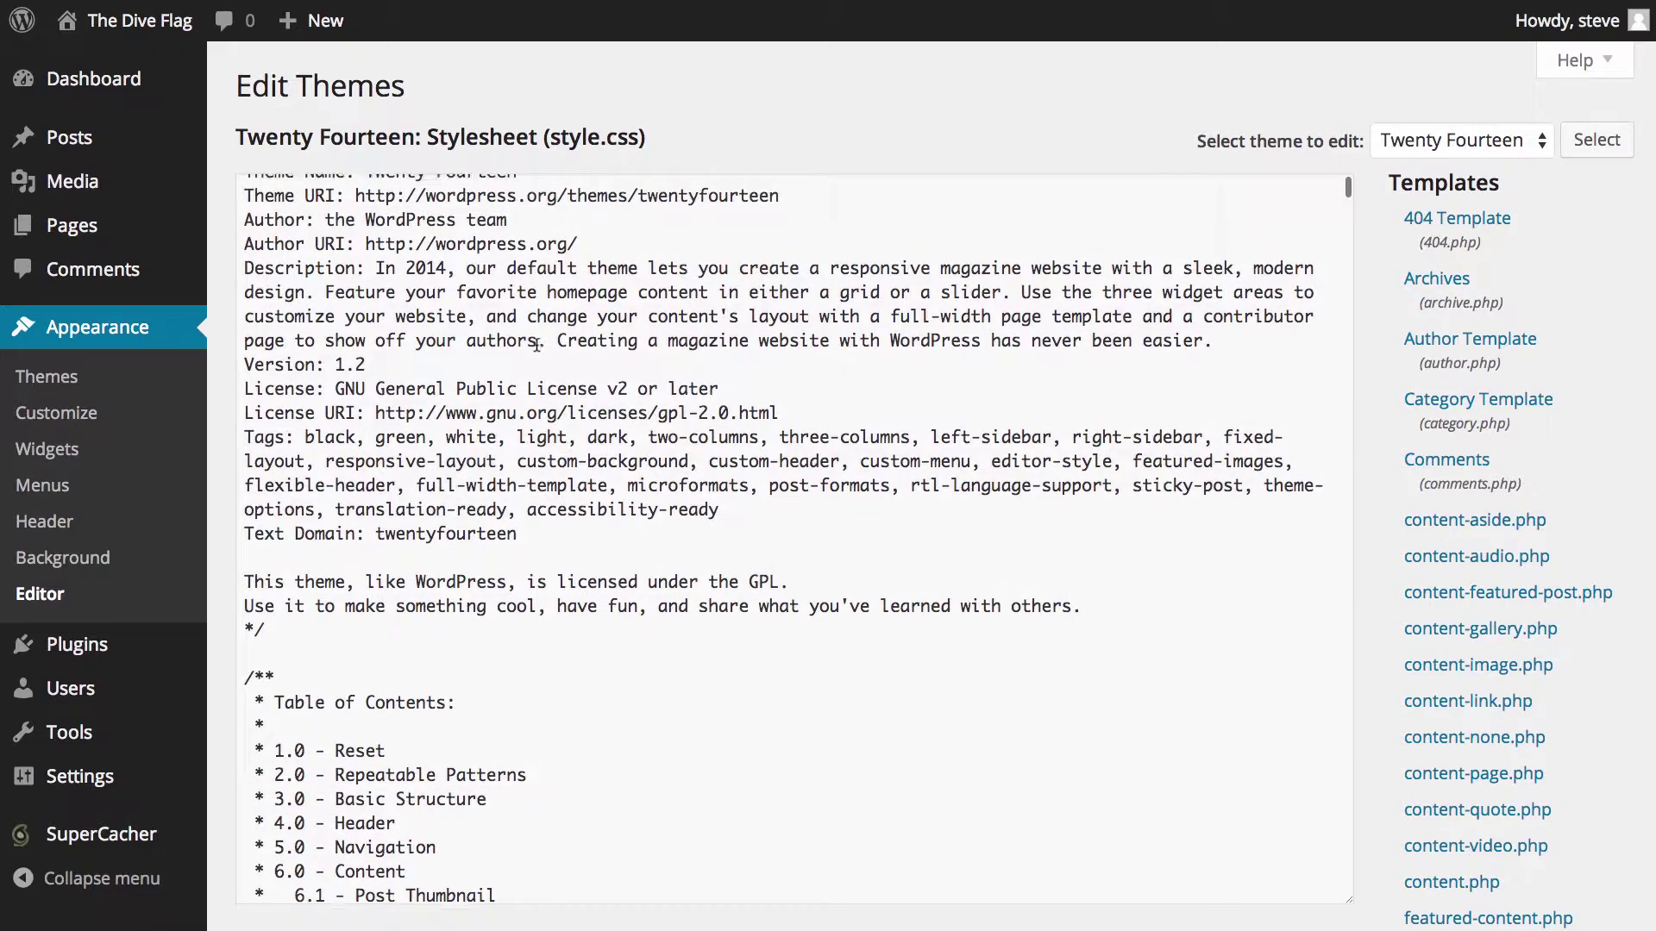
scroll(536, 345, up, 2)
- Look at which themes can be selected for editing, and examine the list of Twenty Fourteen template files
click(1461, 143)
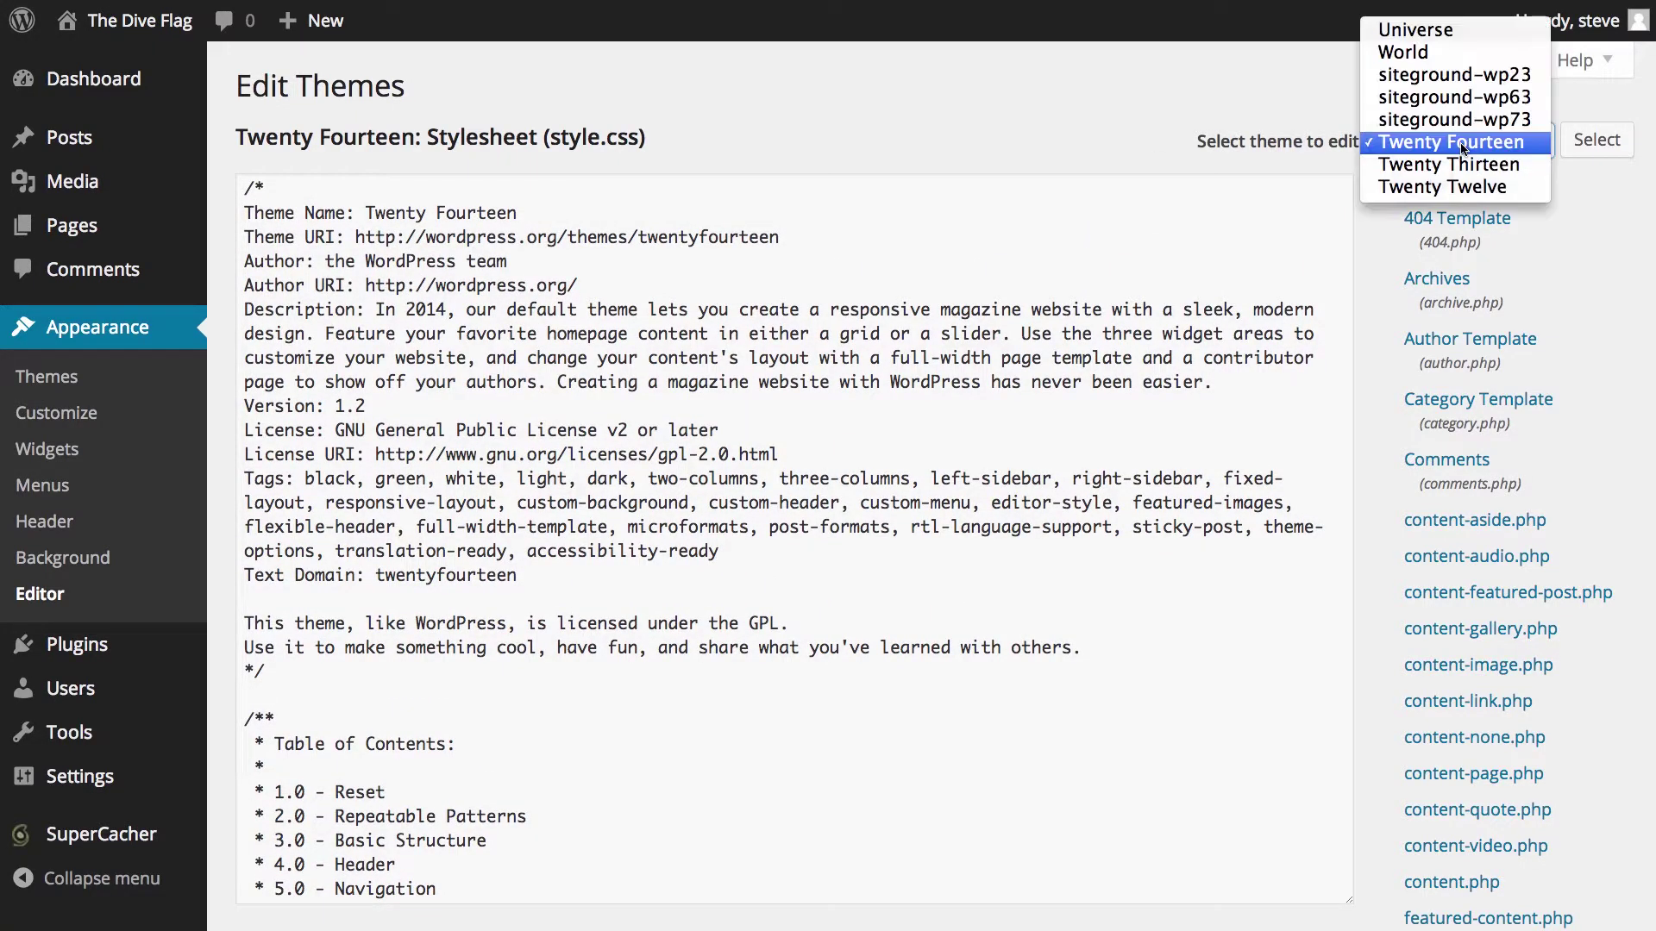
click(1153, 100)
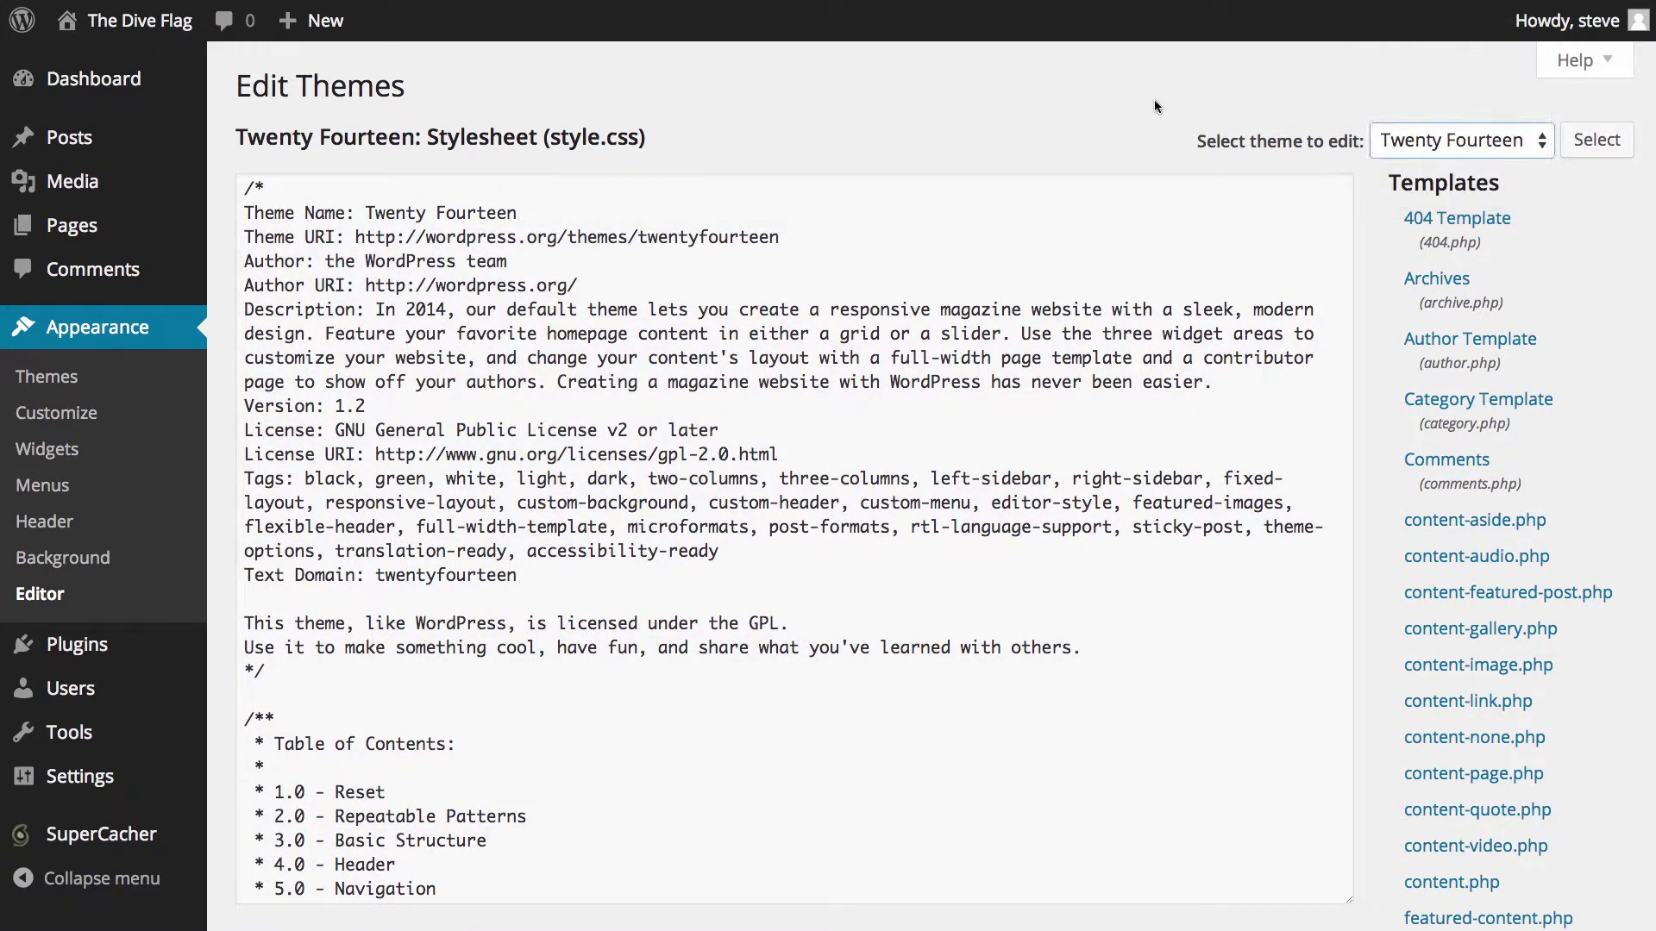
scroll(1489, 451, down, 9)
scroll(1475, 445, down, 2)
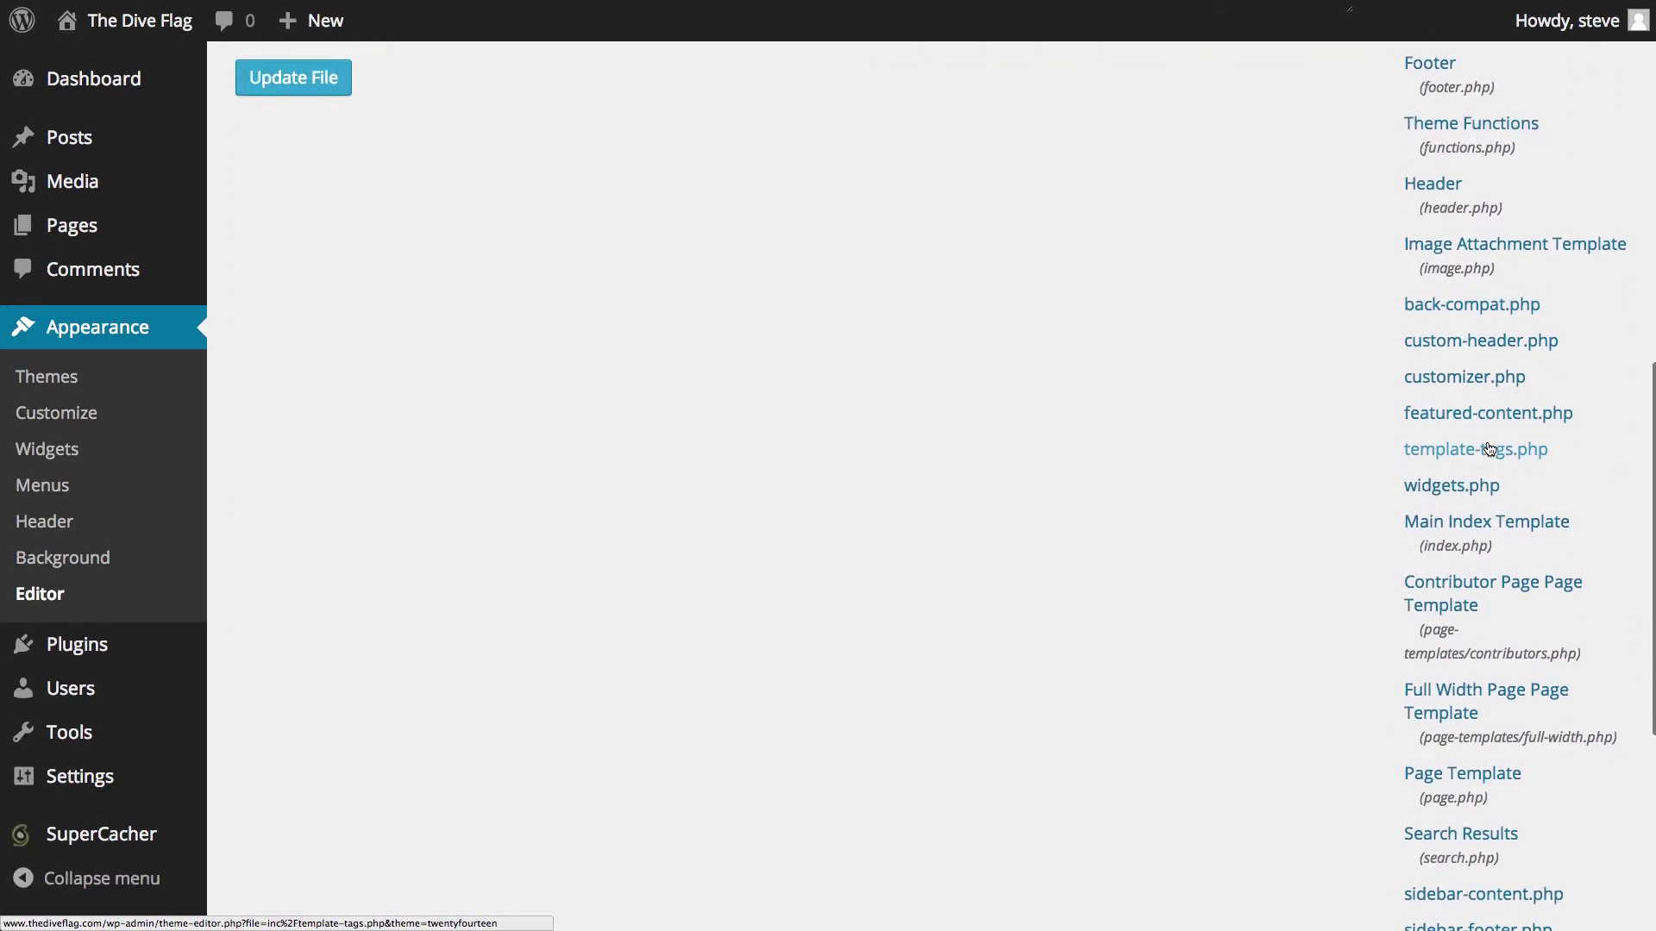
scroll(1469, 444, up, 10)
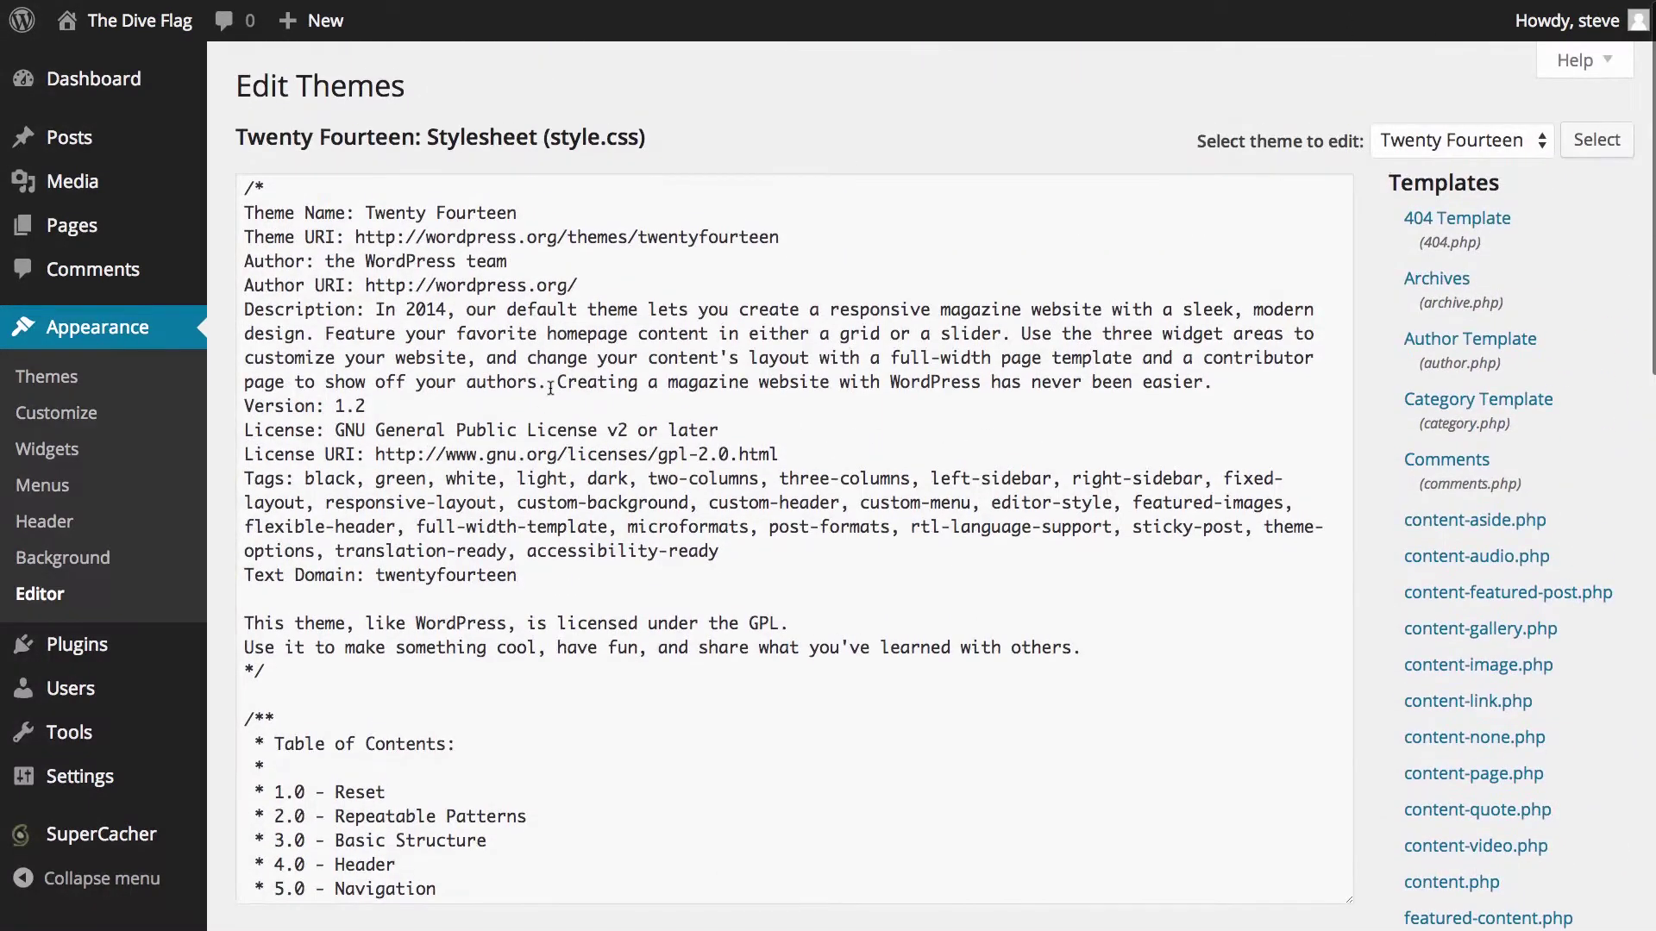
scroll(552, 389, up, 1)
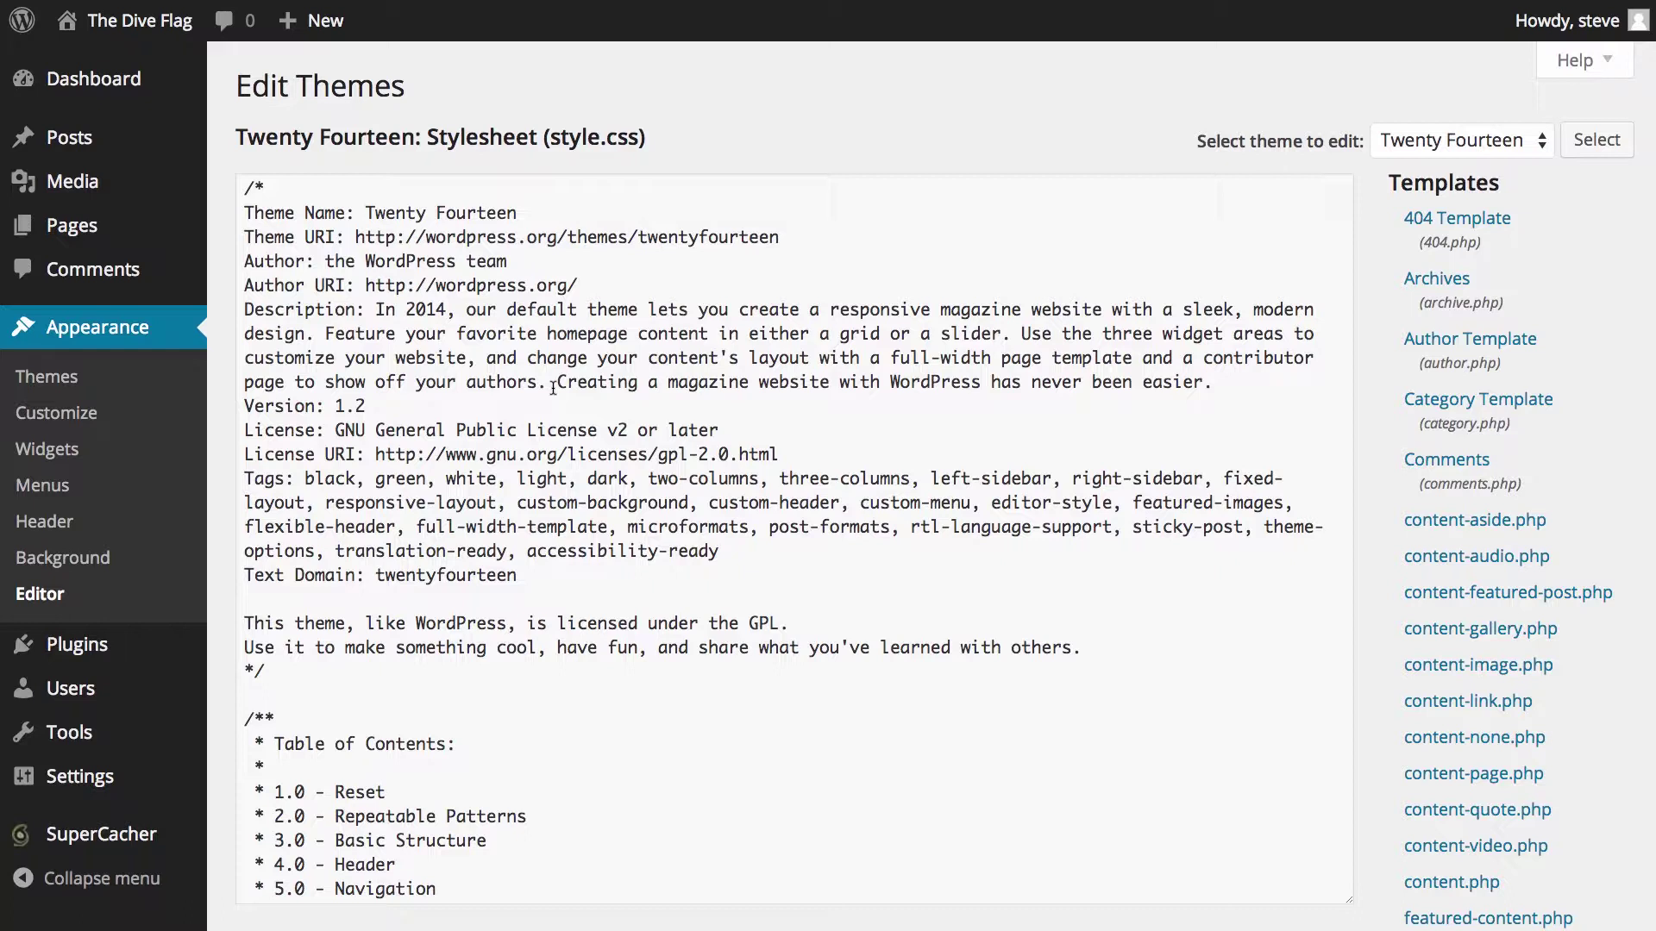
- Review the installed plugins, and open the Add Plugins page to browse the featured plugins
mouse_move(160, 658)
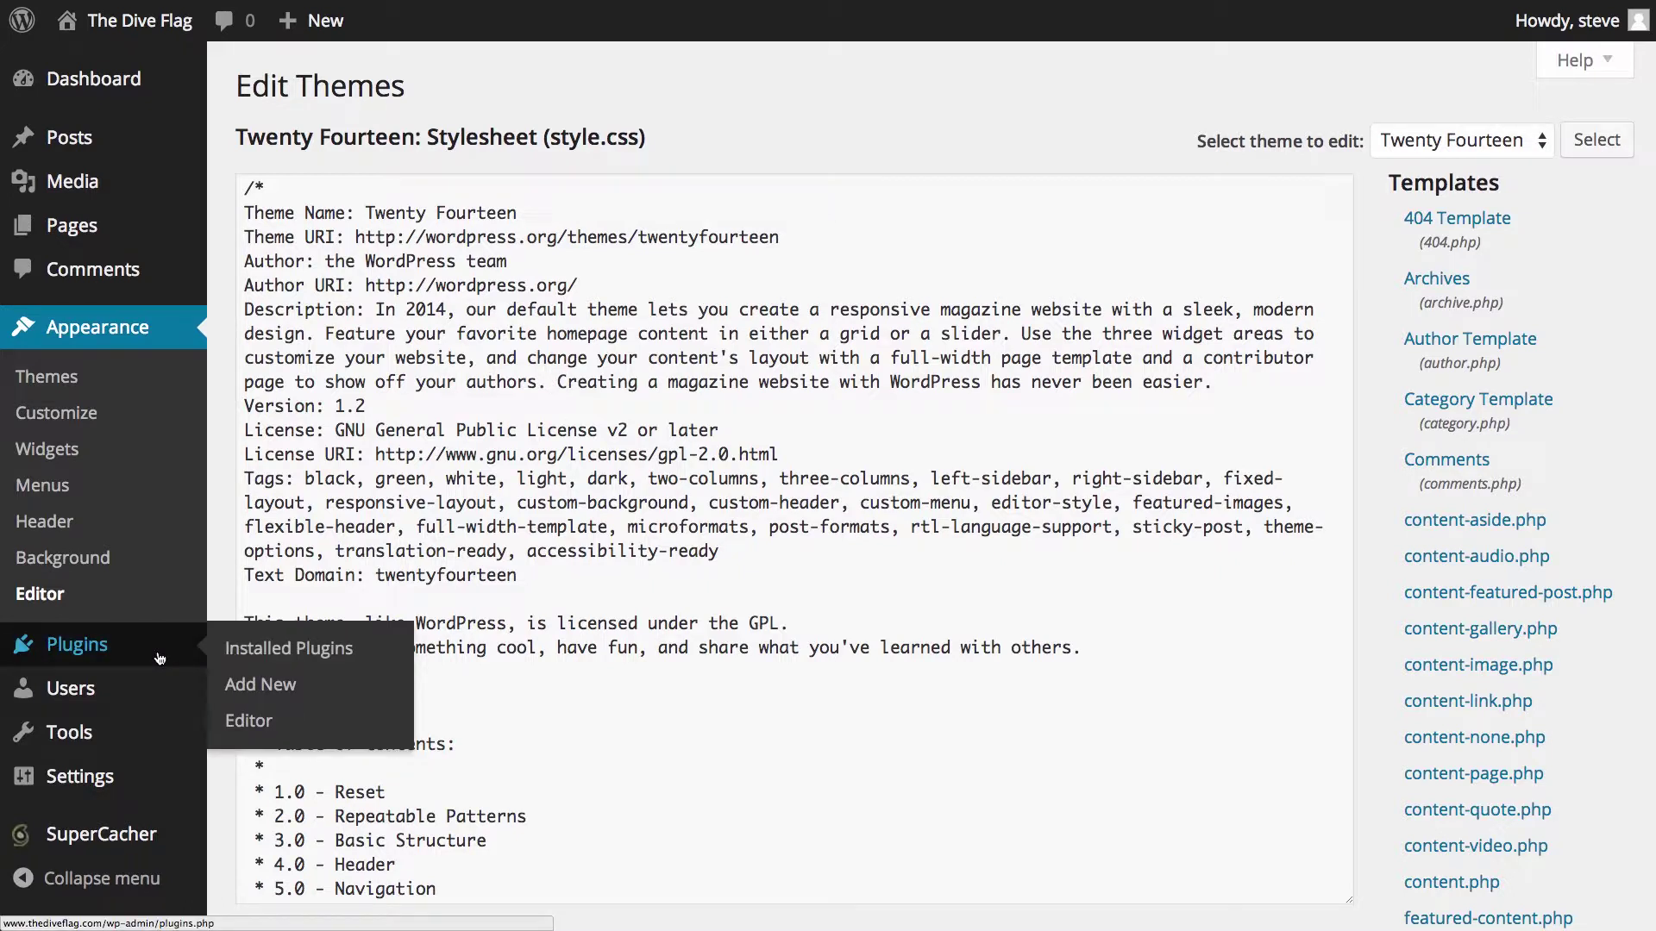
click(143, 649)
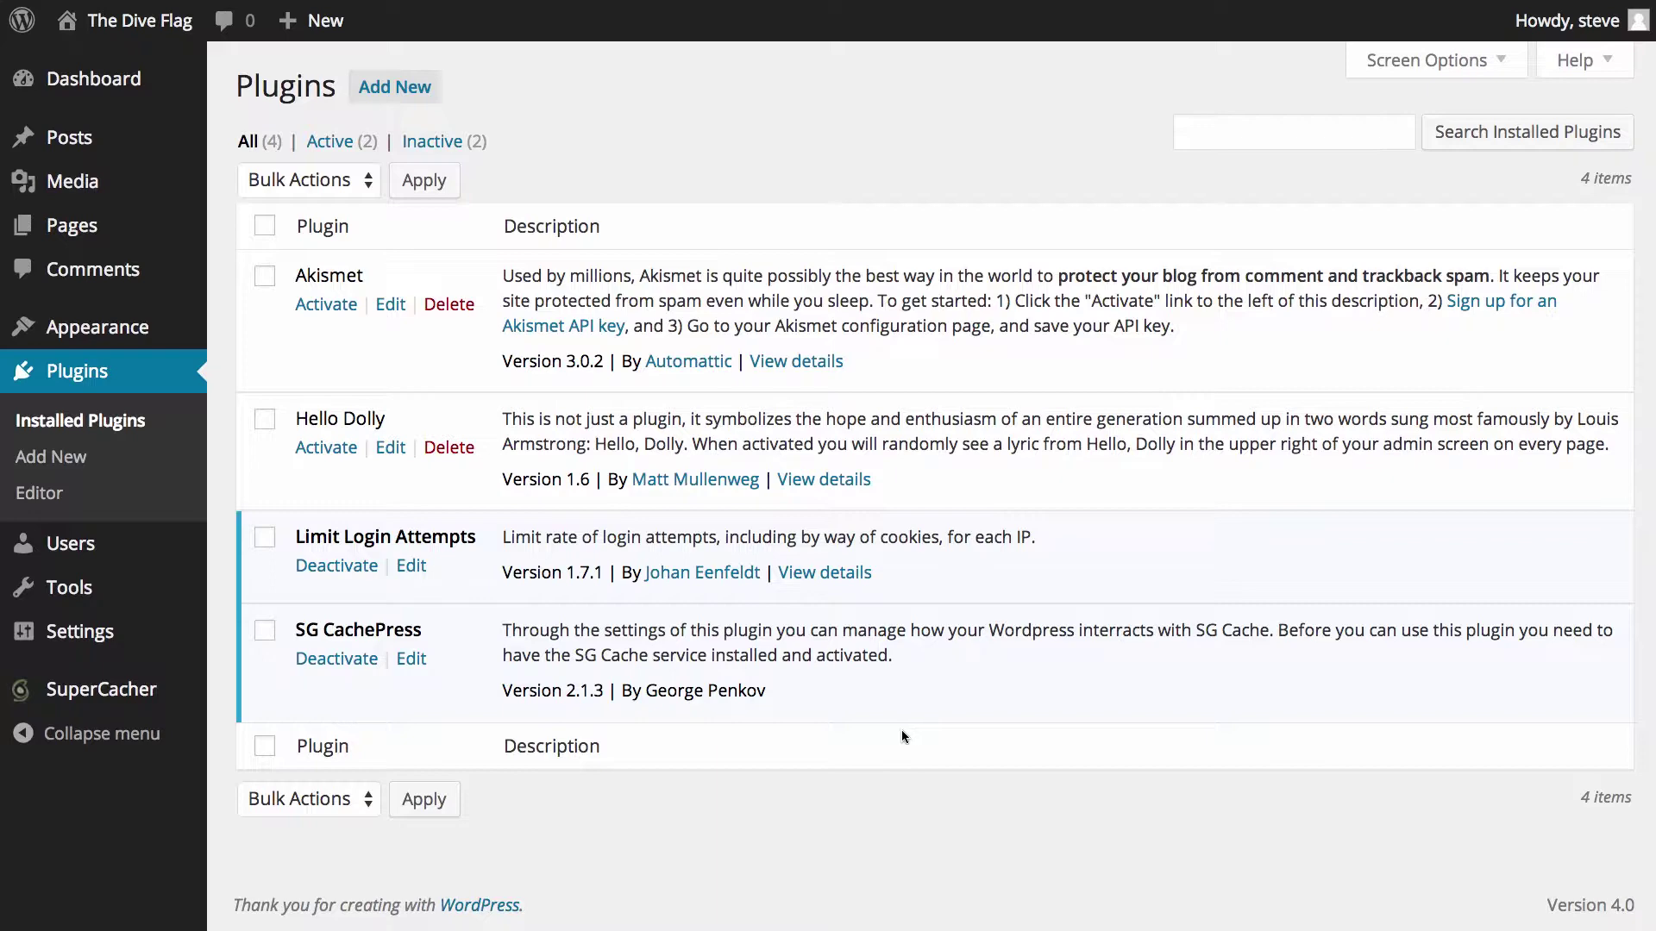
click(86, 466)
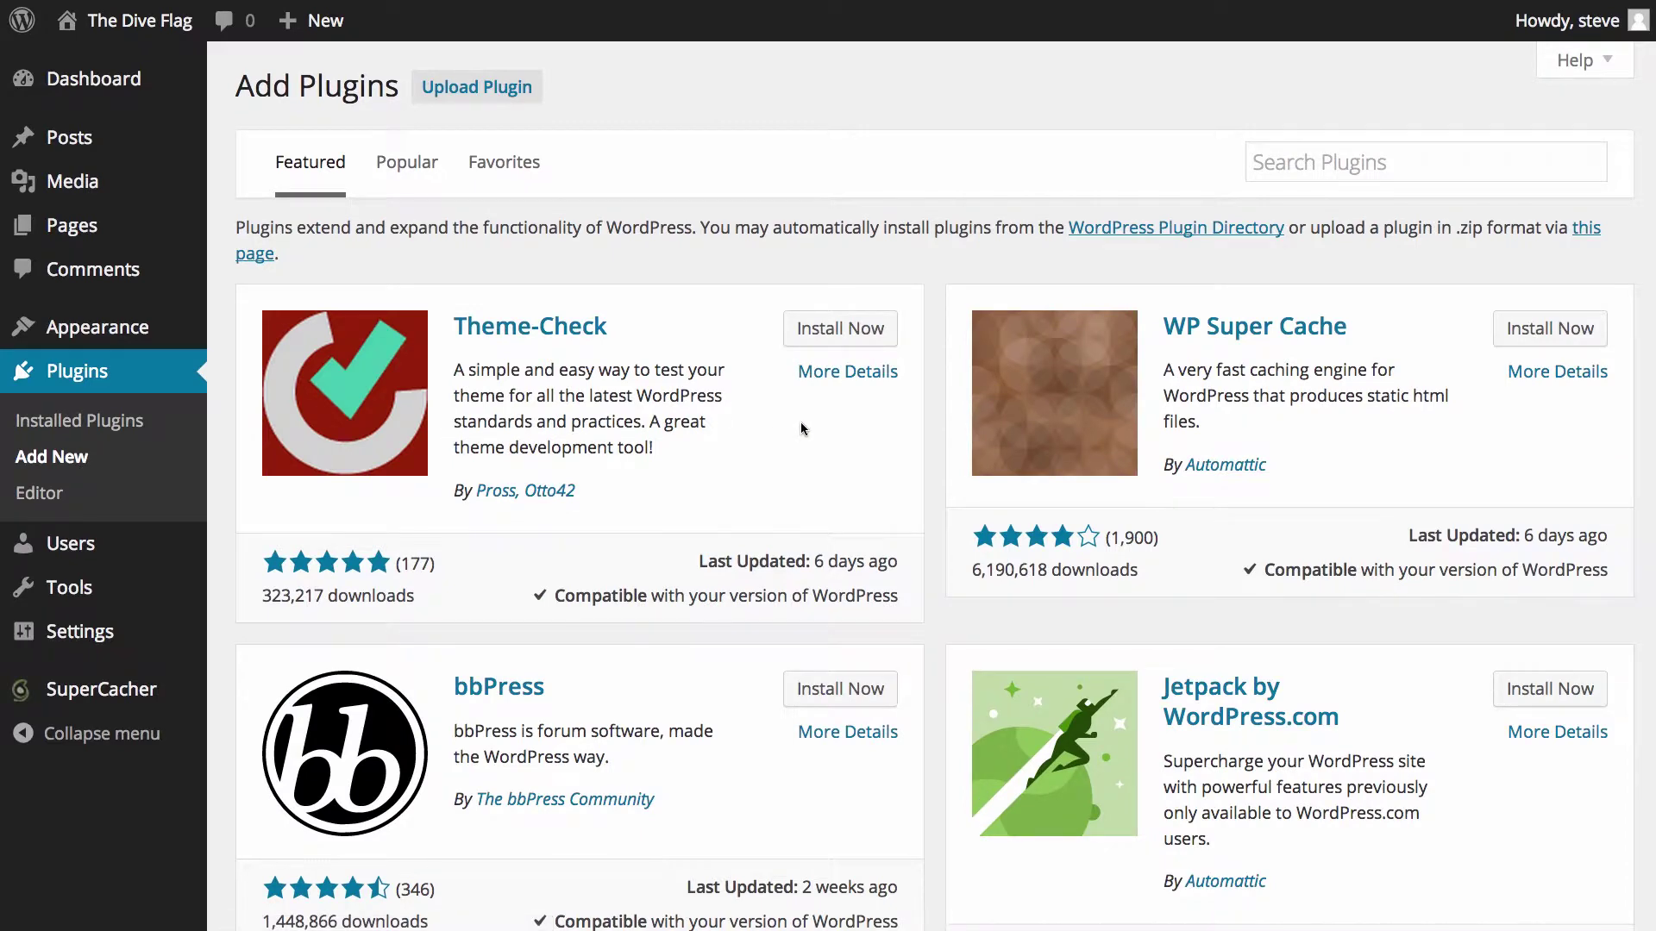
scroll(936, 285, down, 3)
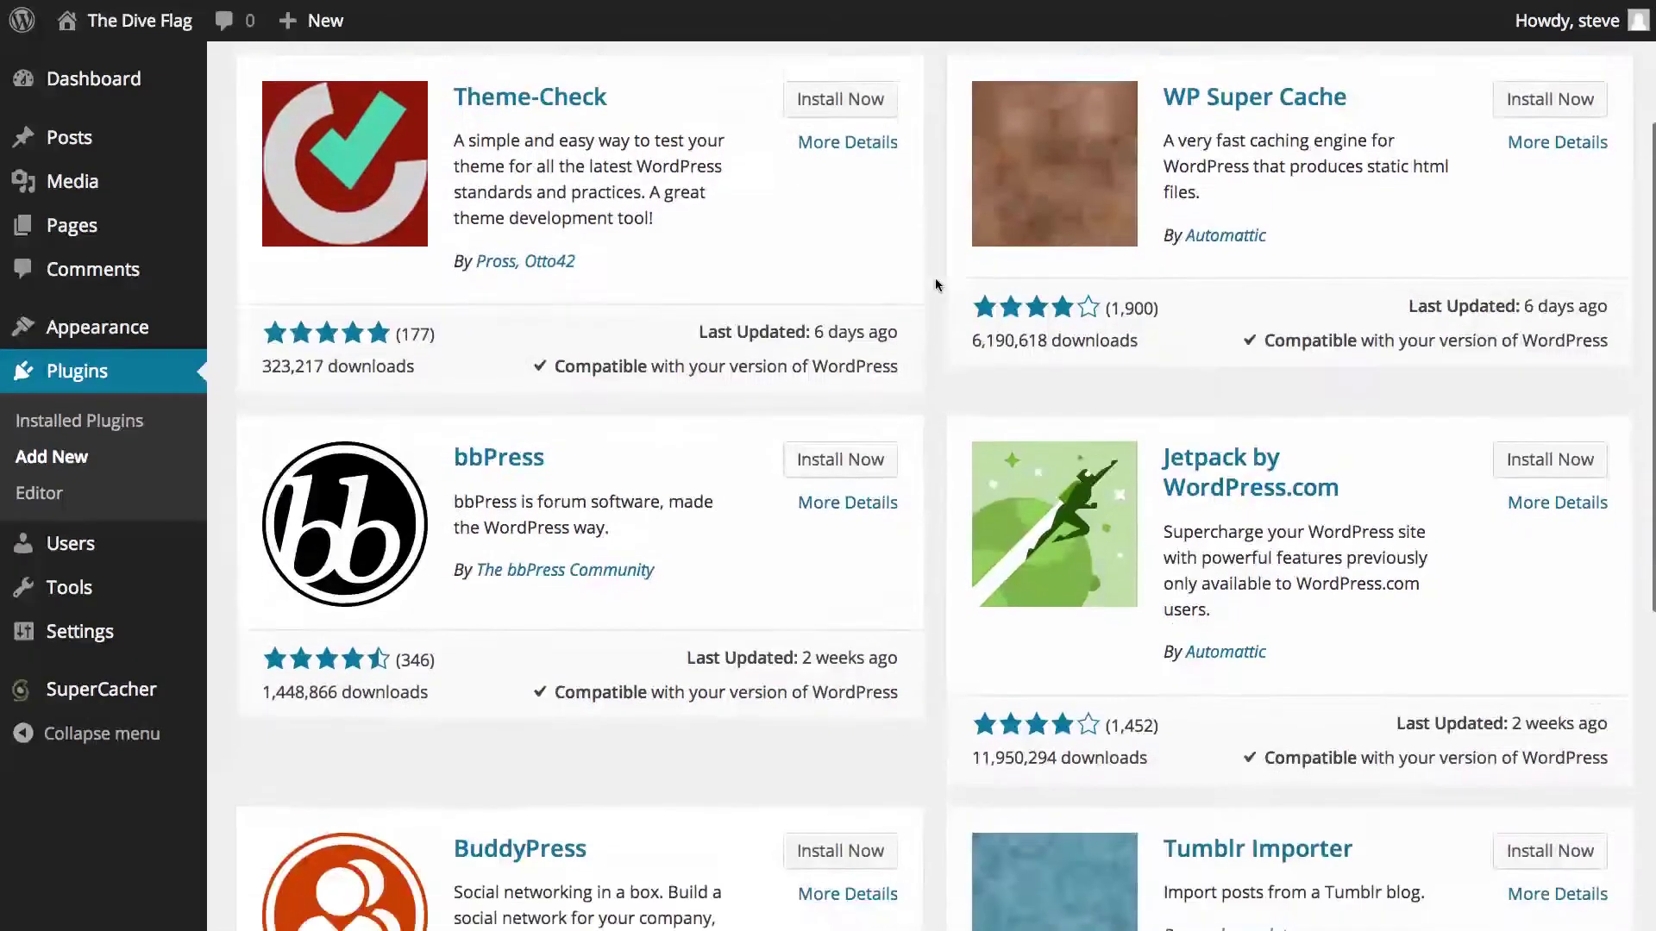
scroll(935, 278, down, 5)
scroll(935, 278, up, 8)
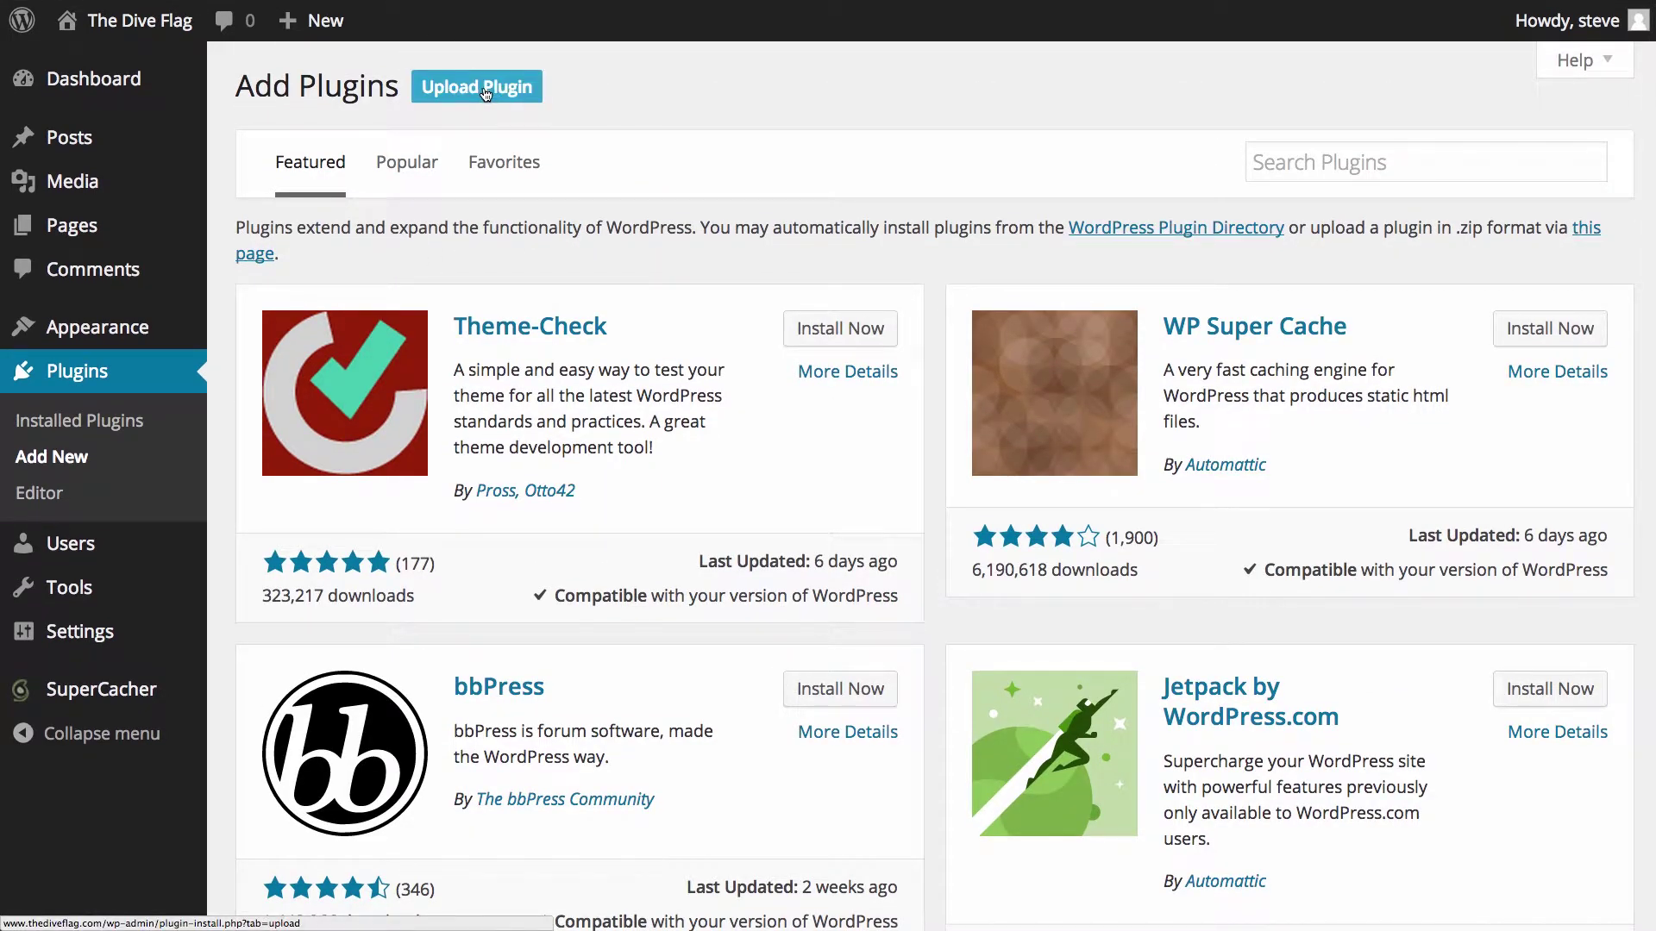
- Point out the plugin search, and start installing the Theme-Check plugin but cancel at the confirmation
click(1334, 167)
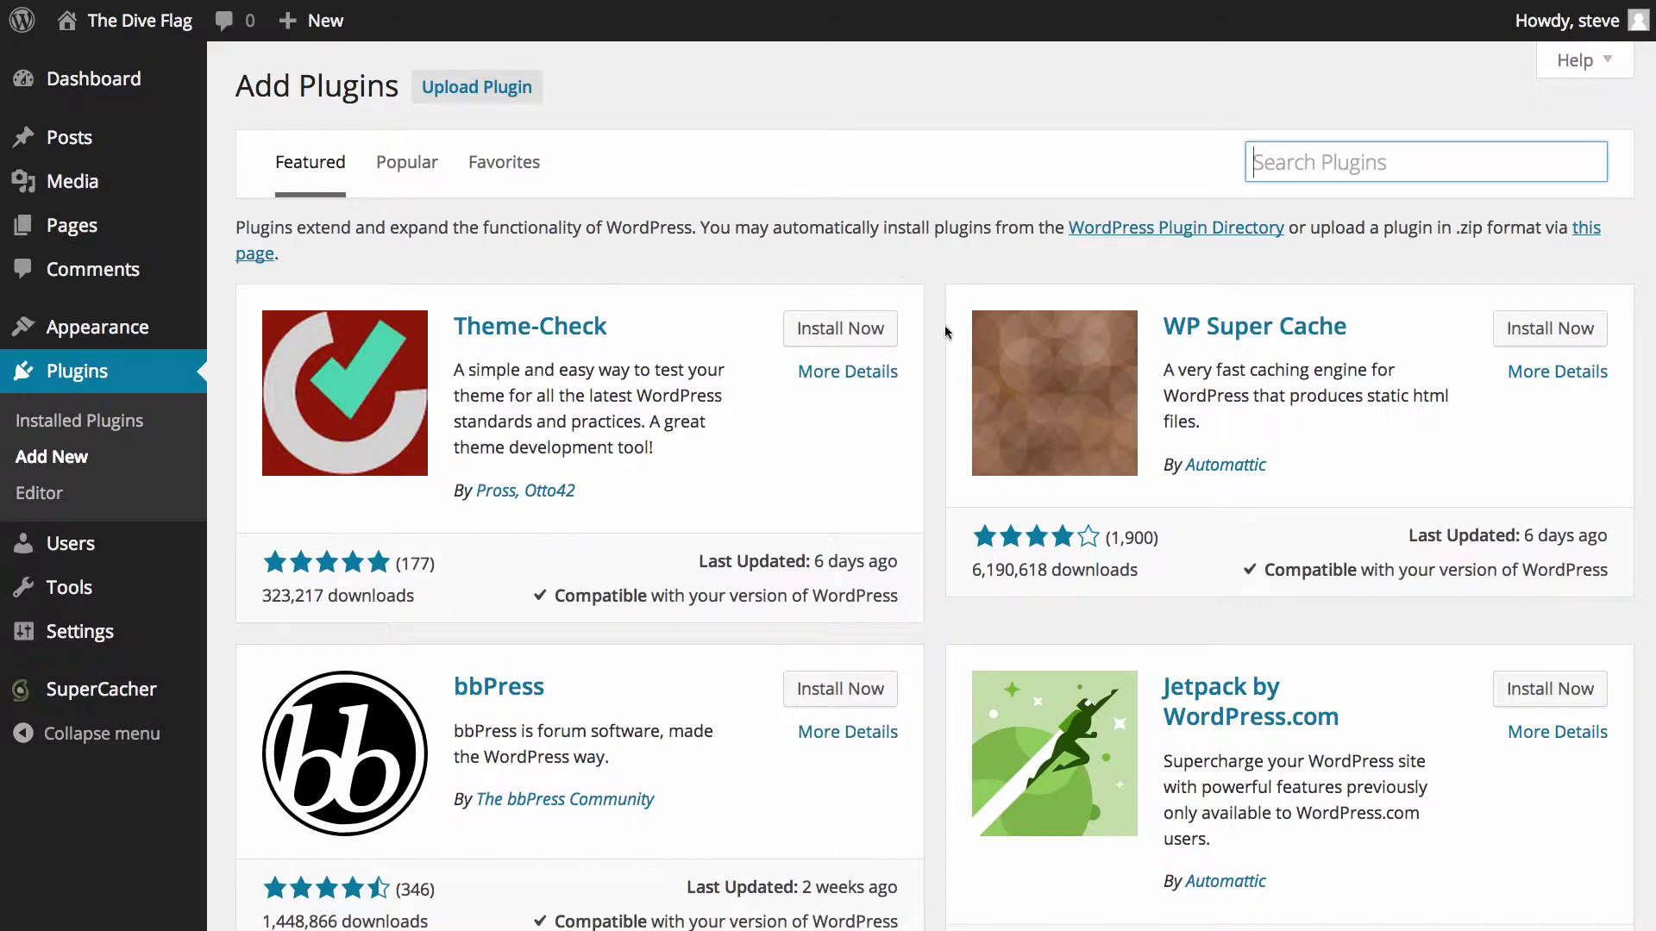
click(841, 334)
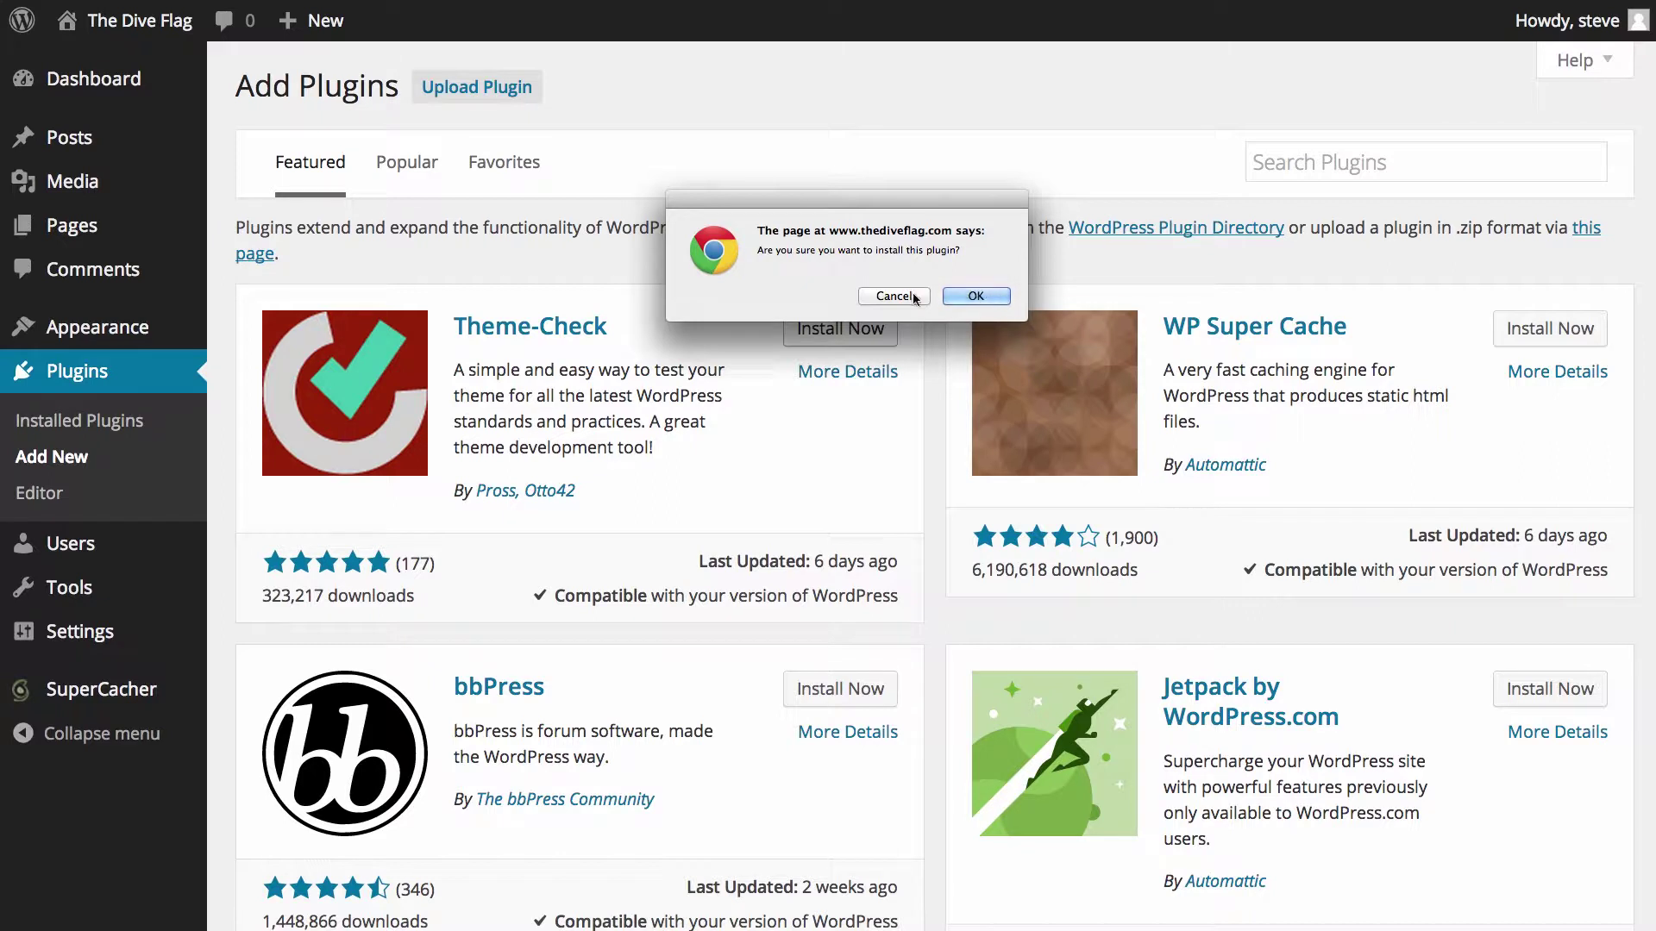
click(882, 298)
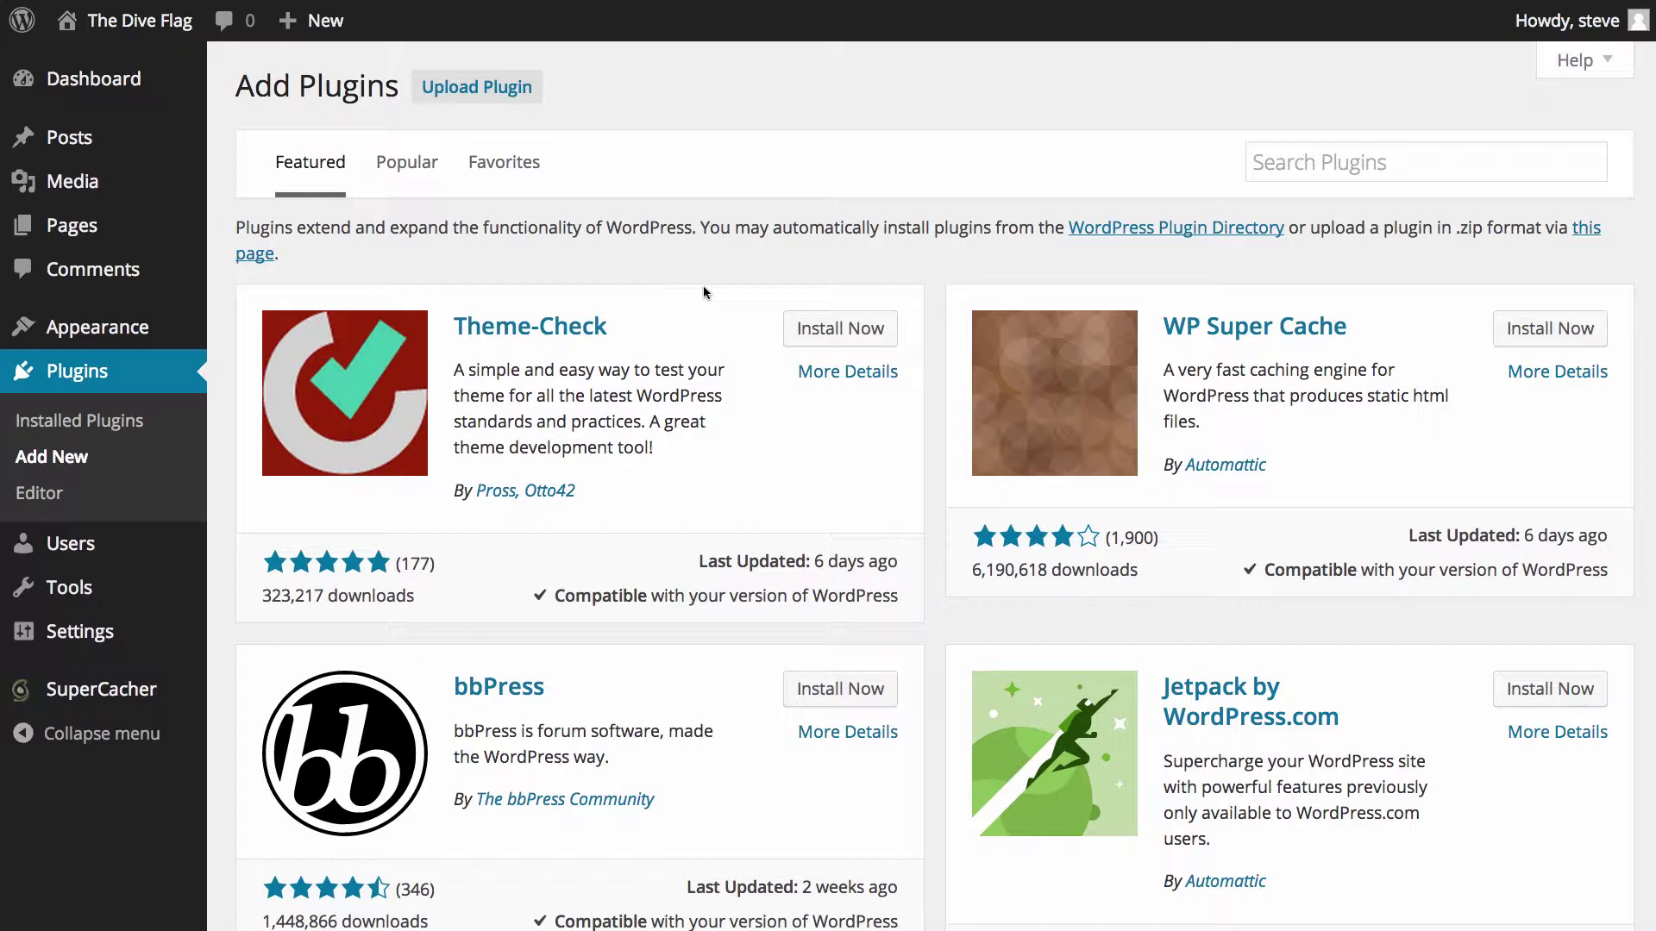
- Open the plugin editor and look through the code of akismet/akismet.php
click(67, 496)
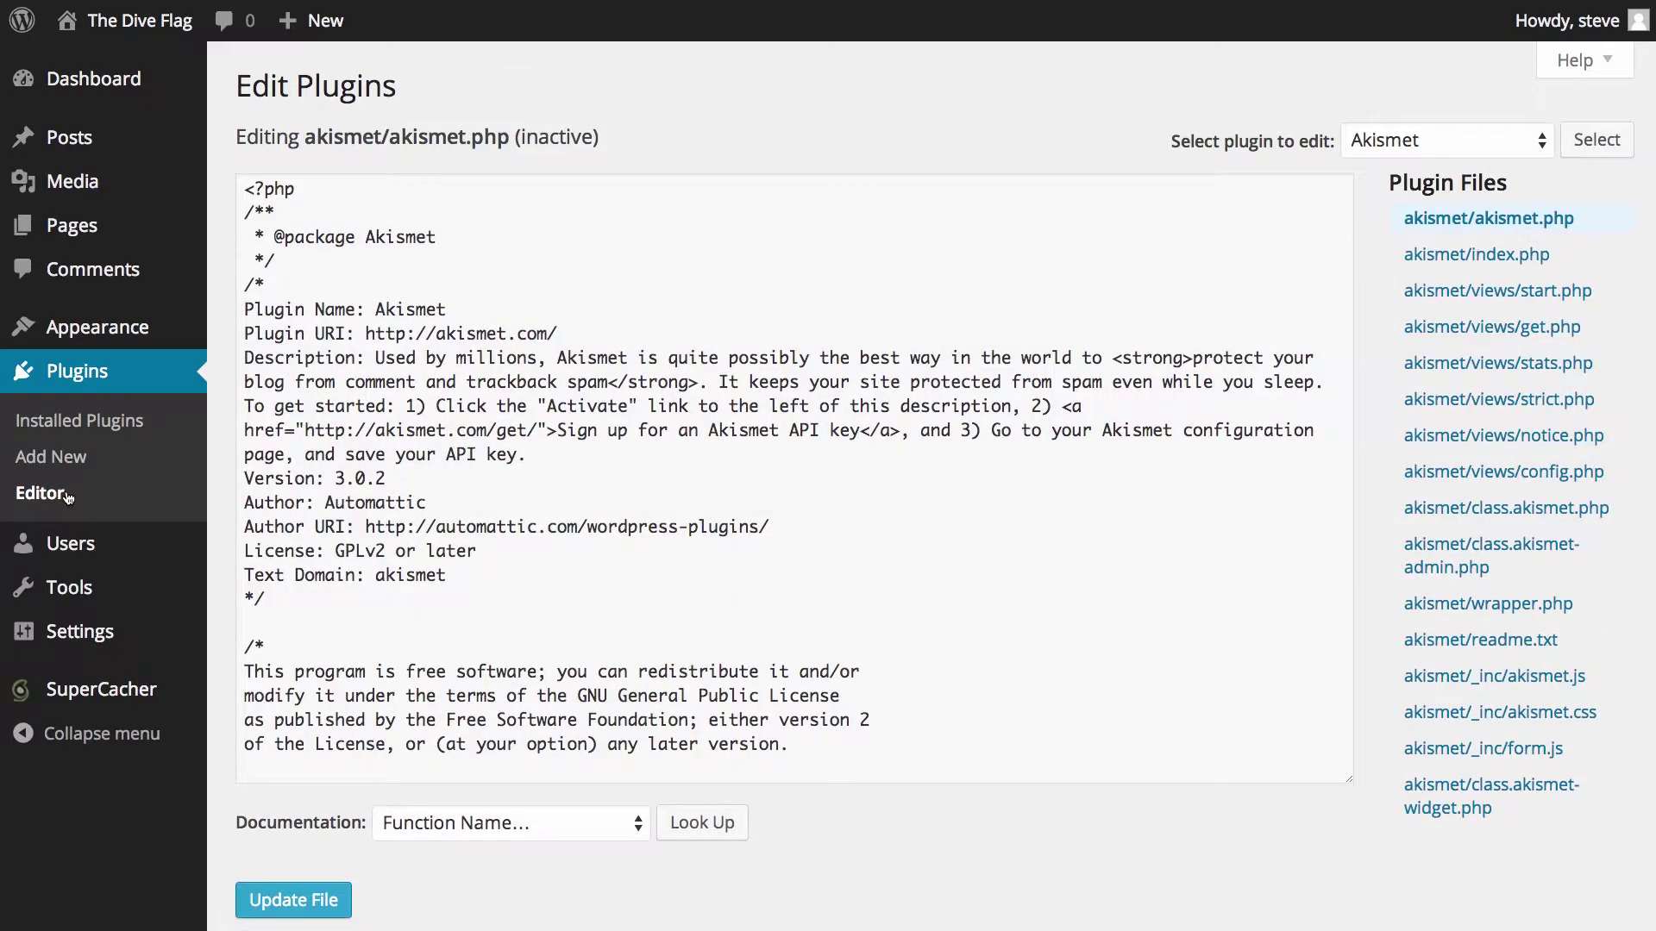
scroll(697, 403, down, 5)
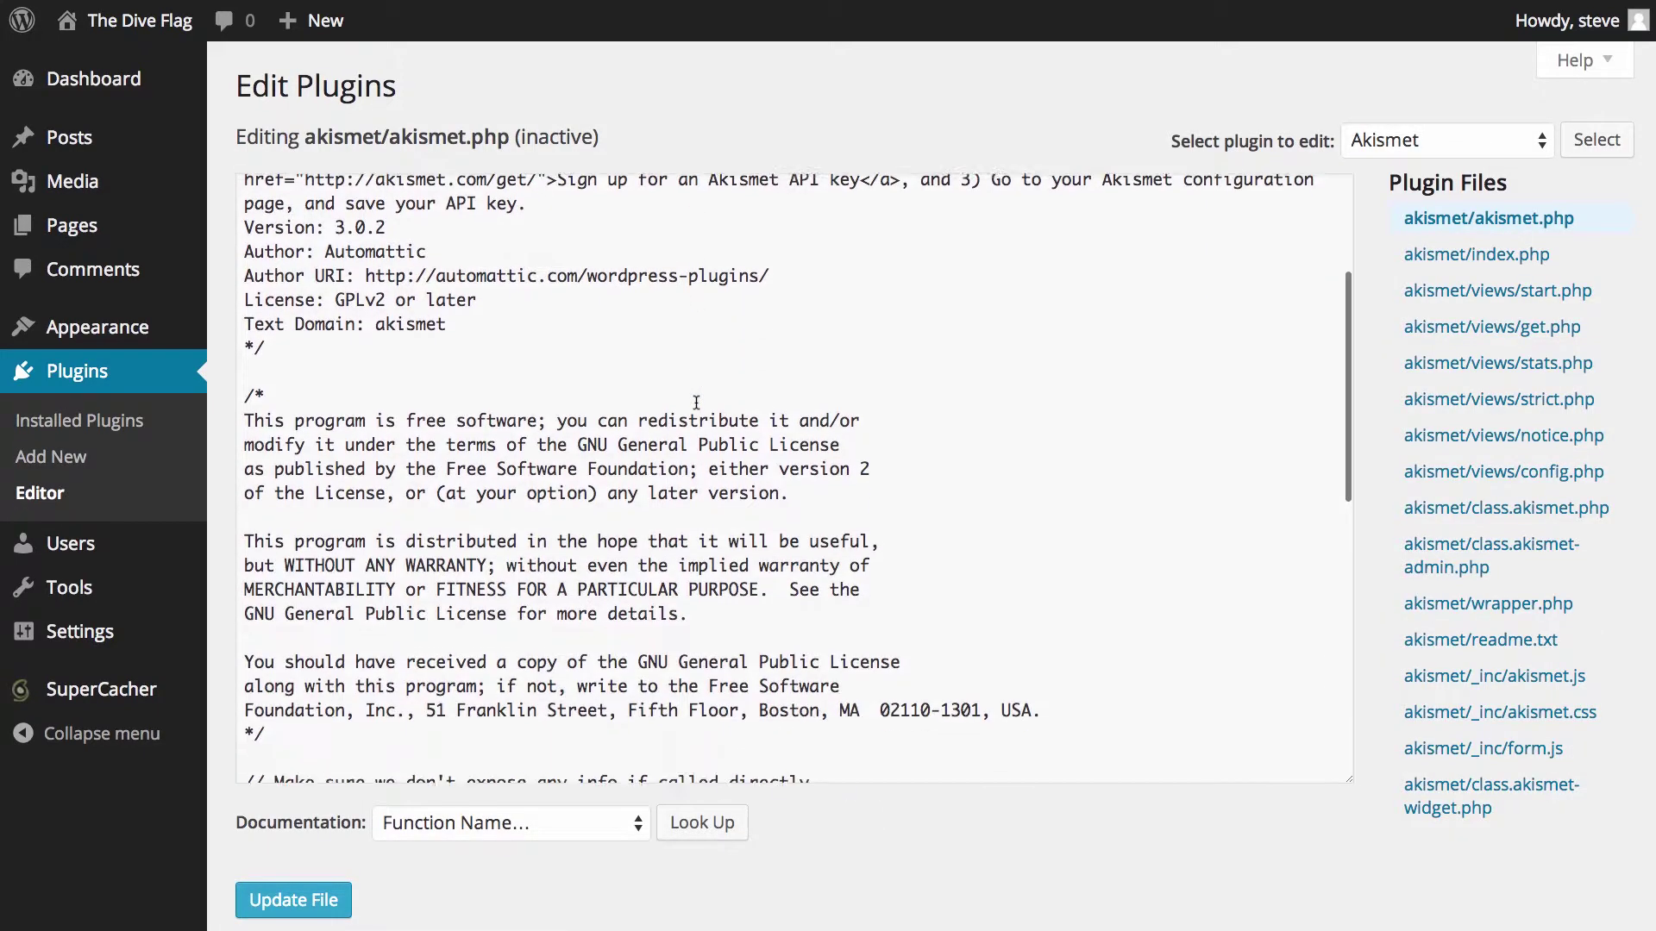
scroll(697, 404, up, 5)
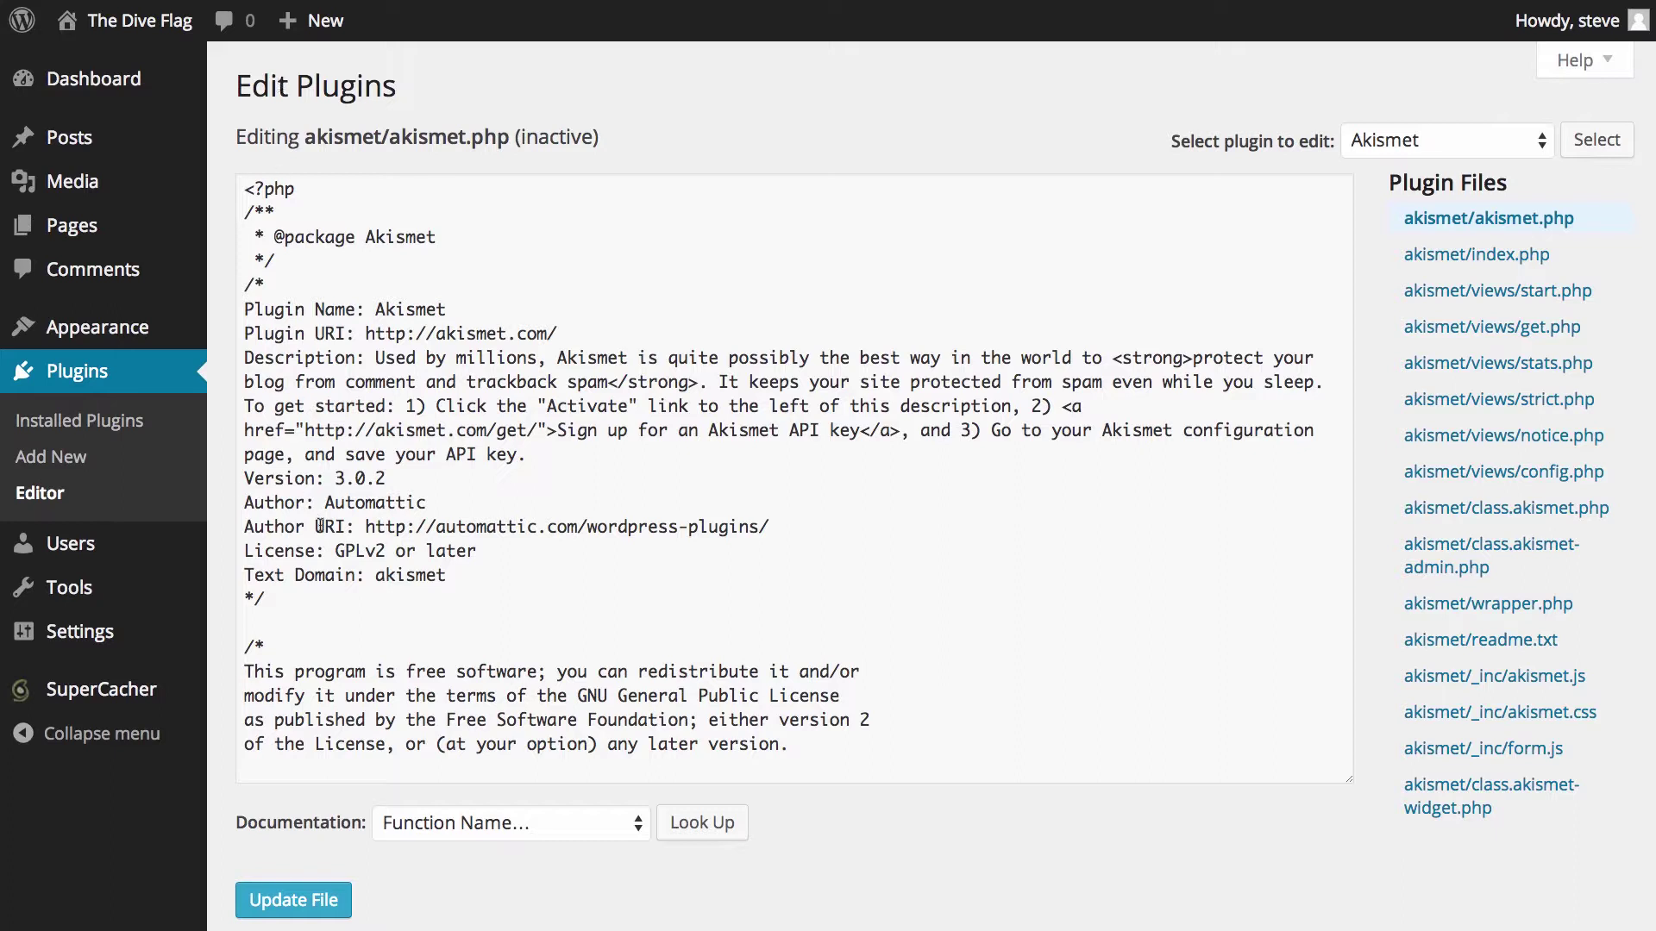
- Open the list of all users and view the available roles without changing any user's role
click(103, 556)
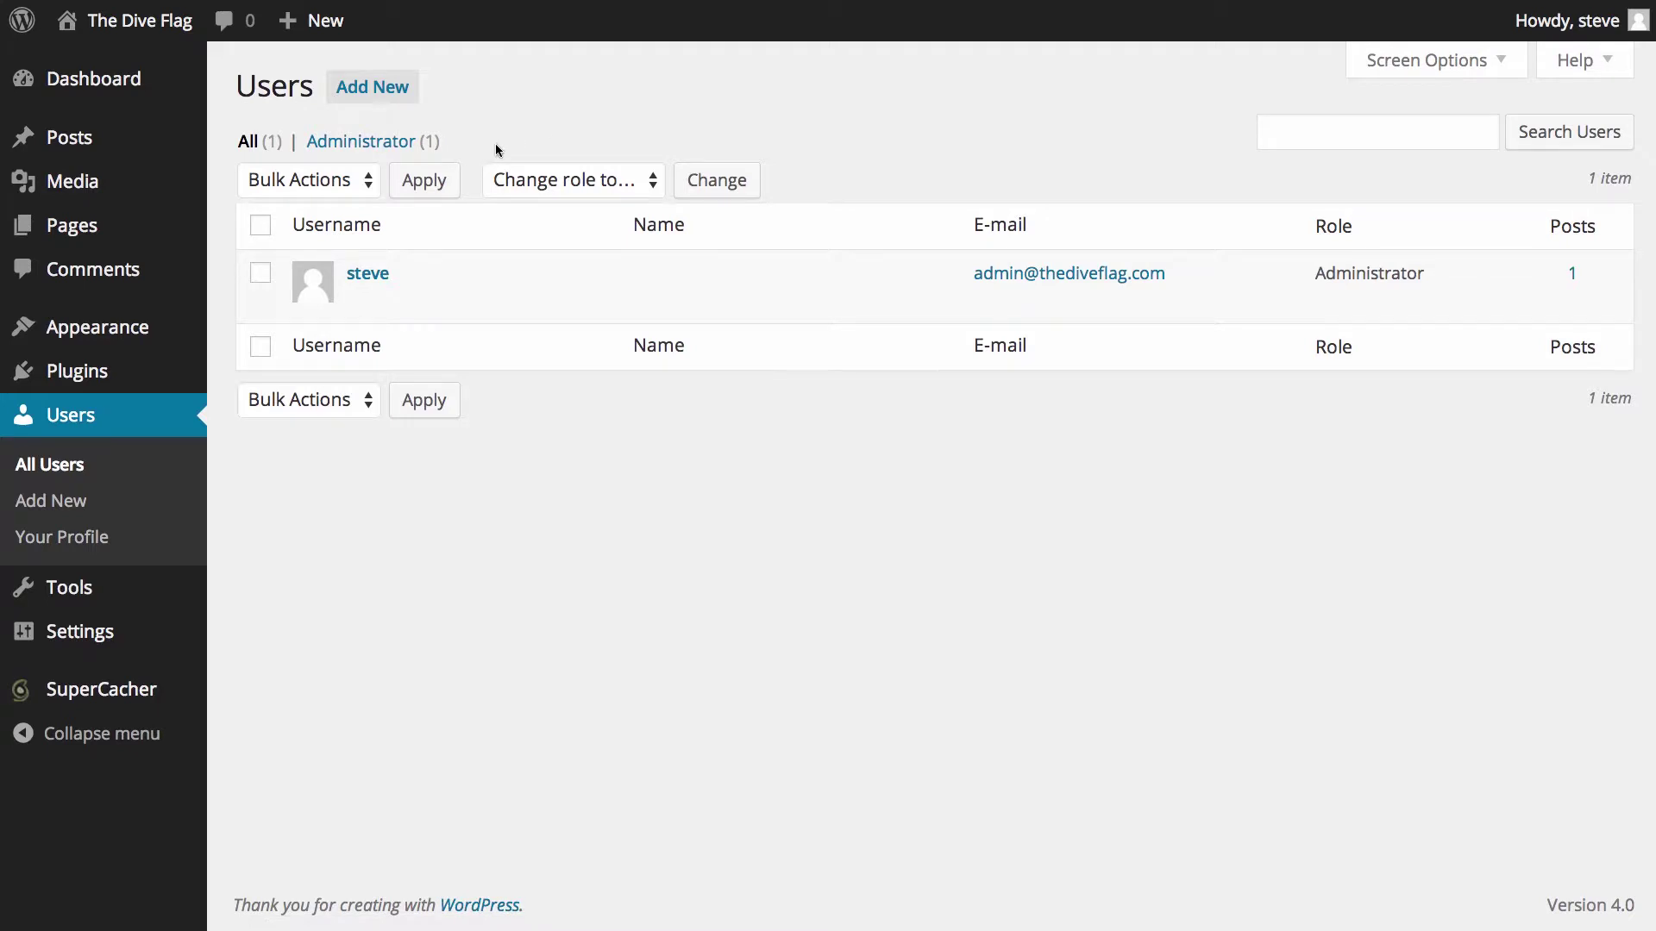
click(601, 182)
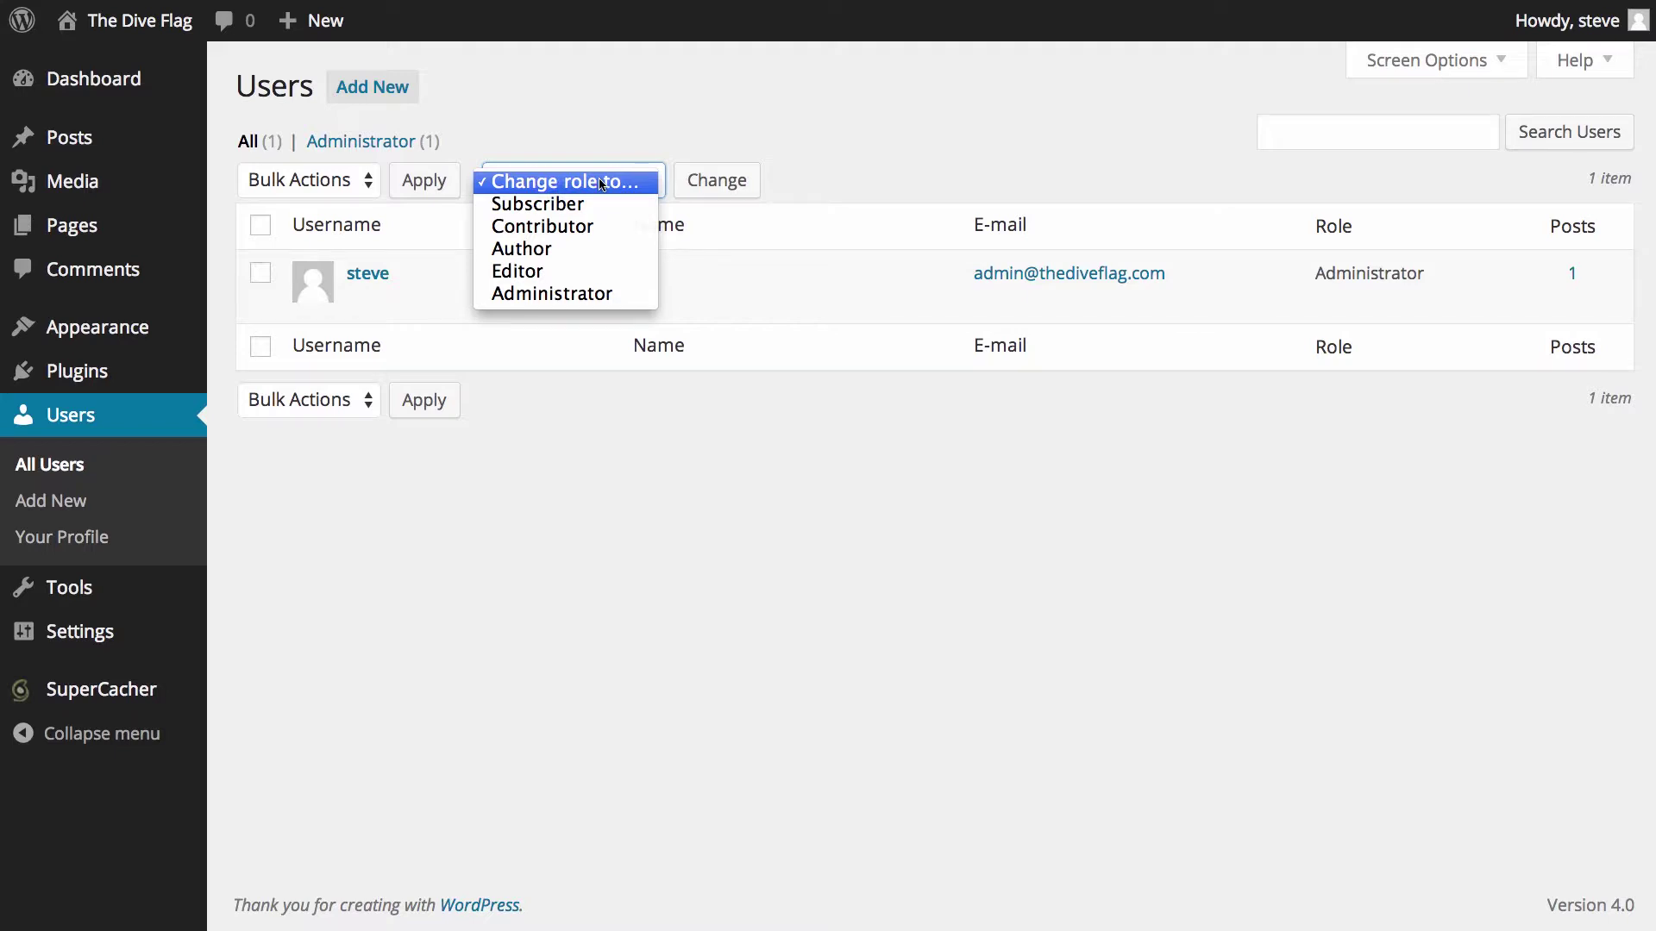
click(601, 182)
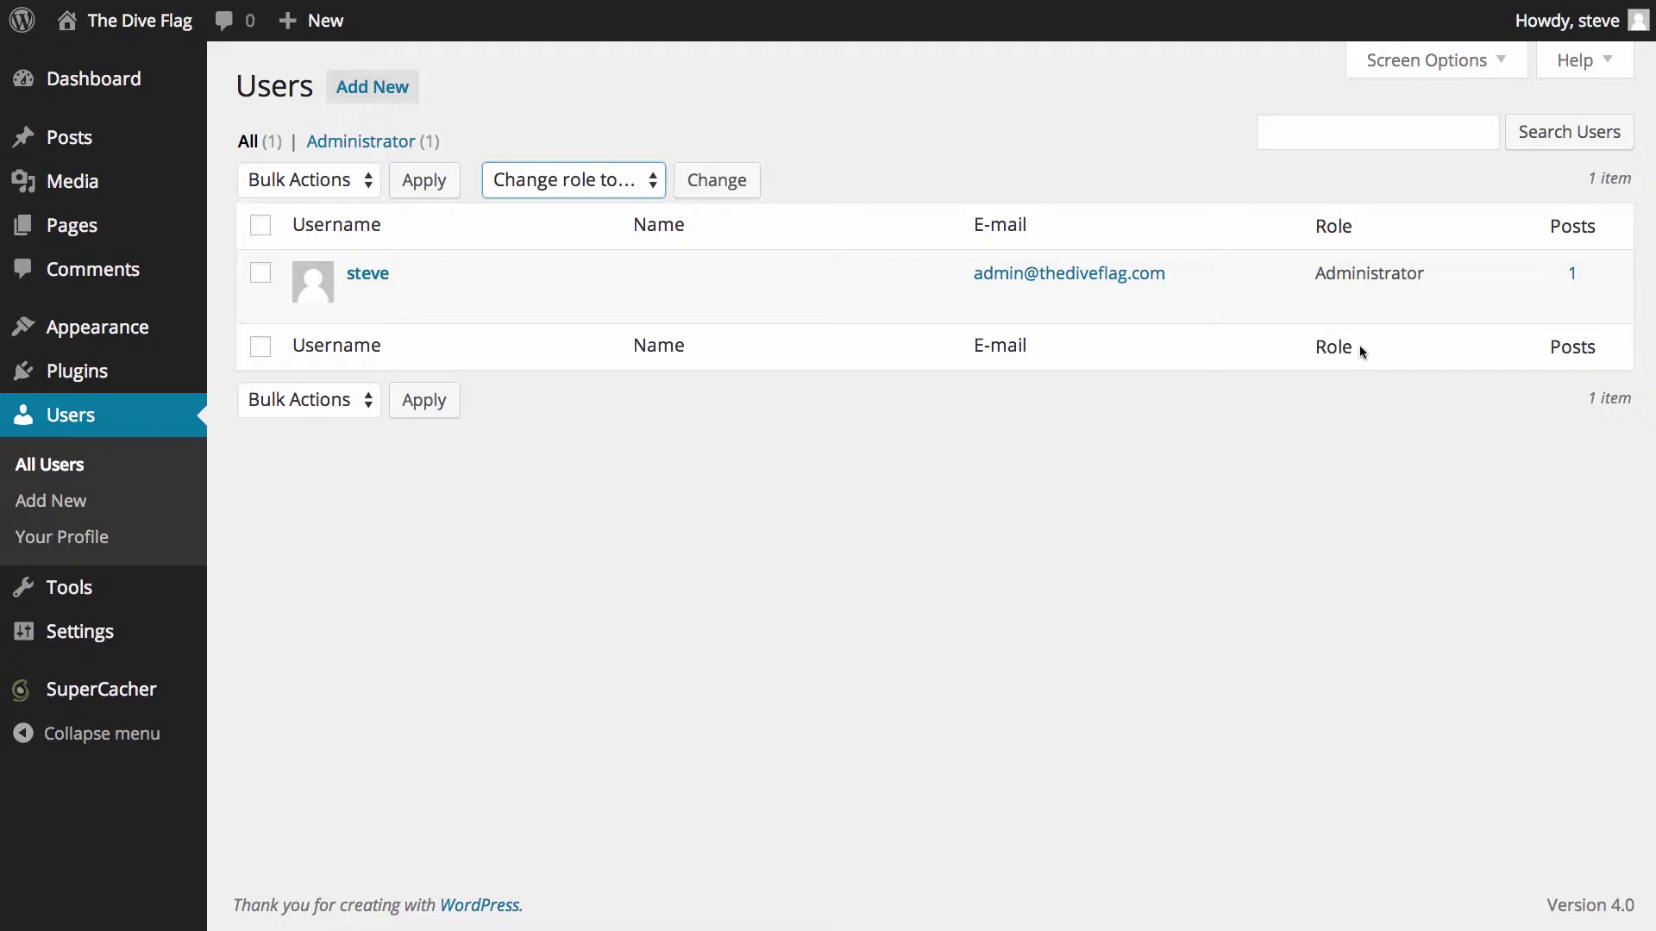
- Open the Add New User form and examine its fields
click(87, 502)
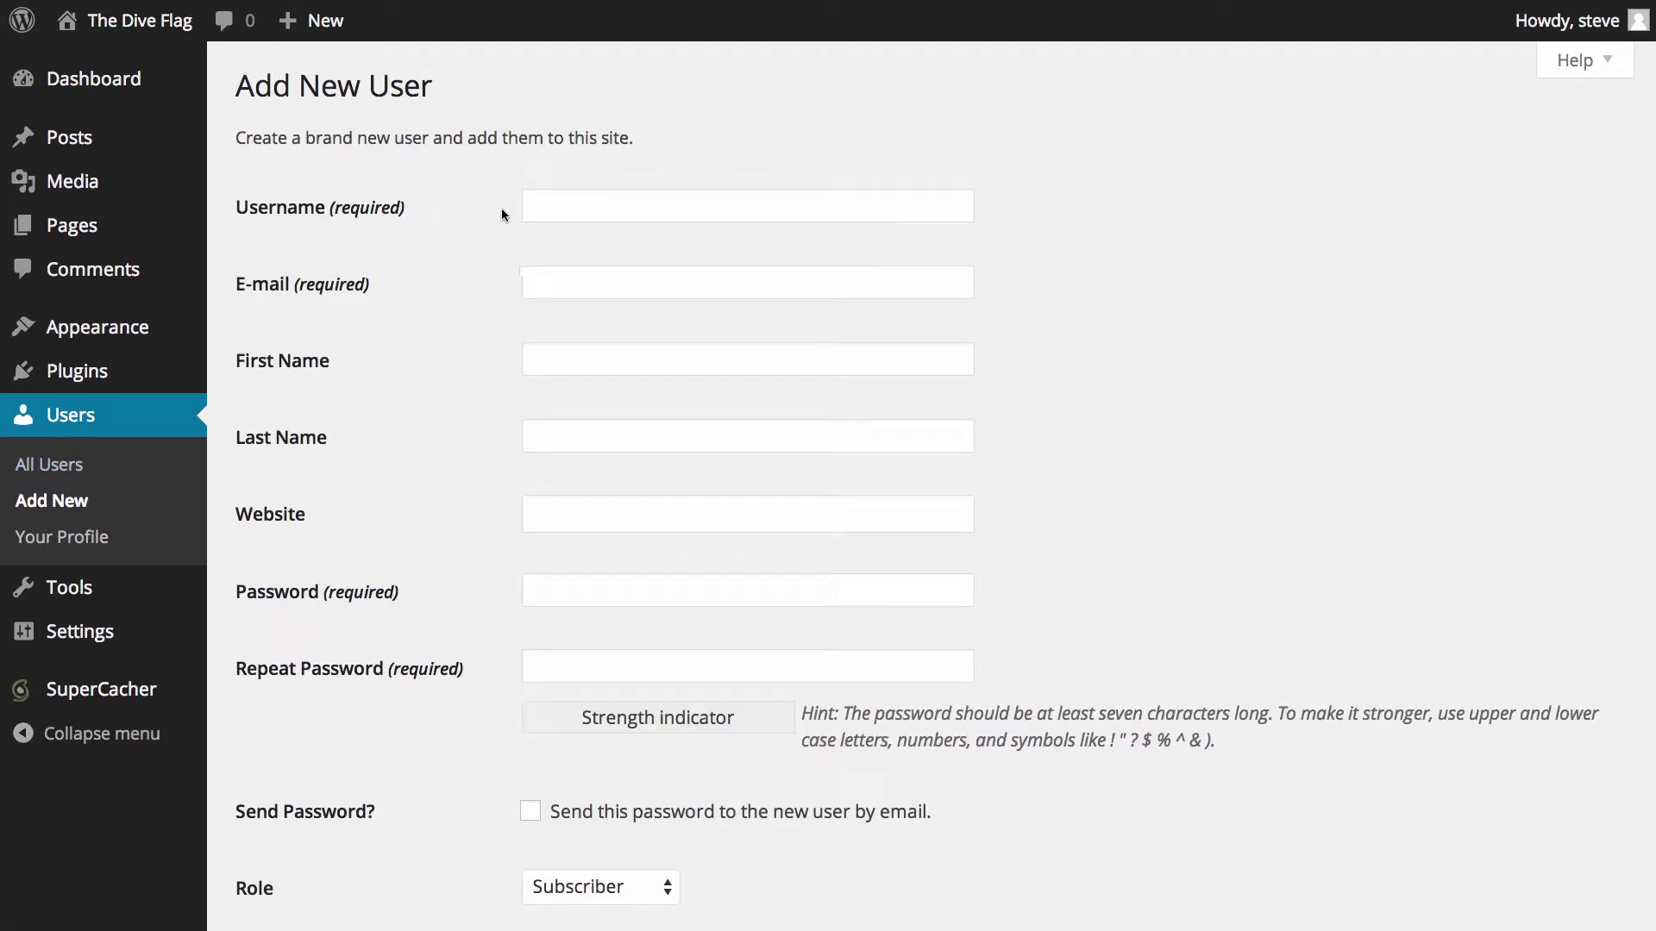
scroll(536, 194, down, 3)
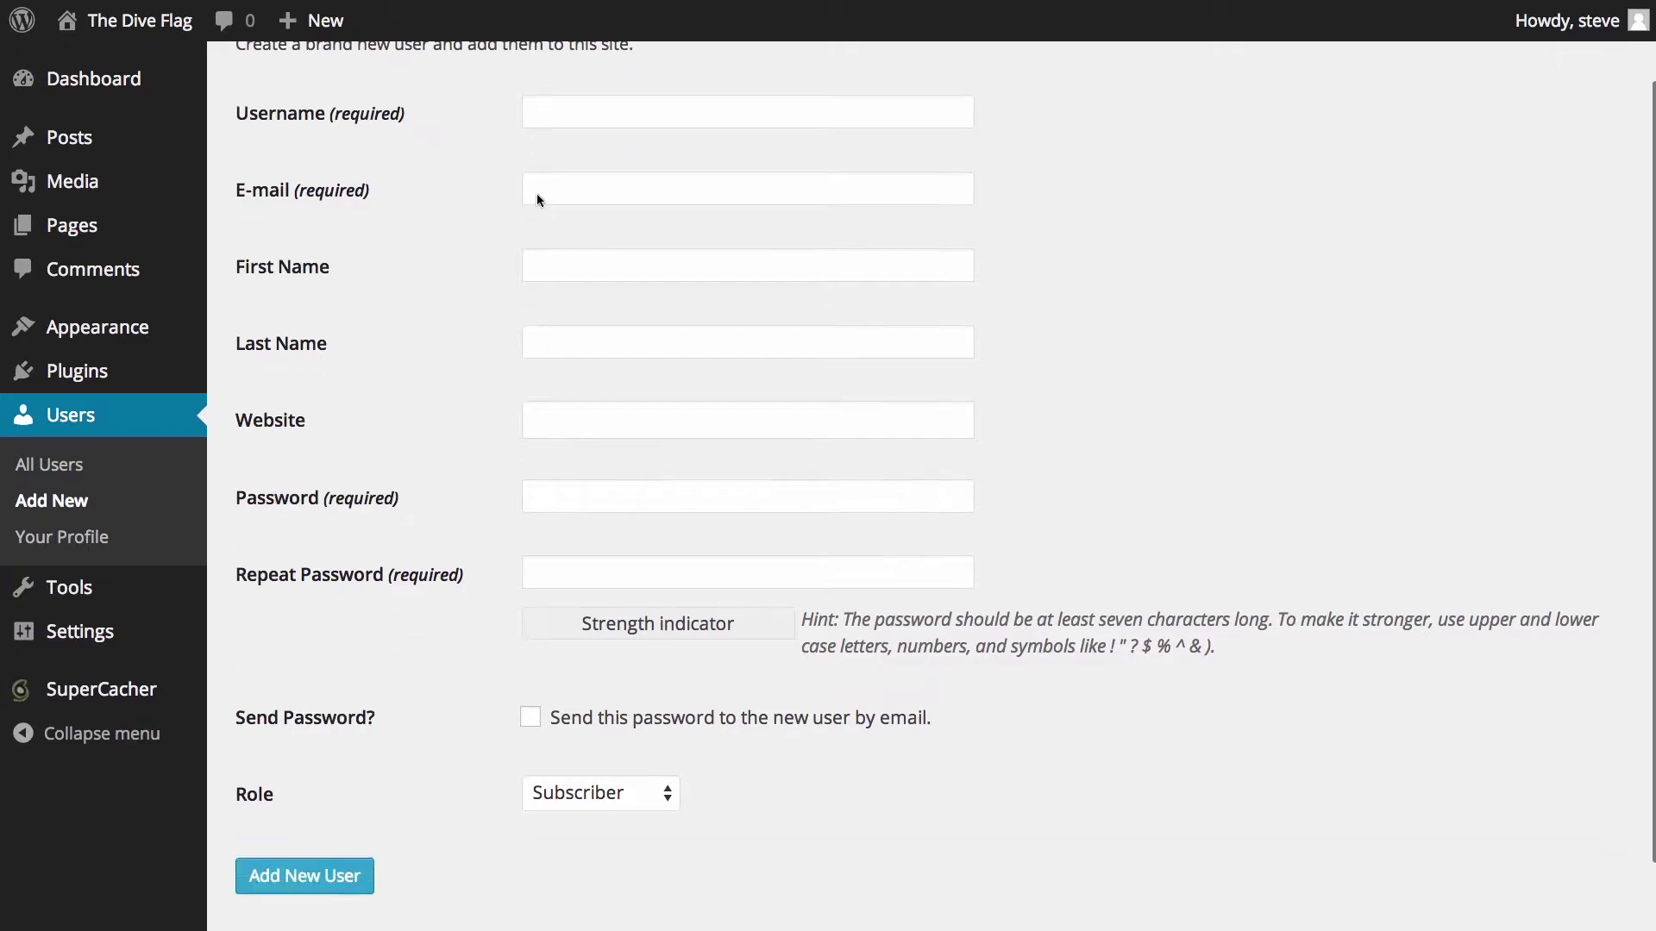
scroll(517, 188, up, 2)
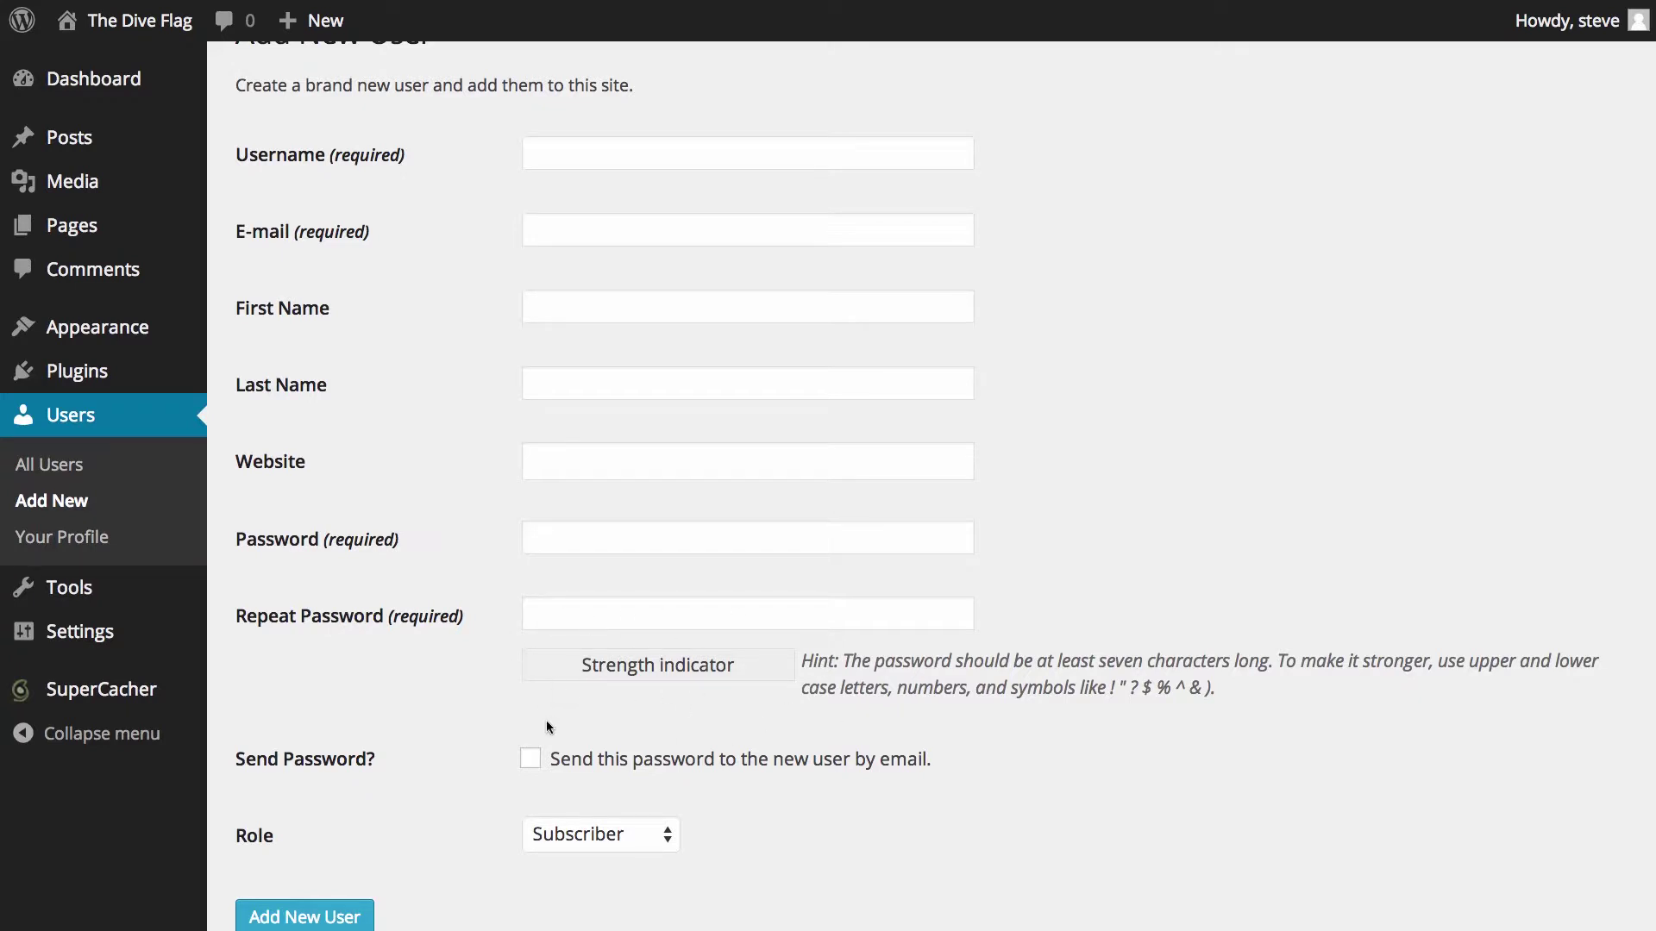
- Toggle the option to email the password to the new user on and off, and view the role choices, keeping Subscriber
click(529, 760)
click(529, 761)
scroll(457, 551, up, 1)
click(602, 846)
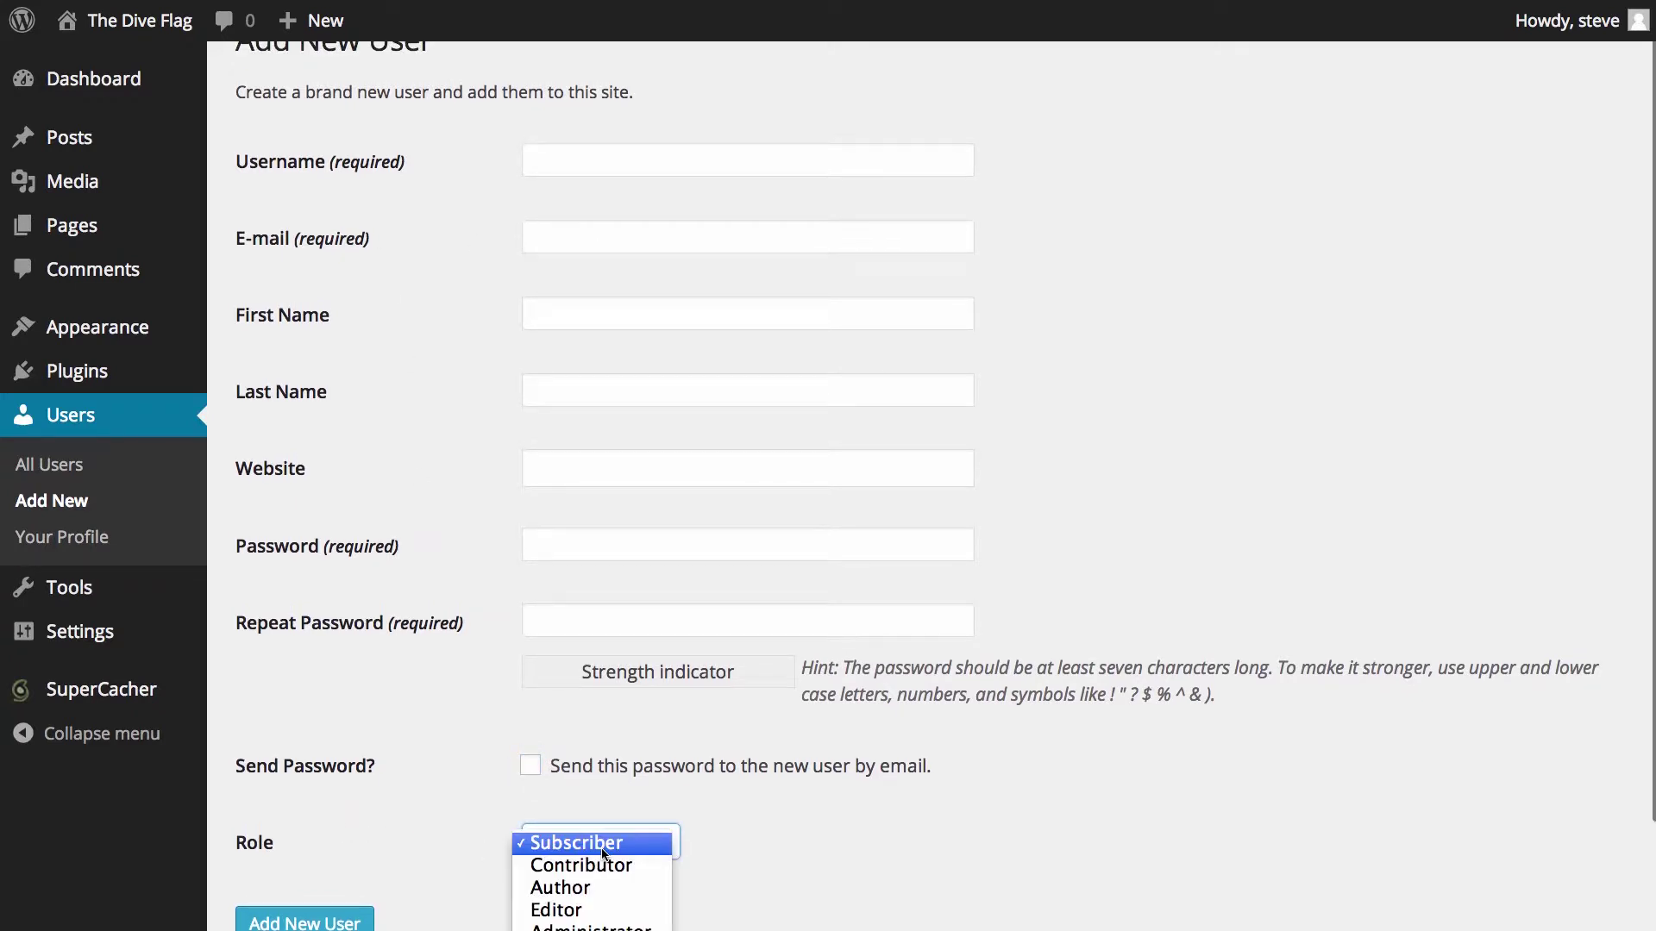
click(602, 844)
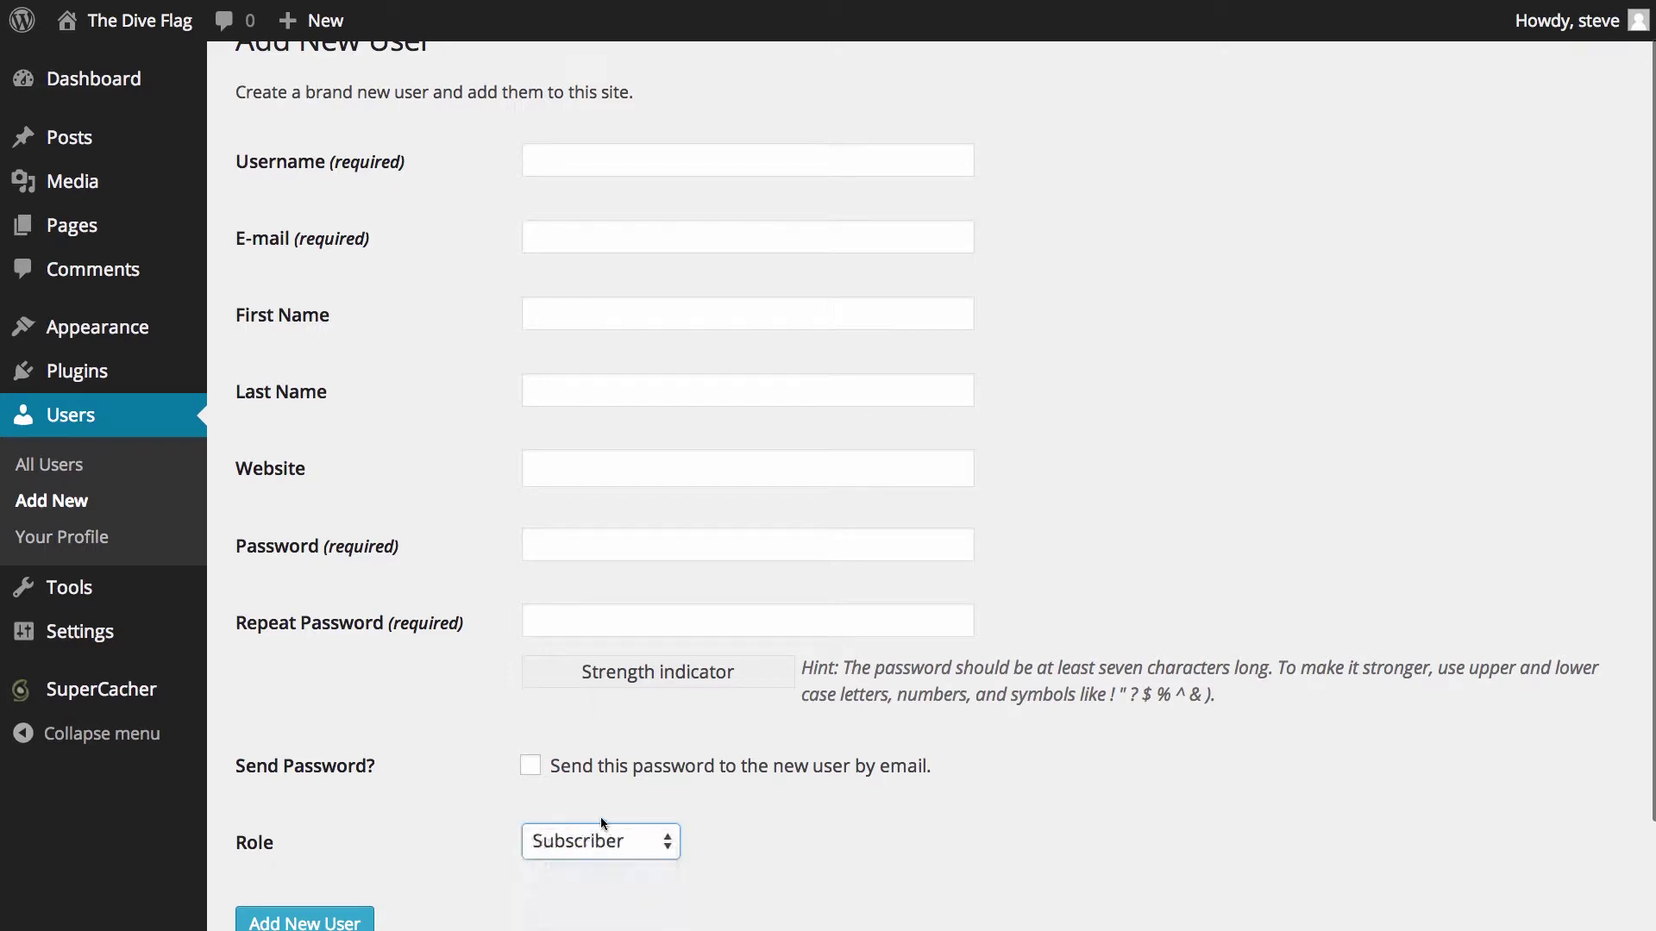
click(390, 792)
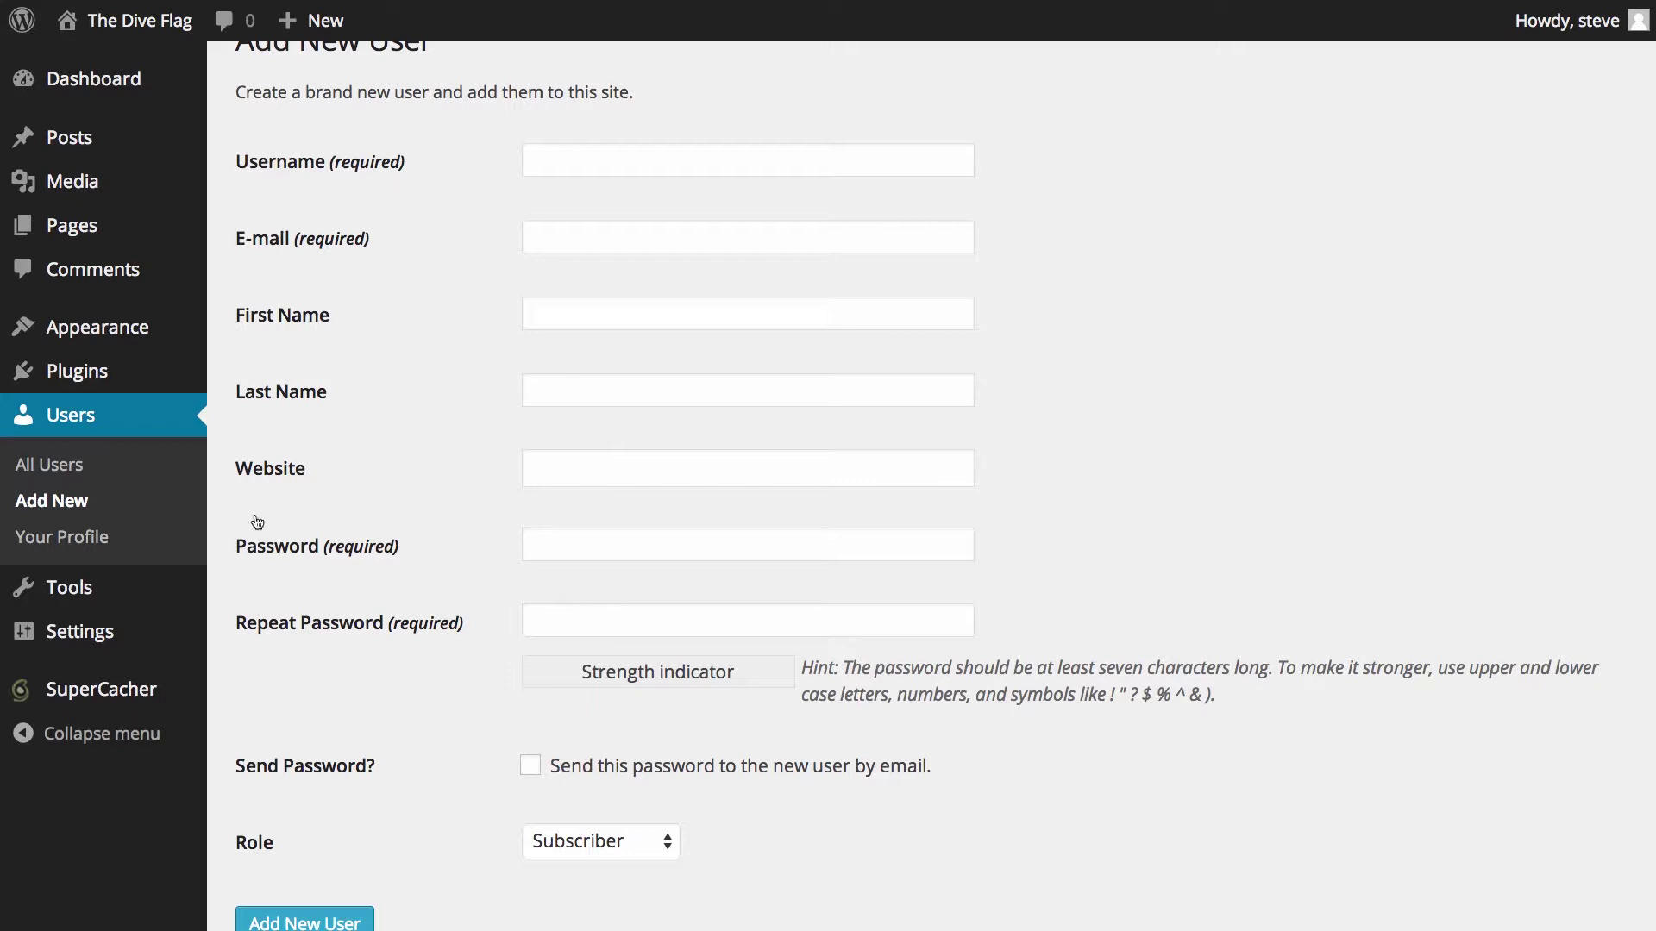
- Open your own profile and preview the Ectoplasm, Midnight, Ocean, Sunrise and Coffee admin color schemes before reselecting Default
click(96, 539)
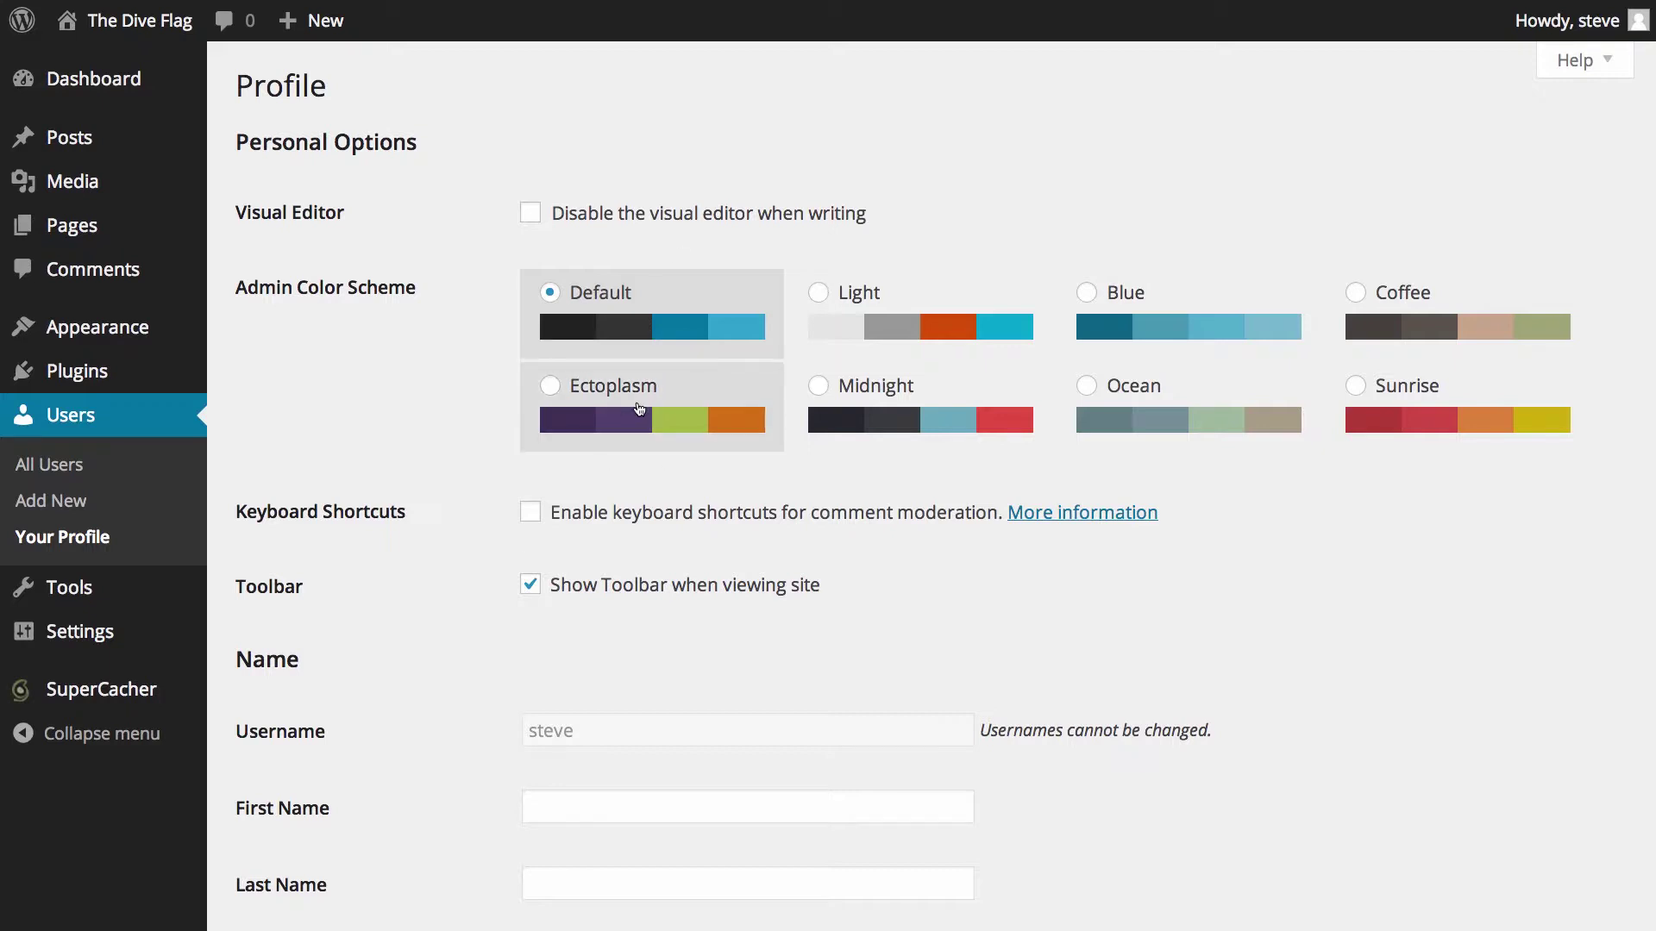
click(637, 393)
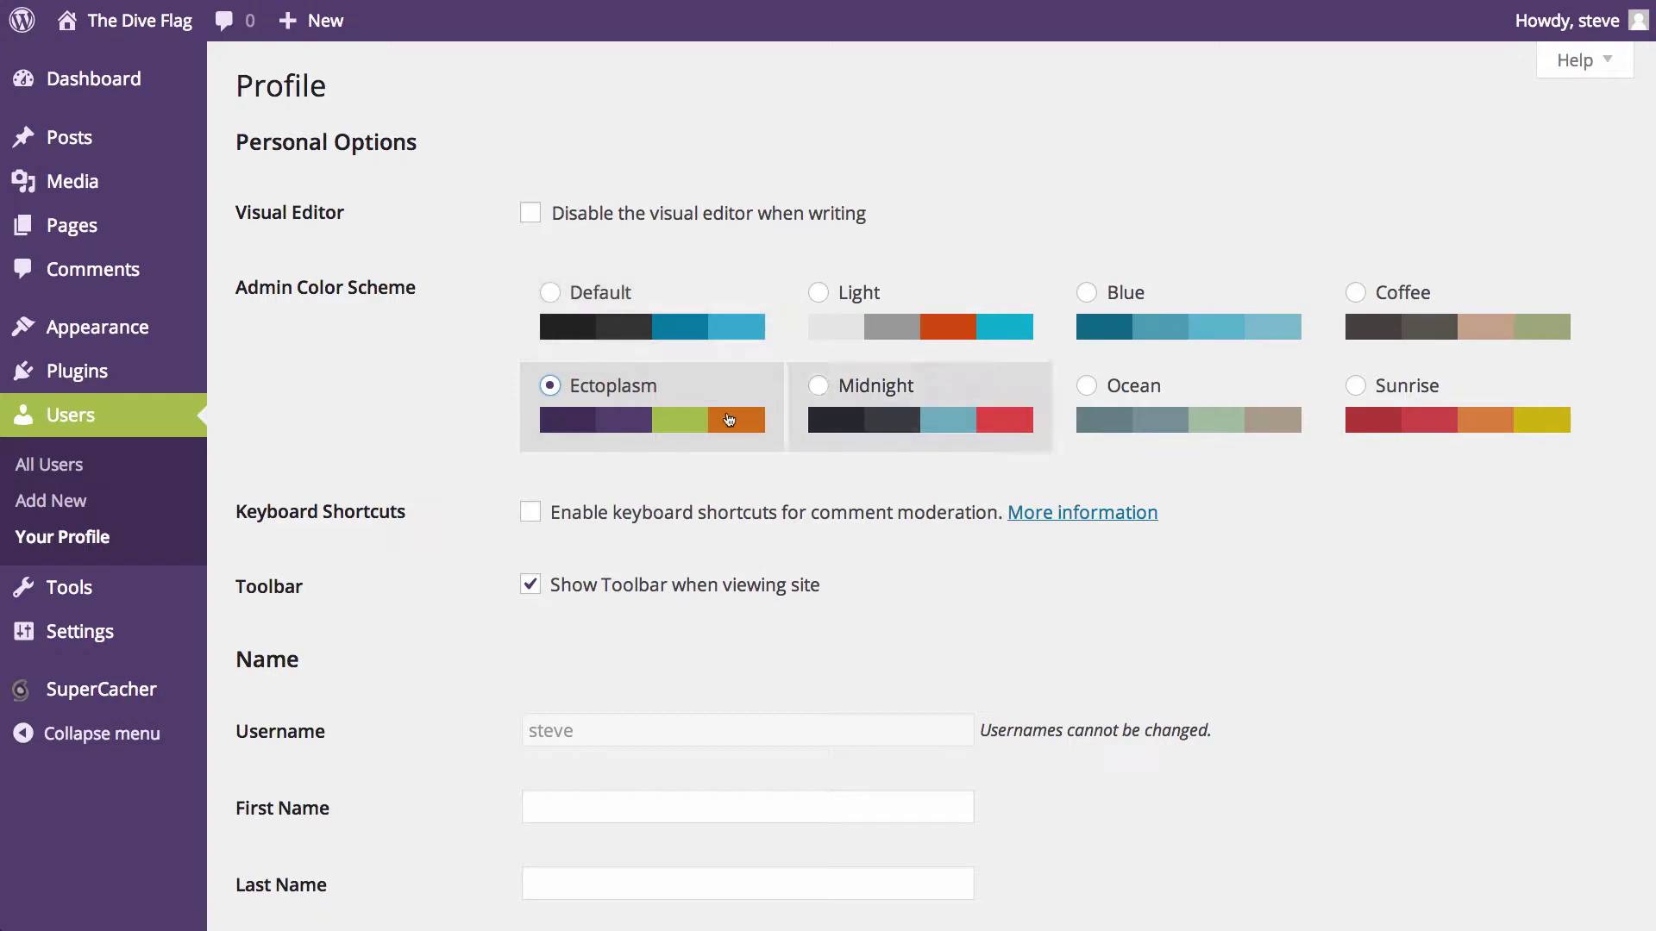
click(893, 422)
click(1138, 422)
click(1402, 419)
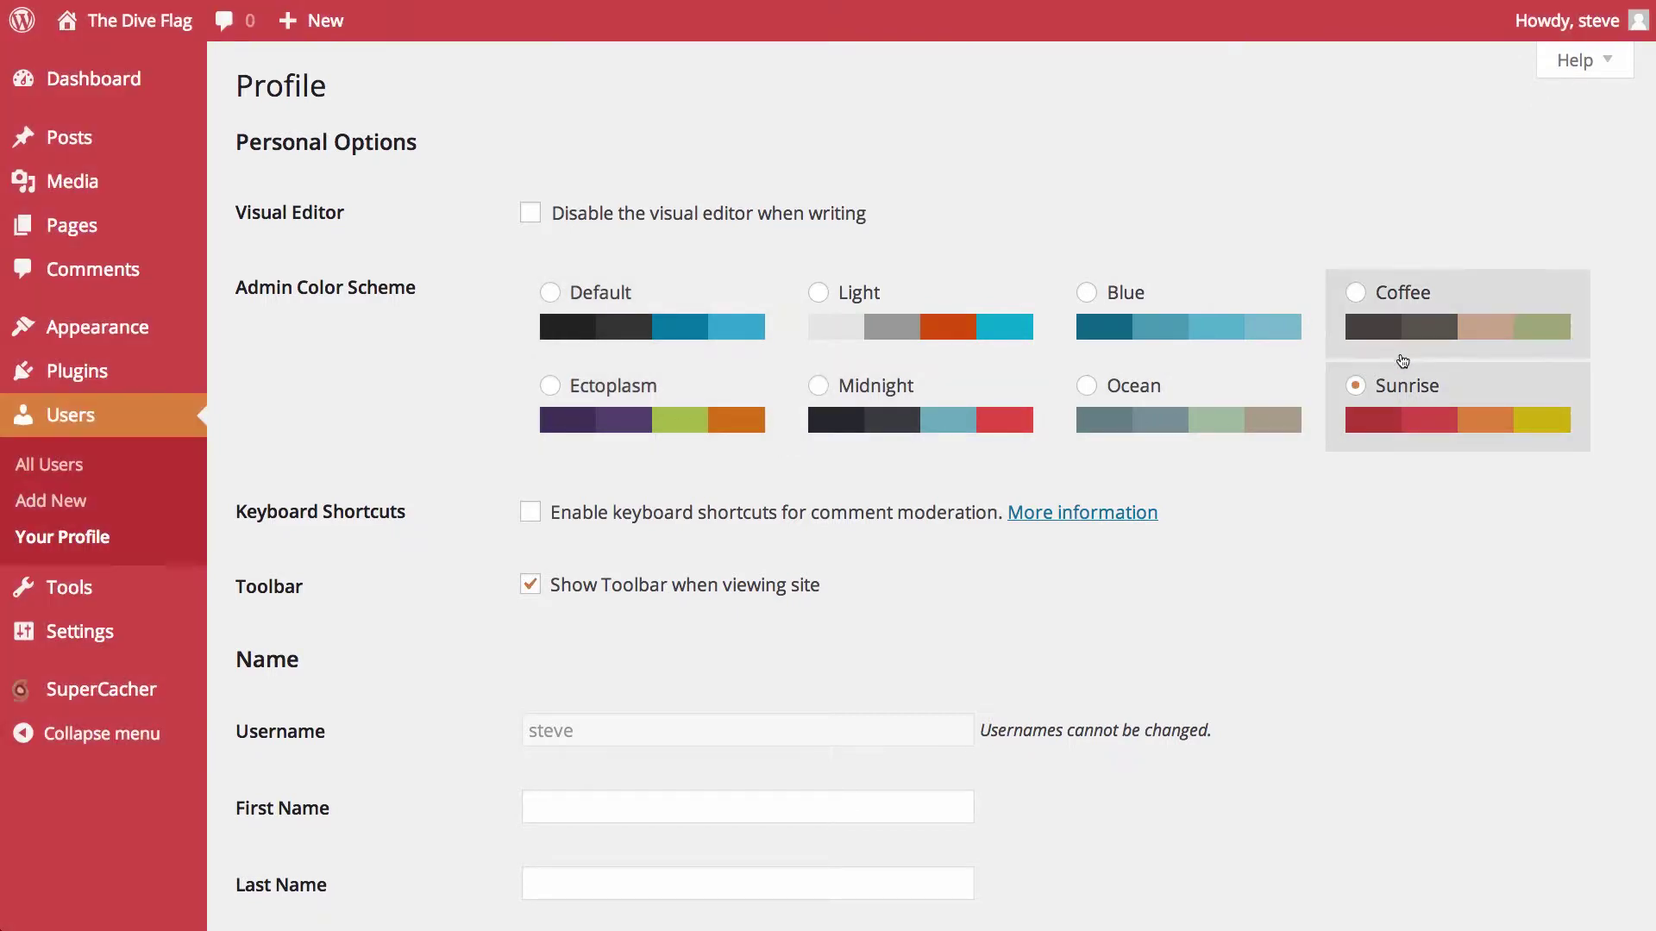
click(1403, 356)
click(597, 332)
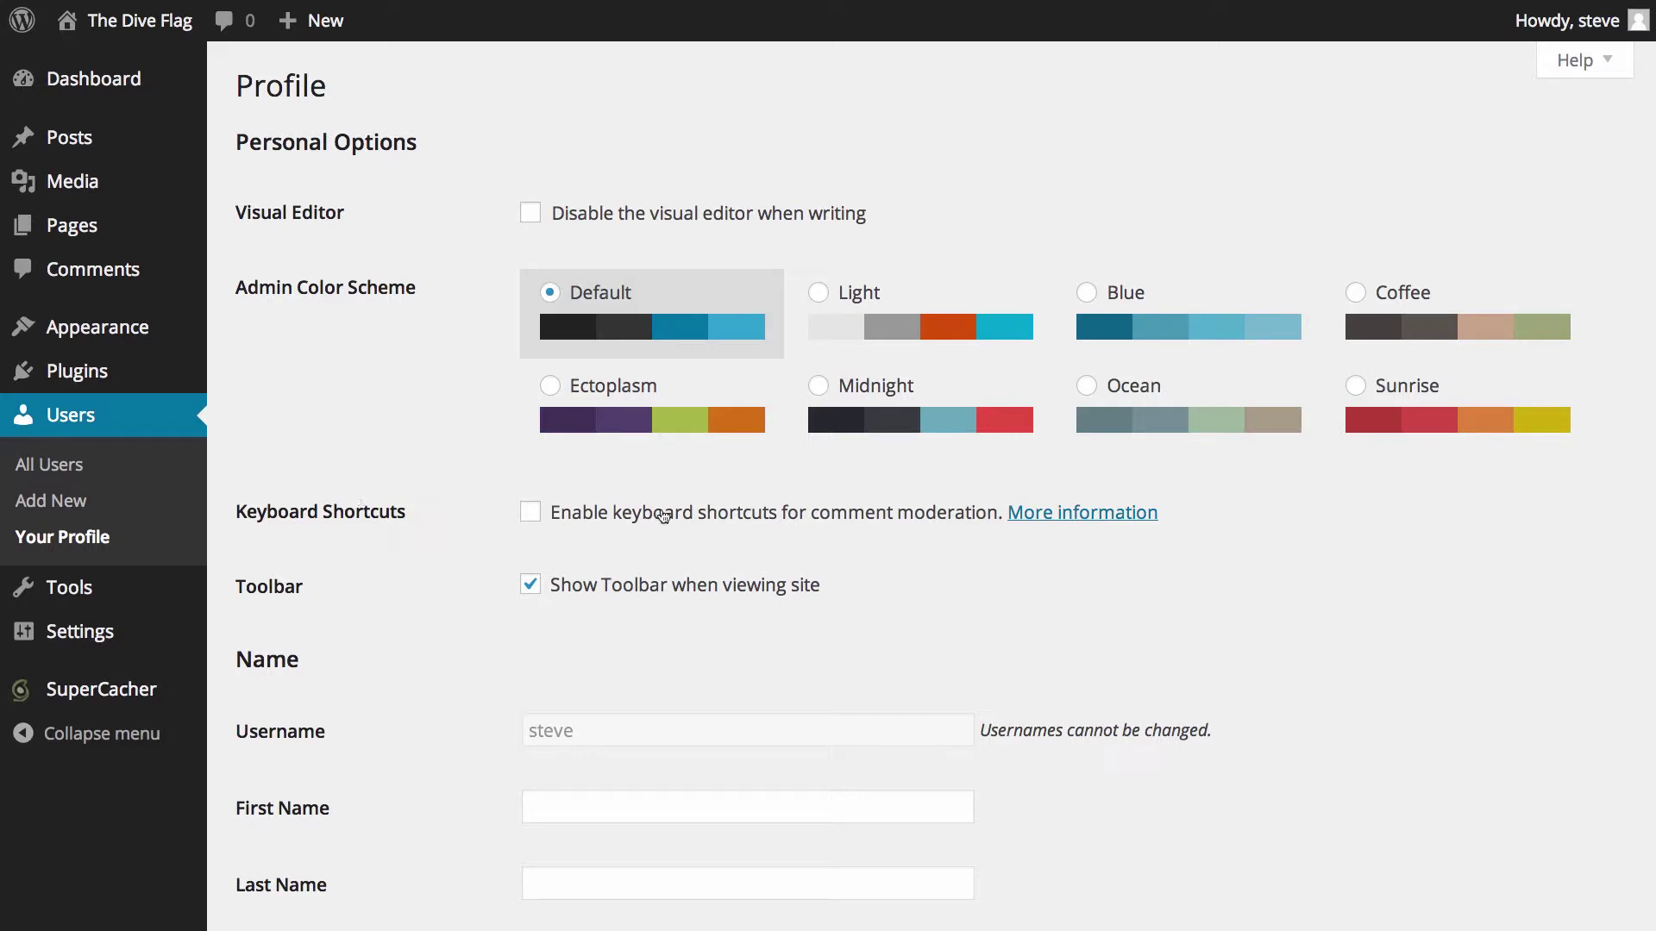
- Examine the profile's keyboard shortcut, toolbar, username and first name options
scroll(651, 522, down, 1)
scroll(653, 523, down, 1)
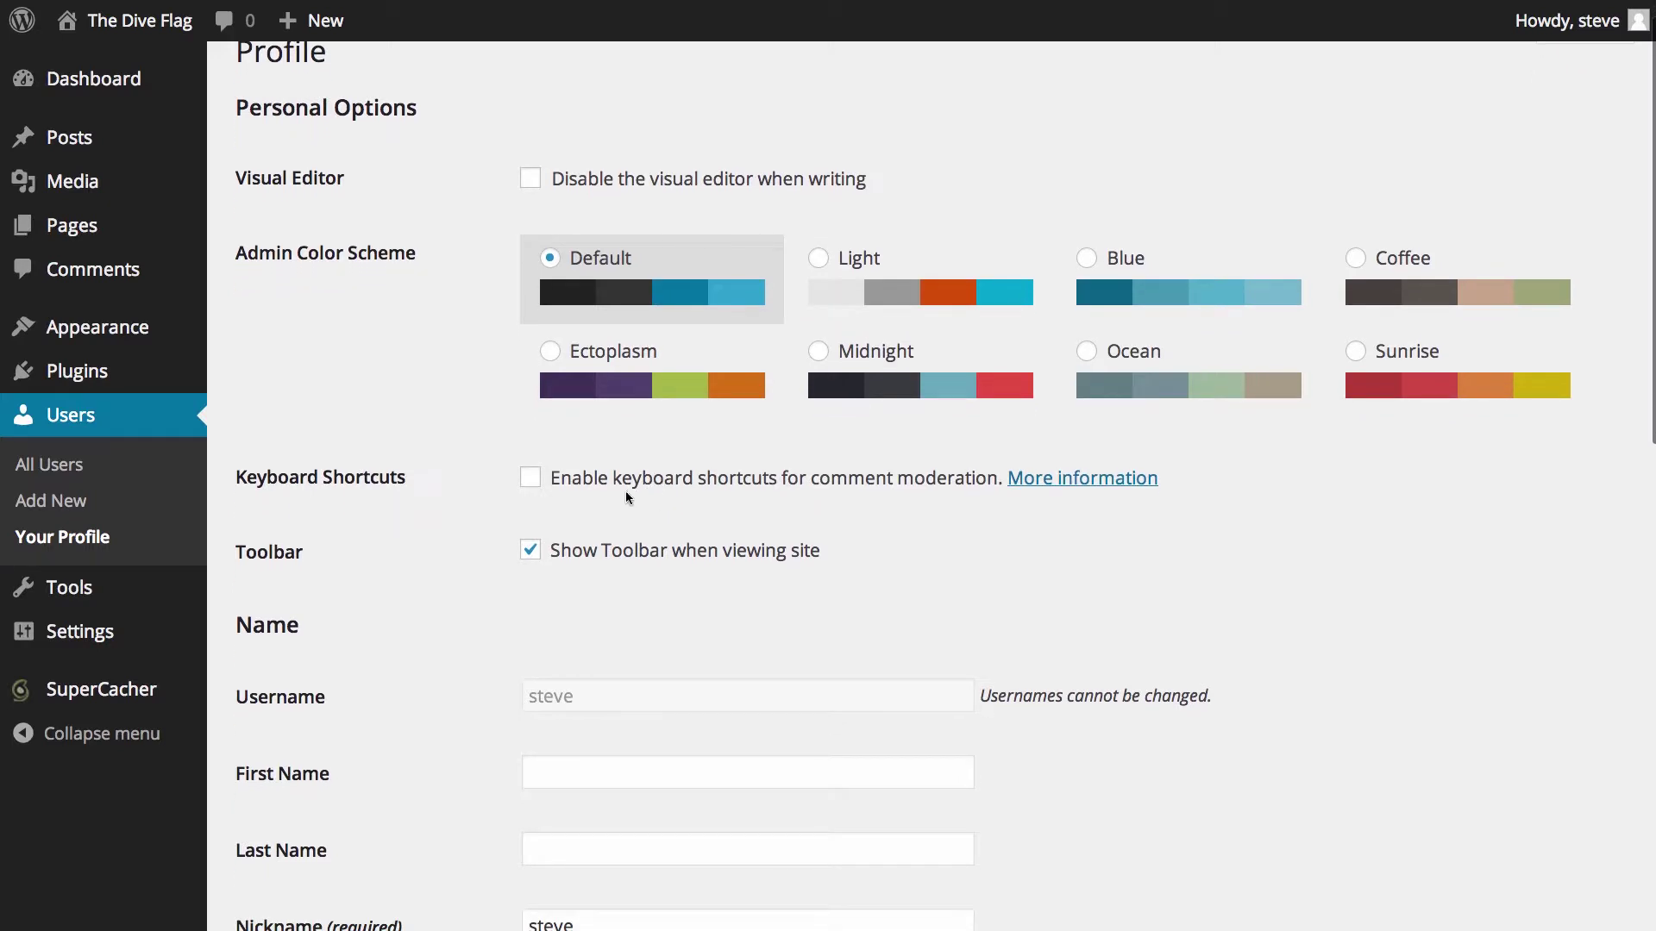
scroll(774, 495, down, 4)
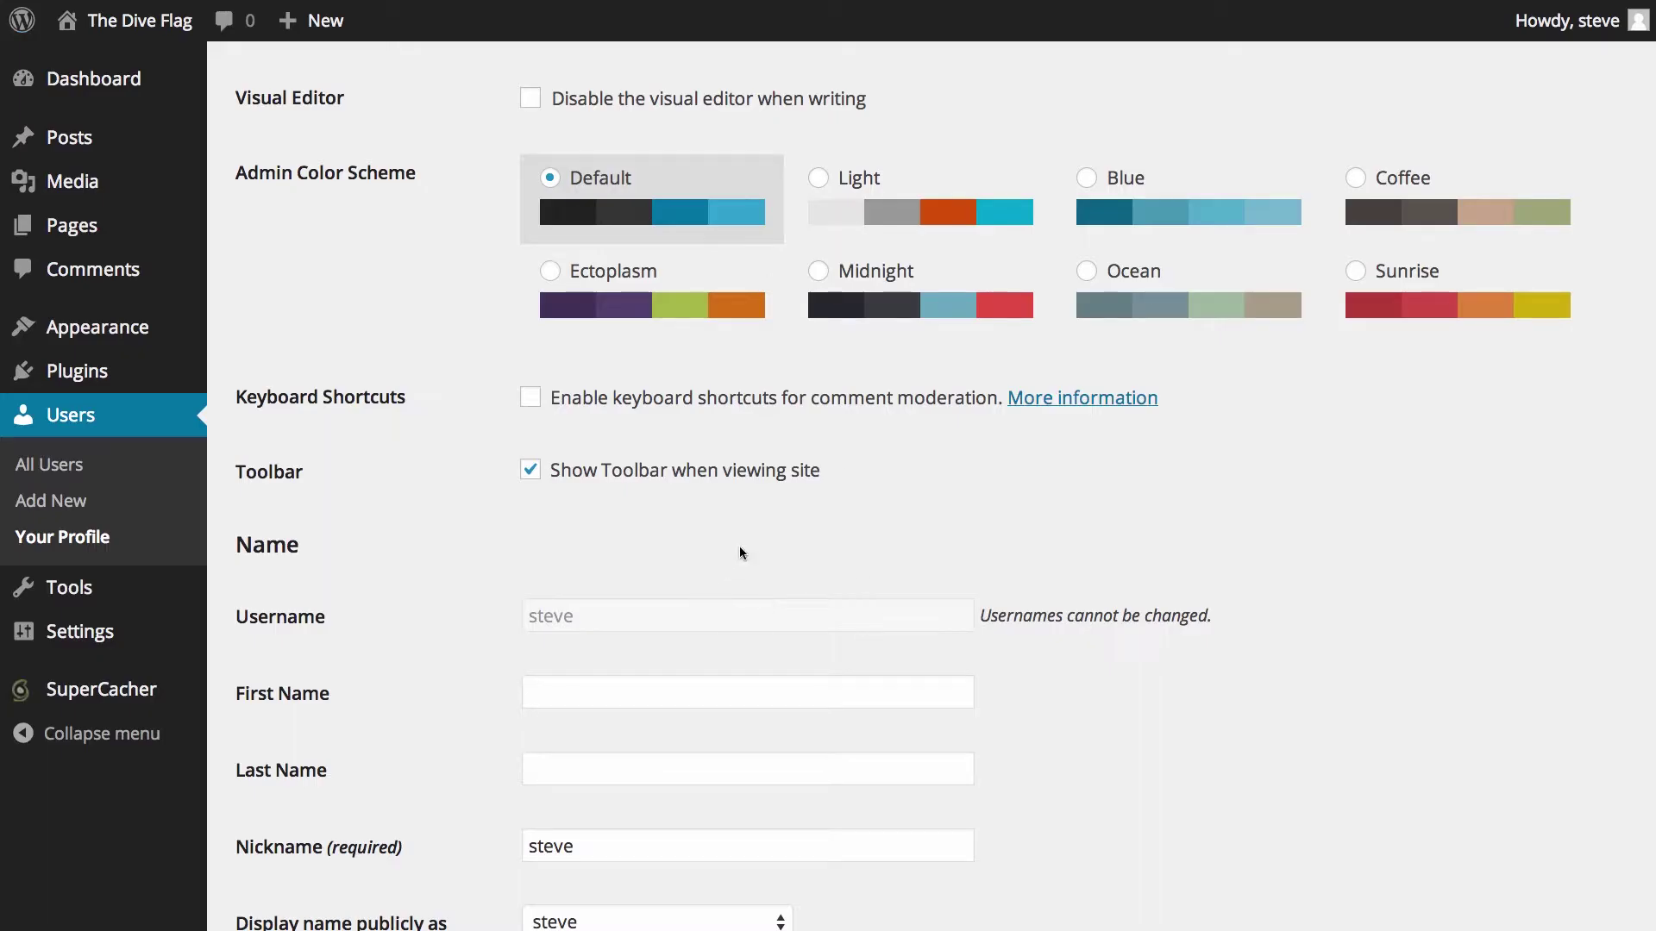
scroll(496, 496, down, 1)
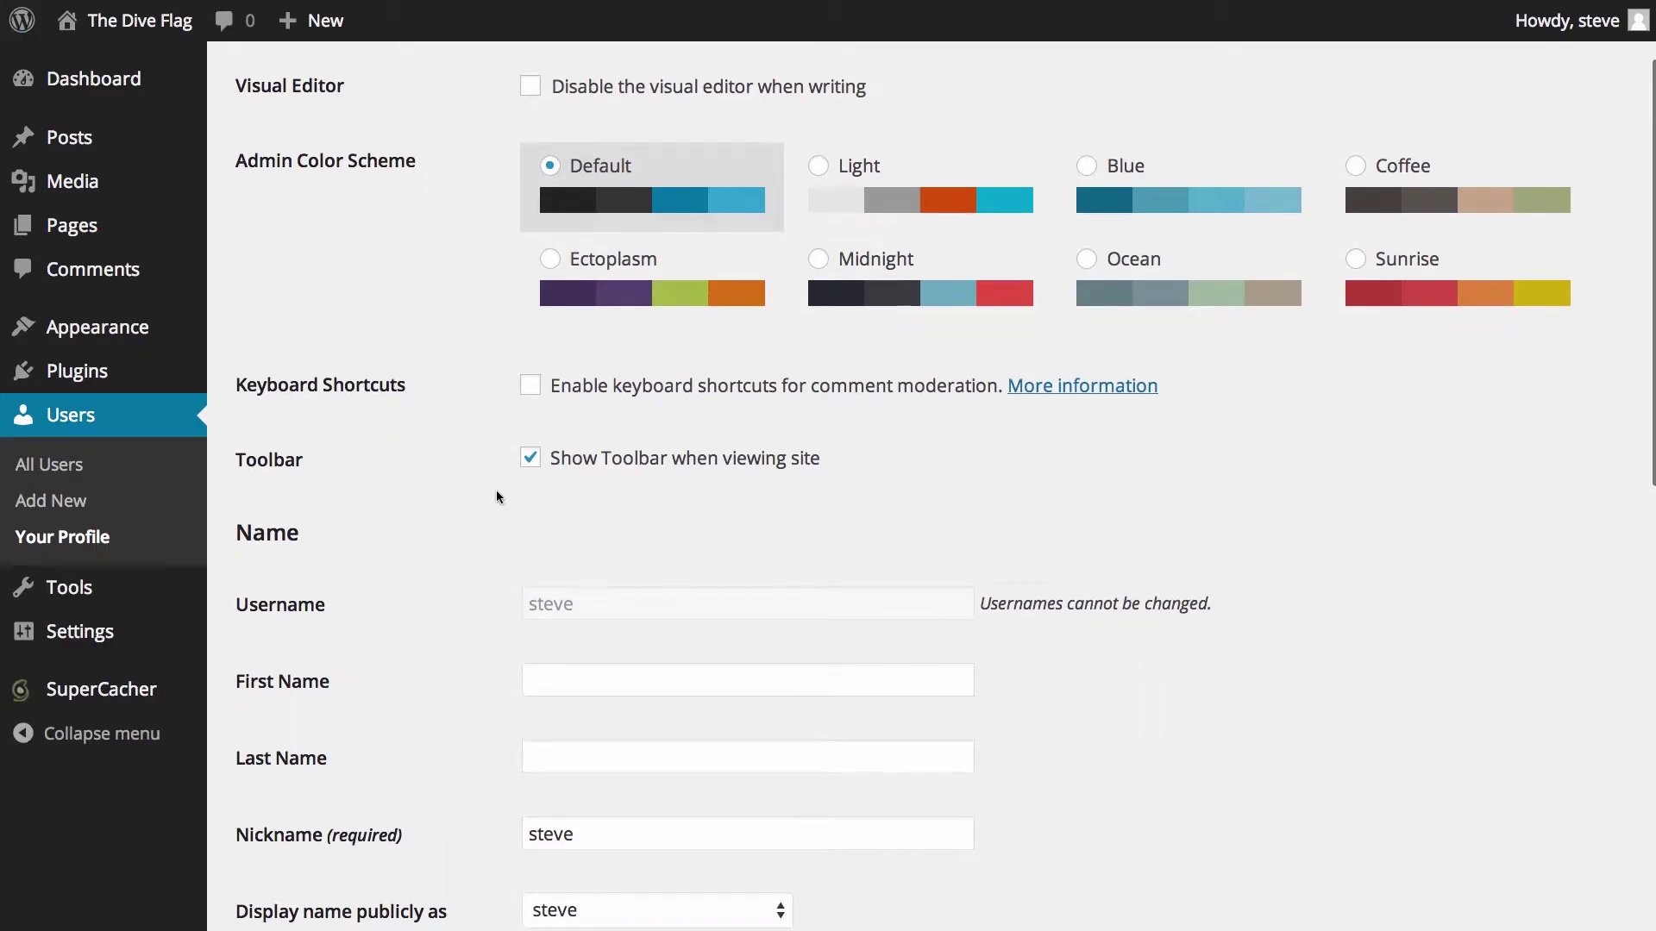
scroll(496, 497, down, 3)
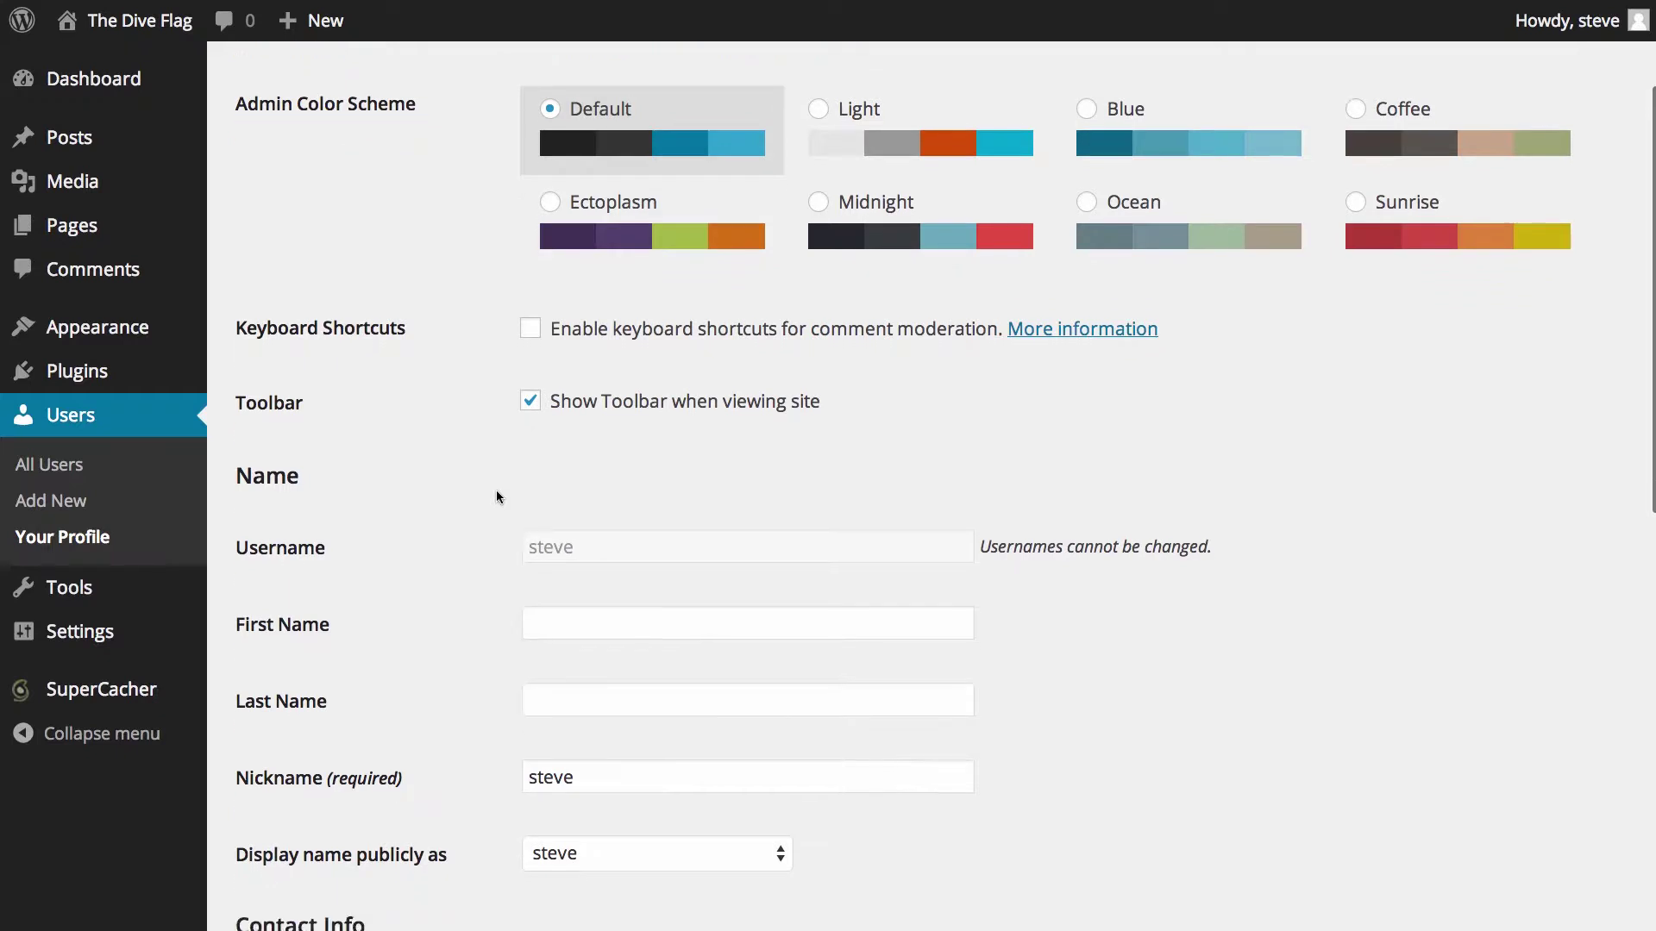
double_click(556, 474)
scroll(557, 469, down, 1)
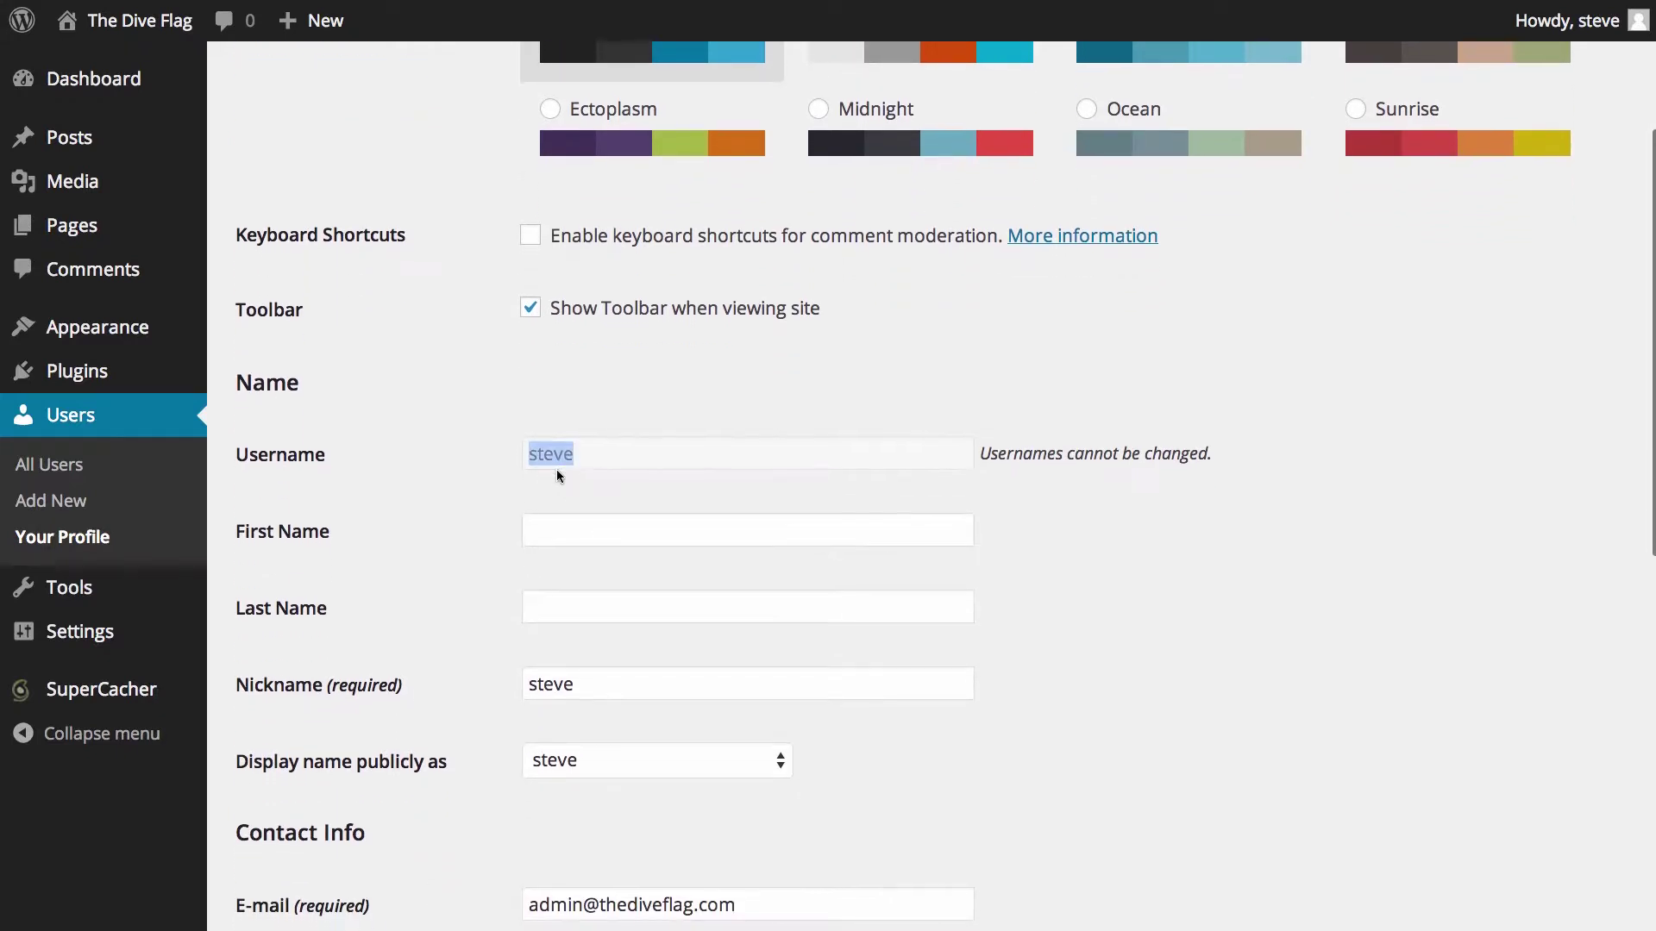
click(618, 457)
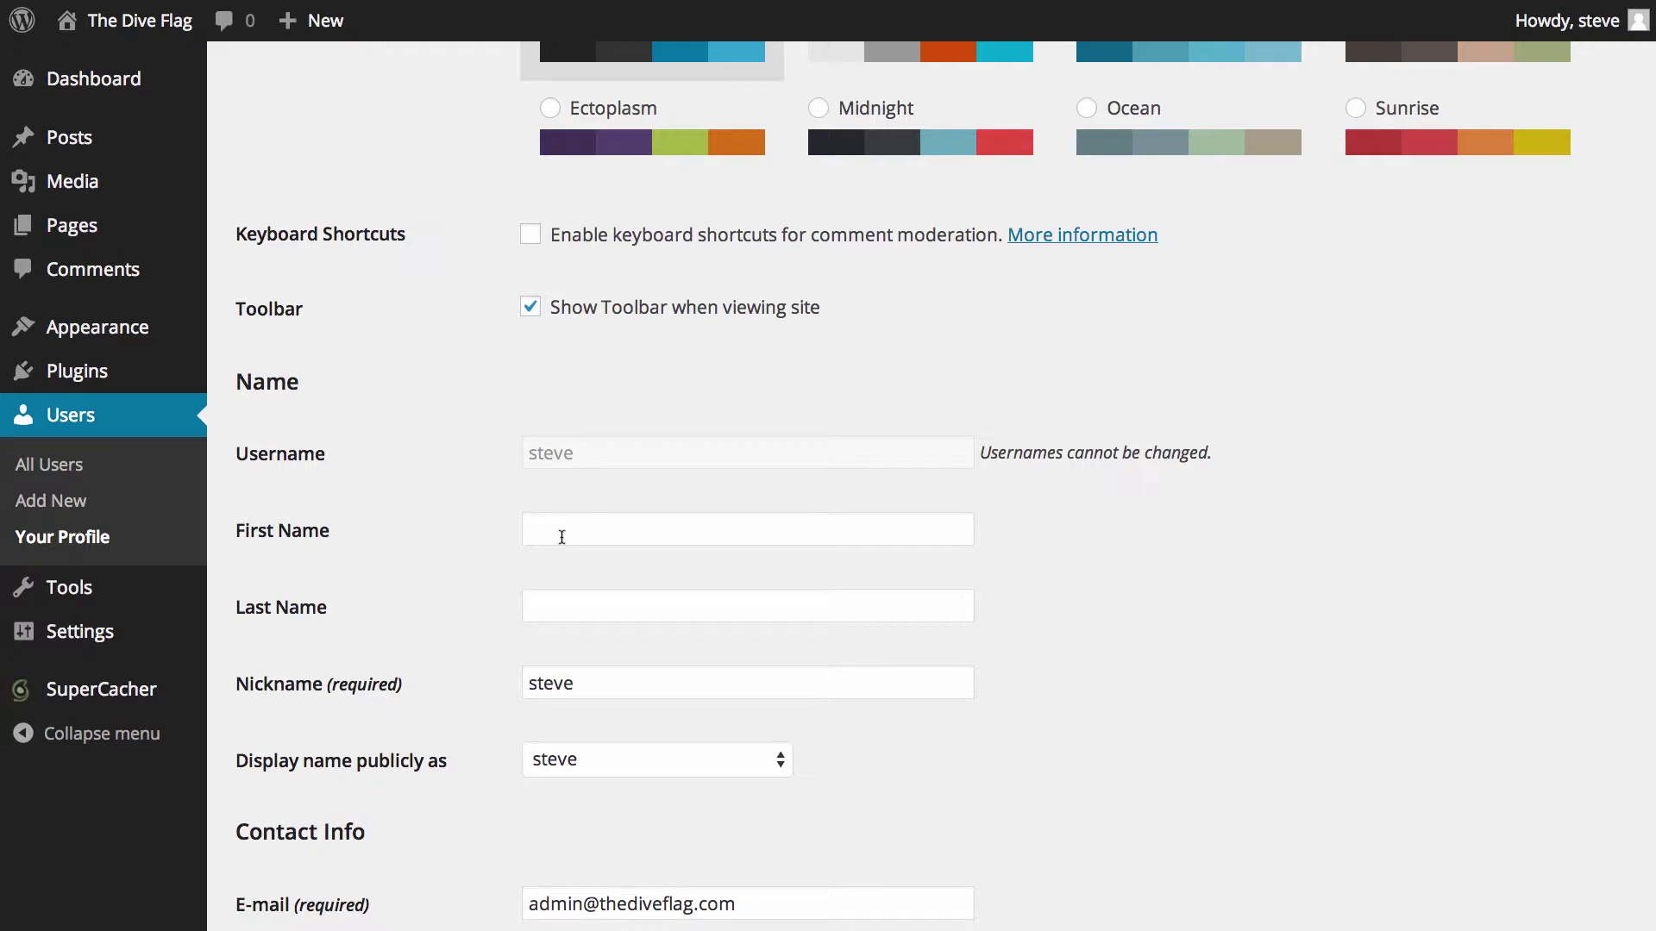
click(561, 537)
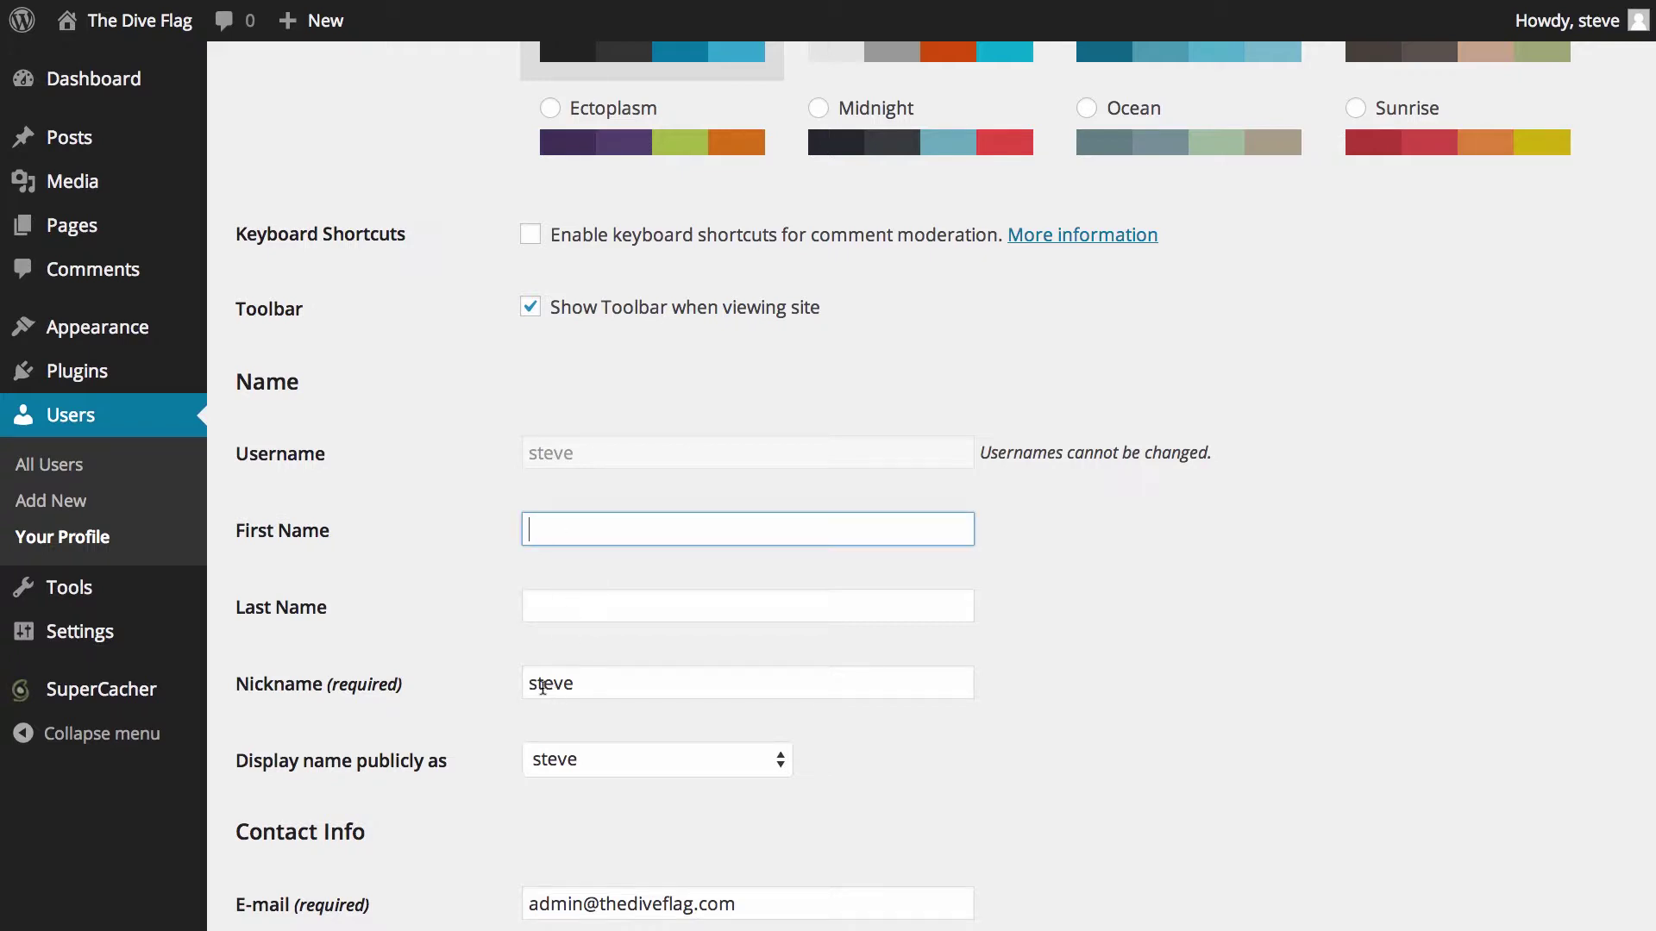
- Capitalize the first letter of the profile's nickname, look over the contact, biography and password fields, and update the profile
drag(537, 686, 517, 685)
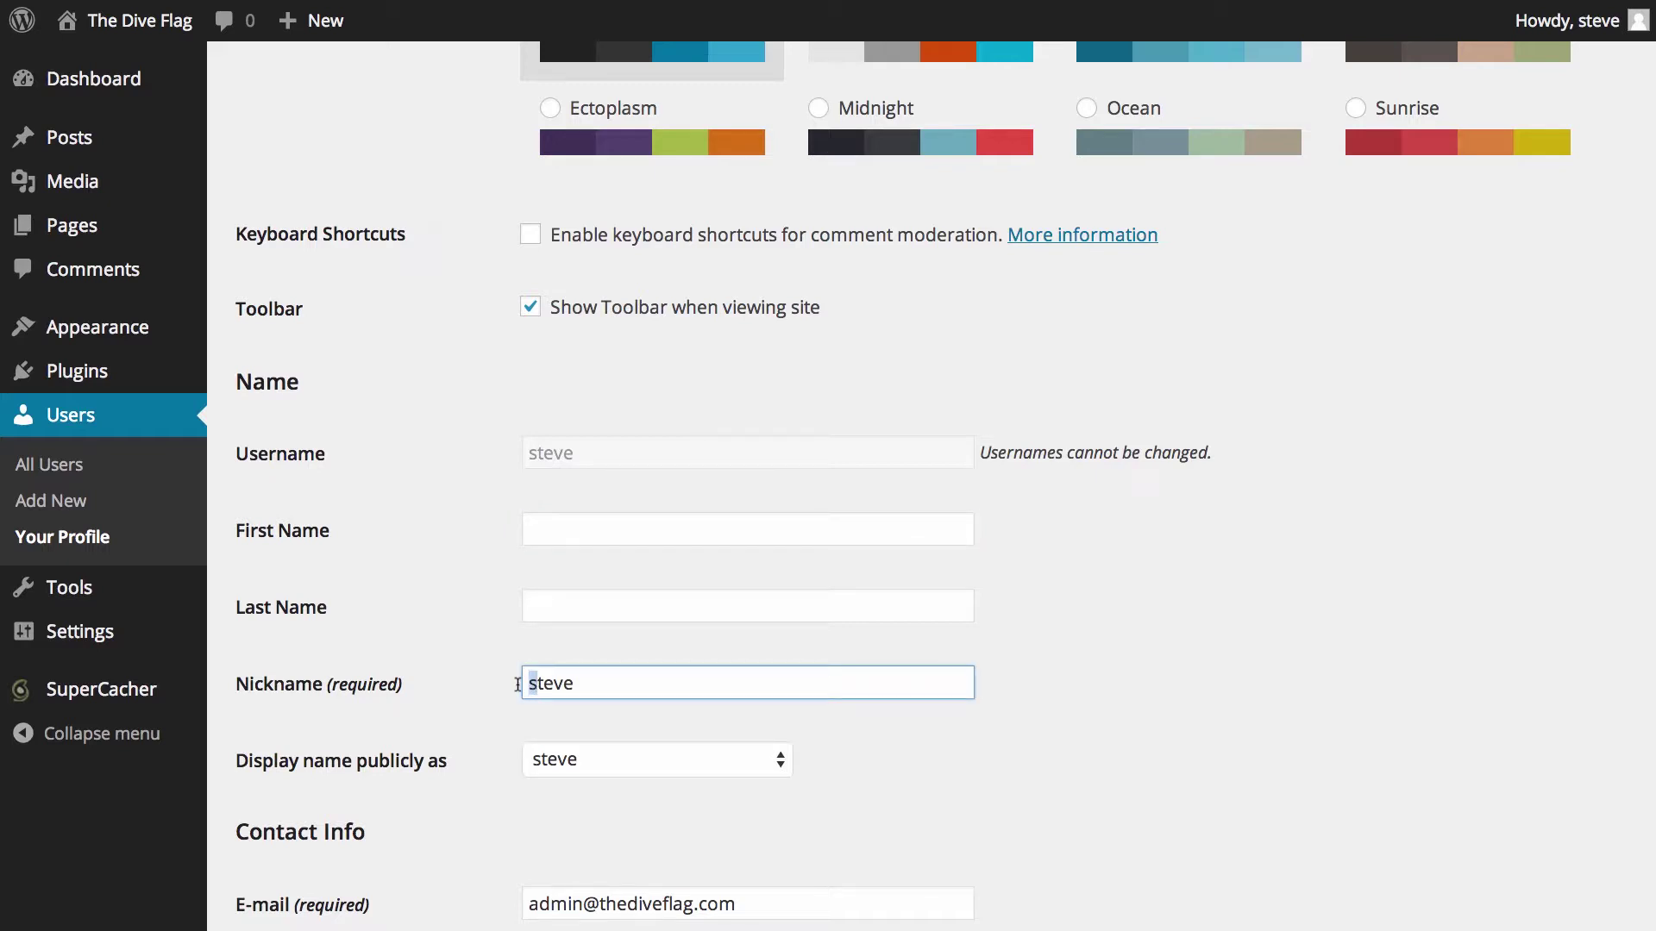
text(S)
scroll(417, 638, down, 5)
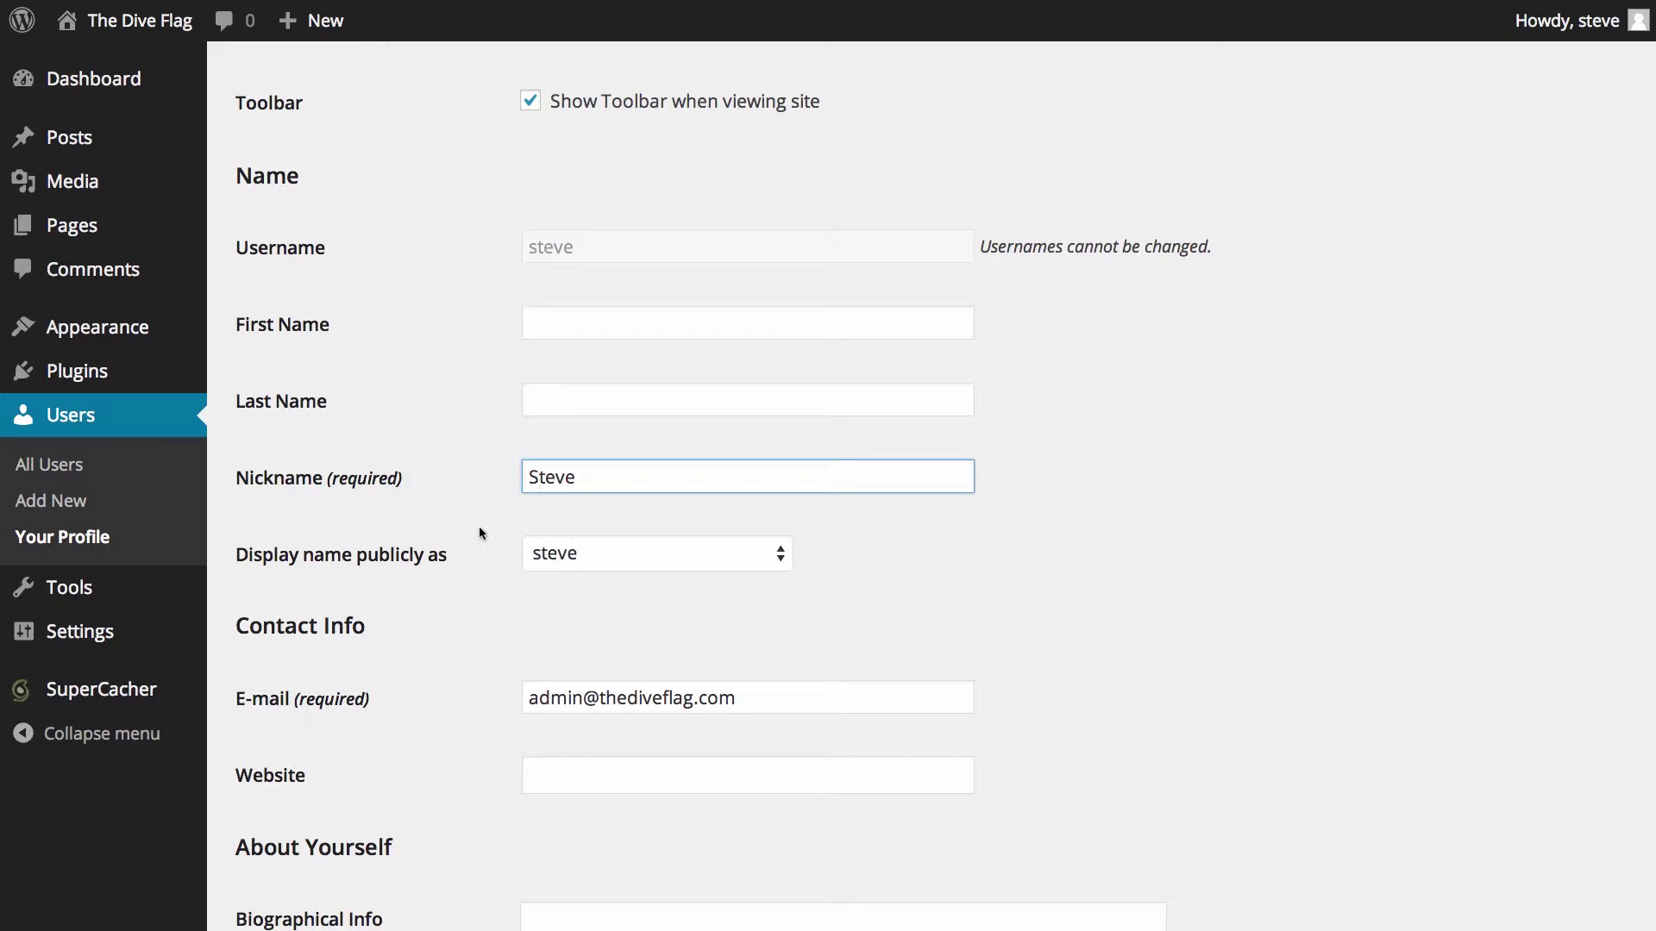
scroll(472, 613, down, 2)
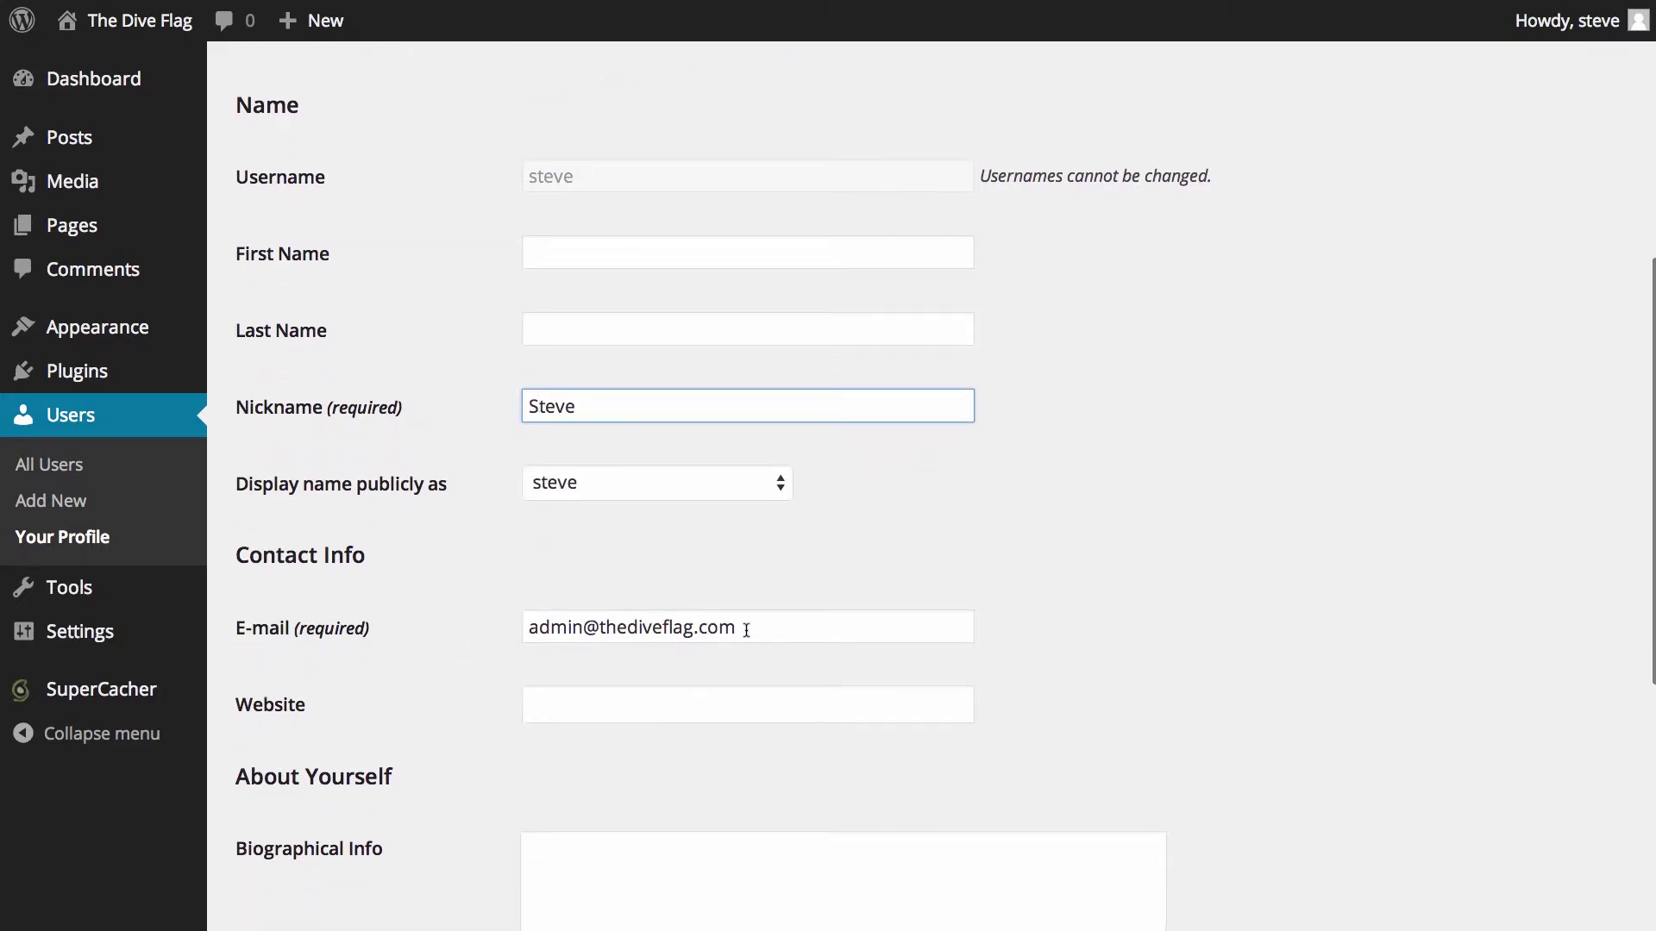
scroll(745, 628, down, 3)
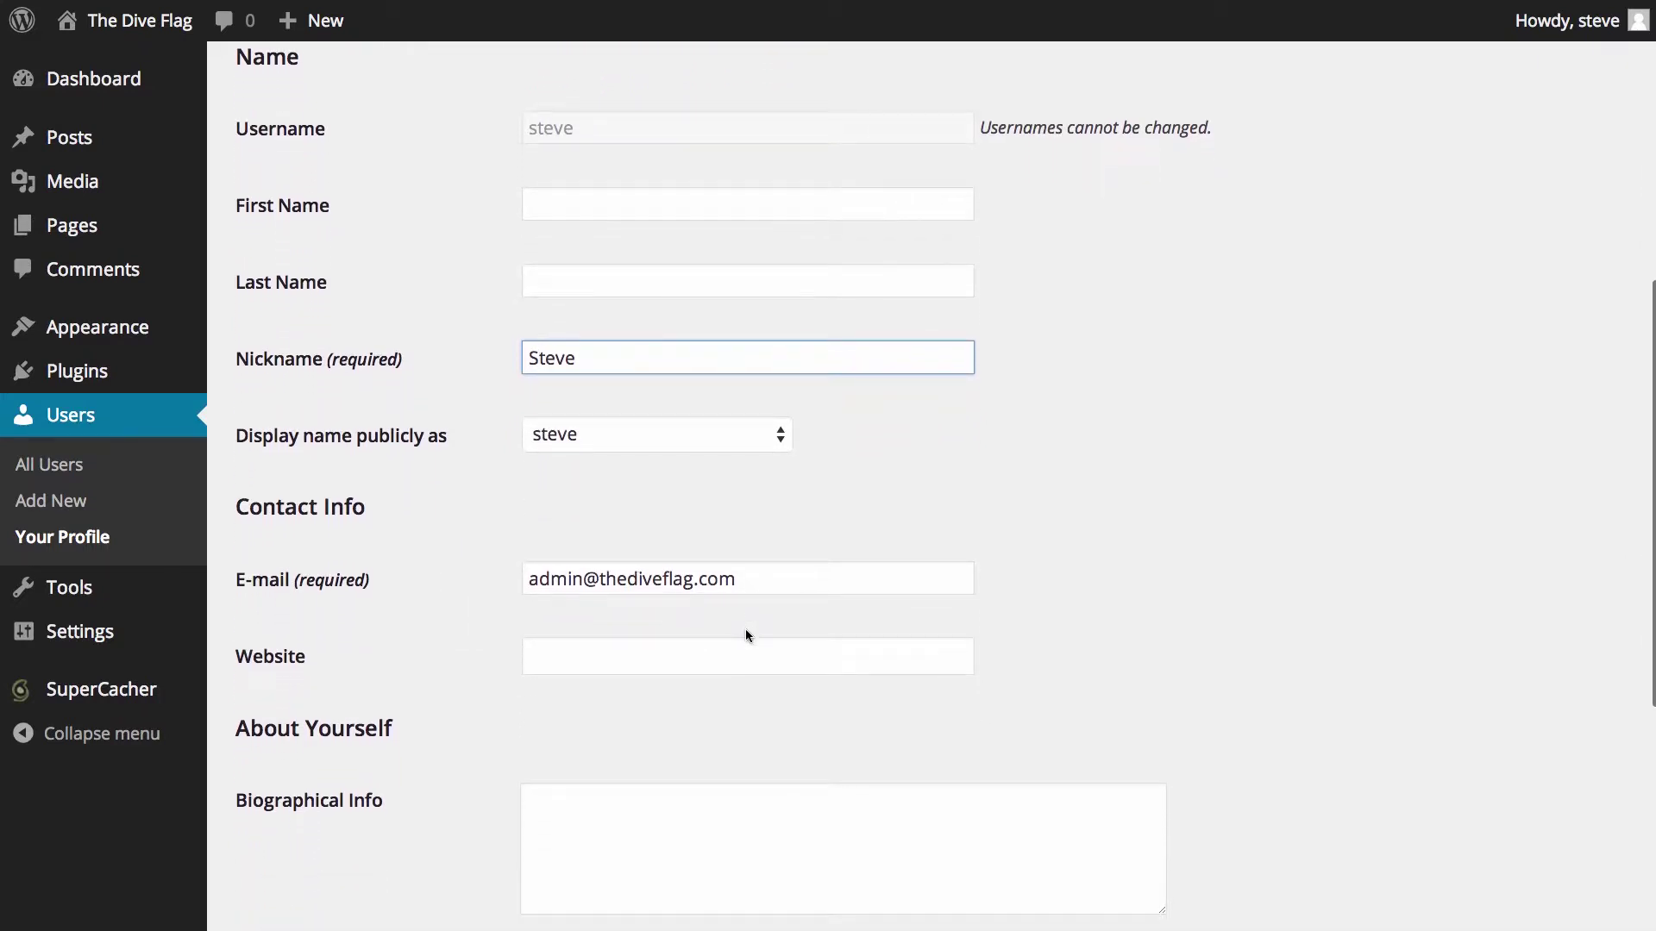
click(584, 601)
scroll(583, 602, down, 6)
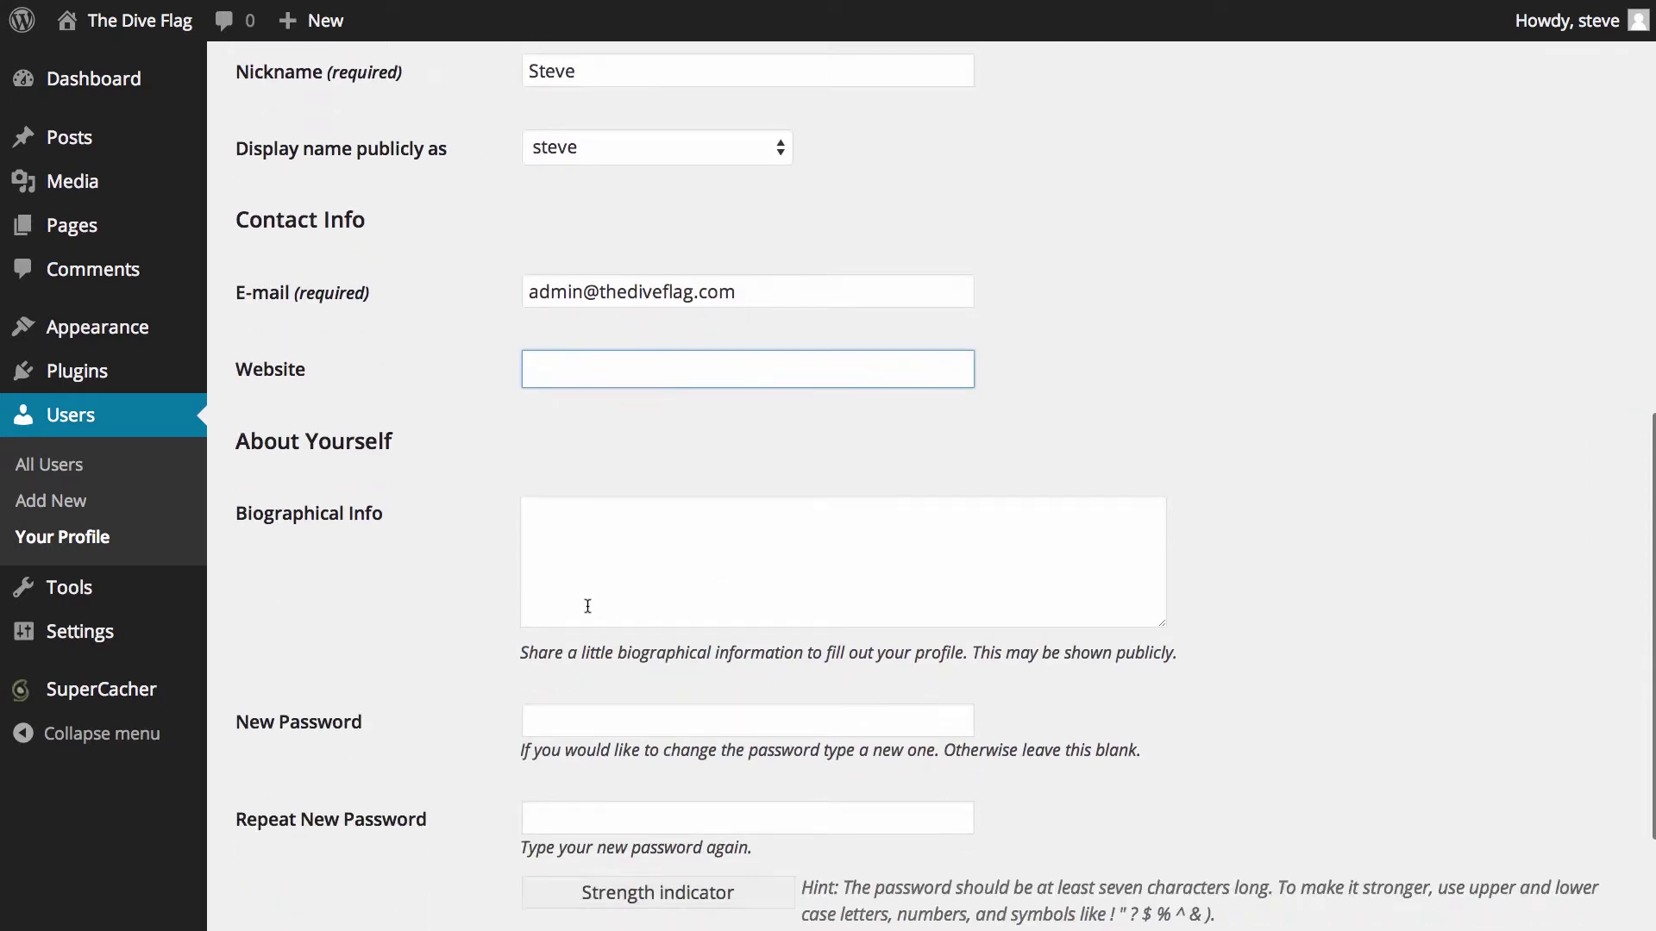
click(621, 564)
scroll(621, 564, down, 5)
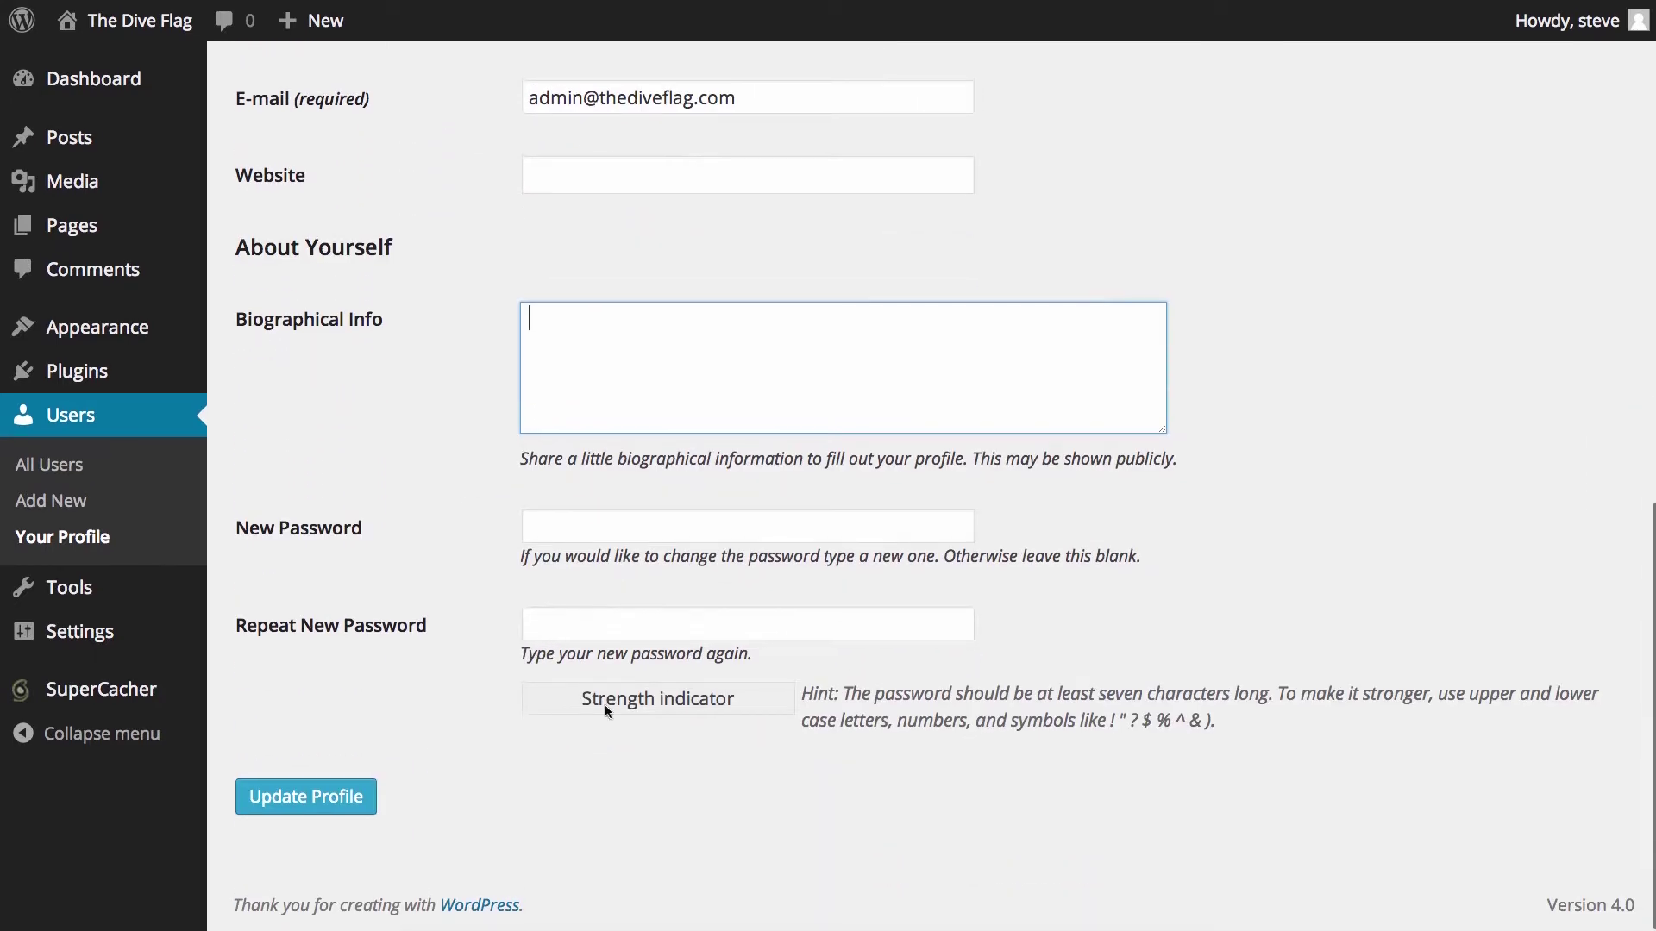
click(341, 802)
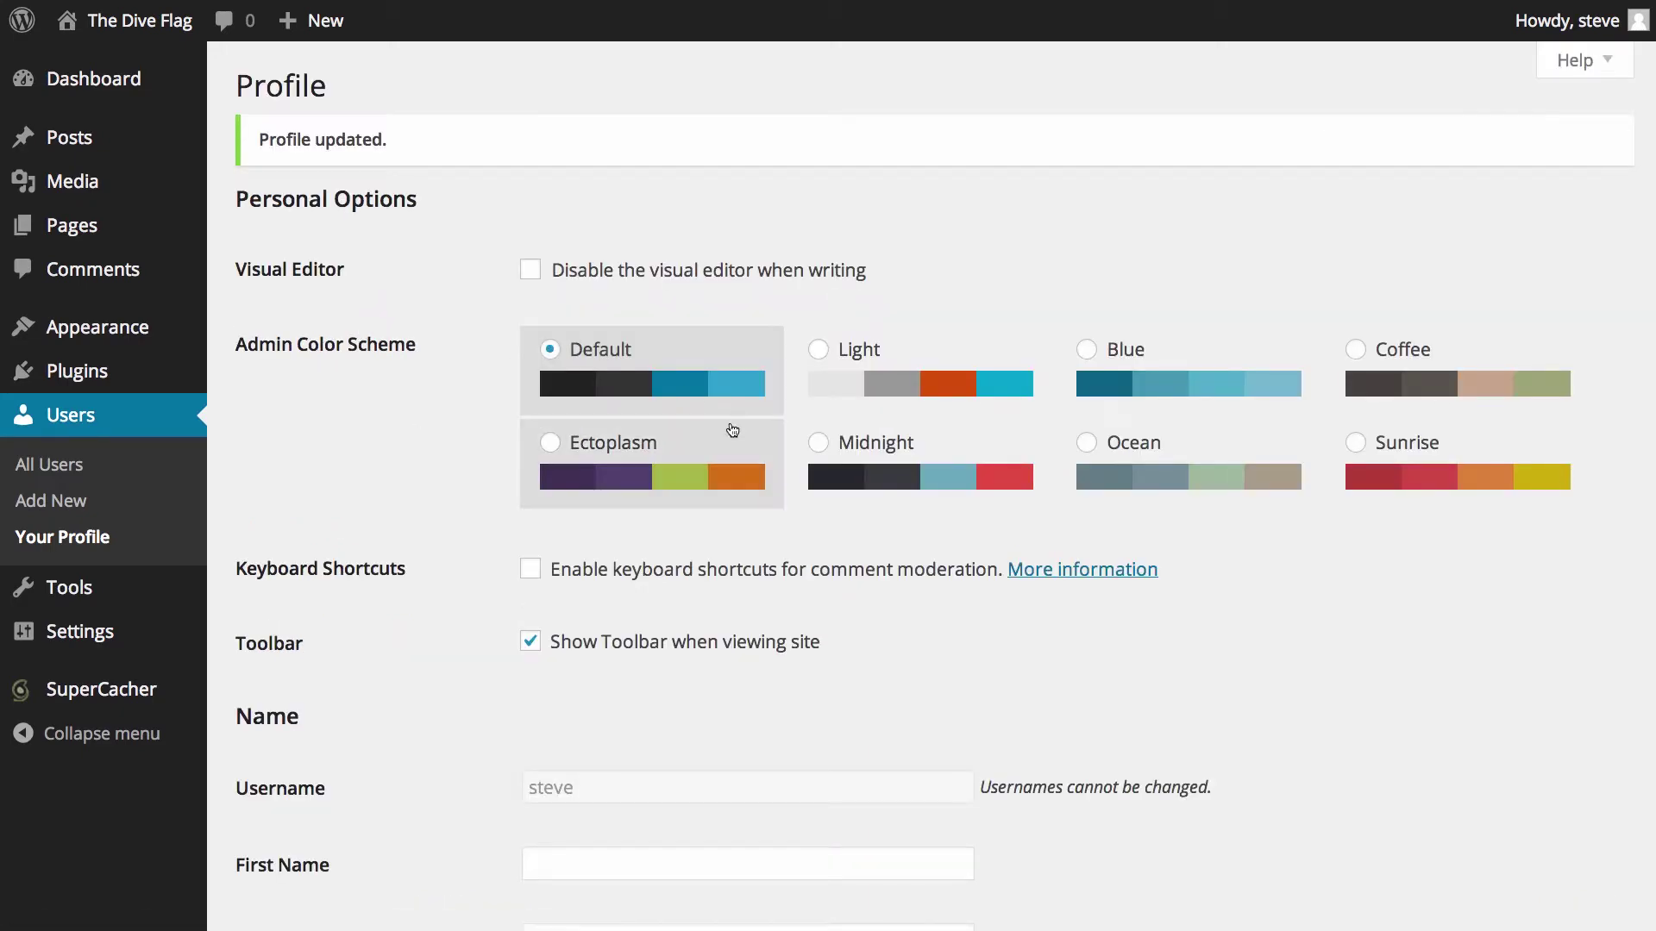
- Set the publicly displayed name to the capitalized nickname and update the profile
scroll(706, 432, down, 10)
click(594, 676)
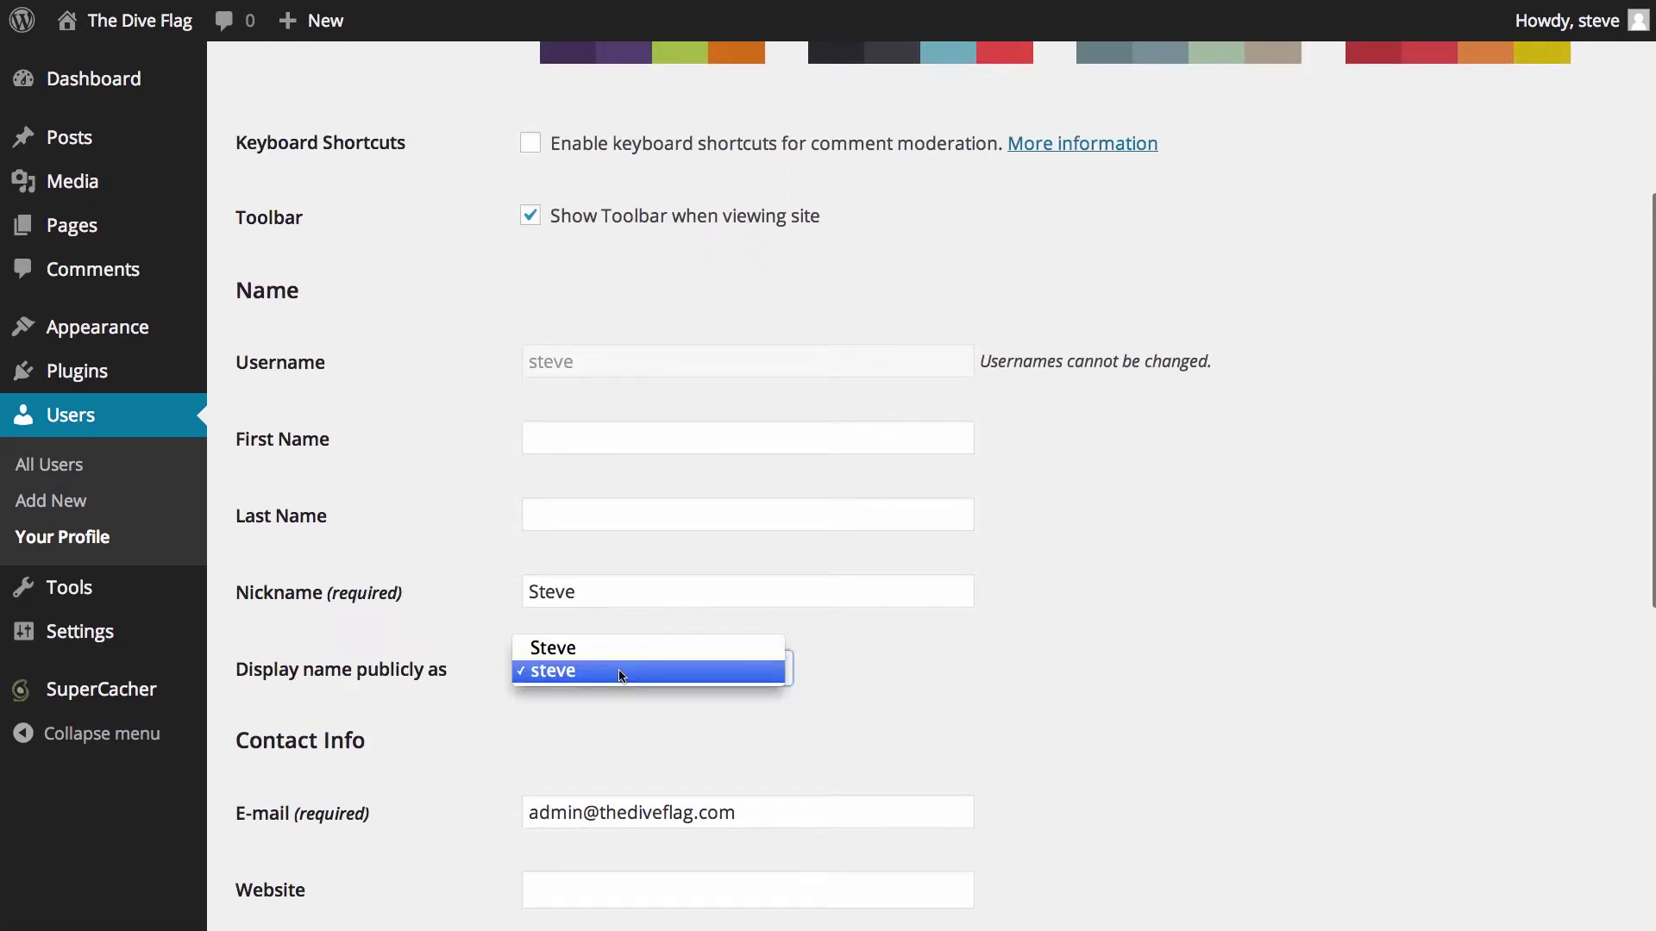
click(619, 652)
scroll(319, 681, down, 10)
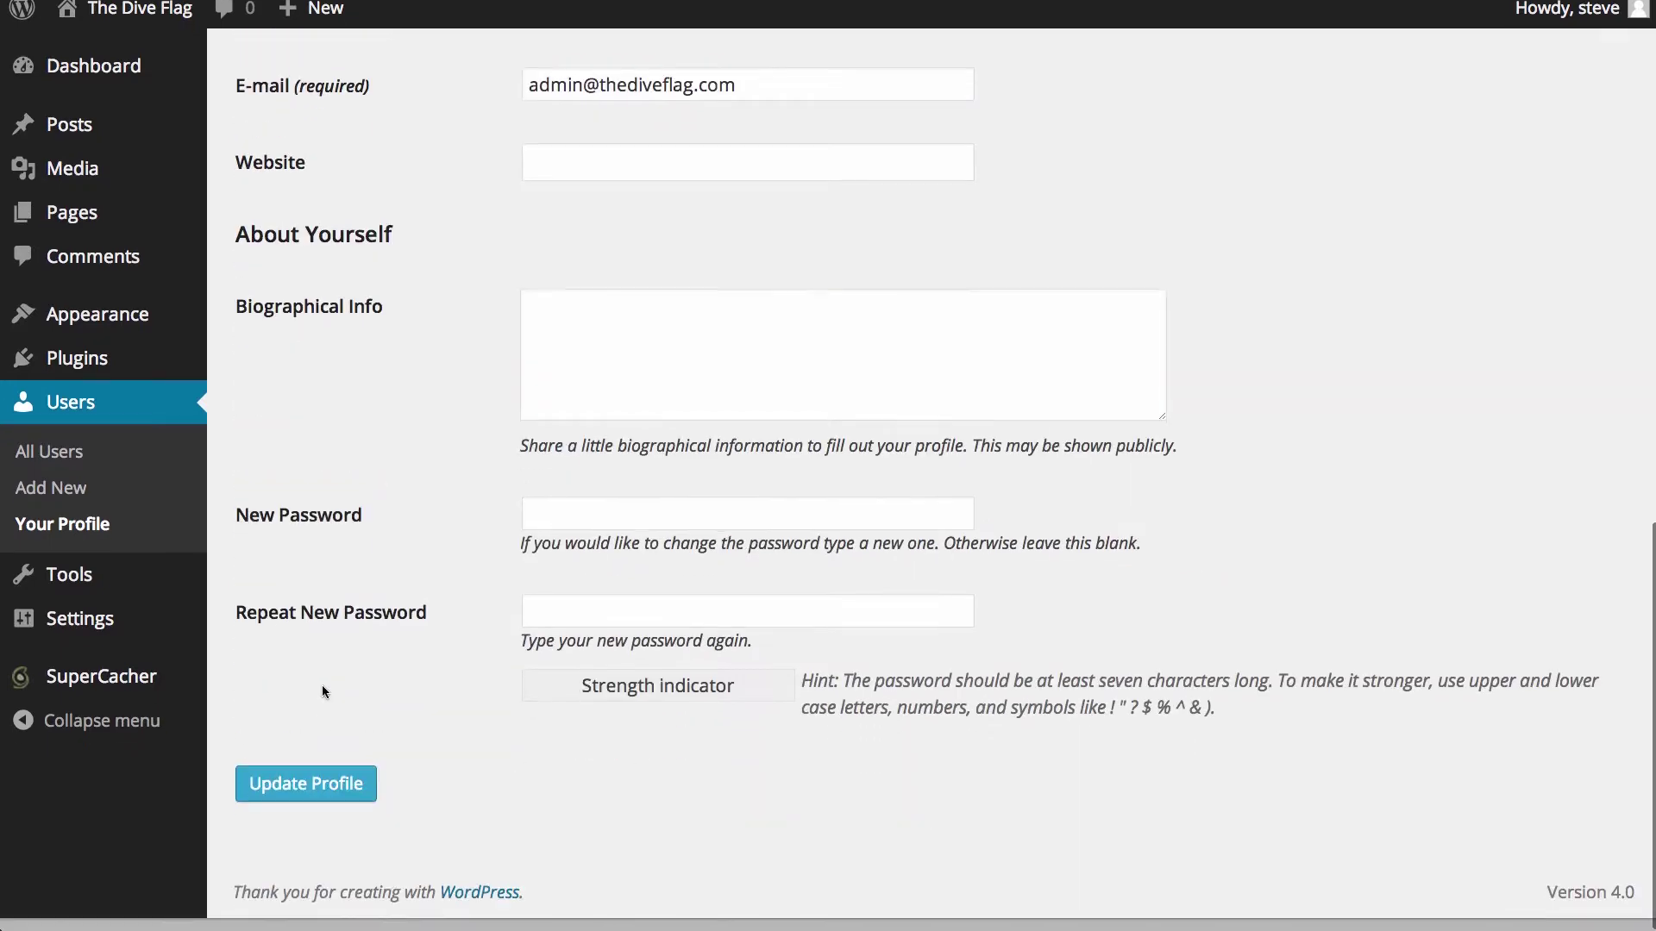
key(Return)
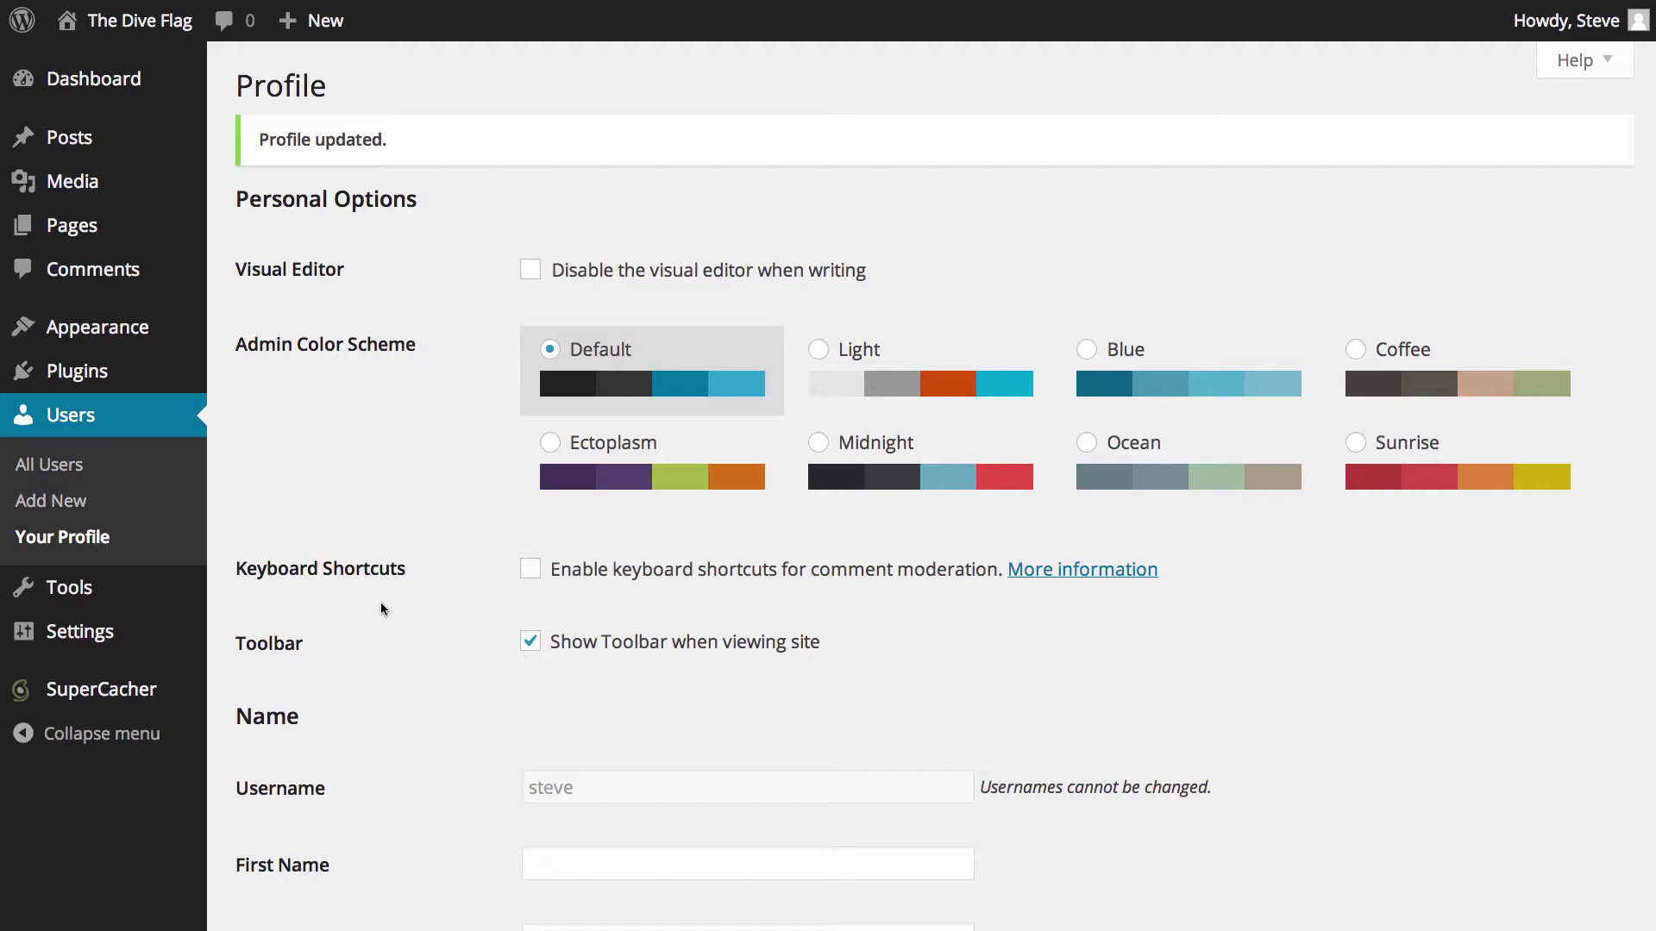
- View the Available Tools, Import and Export pages of the Tools section in turn
mouse_move(131, 603)
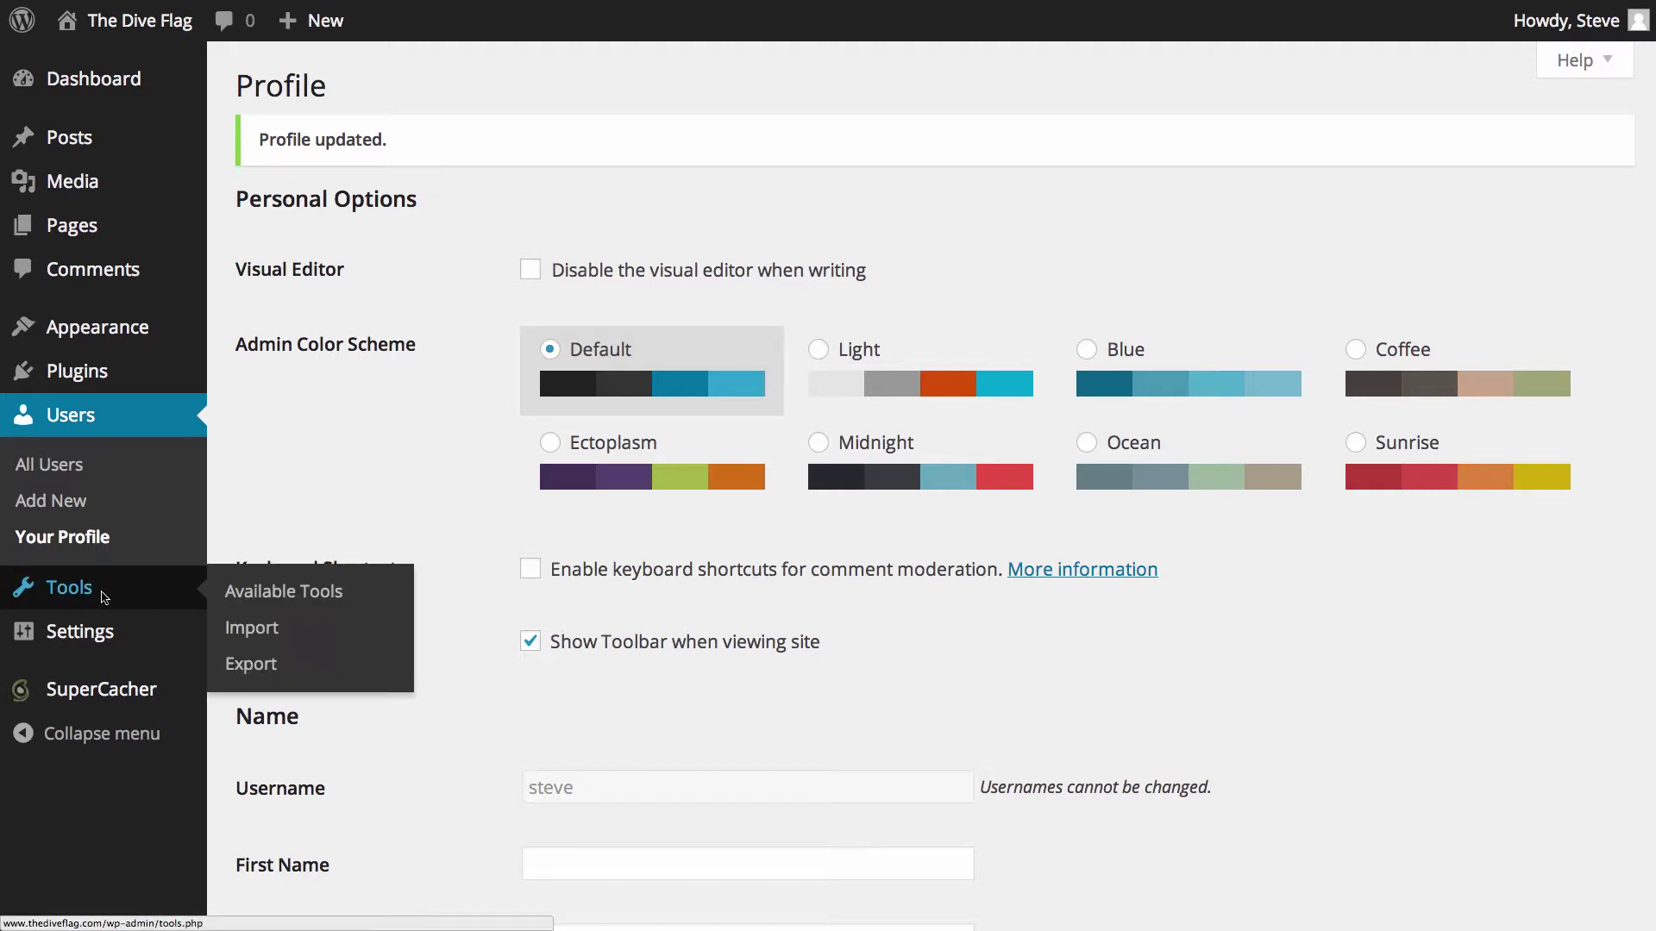
click(104, 597)
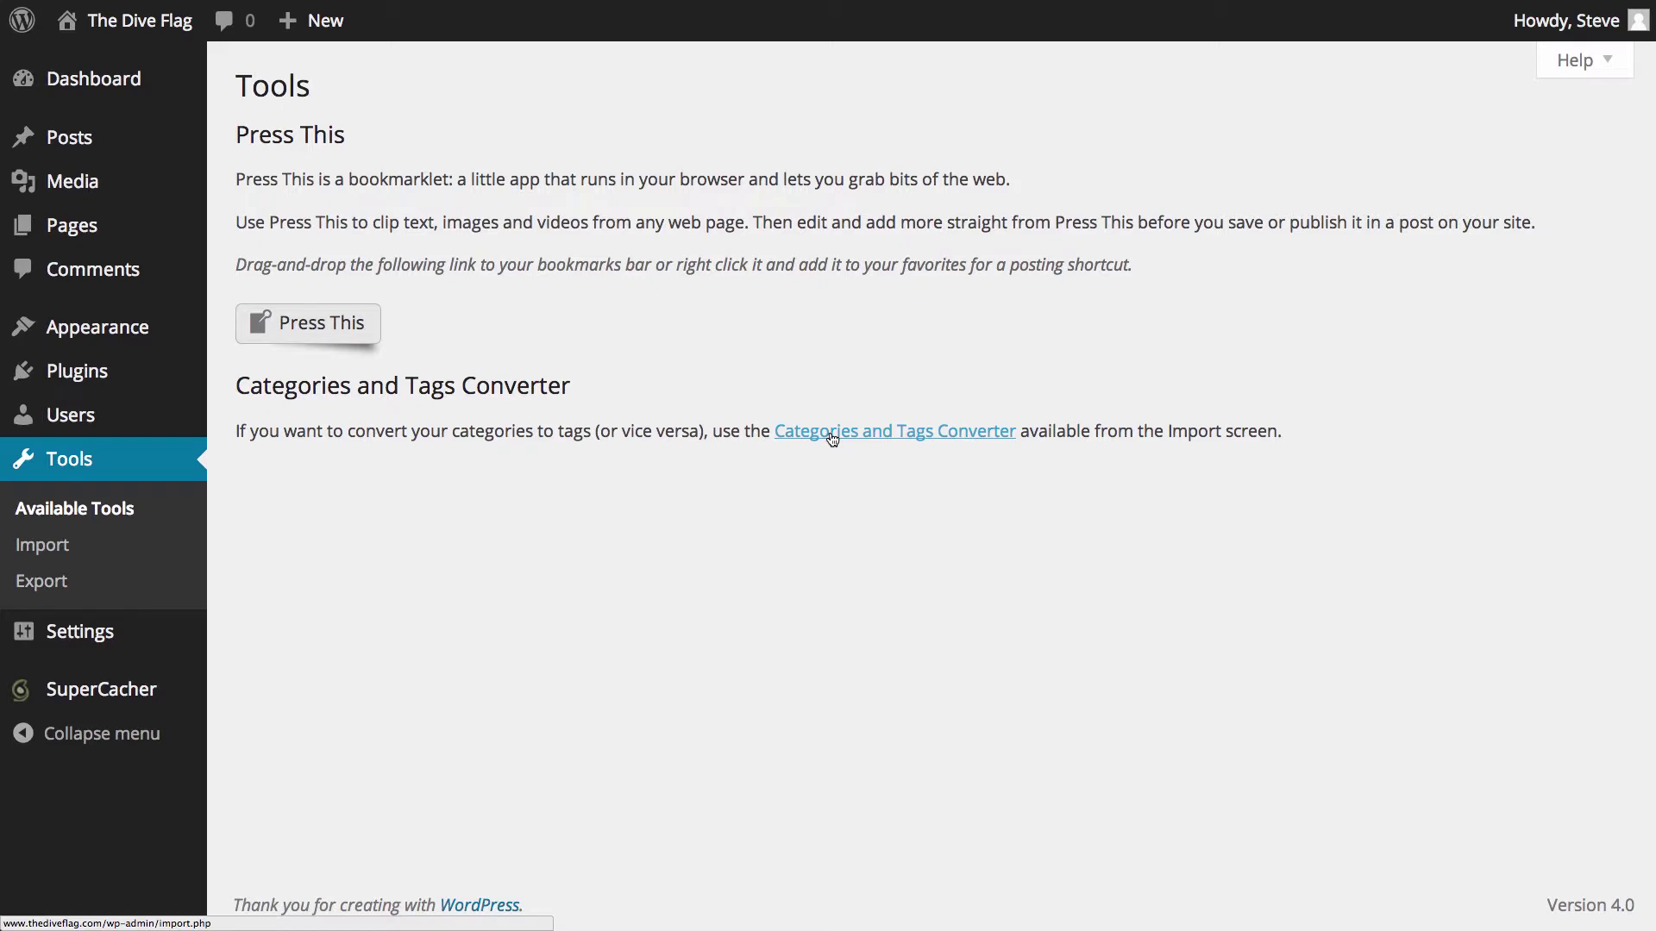
click(127, 548)
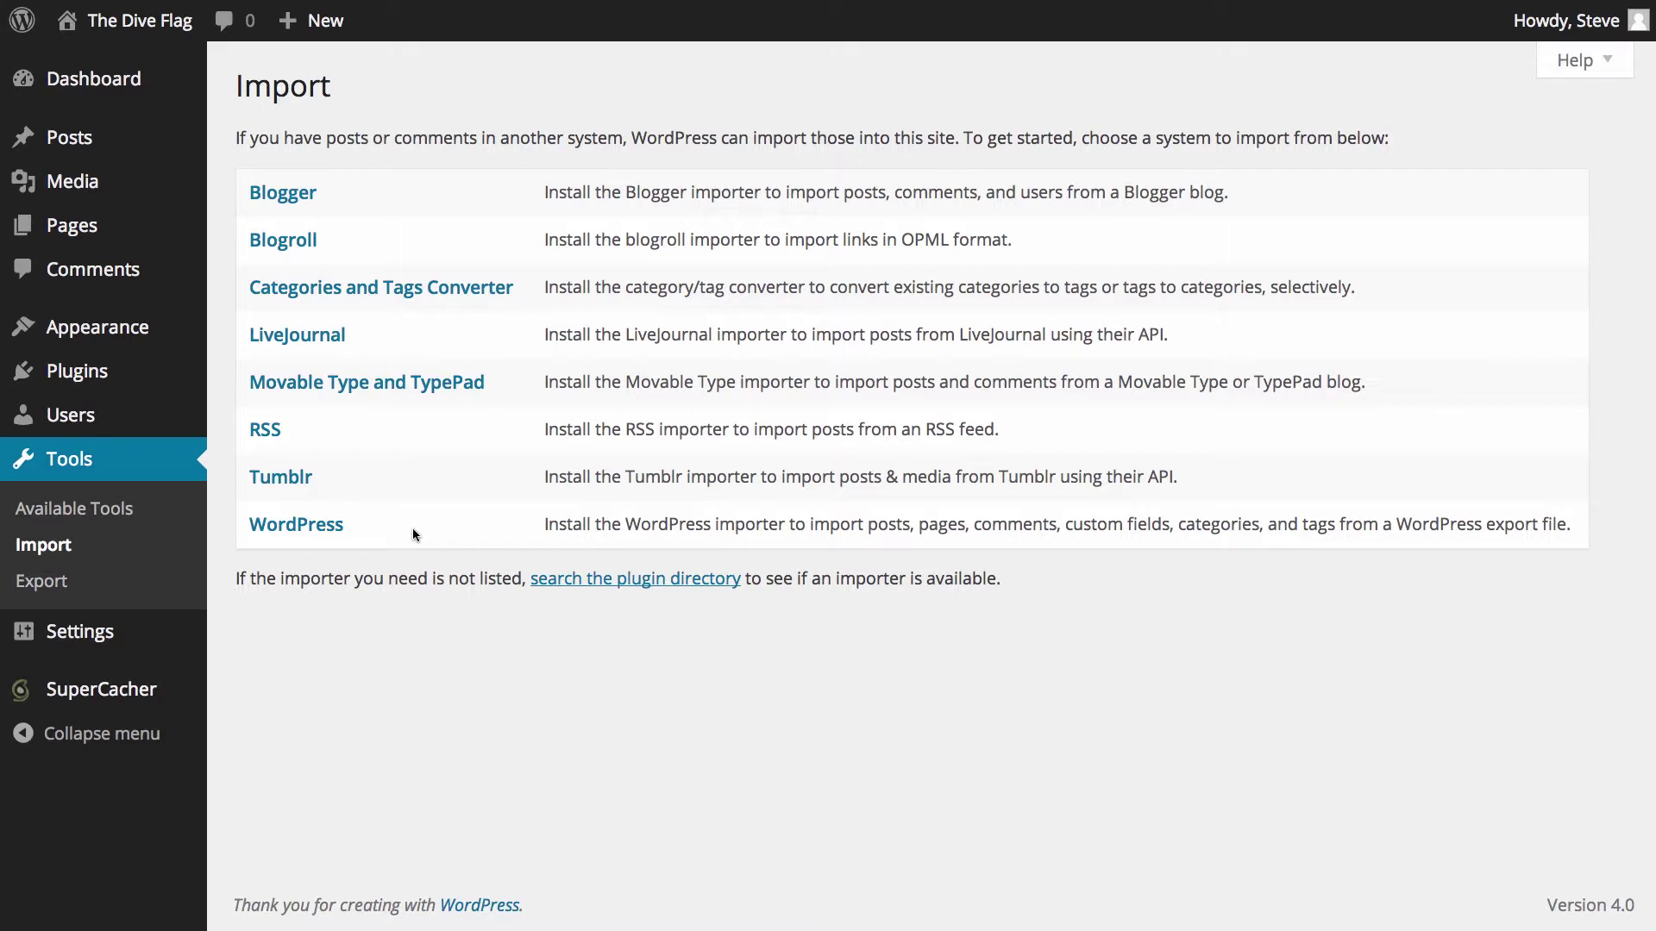
click(100, 581)
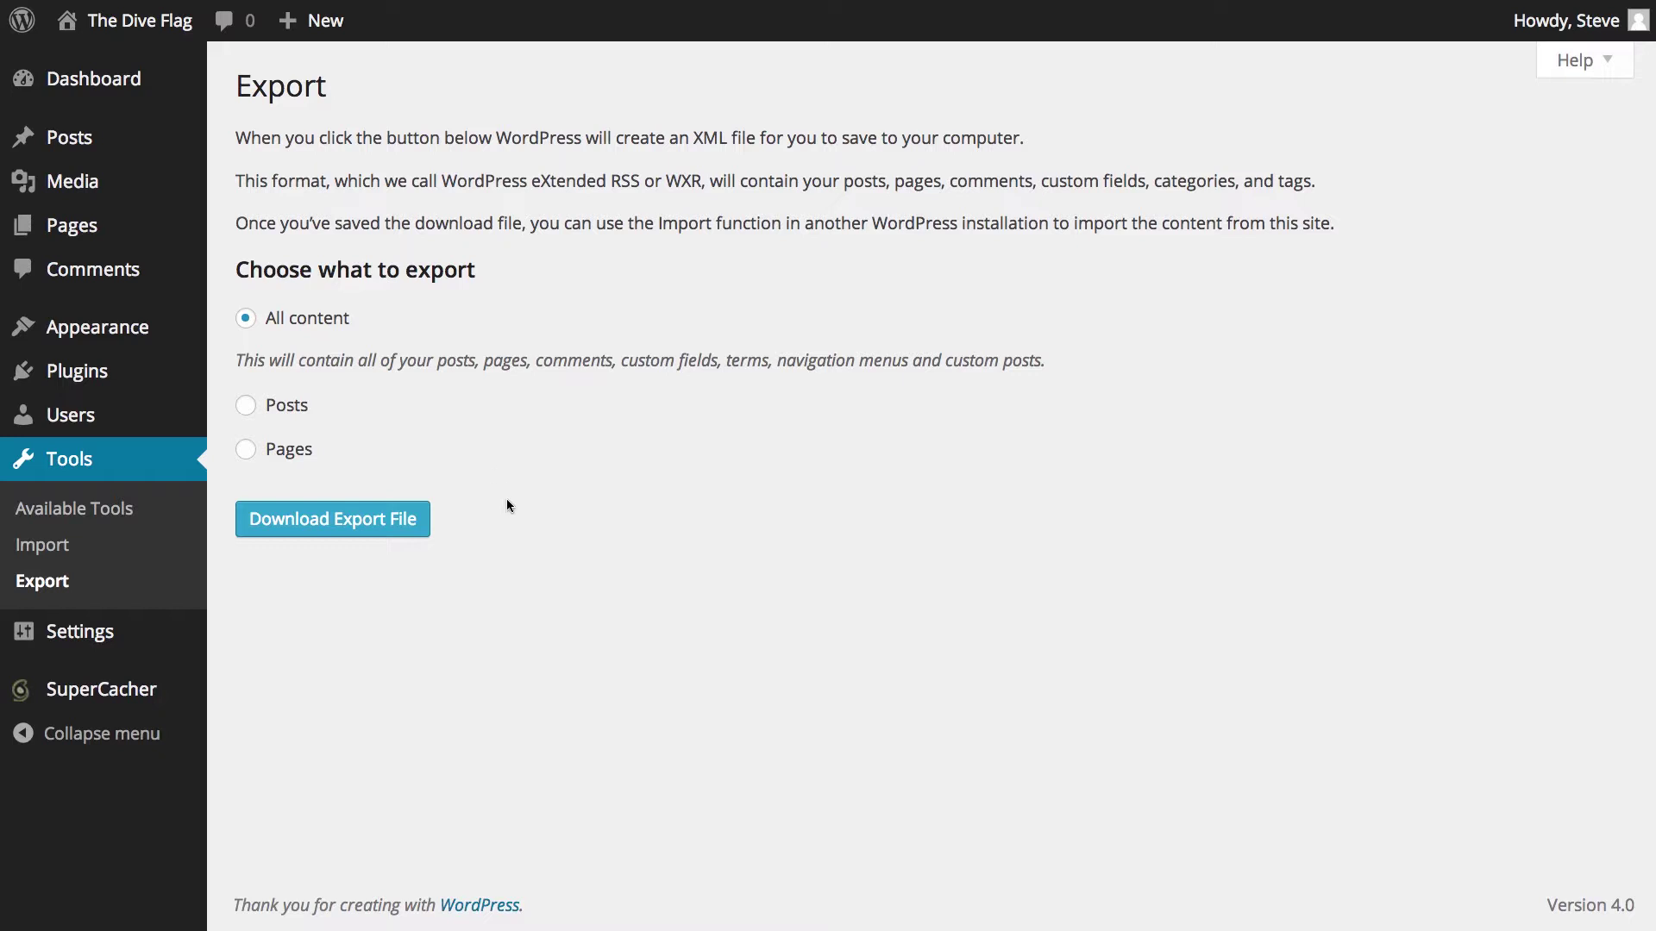
- Open the General settings and examine the site title, tagline, addresses, membership and default role options
click(95, 638)
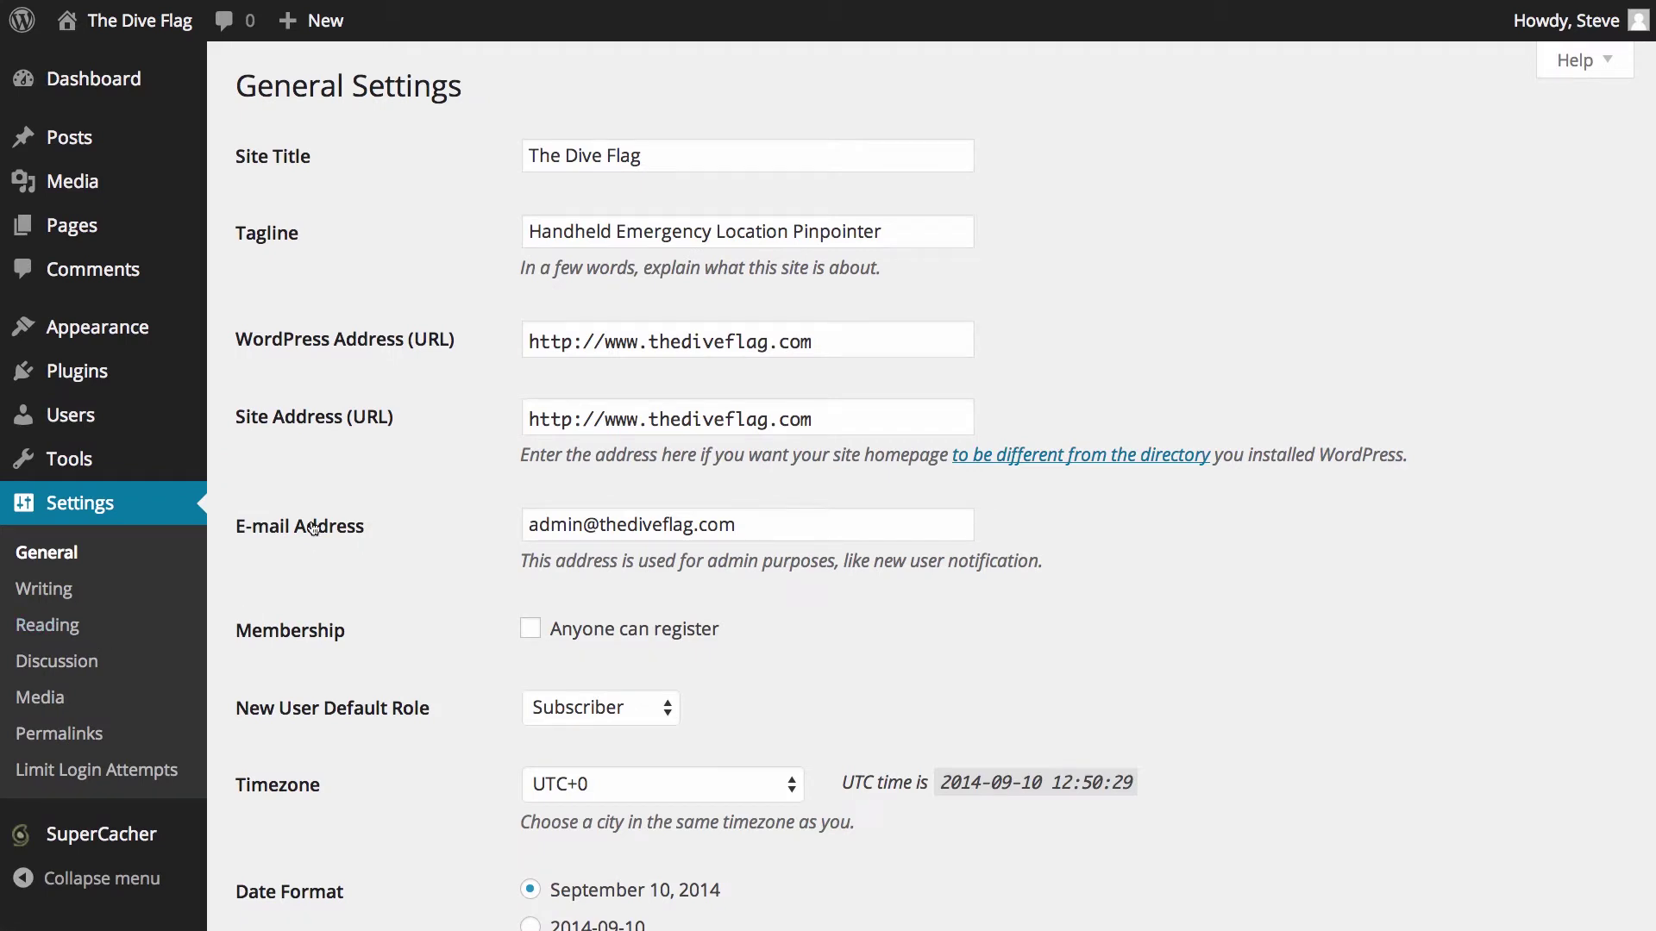
scroll(1173, 138, down, 1)
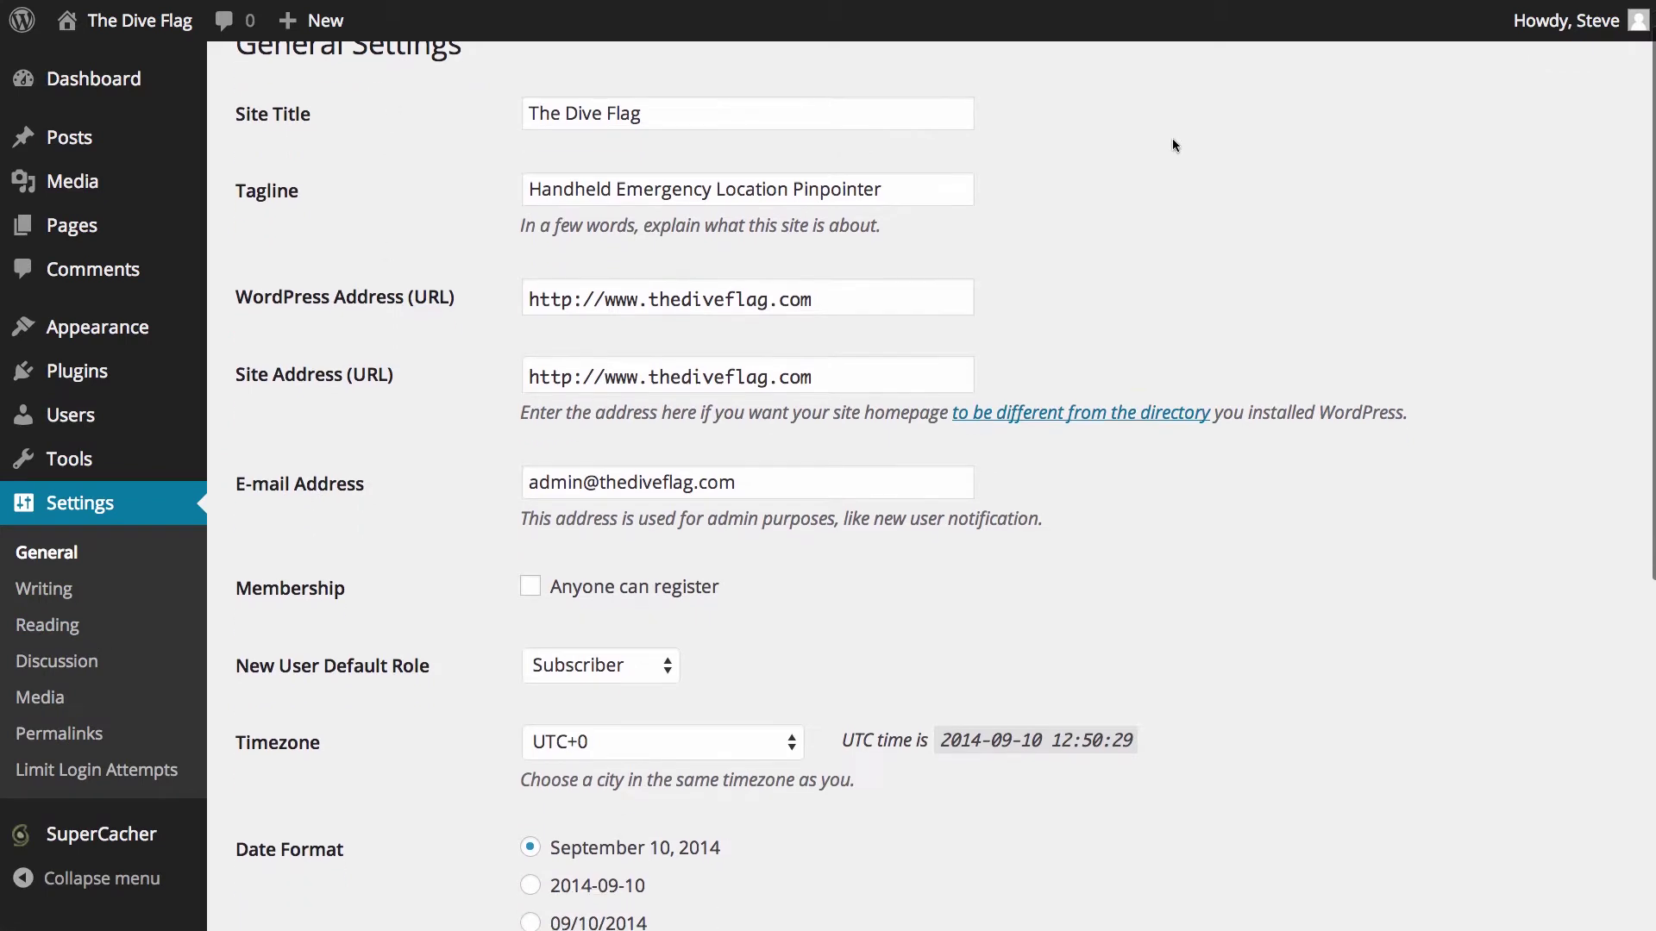
scroll(429, 129, down, 3)
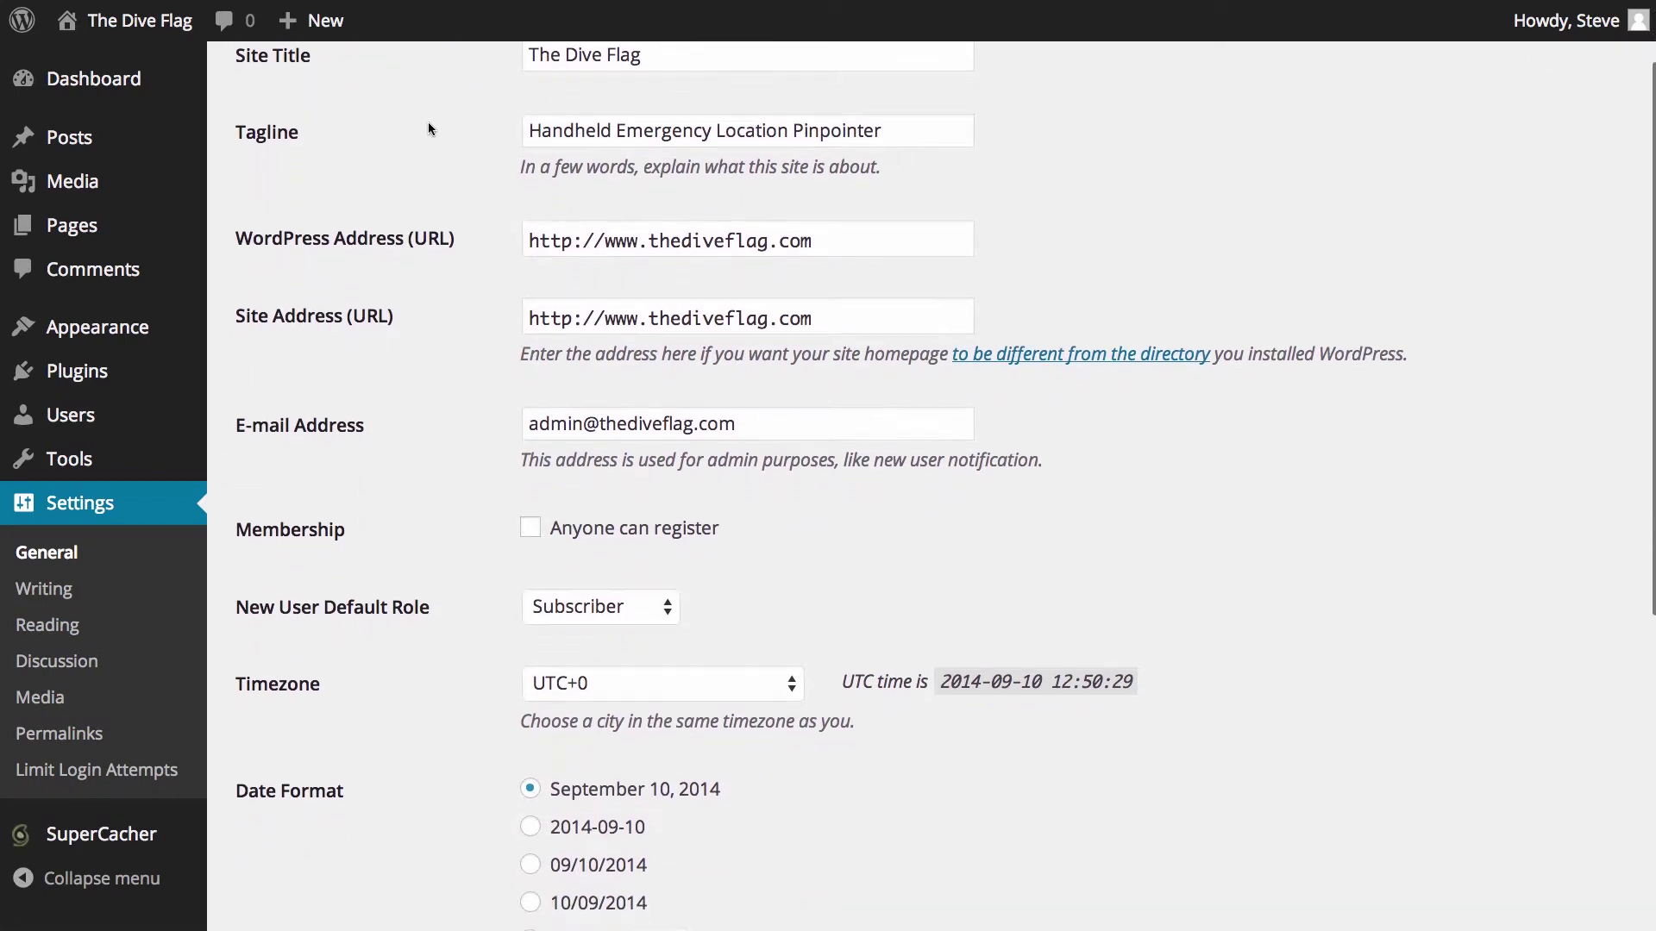
scroll(453, 126, up, 1)
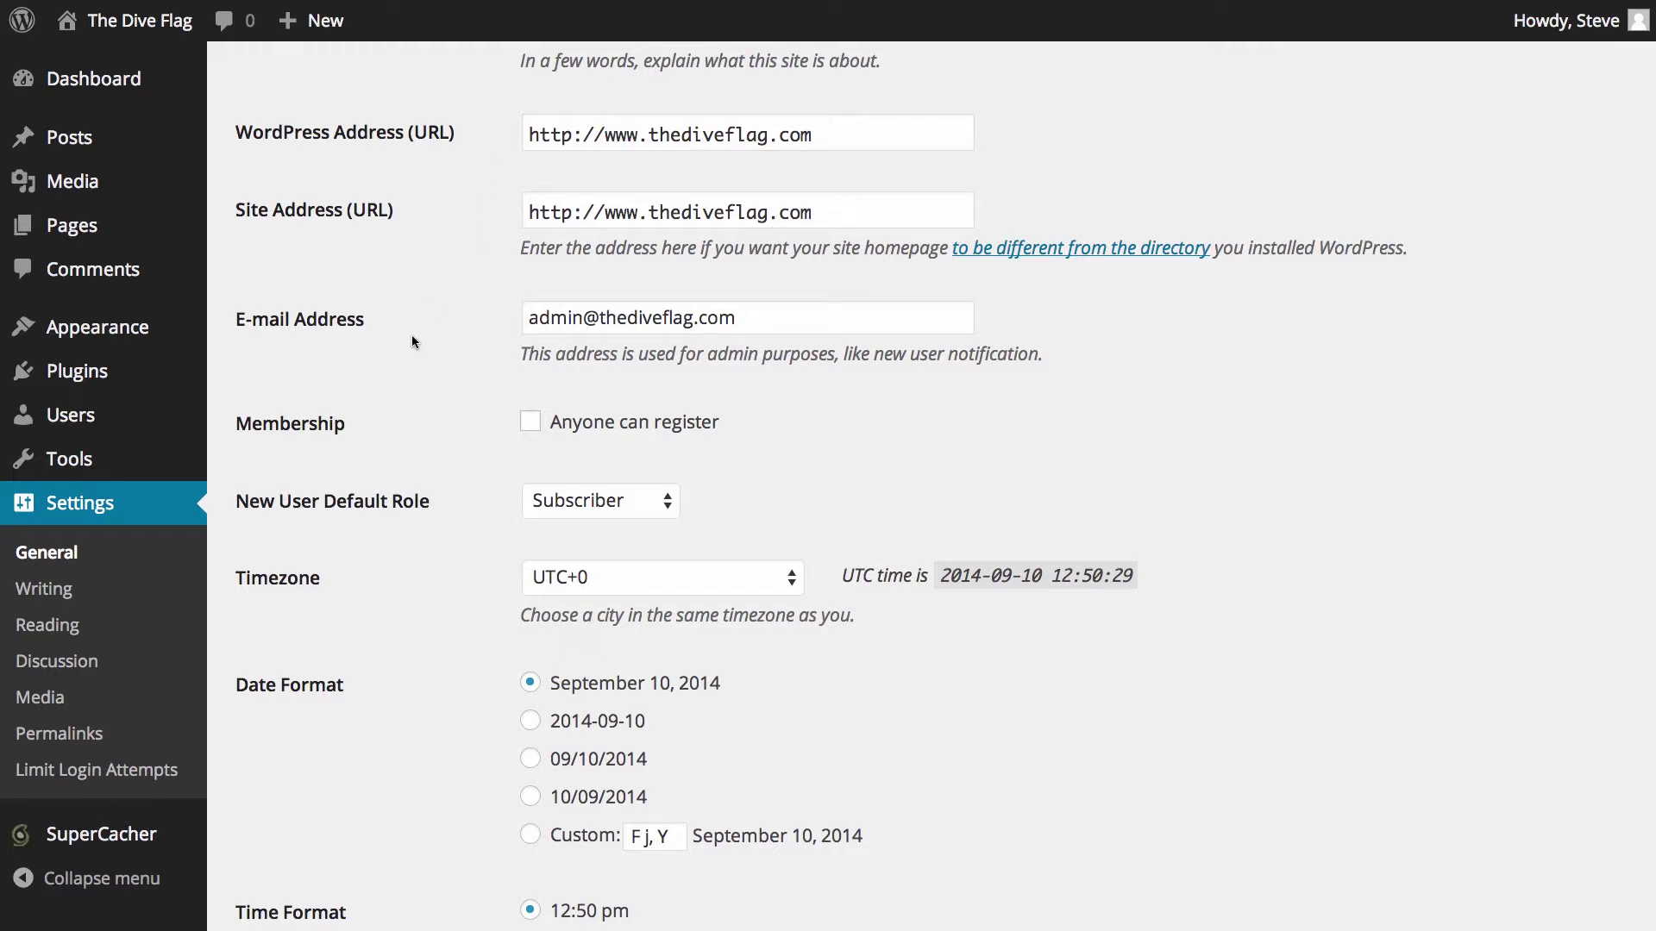
scroll(414, 338, down, 2)
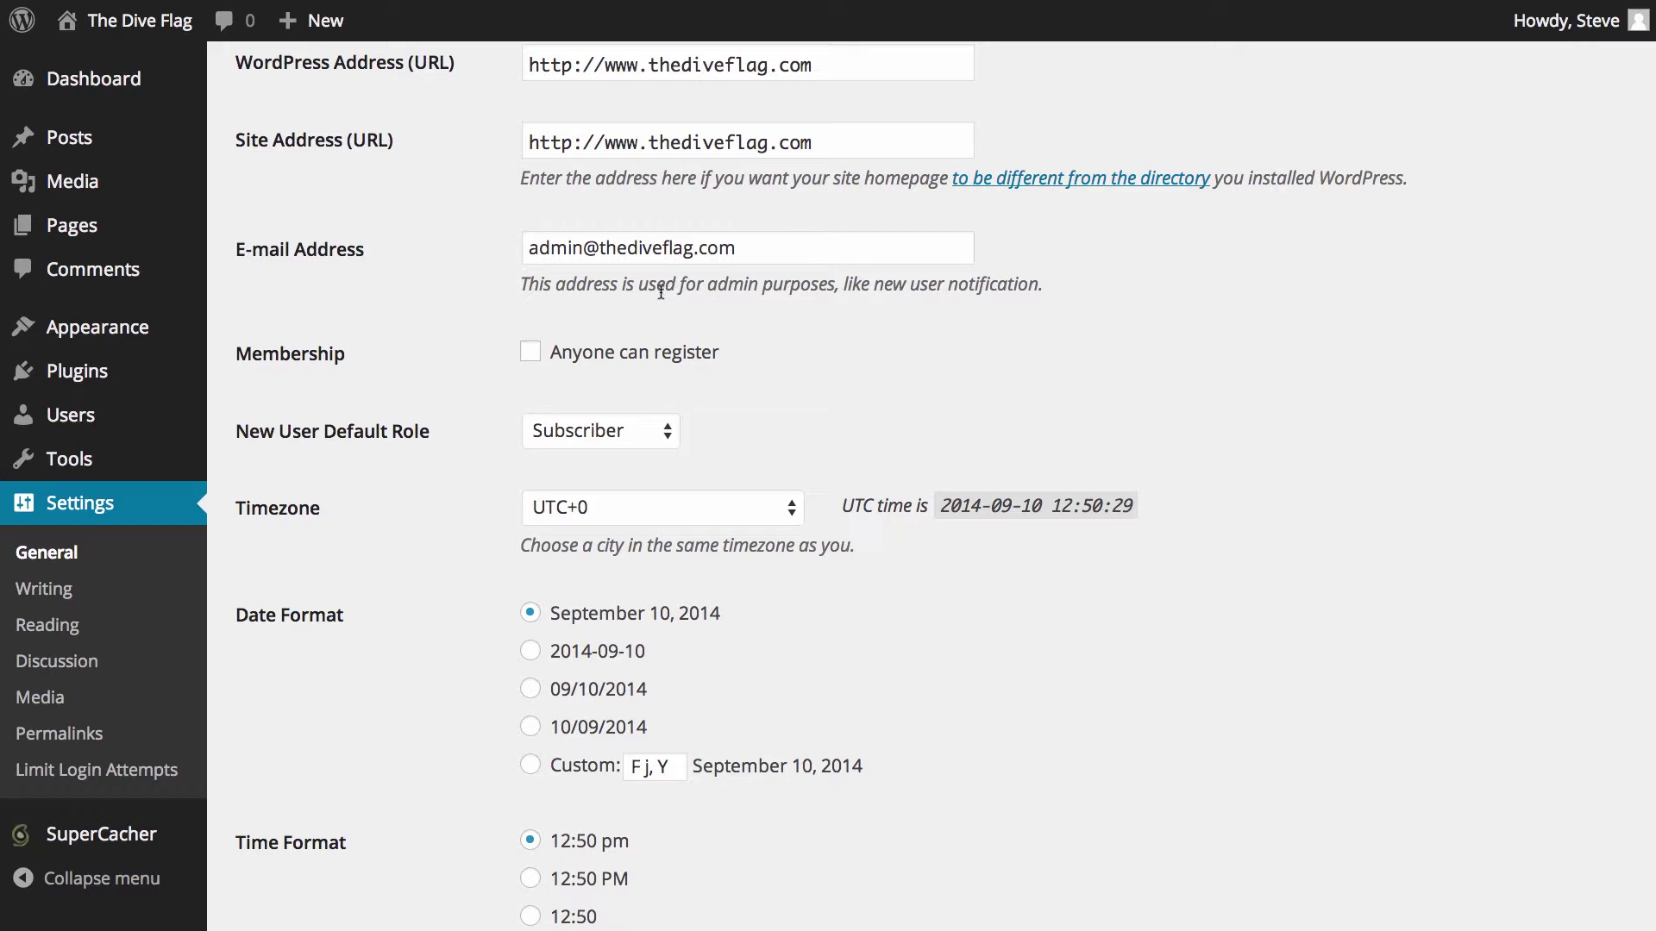
scroll(324, 307, down, 3)
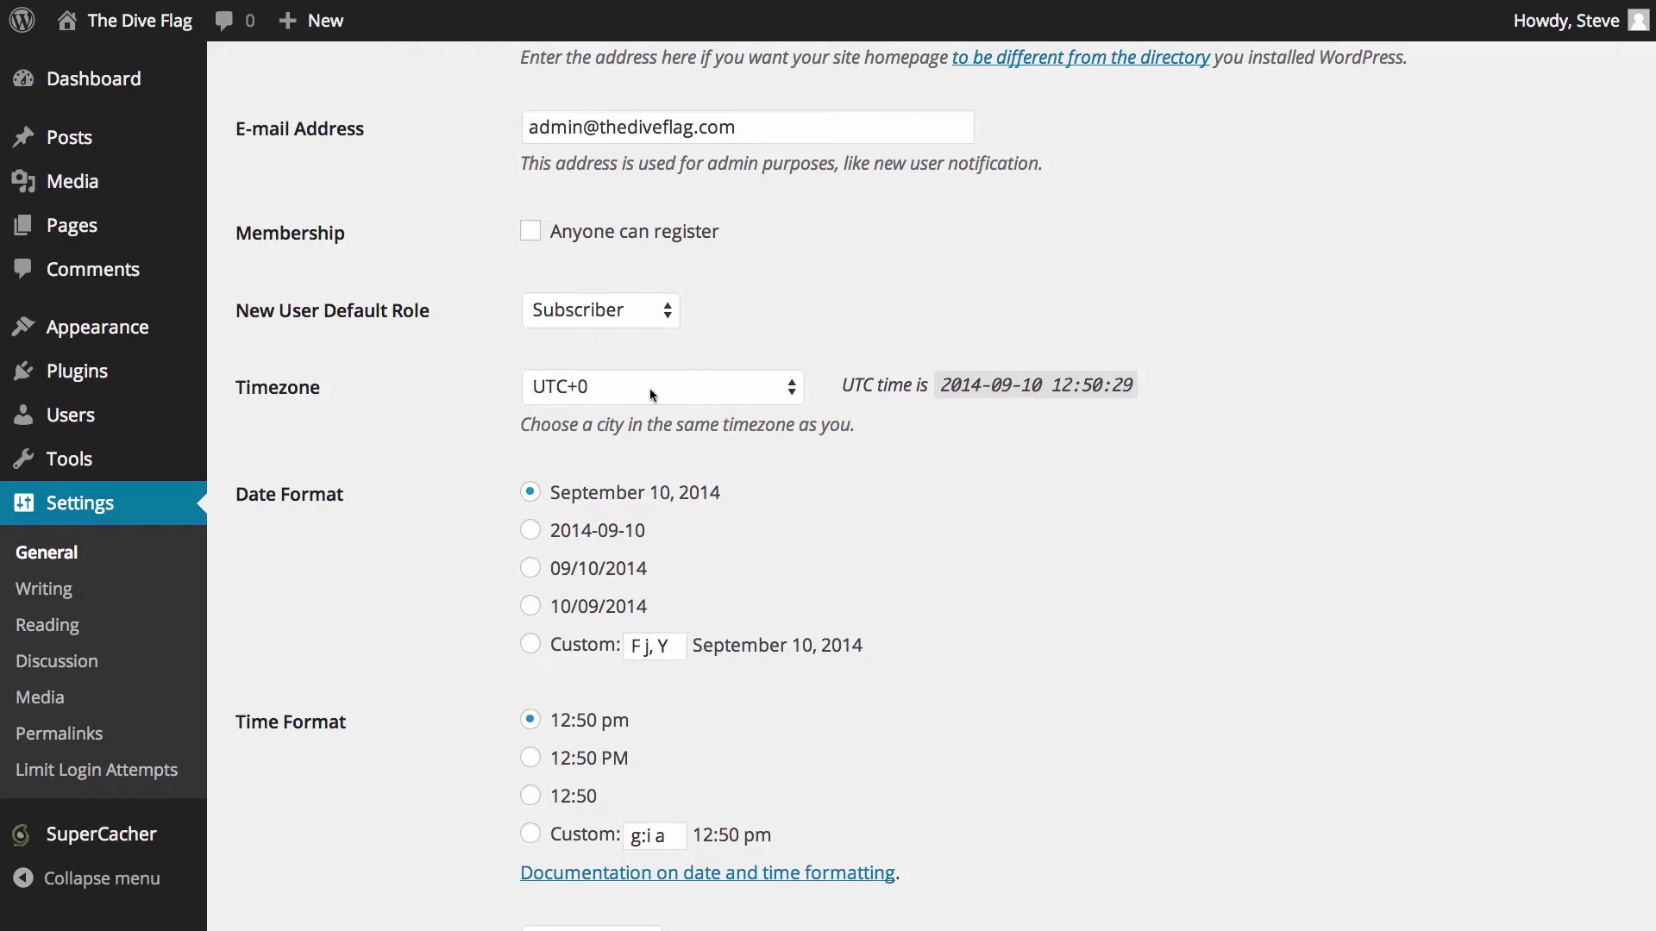
- Set the site's timezone to UTC+1, look over the date and time format options, and save the General settings
click(590, 387)
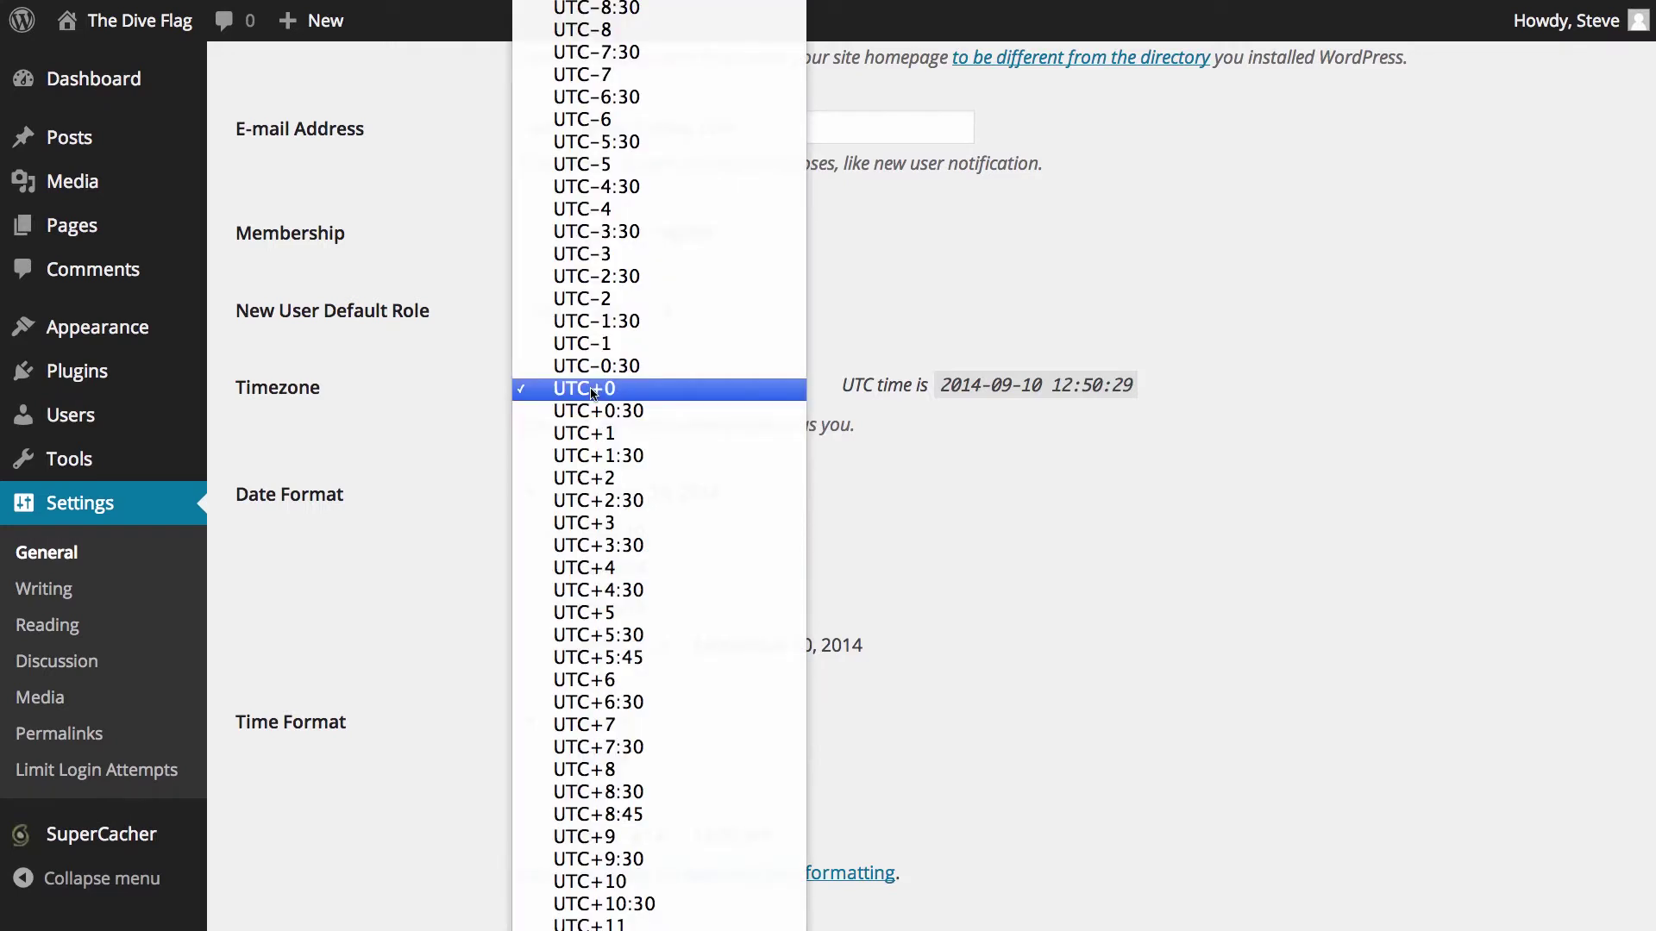
click(601, 436)
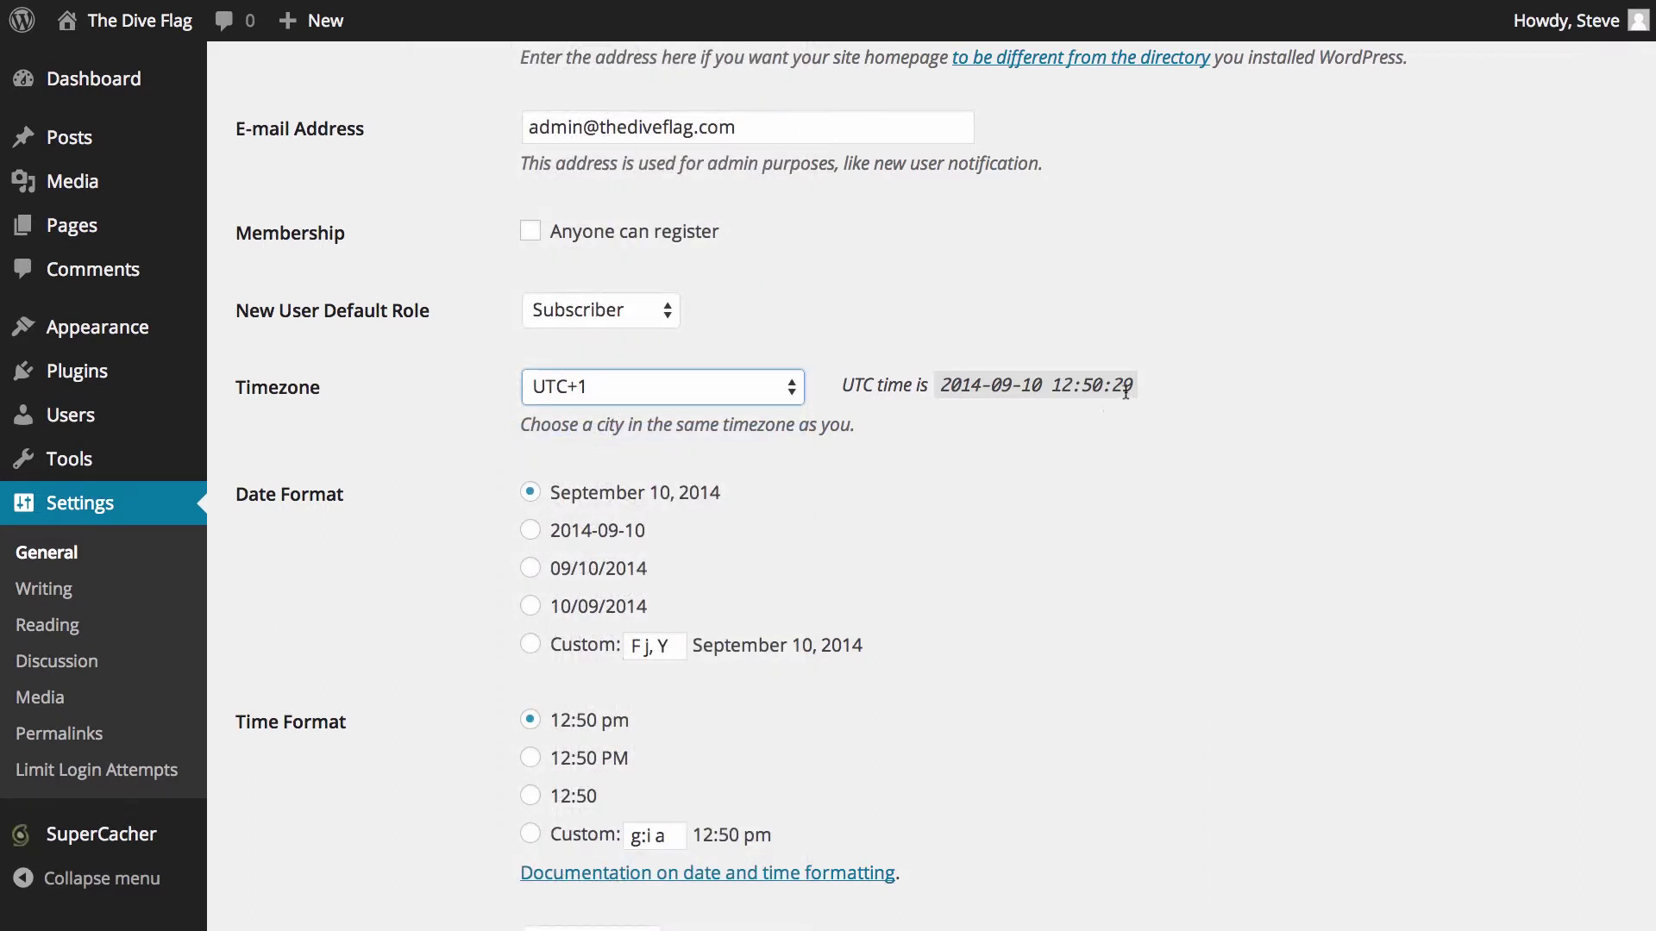
mouse_move(1134, 388)
mouse_down()
mouse_move(960, 384)
mouse_move(1143, 386)
mouse_up()
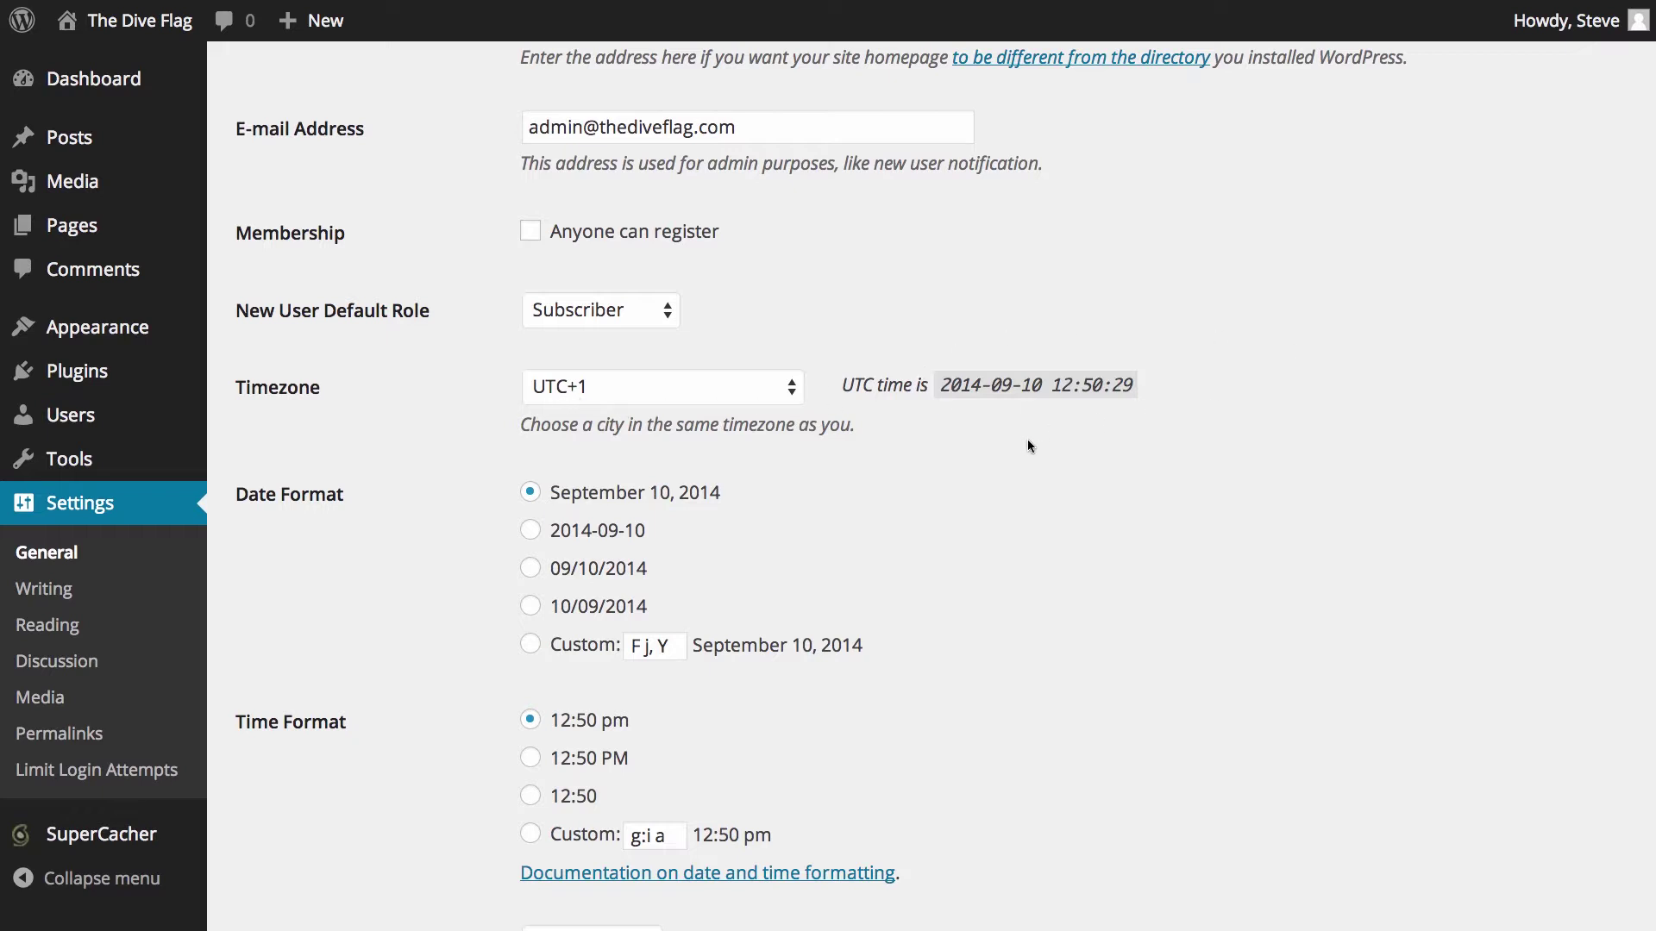
scroll(1028, 441, down, 5)
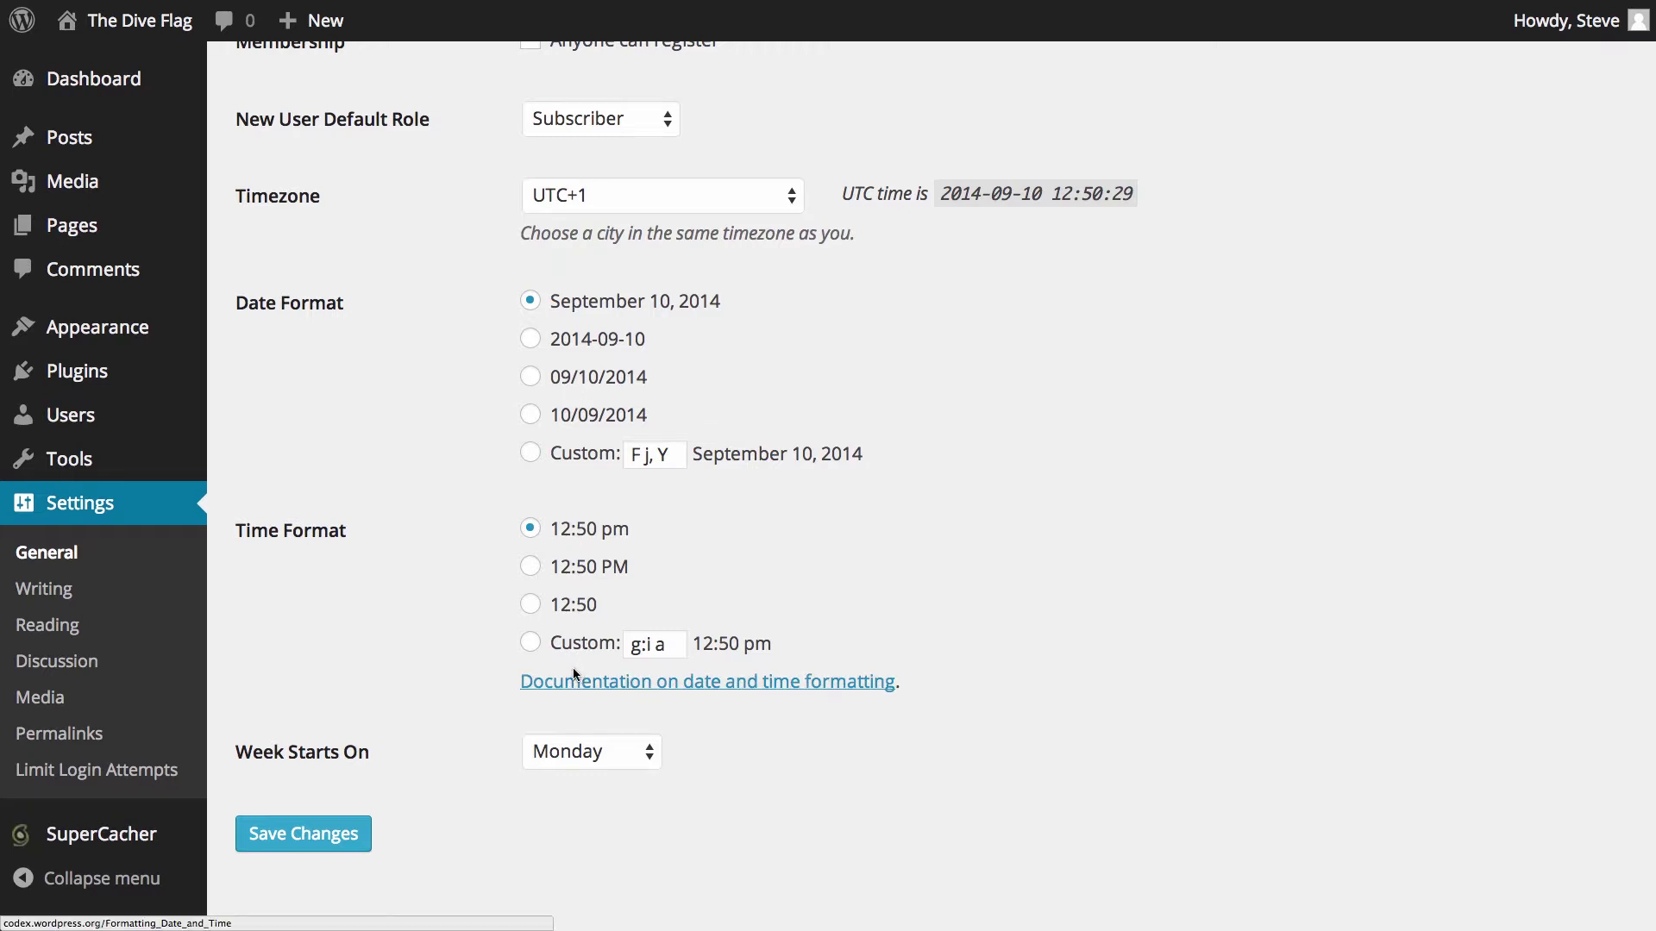
scroll(569, 673, down, 1)
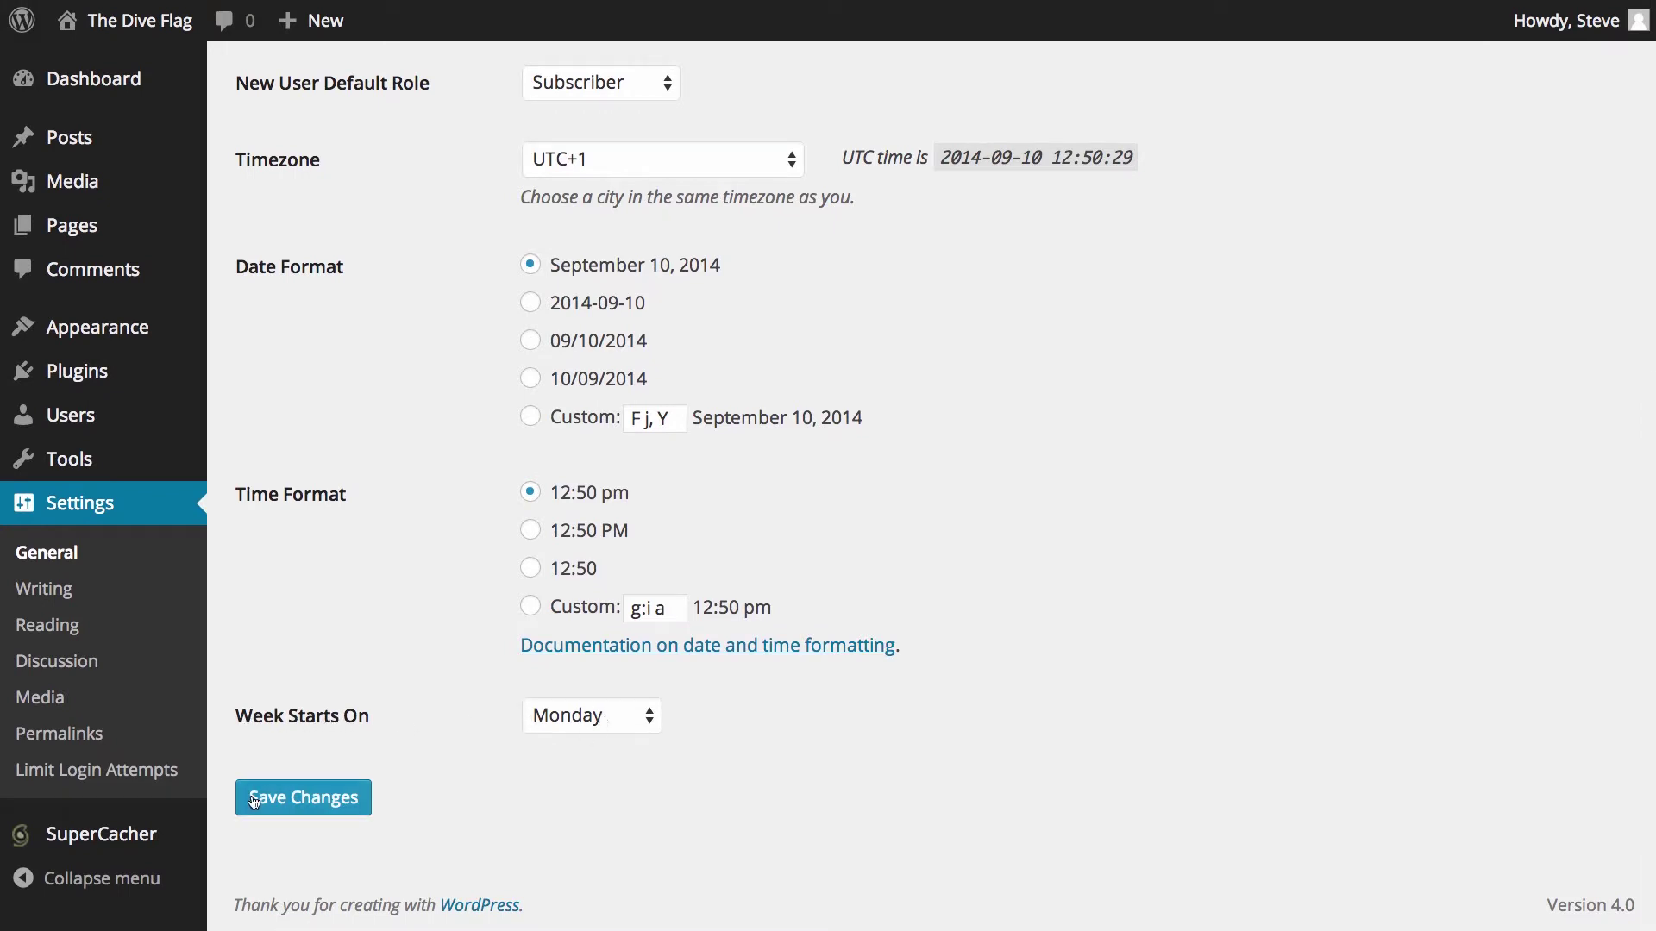
click(285, 802)
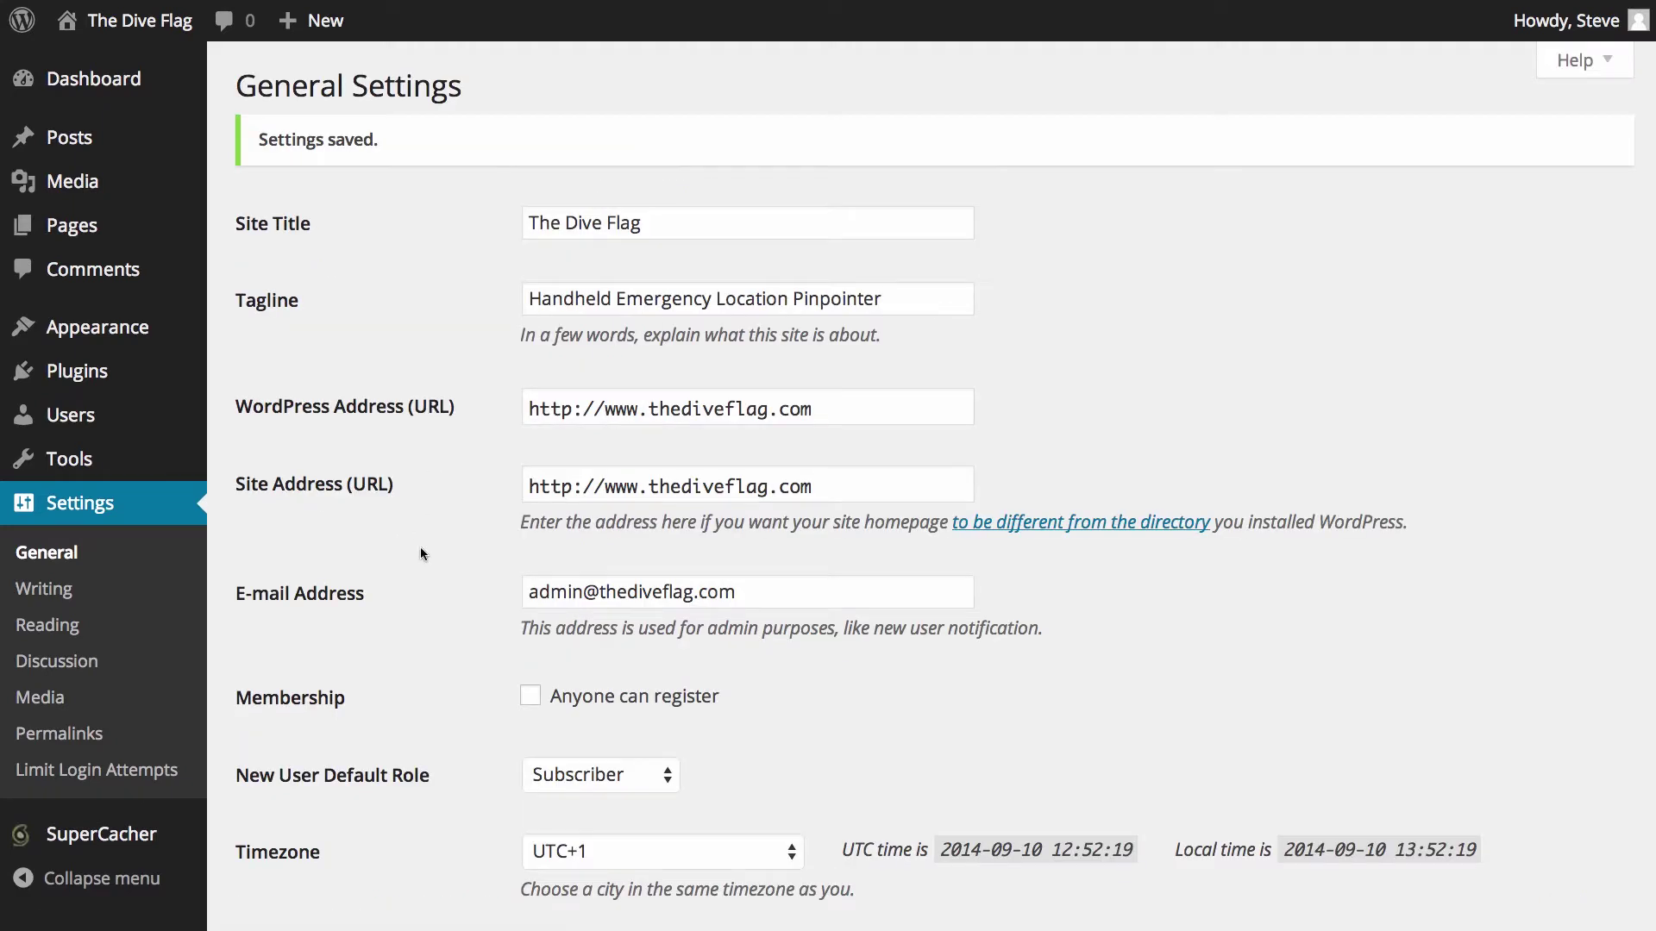
- Open the Writing settings and examine the default post format choices, Press This, post via e-mail and update services options
click(148, 600)
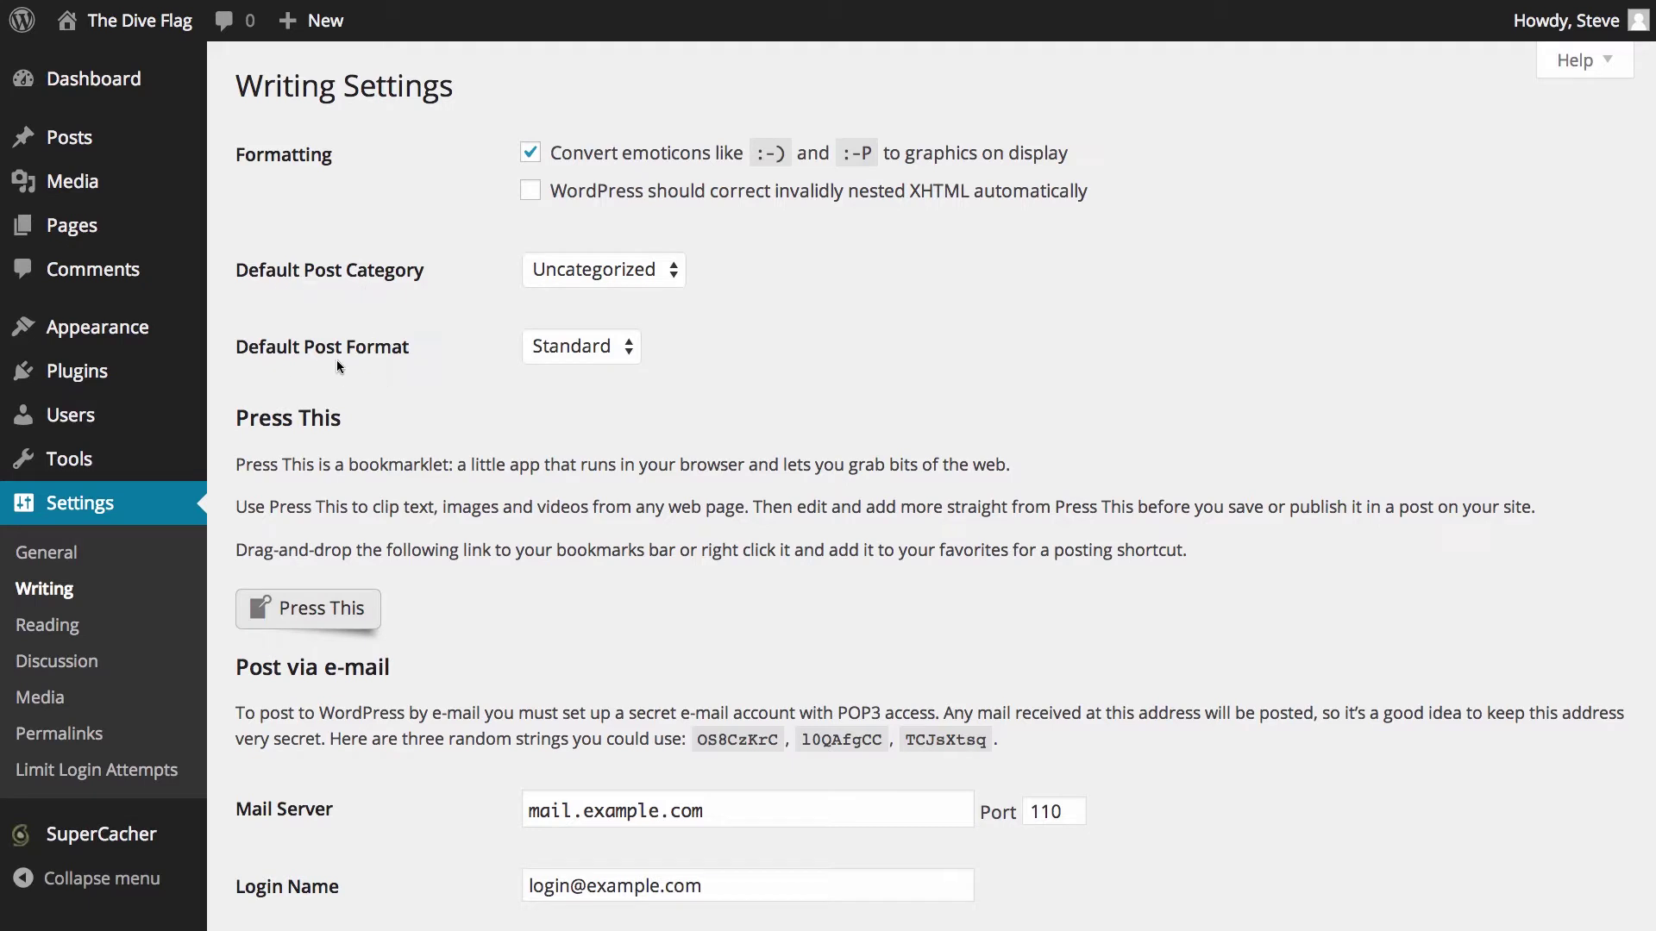
click(573, 350)
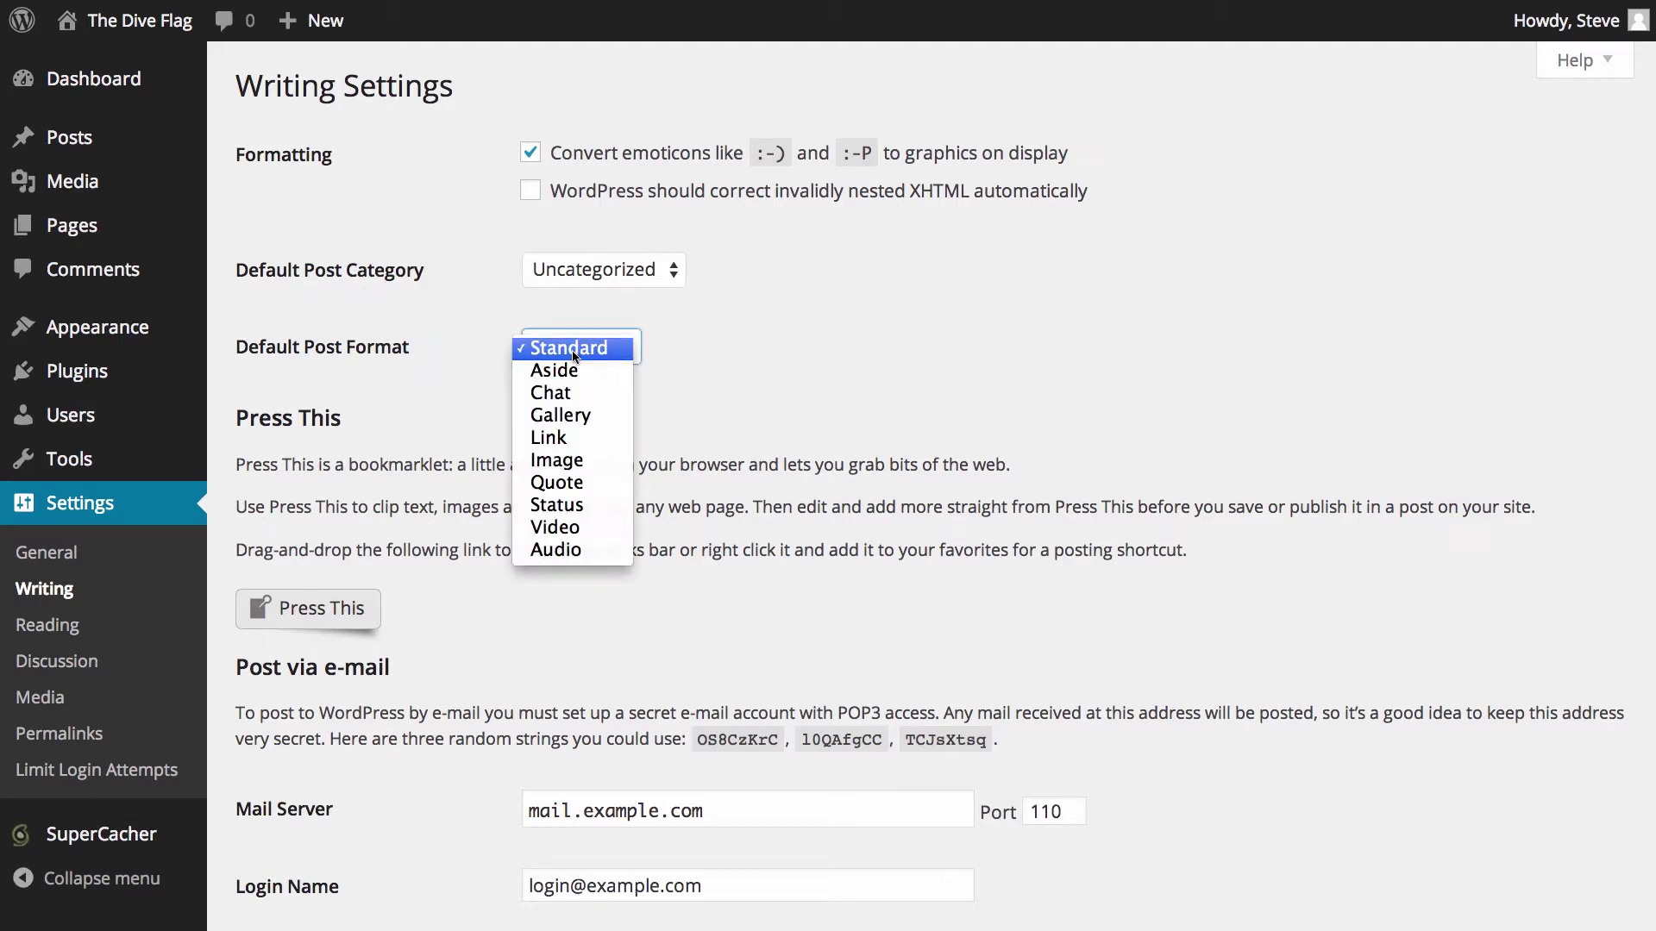
click(747, 345)
scroll(748, 345, down, 3)
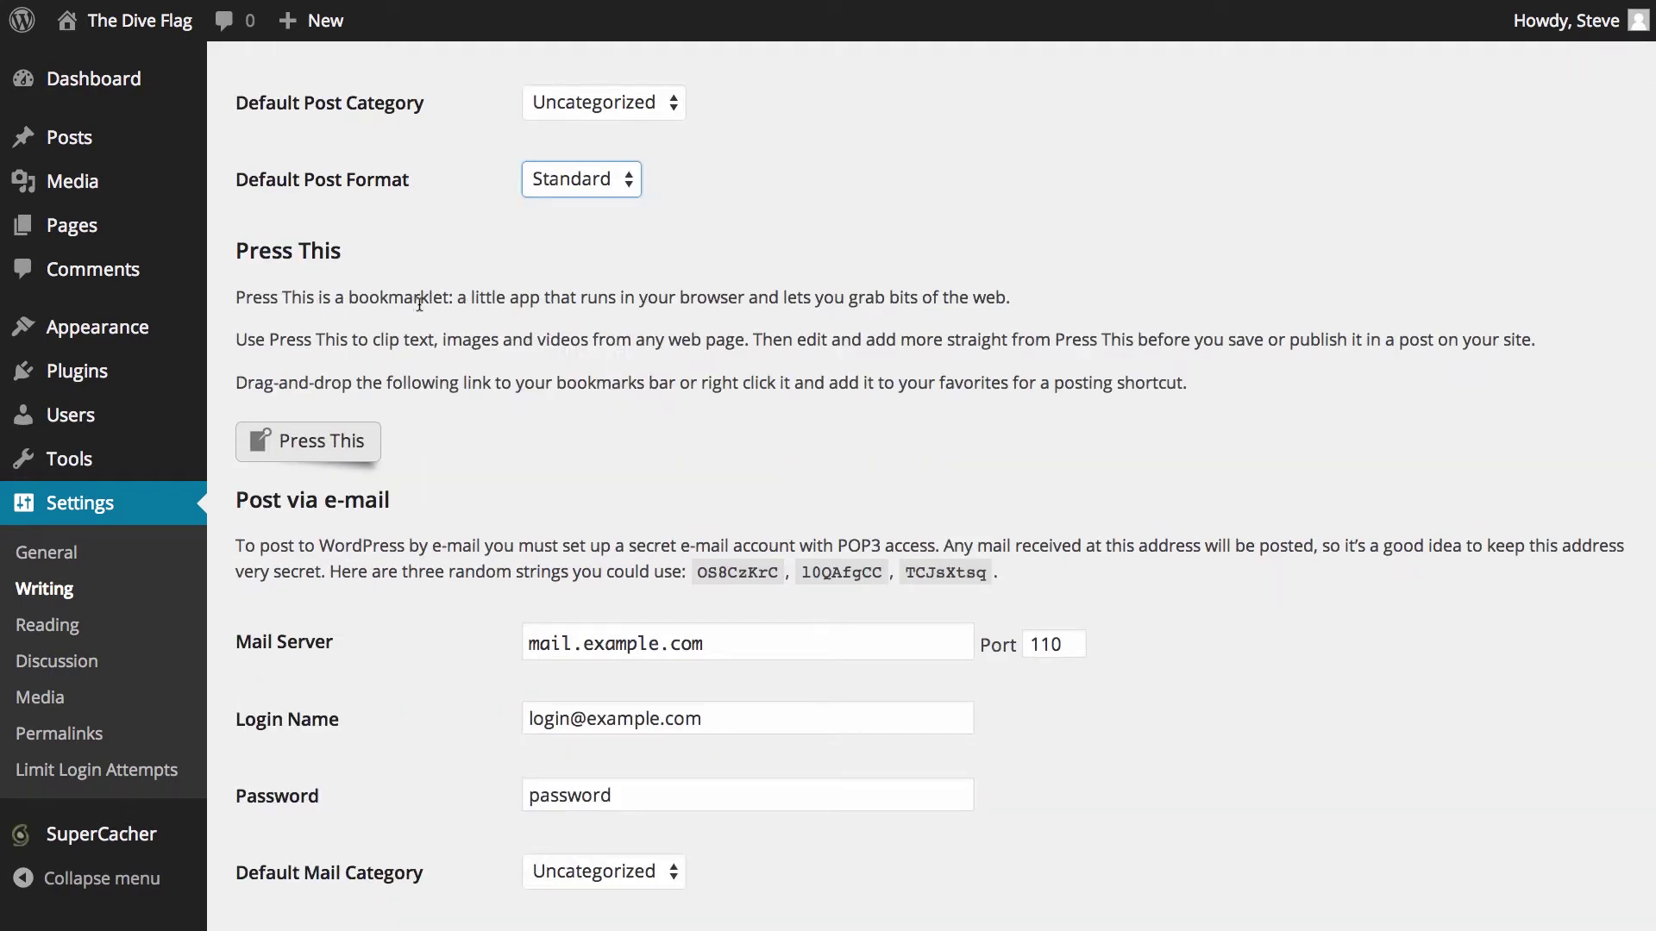
scroll(419, 303, down, 5)
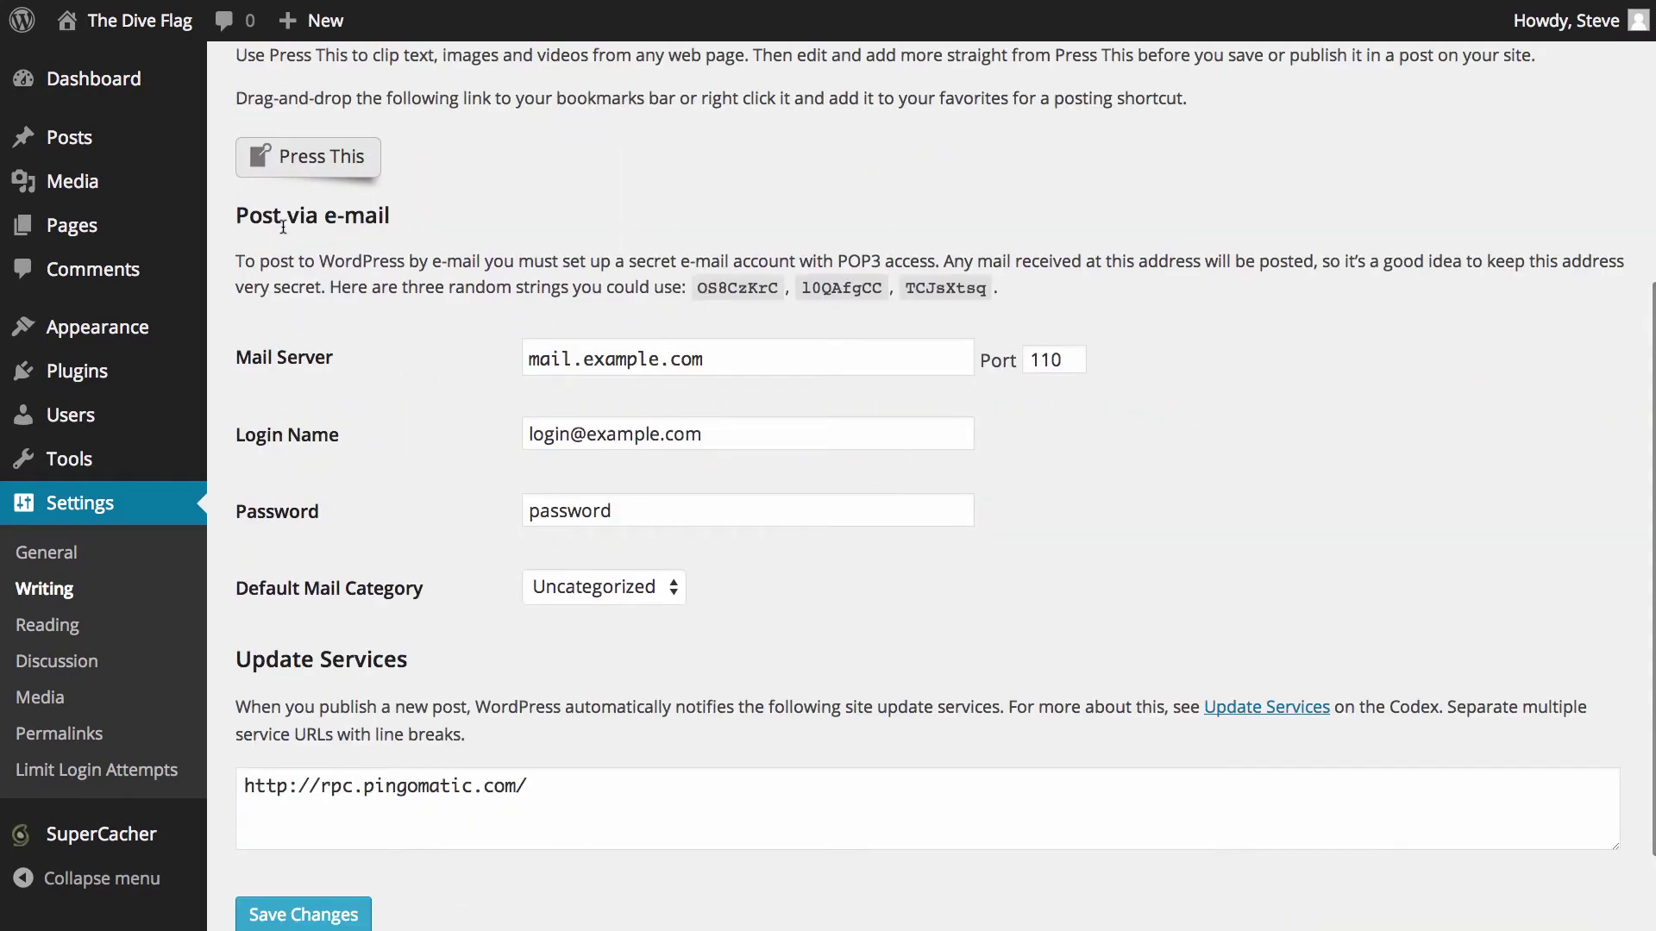
scroll(283, 227, down, 1)
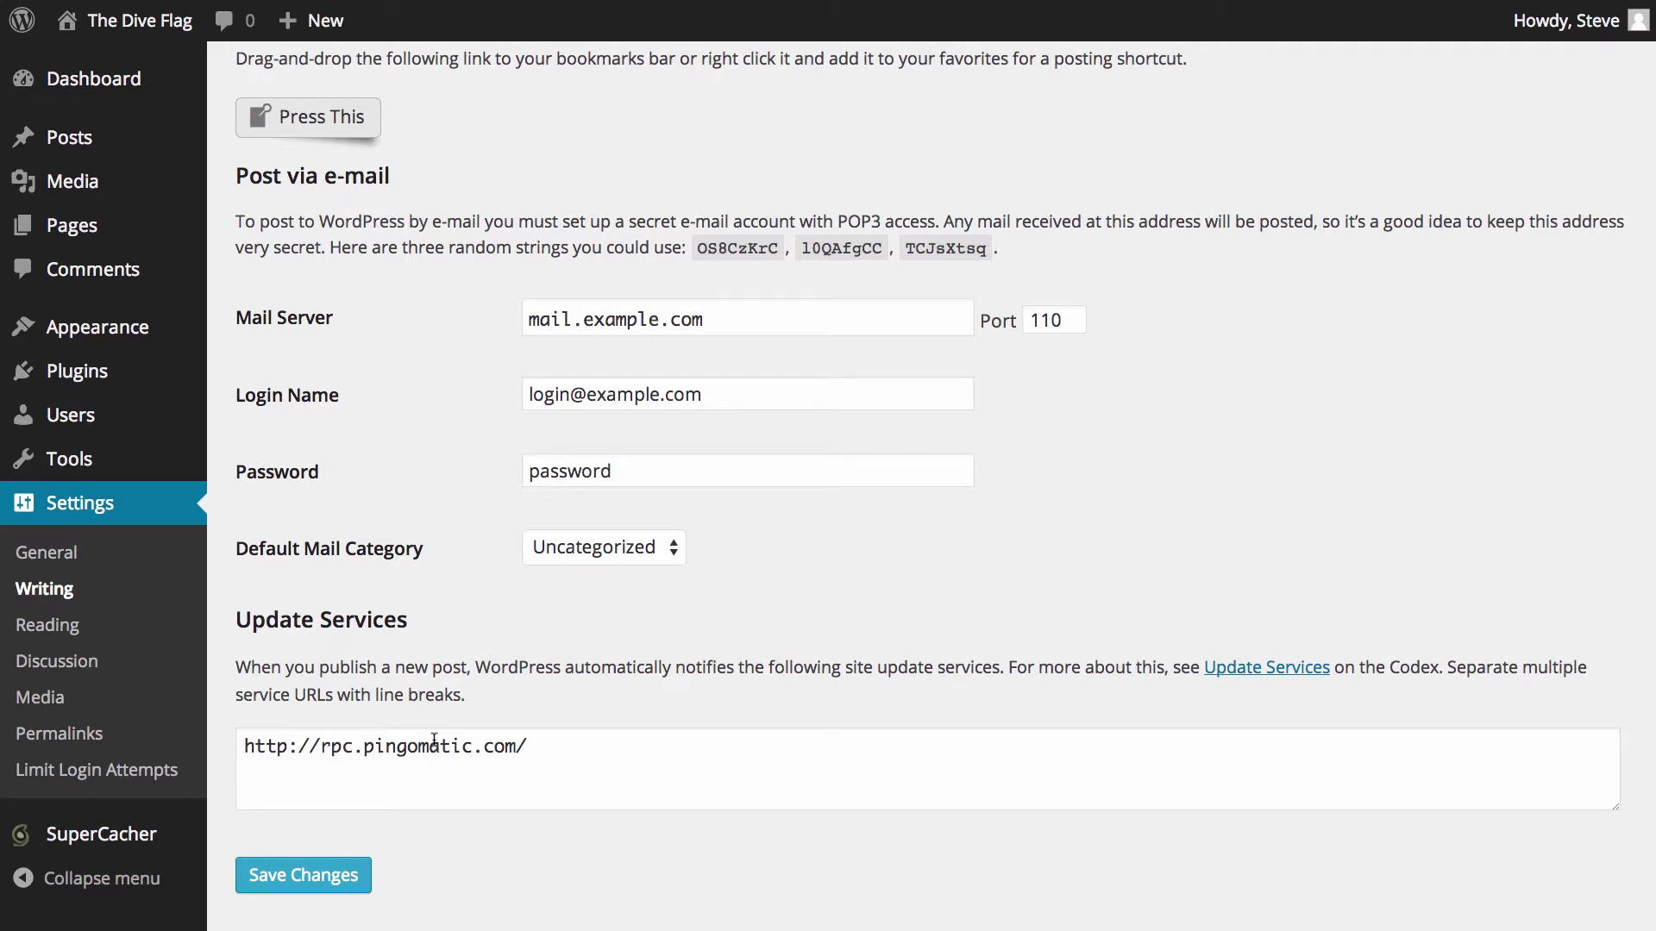
scroll(434, 740, down, 2)
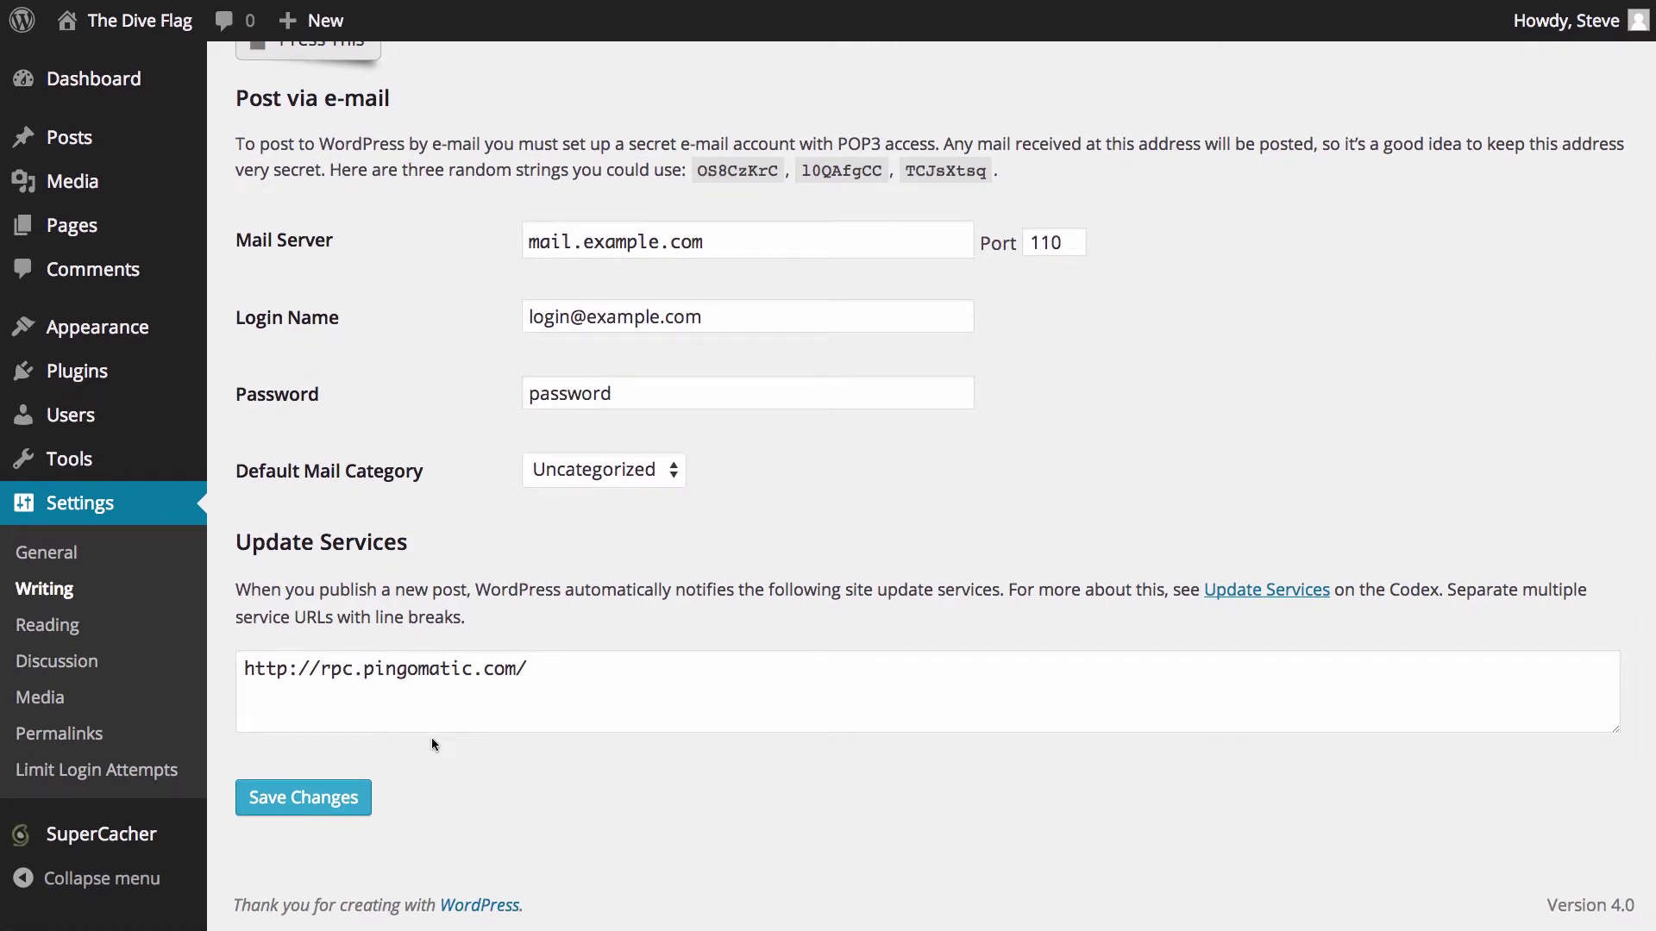
- Open the Reading settings, try a blog page limit of 5 posts, and set the limit back to 10
click(47, 624)
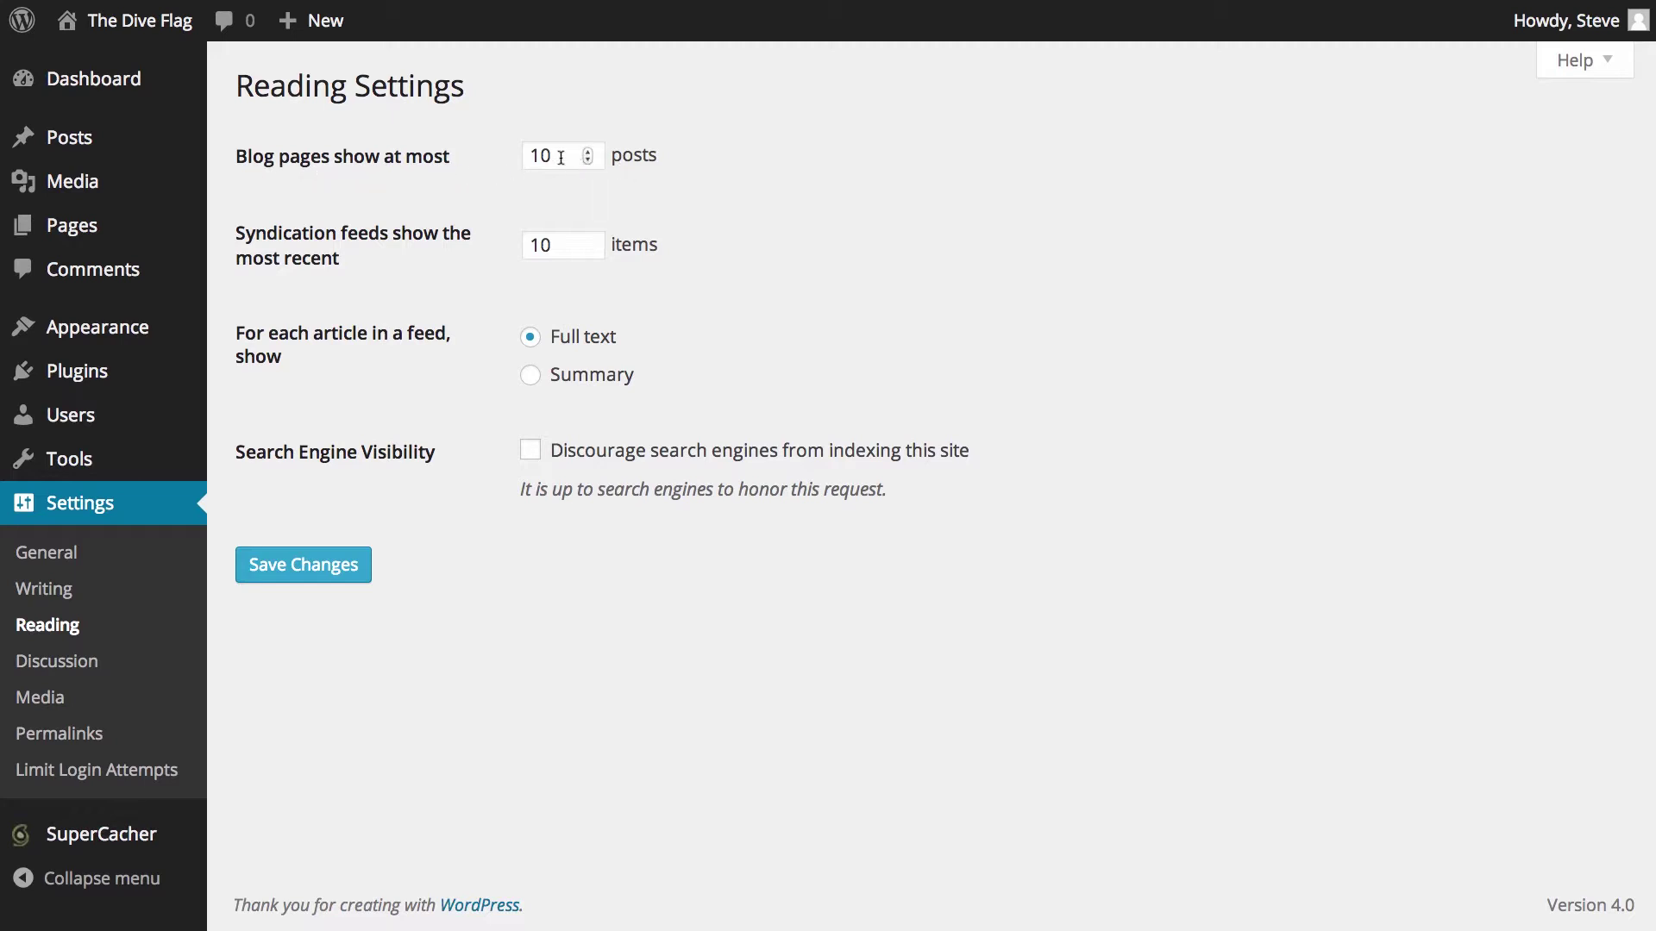
drag(562, 157, 497, 156)
text(5)
double_click(537, 245)
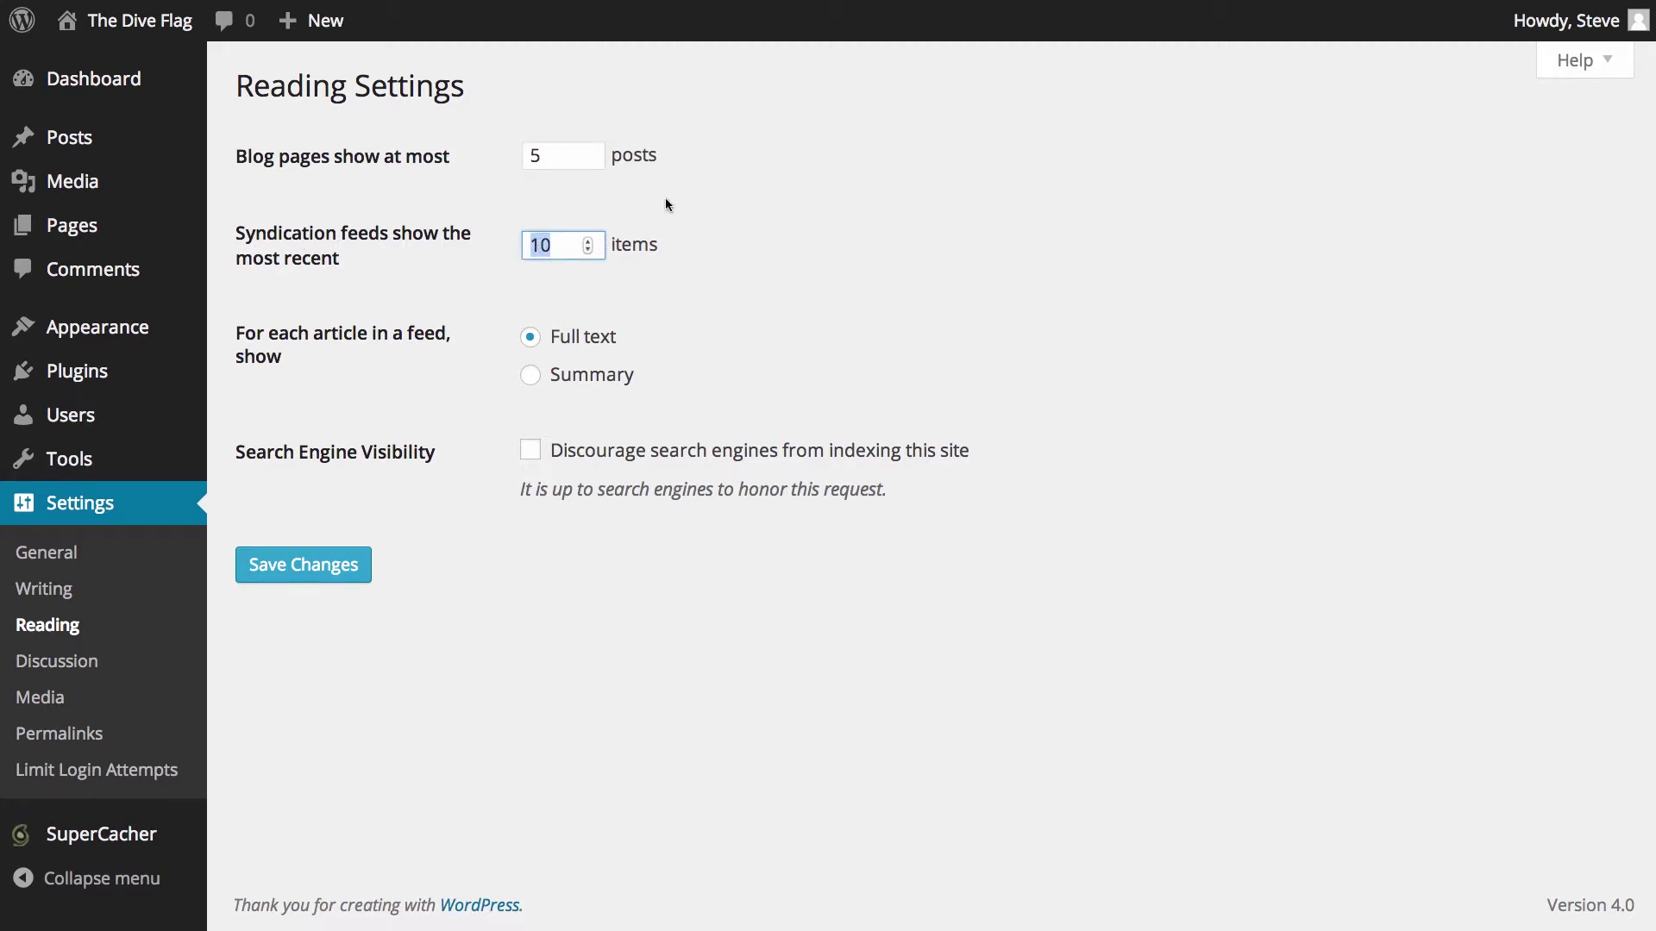
click(530, 156)
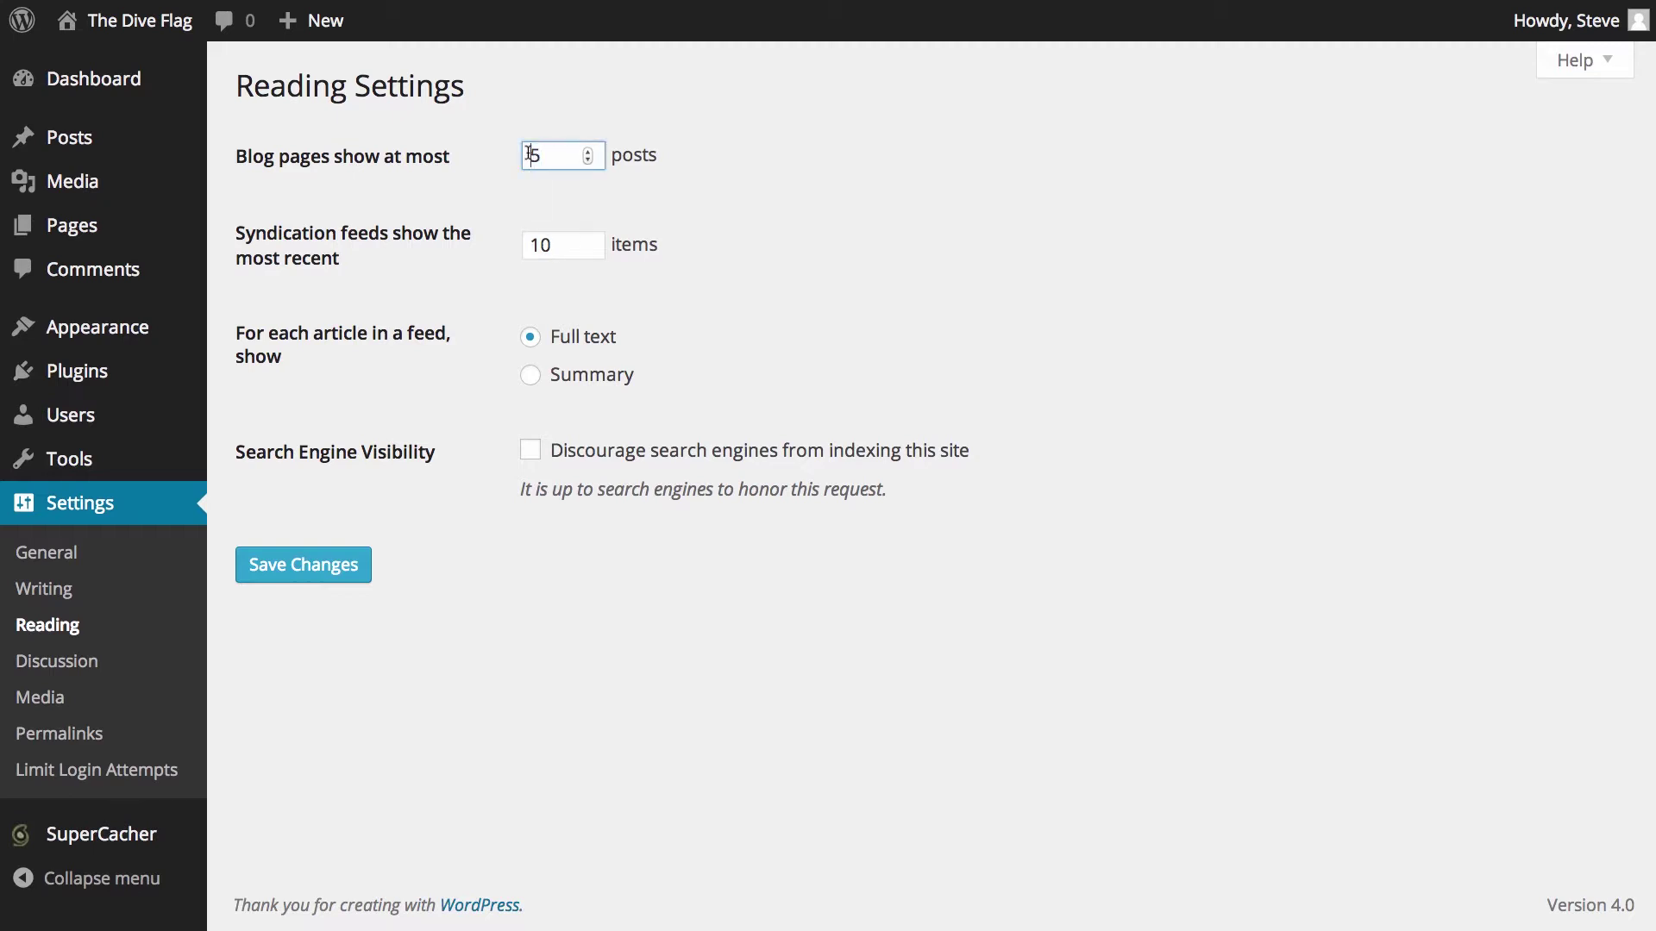
double_click(529, 155)
text(10)
click(385, 378)
- Set feed articles to Full text, discourage search engines from indexing the site, and save the Reading settings
click(583, 379)
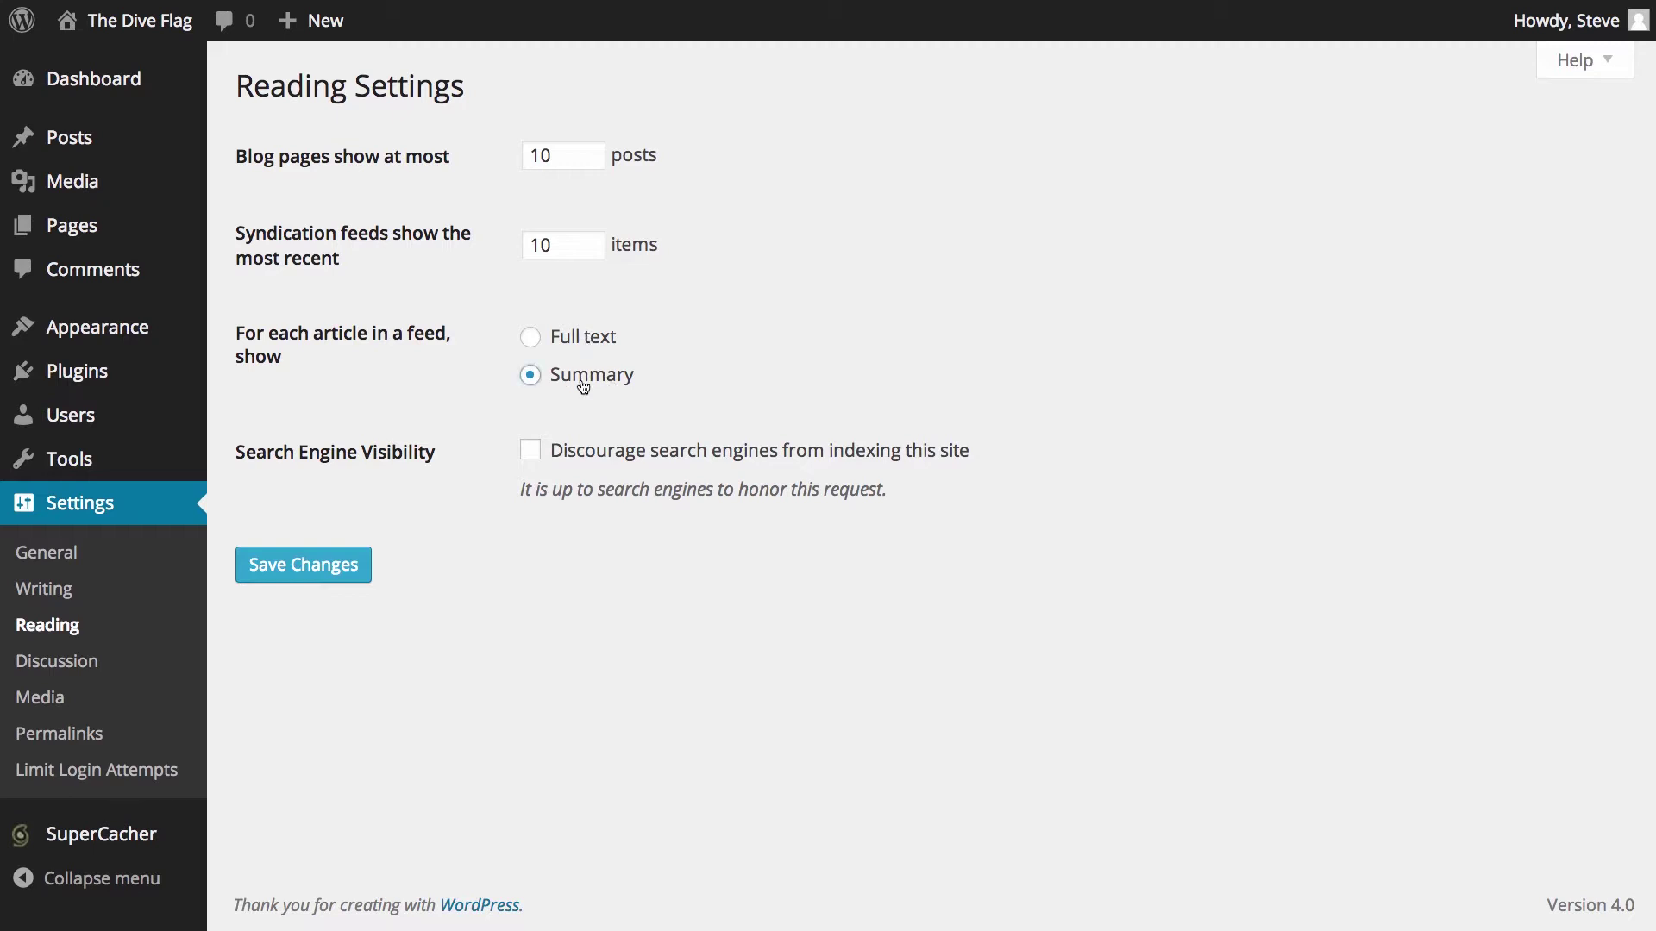
click(589, 336)
click(530, 450)
click(303, 576)
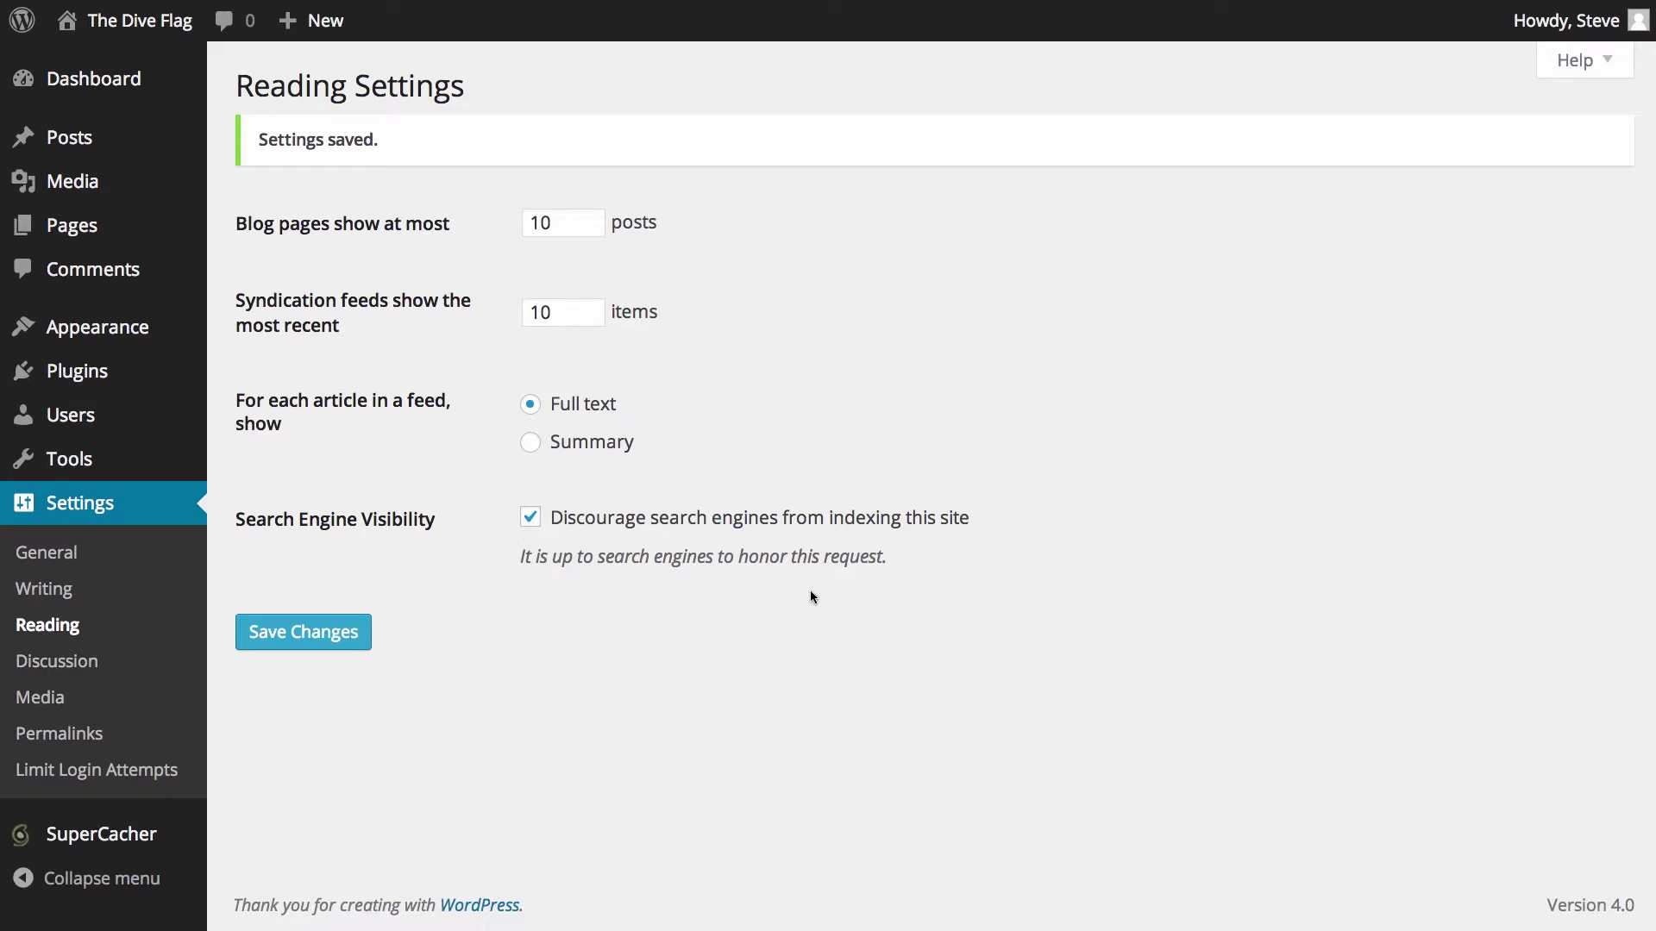
- Open the Discussion settings and examine the default article, comment, e-mail notification, approval and moderation options
click(76, 669)
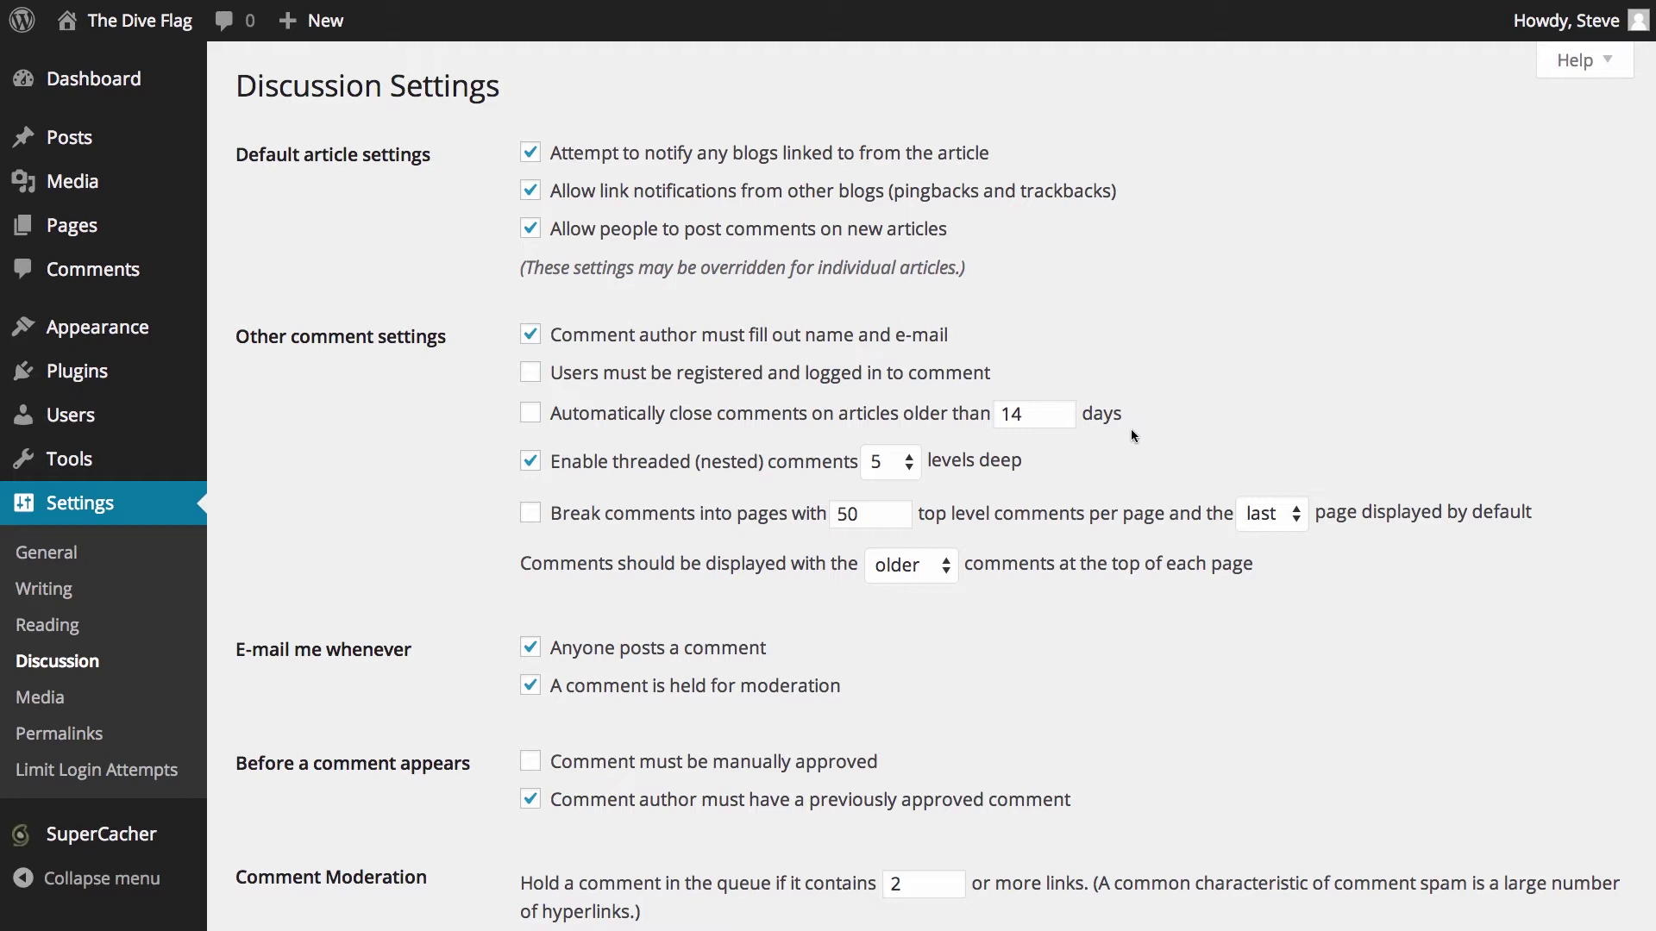
scroll(1132, 429, down, 2)
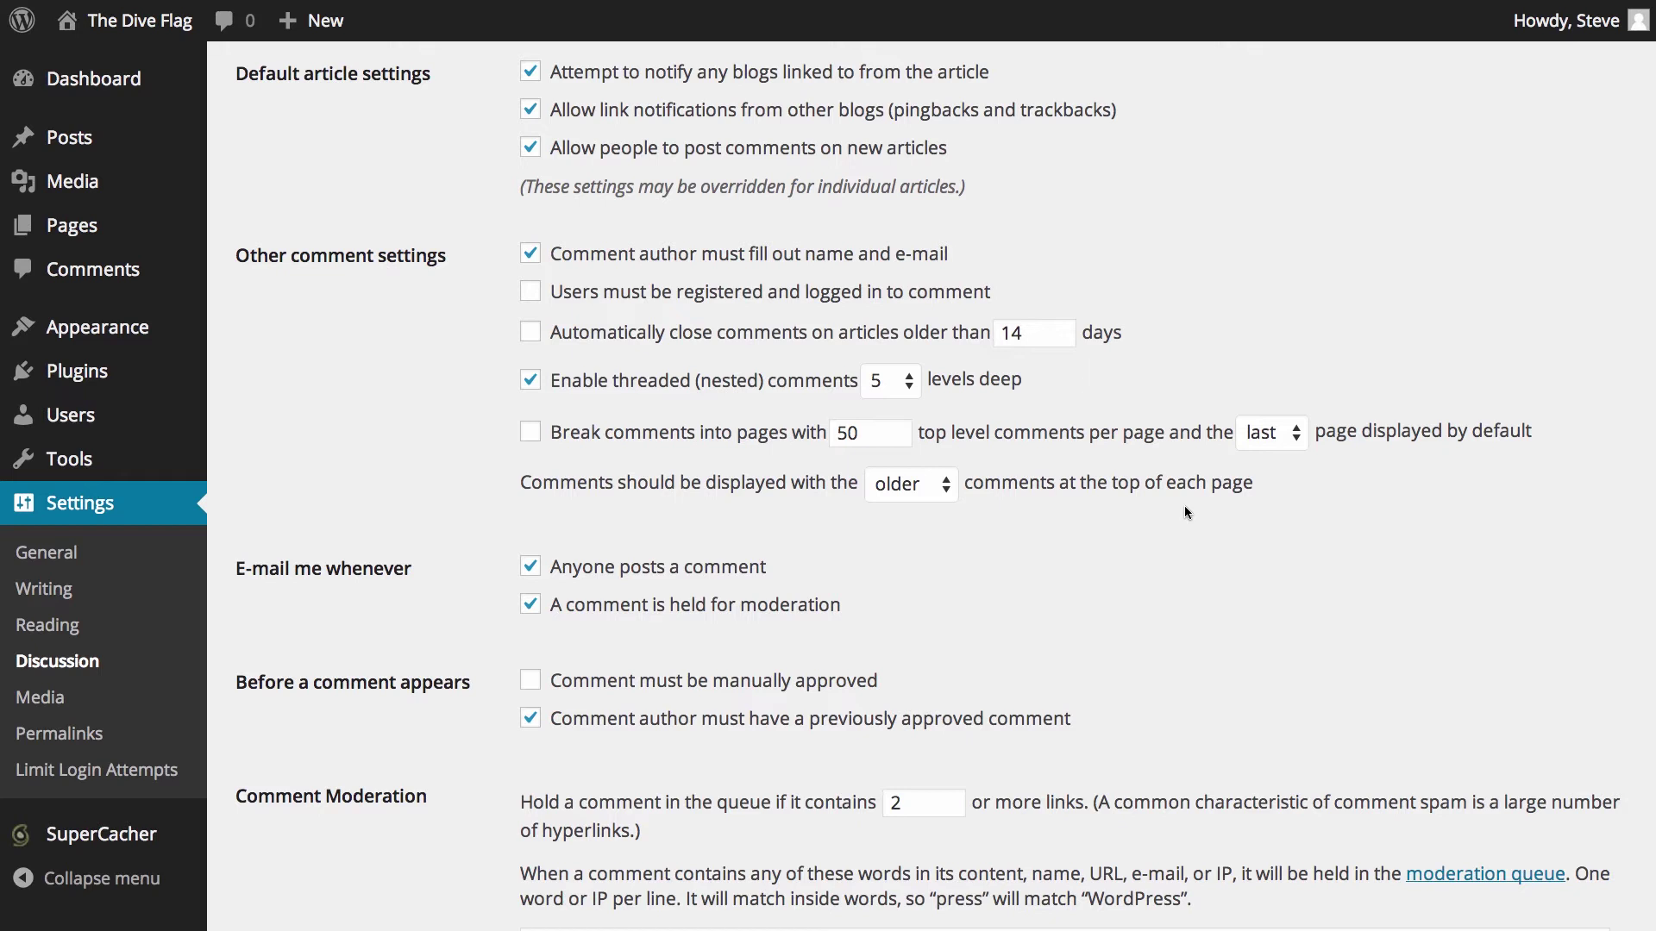
scroll(1185, 510, down, 5)
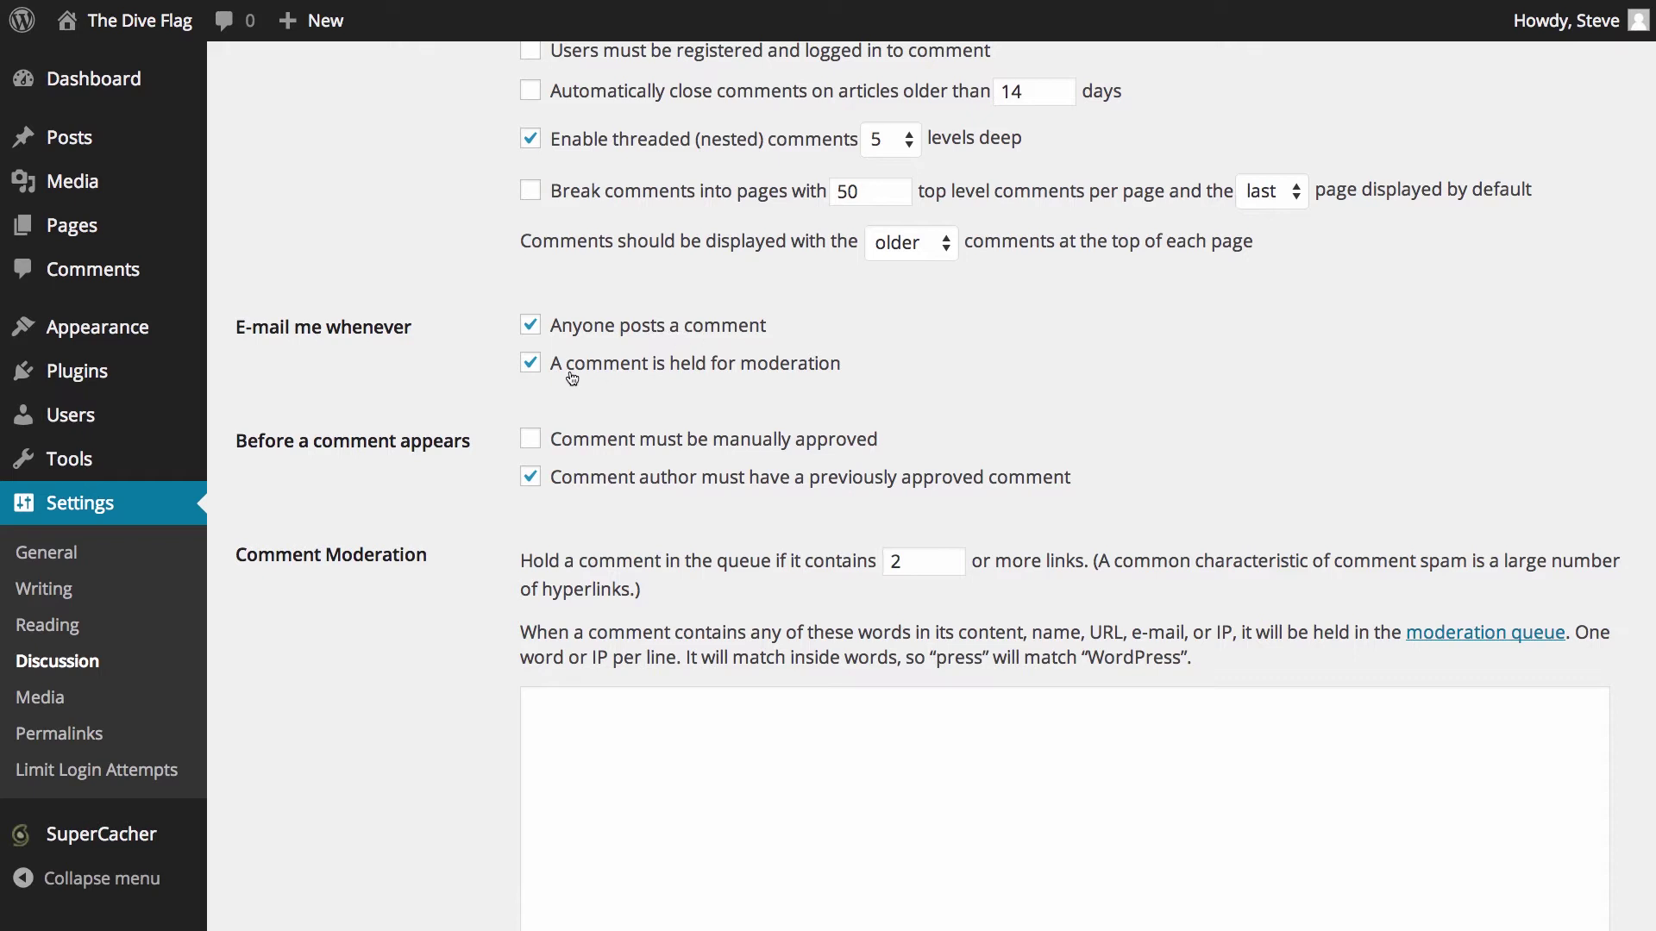
scroll(833, 376, down, 1)
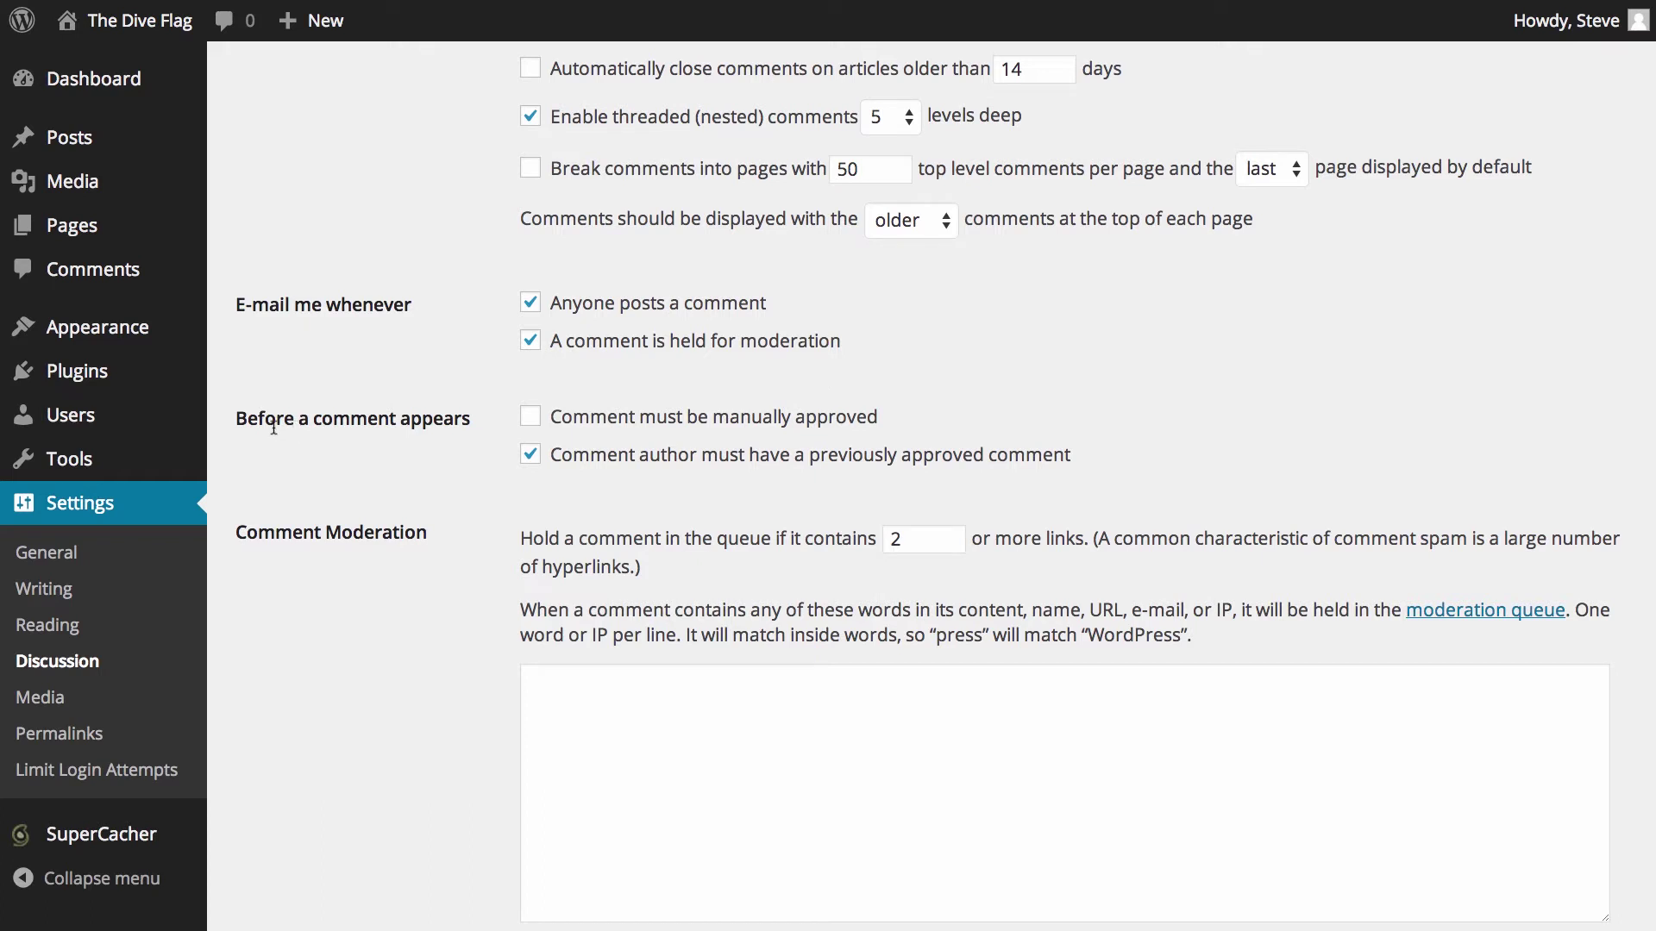
scroll(552, 435, down, 2)
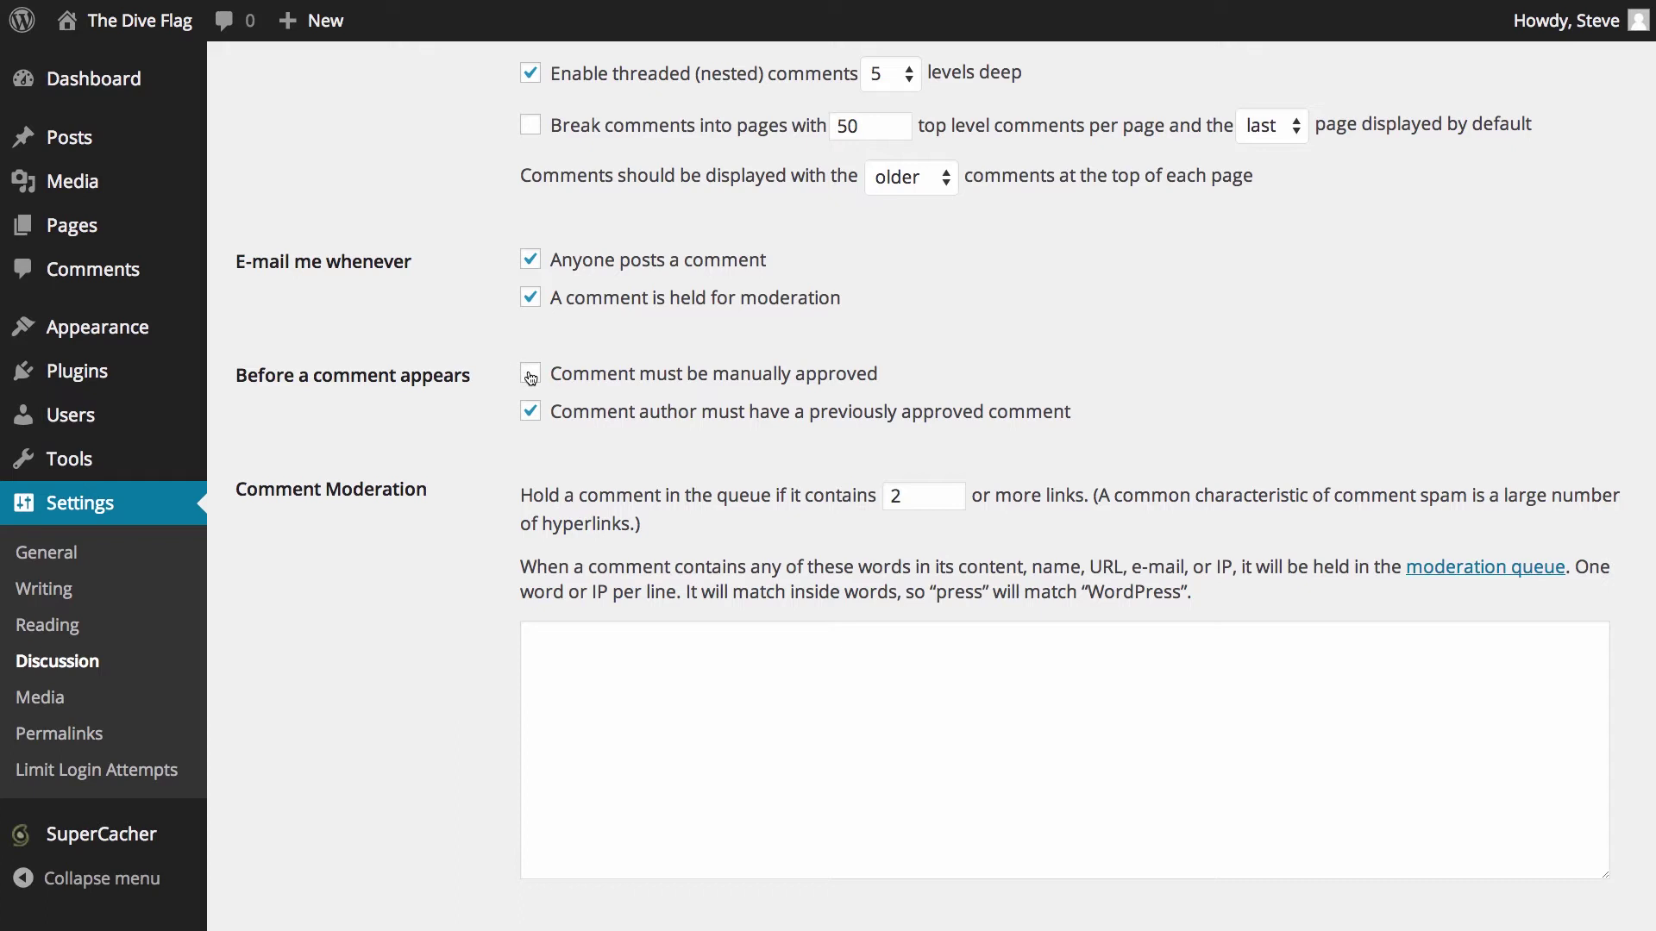
scroll(538, 423, down, 1)
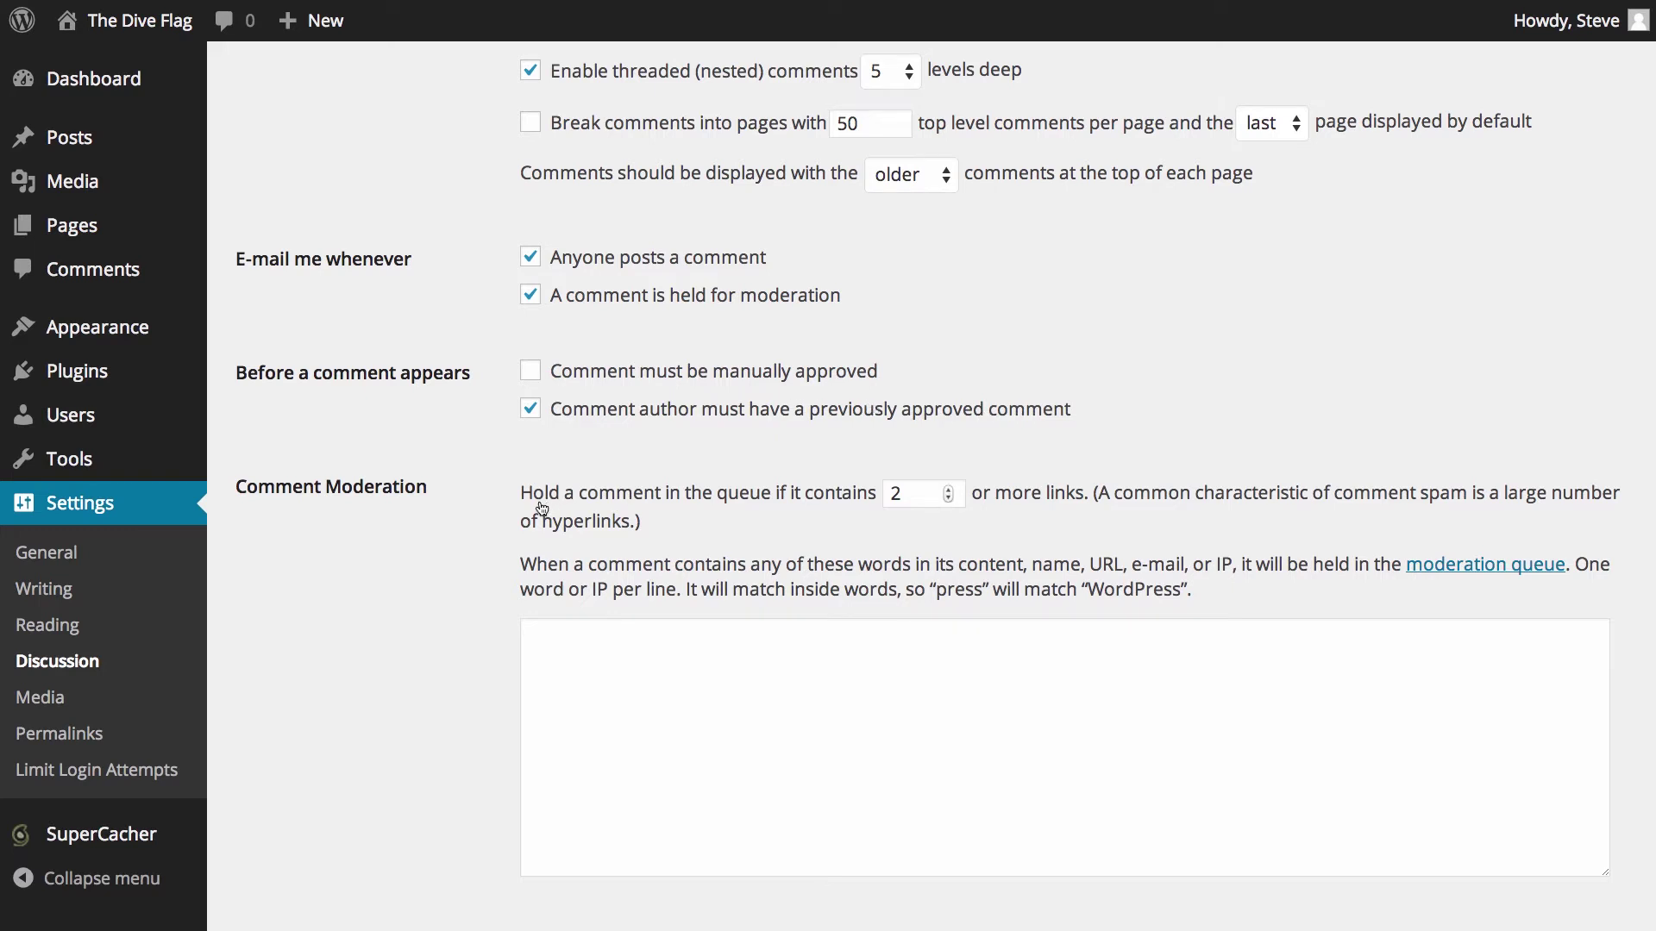
scroll(703, 515, down, 1)
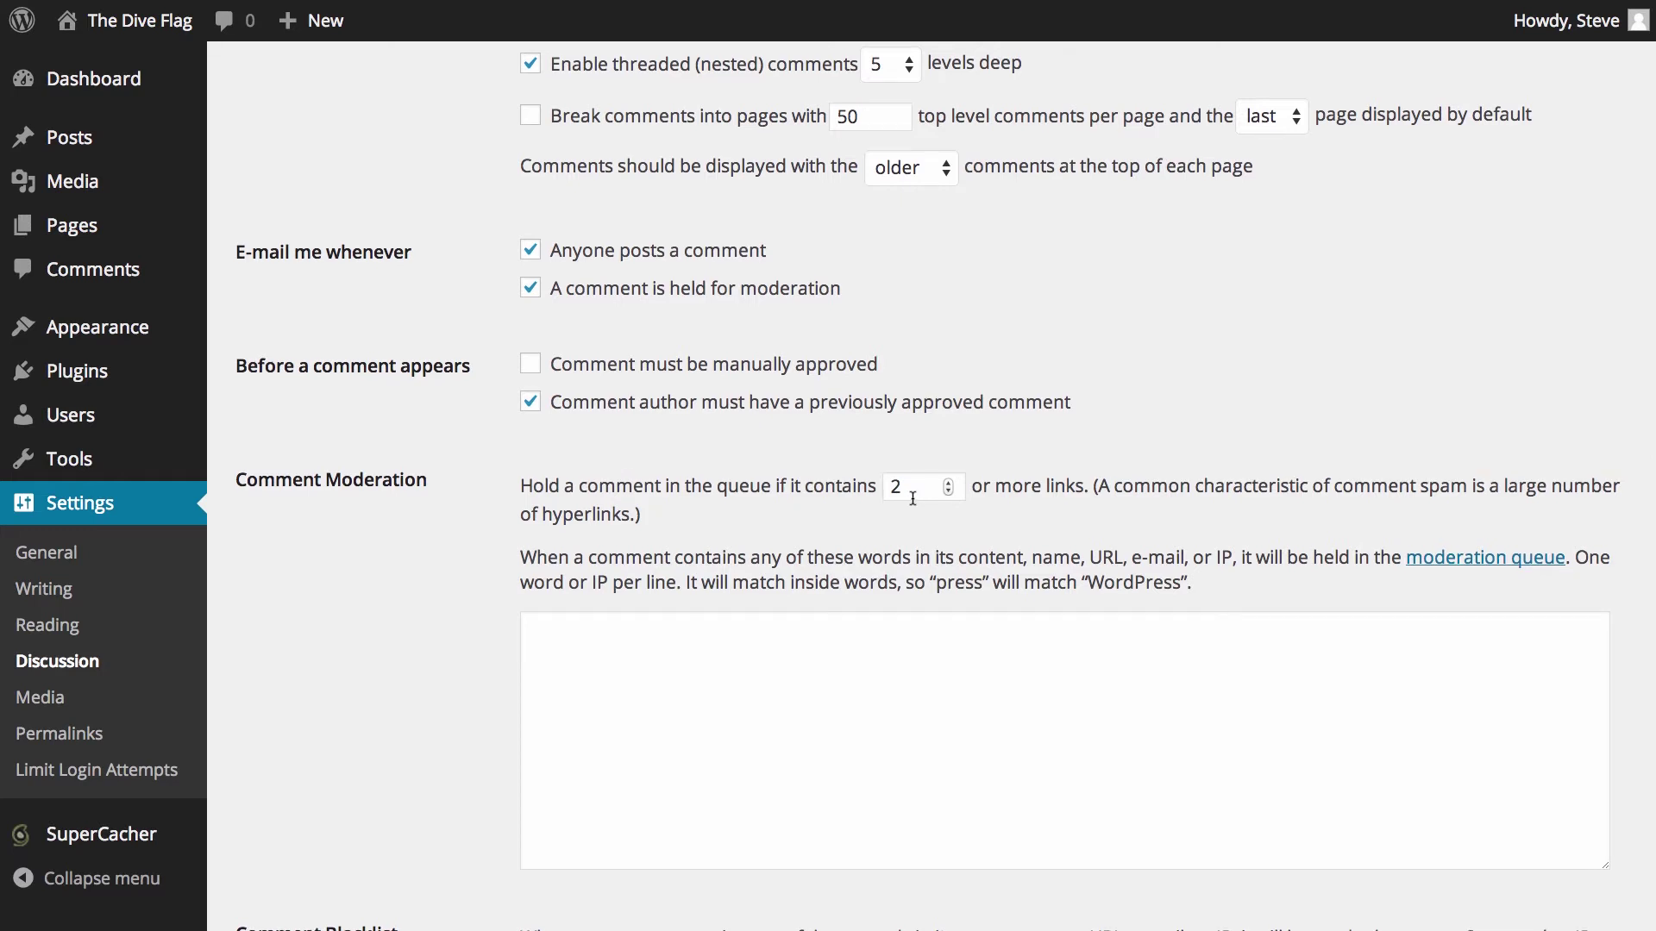
scroll(913, 498, down, 3)
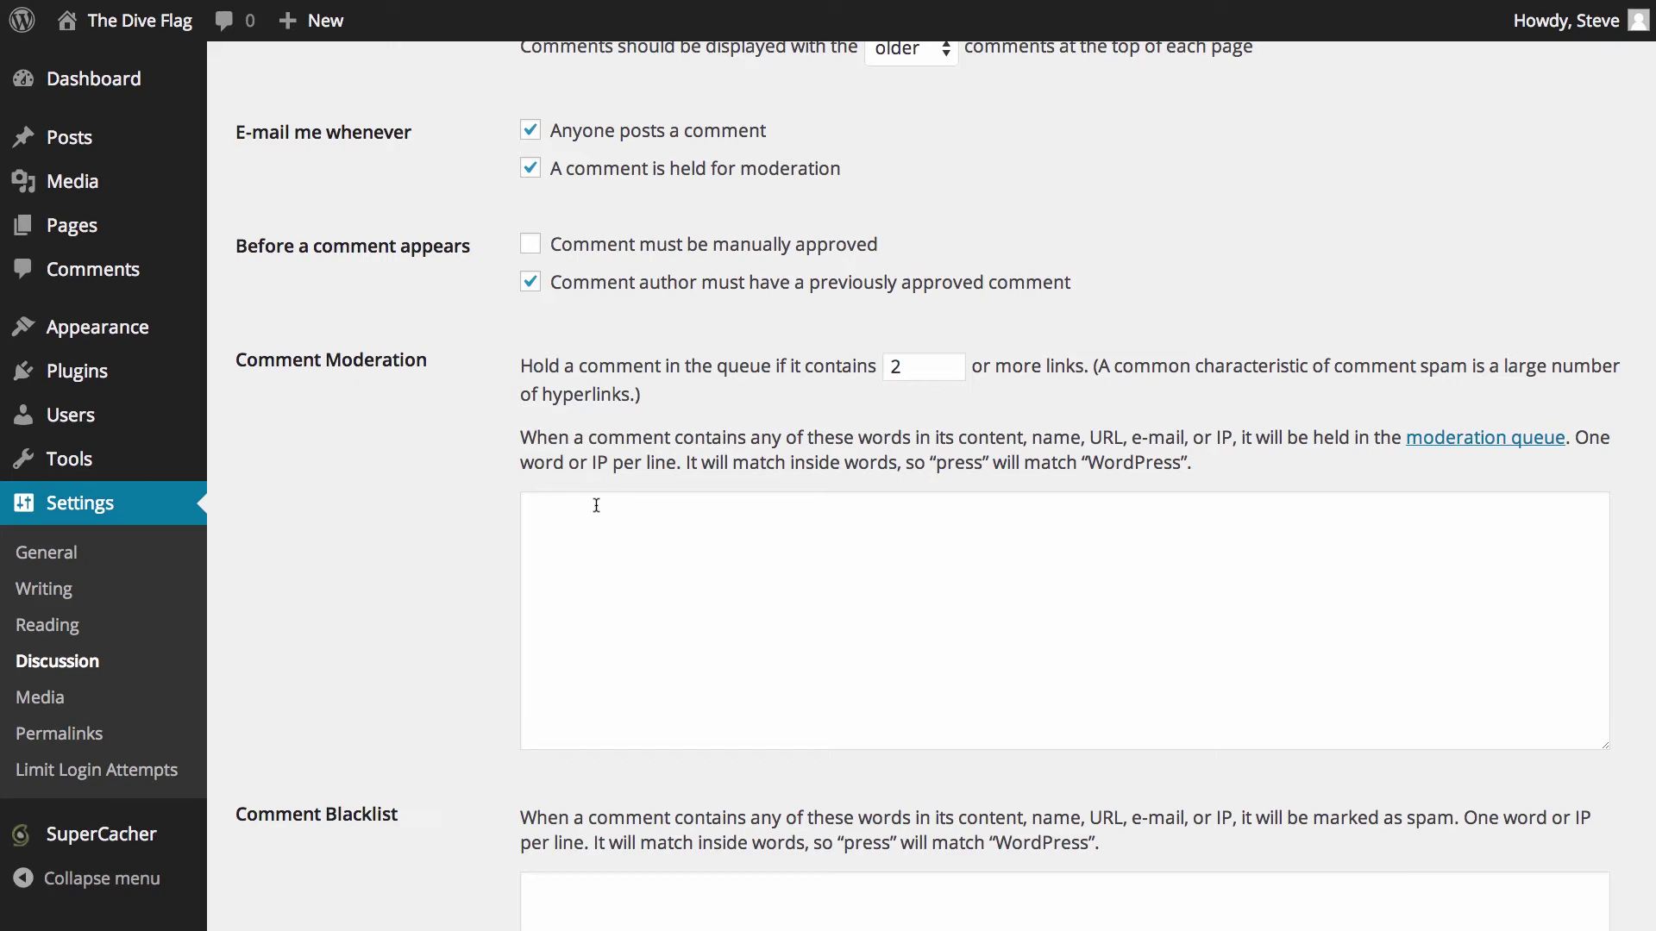
- Examine the comment blacklist and the avatar display, maximum rating and default avatar options in the Discussion settings
scroll(596, 505, down, 5)
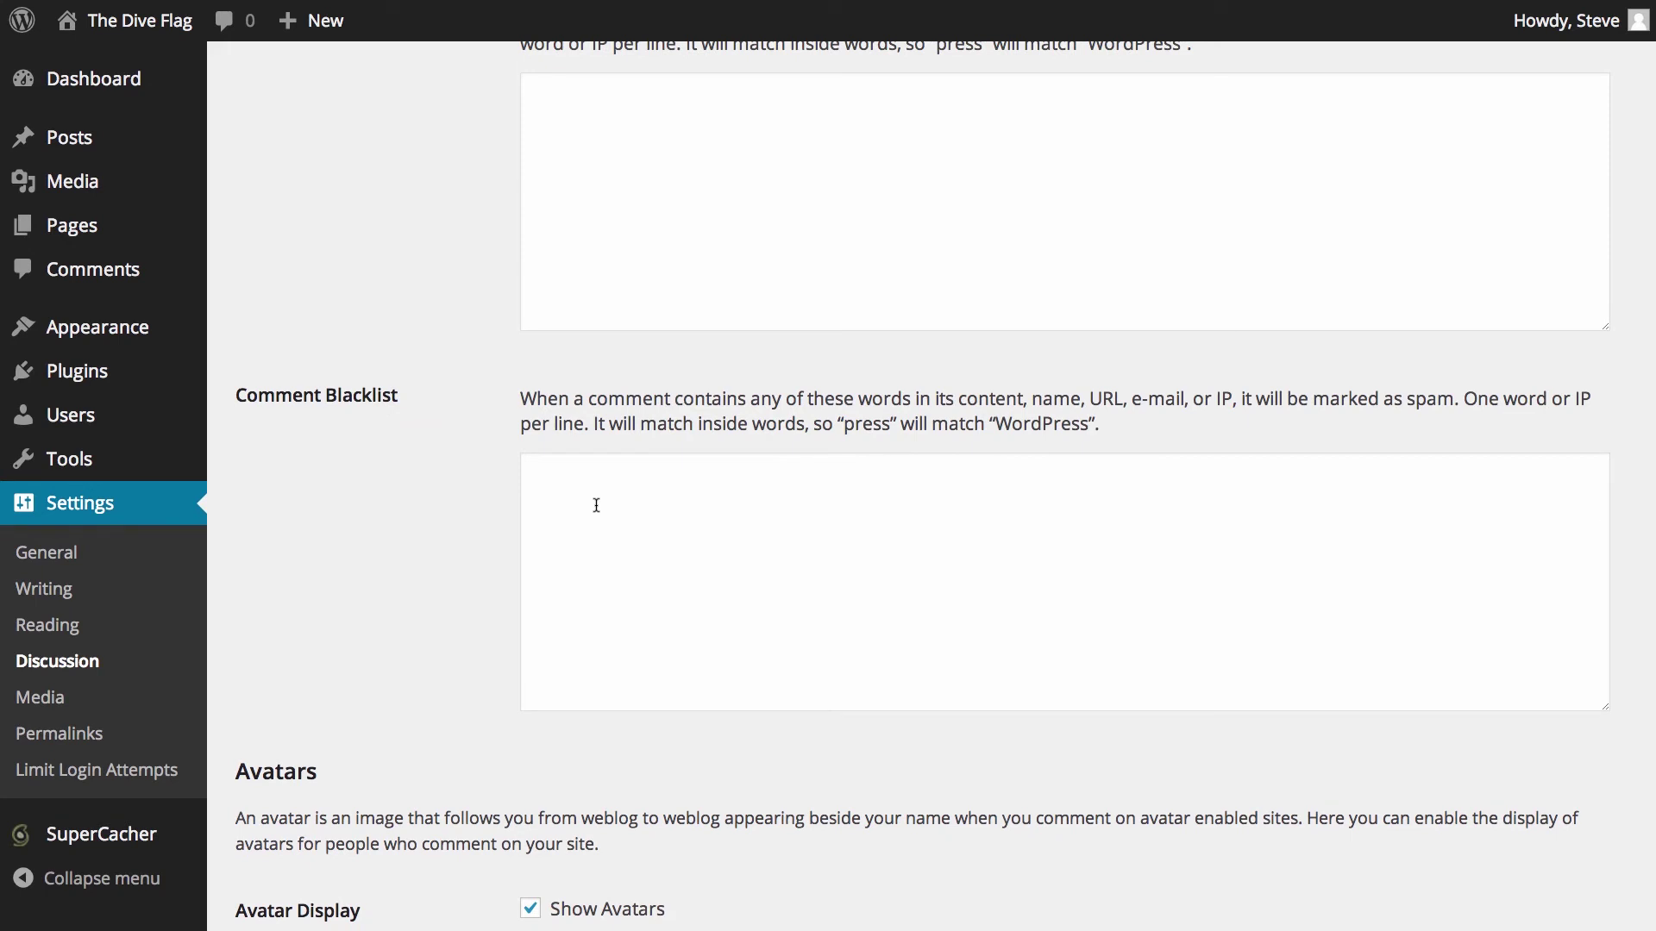
scroll(596, 505, down, 6)
scroll(595, 504, up, 1)
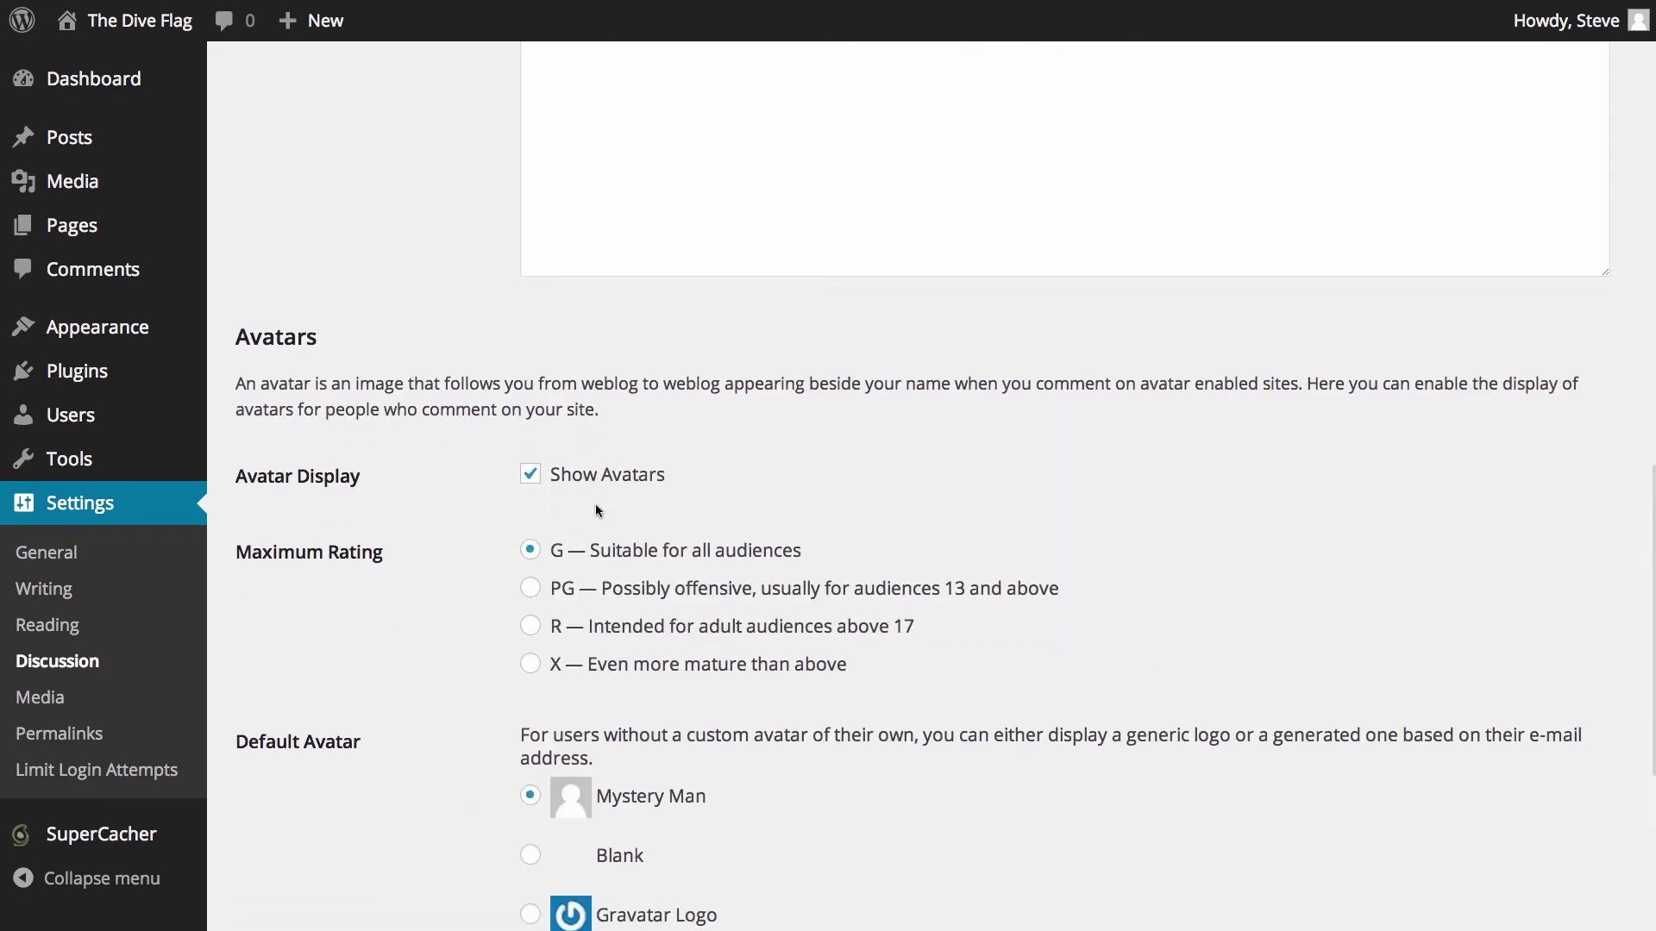
scroll(595, 504, down, 1)
scroll(597, 511, down, 3)
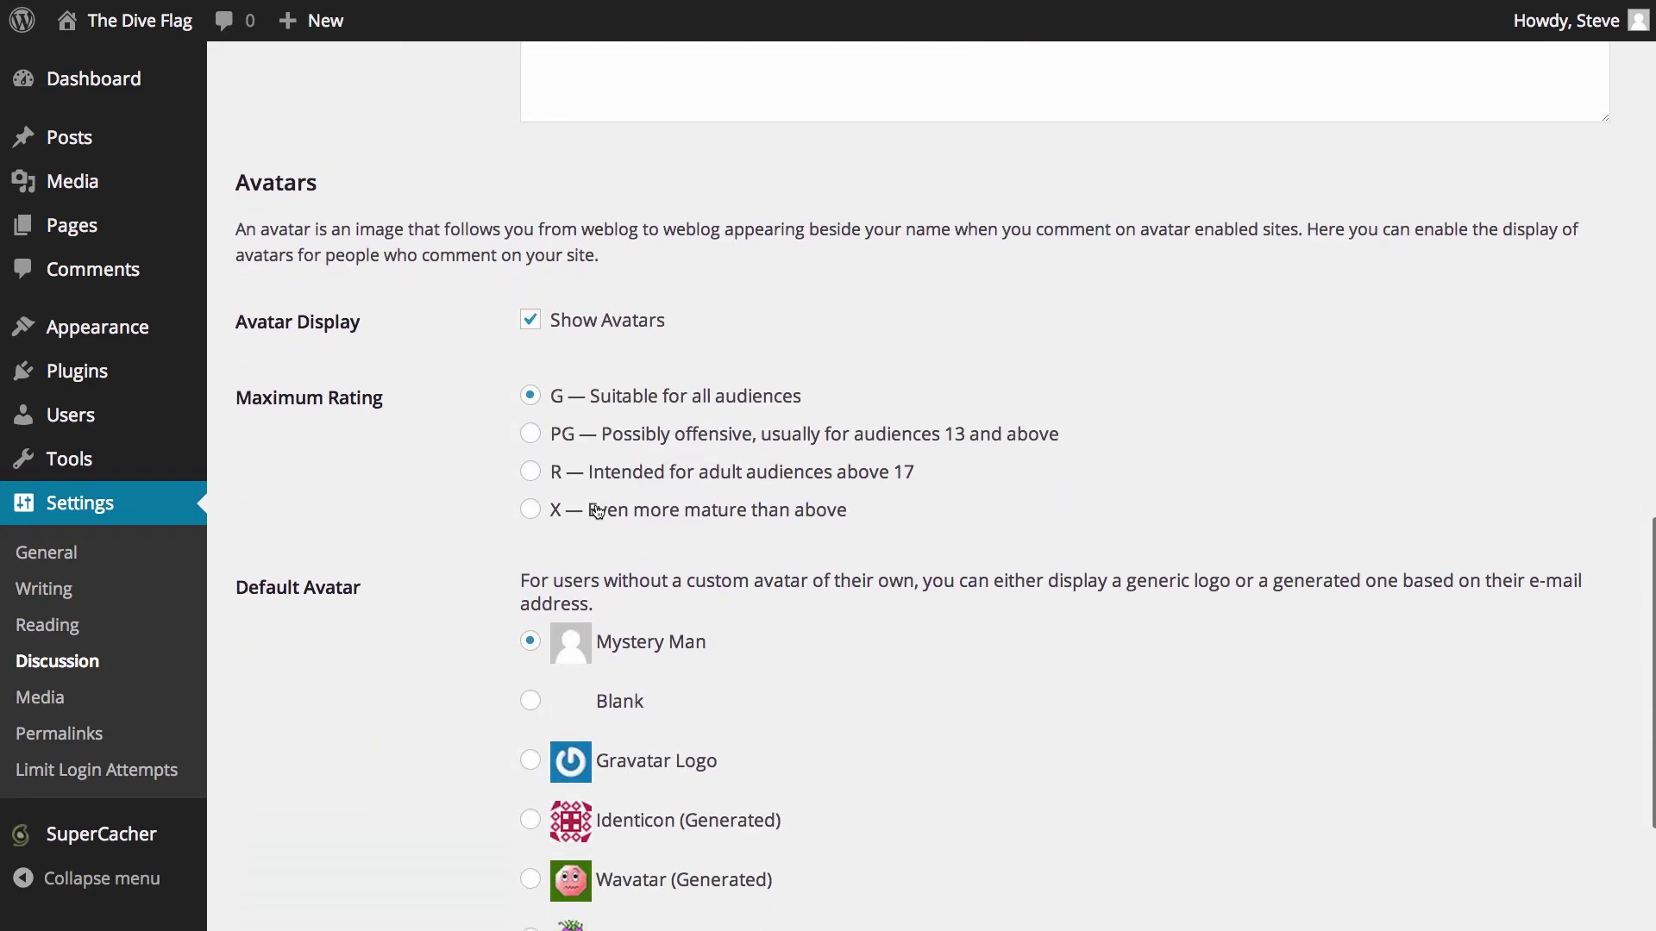
scroll(597, 510, down, 2)
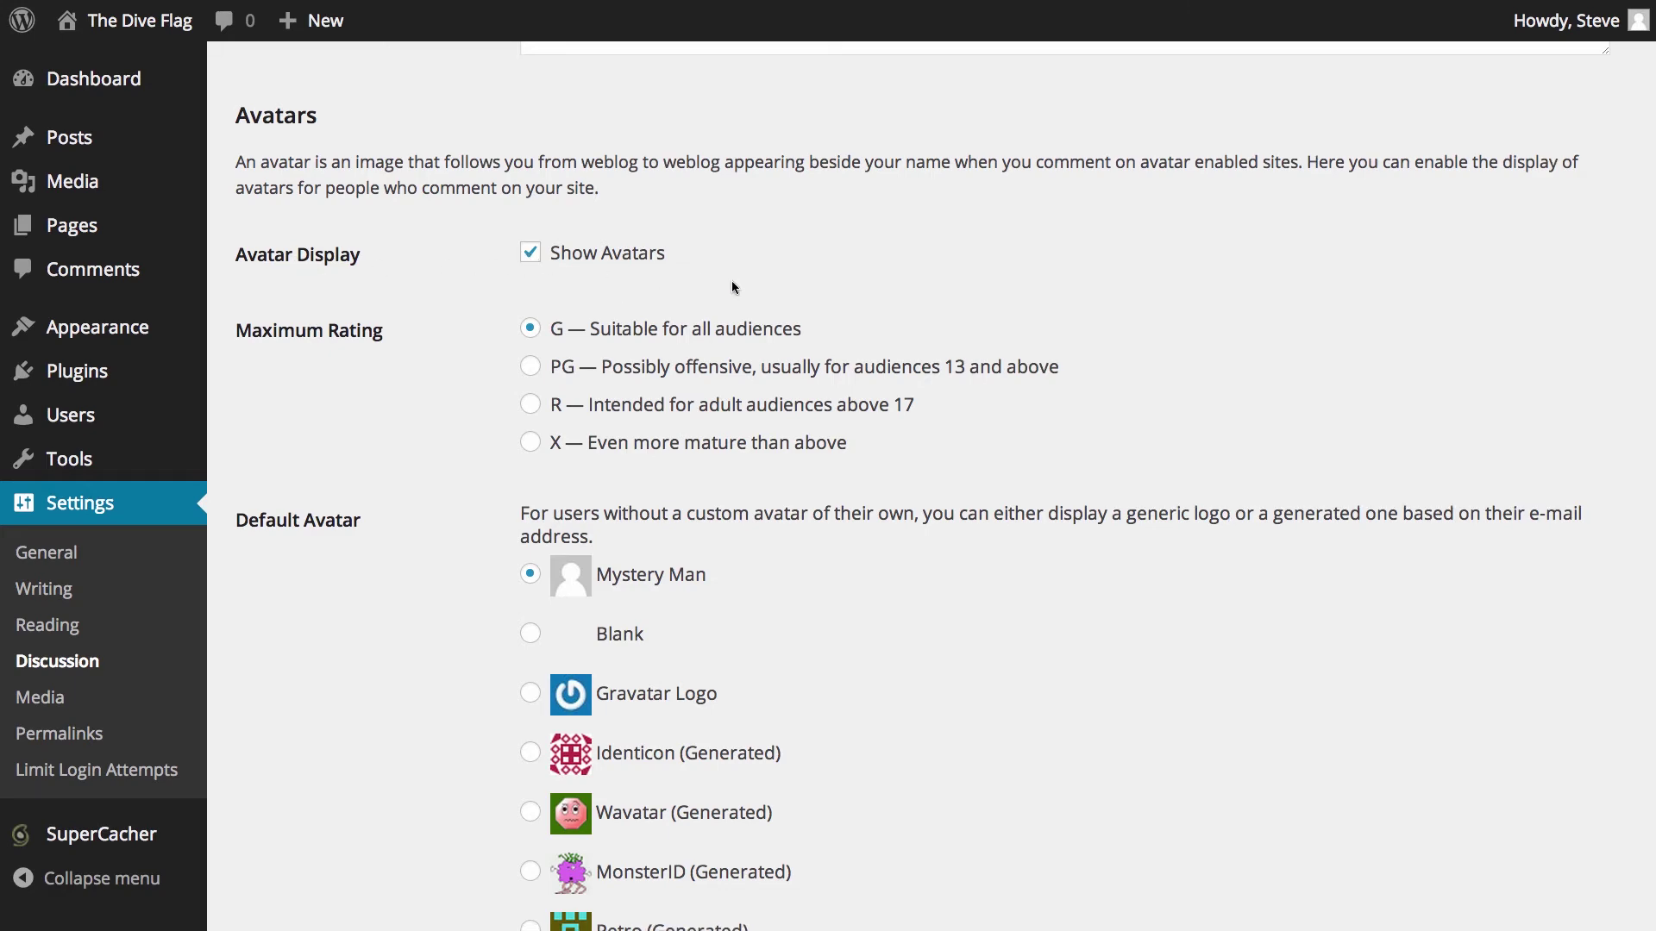
scroll(732, 281, down, 2)
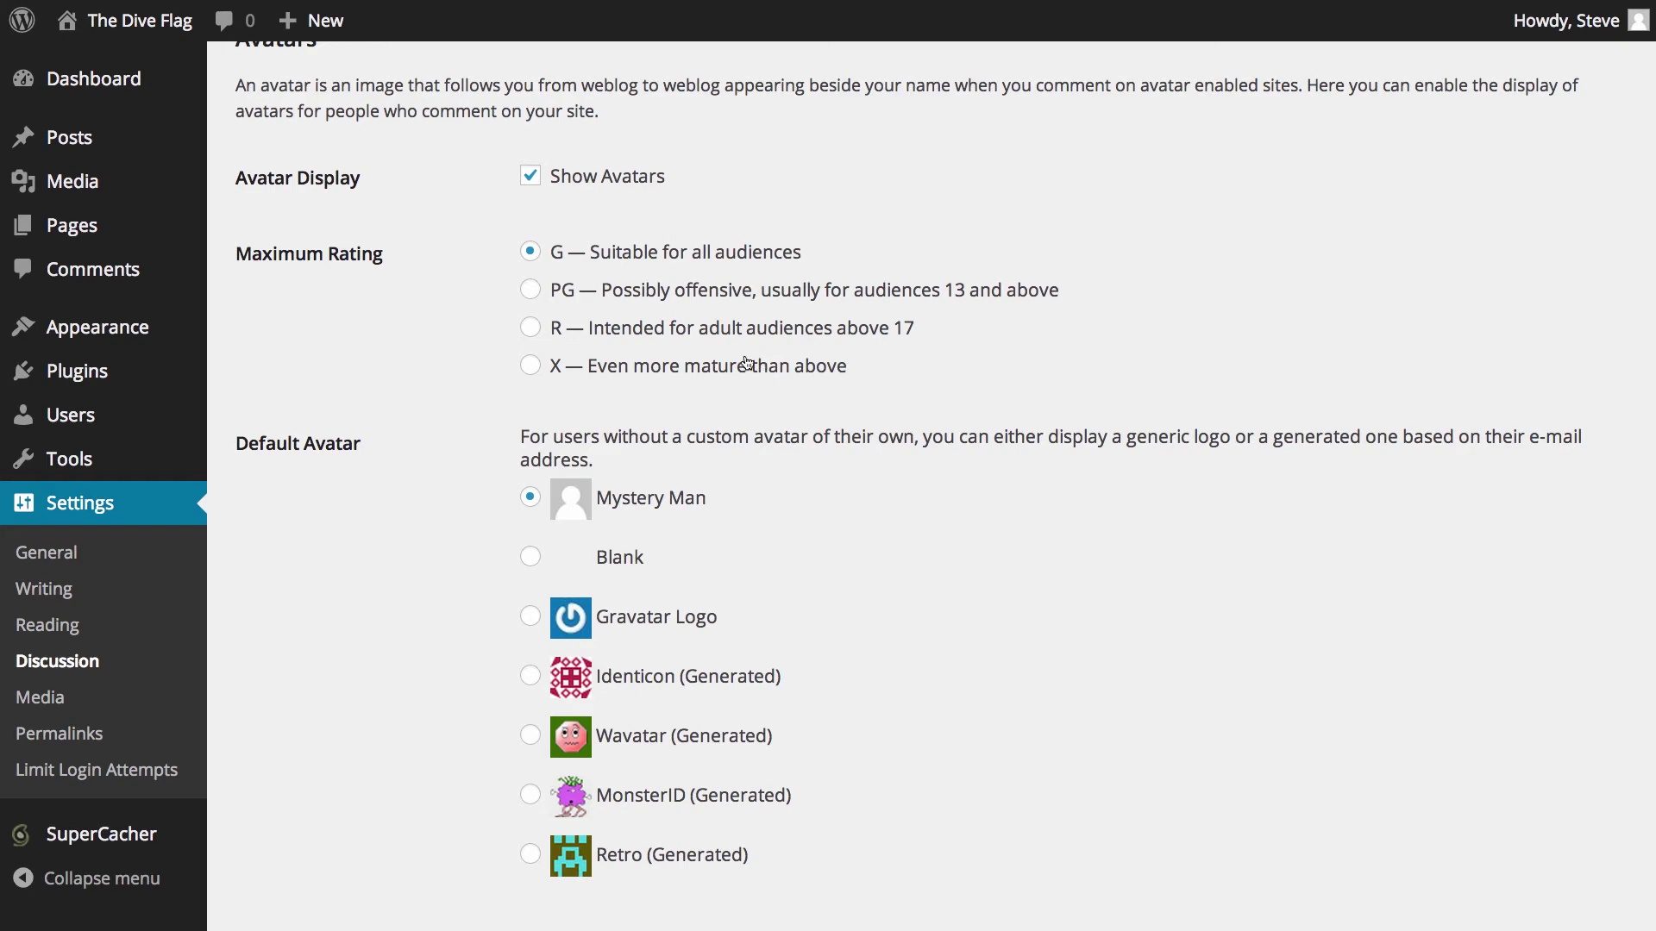
scroll(748, 354, down, 3)
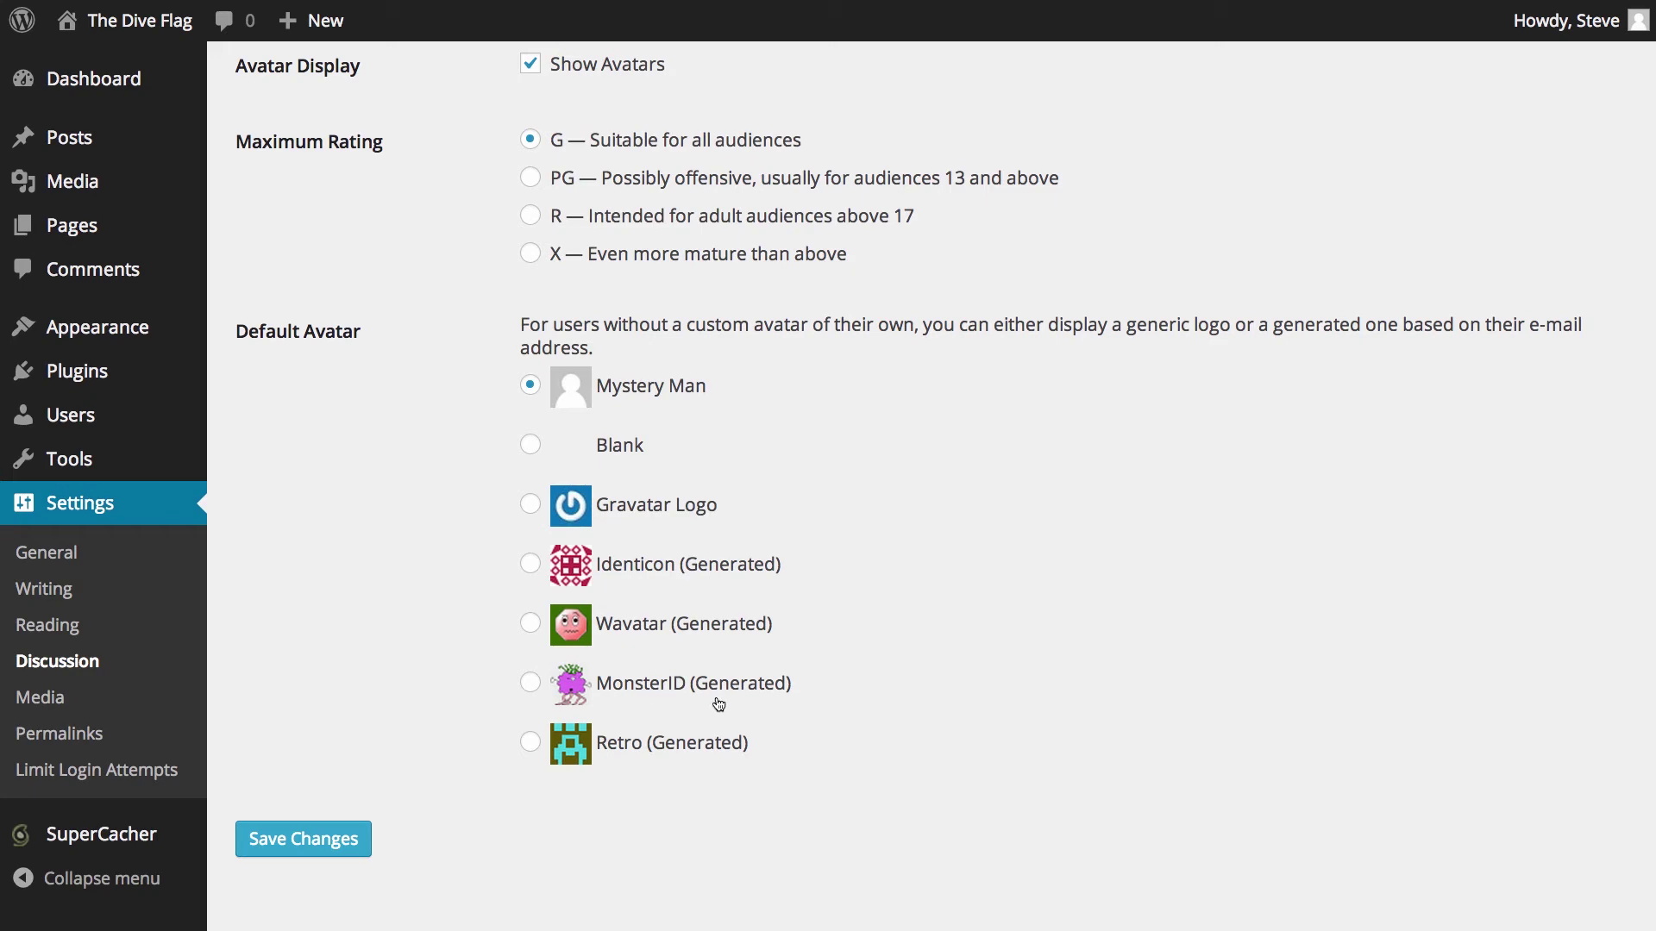
- Look over the Media settings, open the Permalink settings and compare the default, date-based, numeric and post name URL structures
click(40, 698)
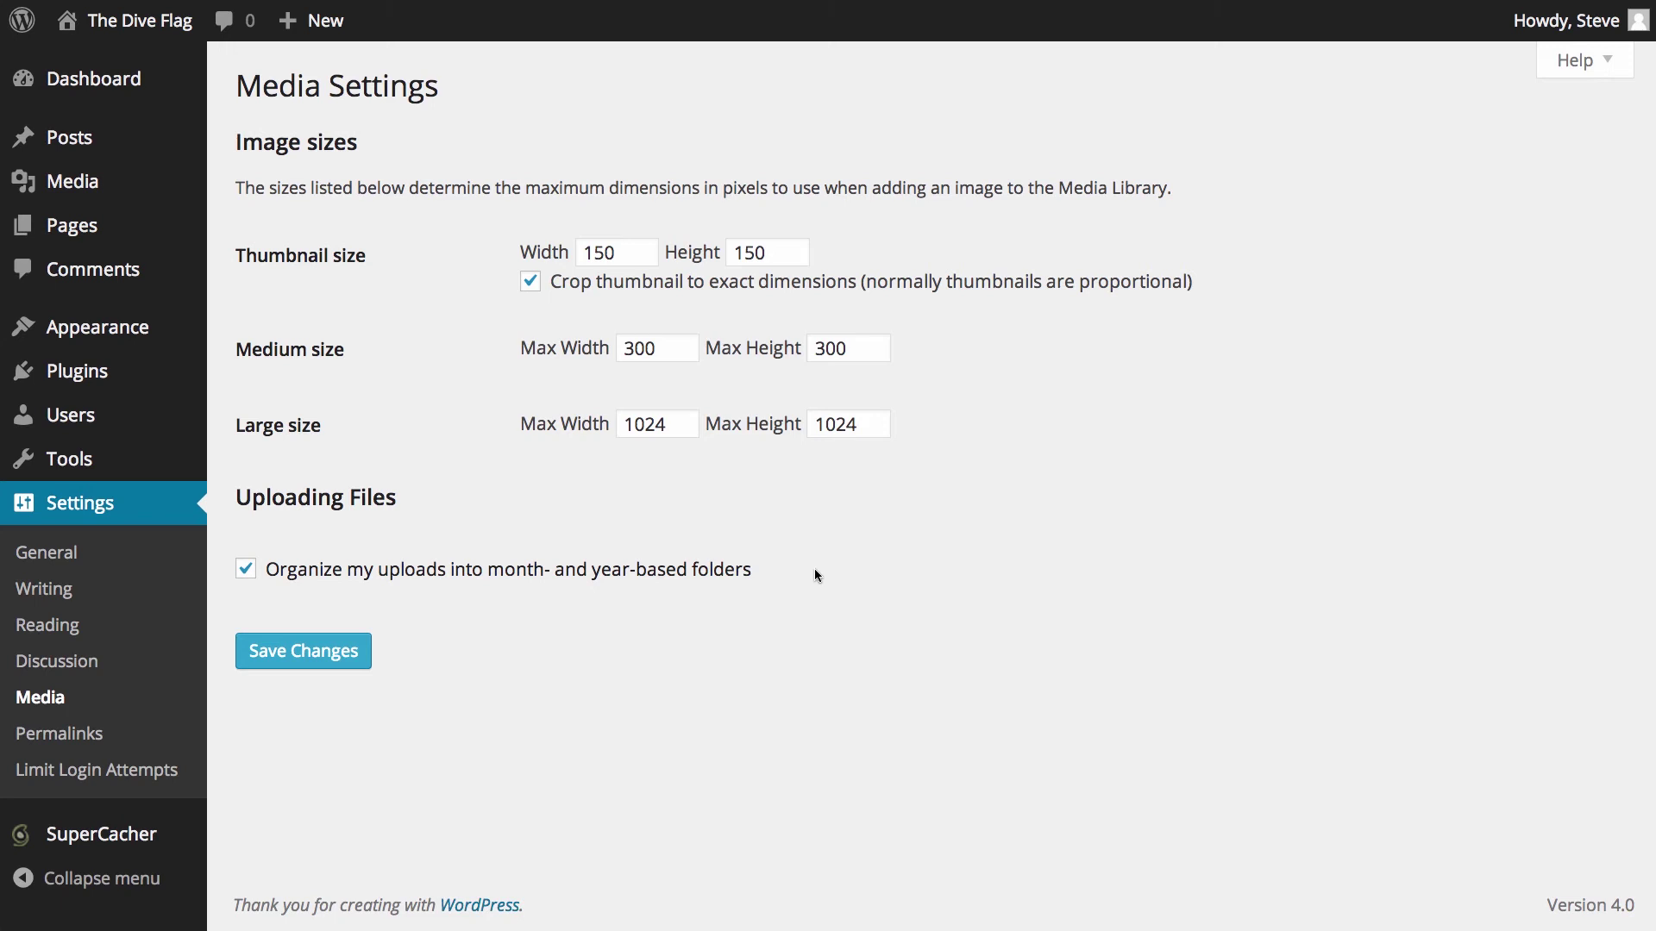
click(59, 733)
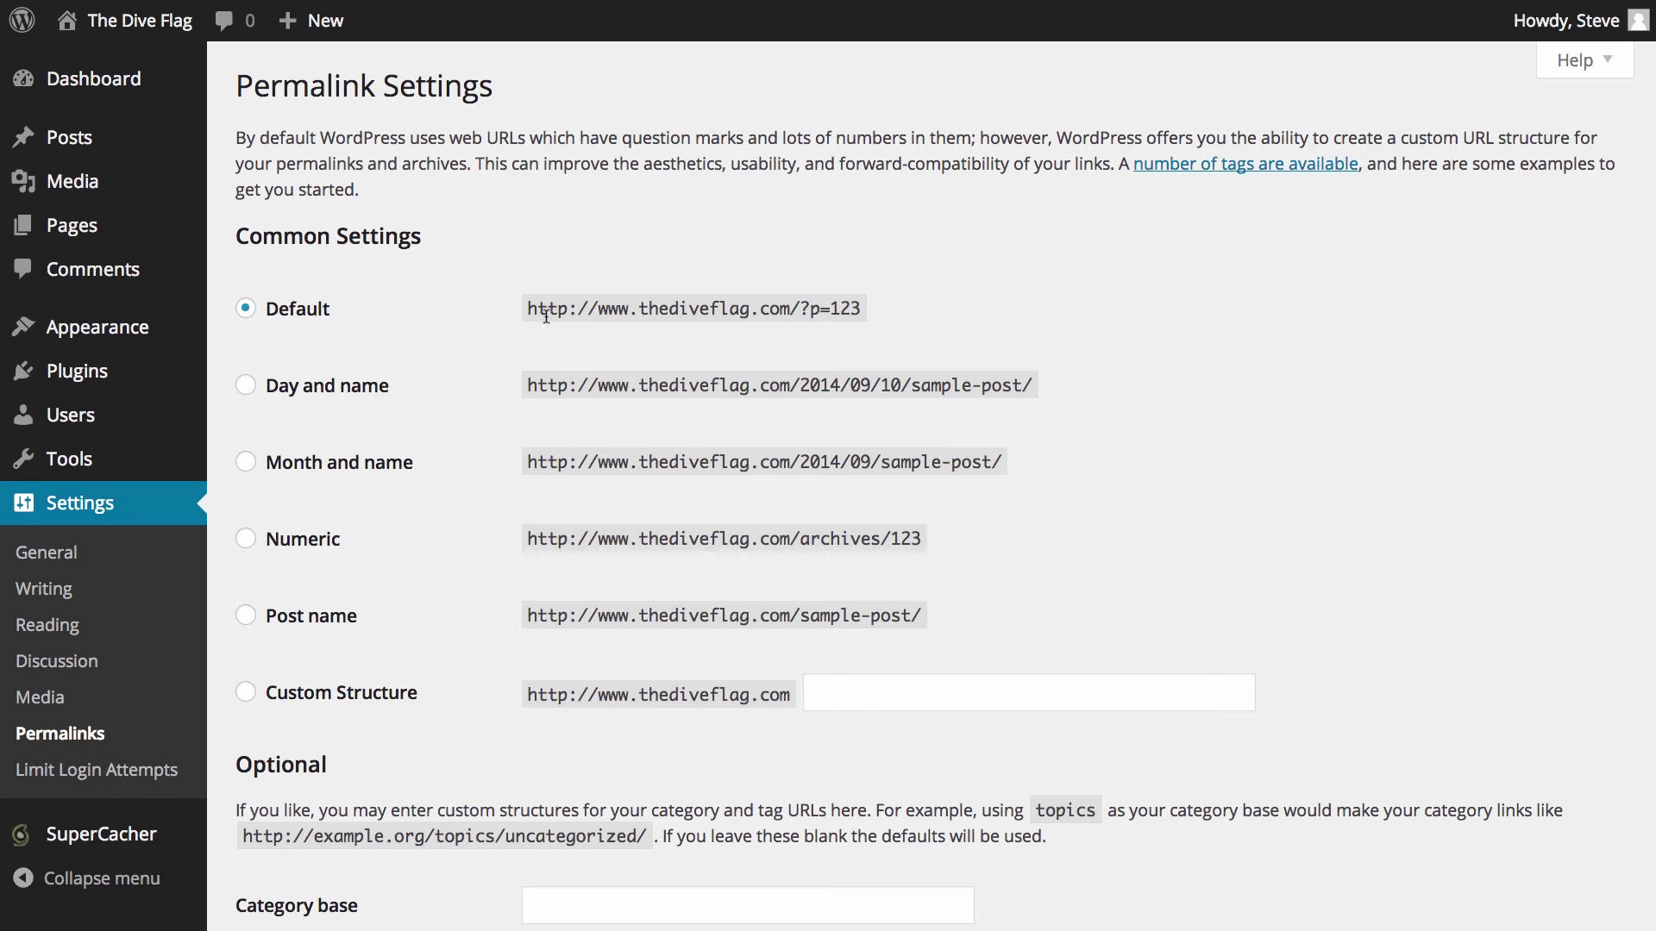
drag(861, 307, 517, 308)
click(512, 309)
scroll(513, 309, down, 3)
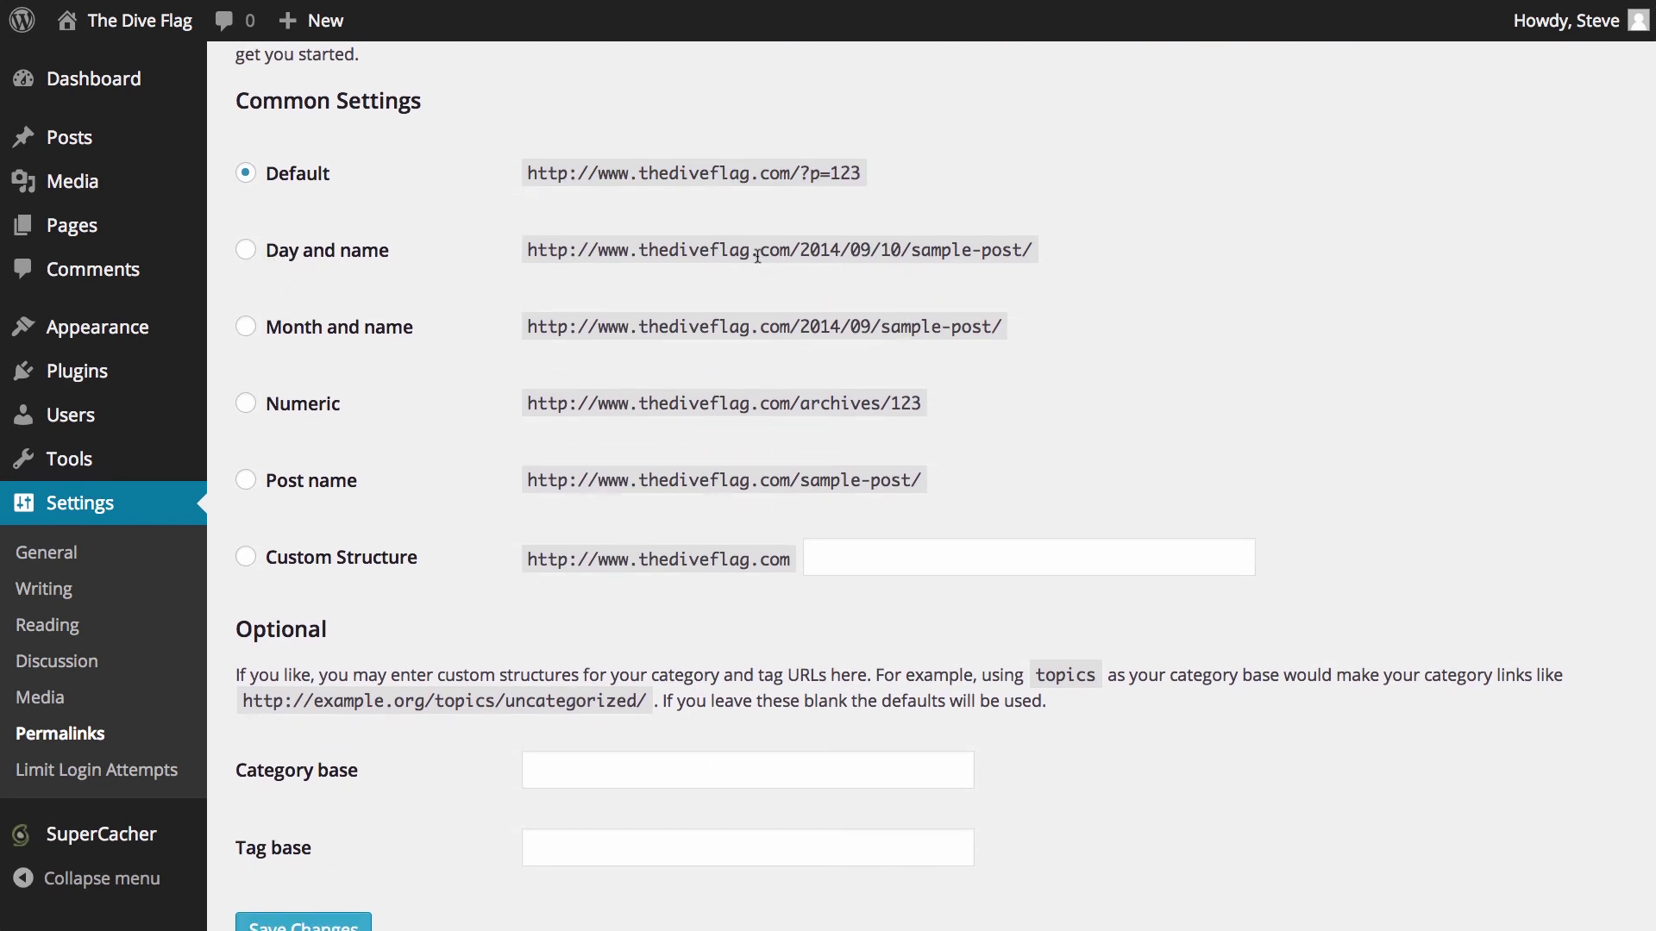
scroll(802, 250, up, 1)
drag(801, 250, 1031, 248)
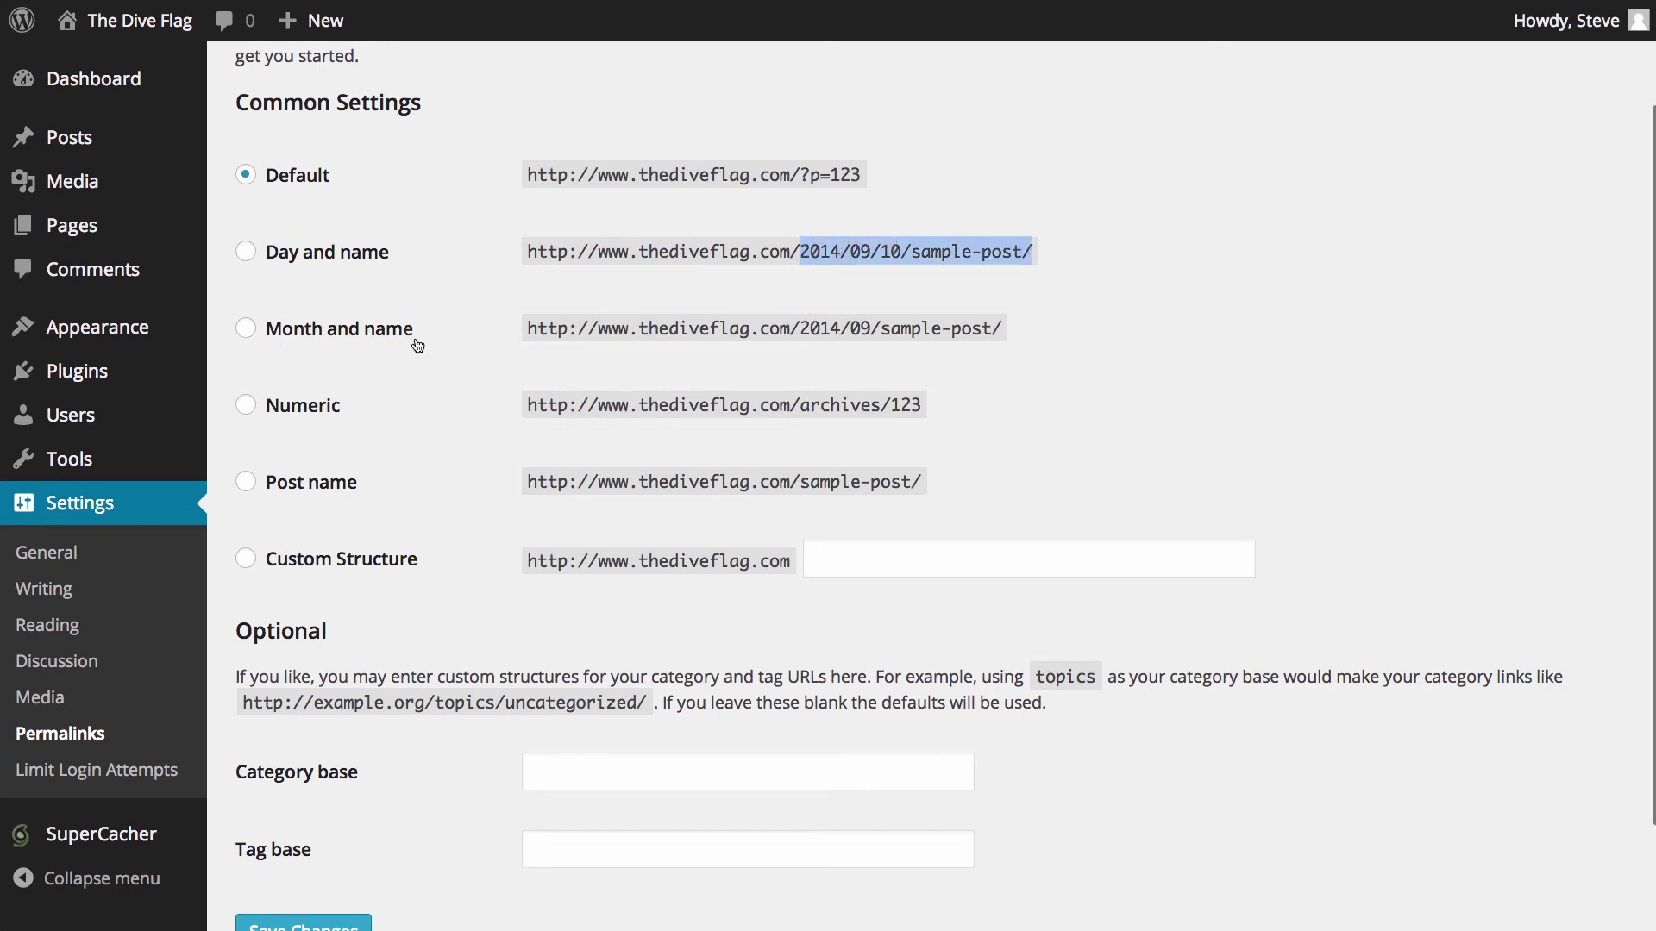
drag(802, 329, 1004, 329)
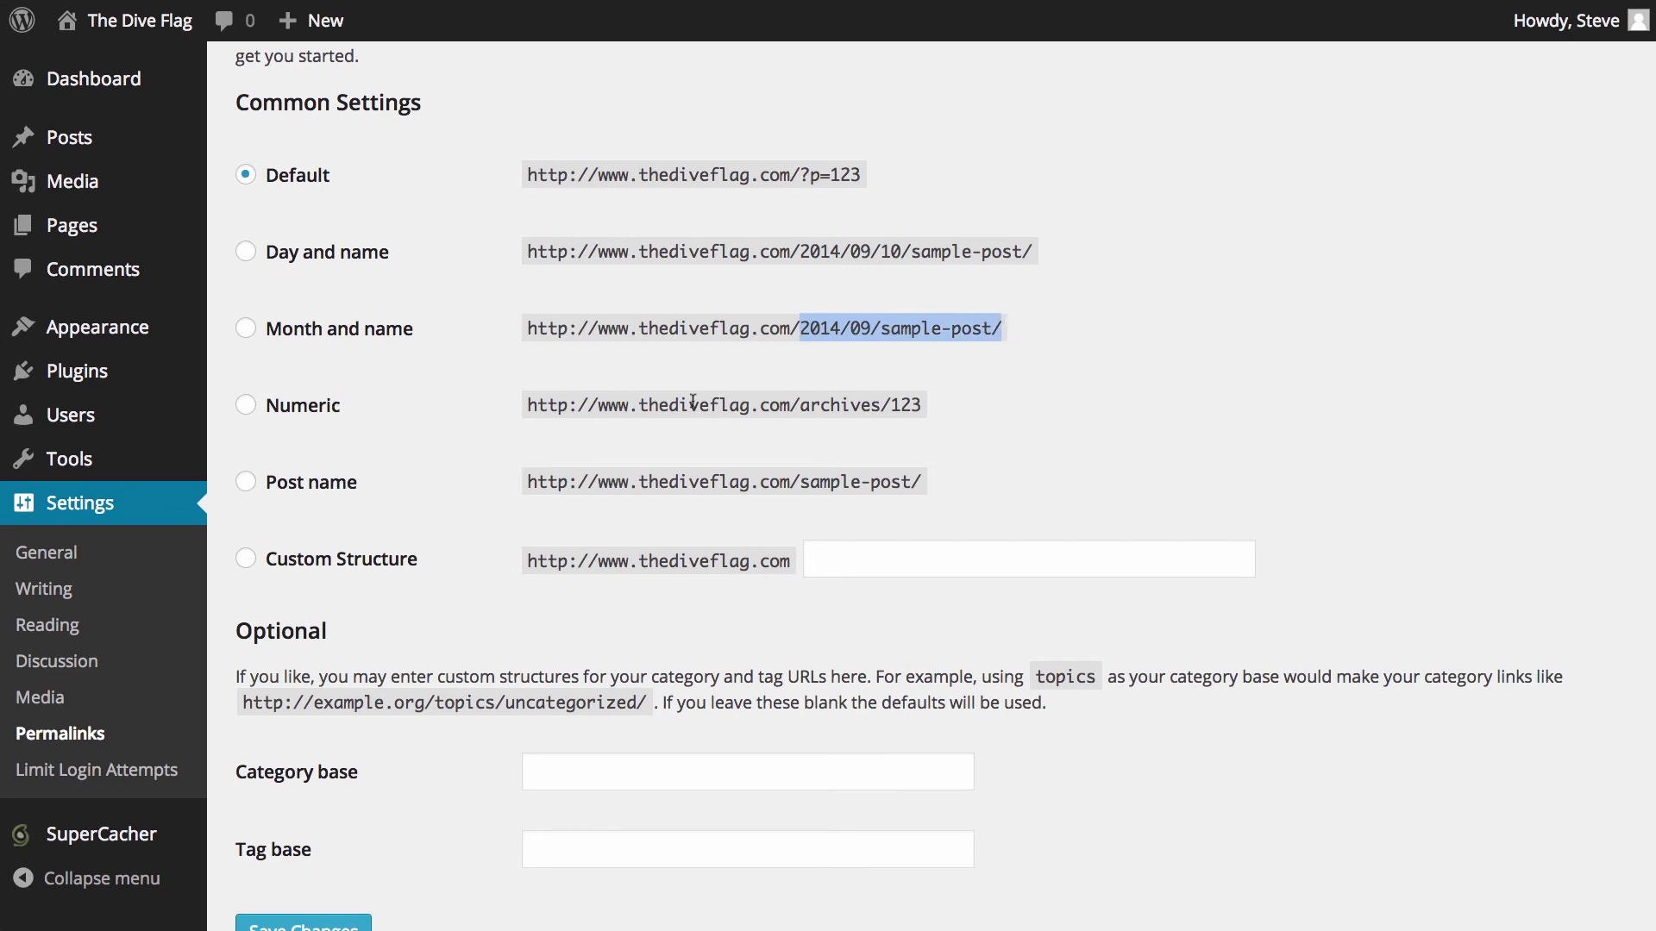
drag(739, 404, 952, 401)
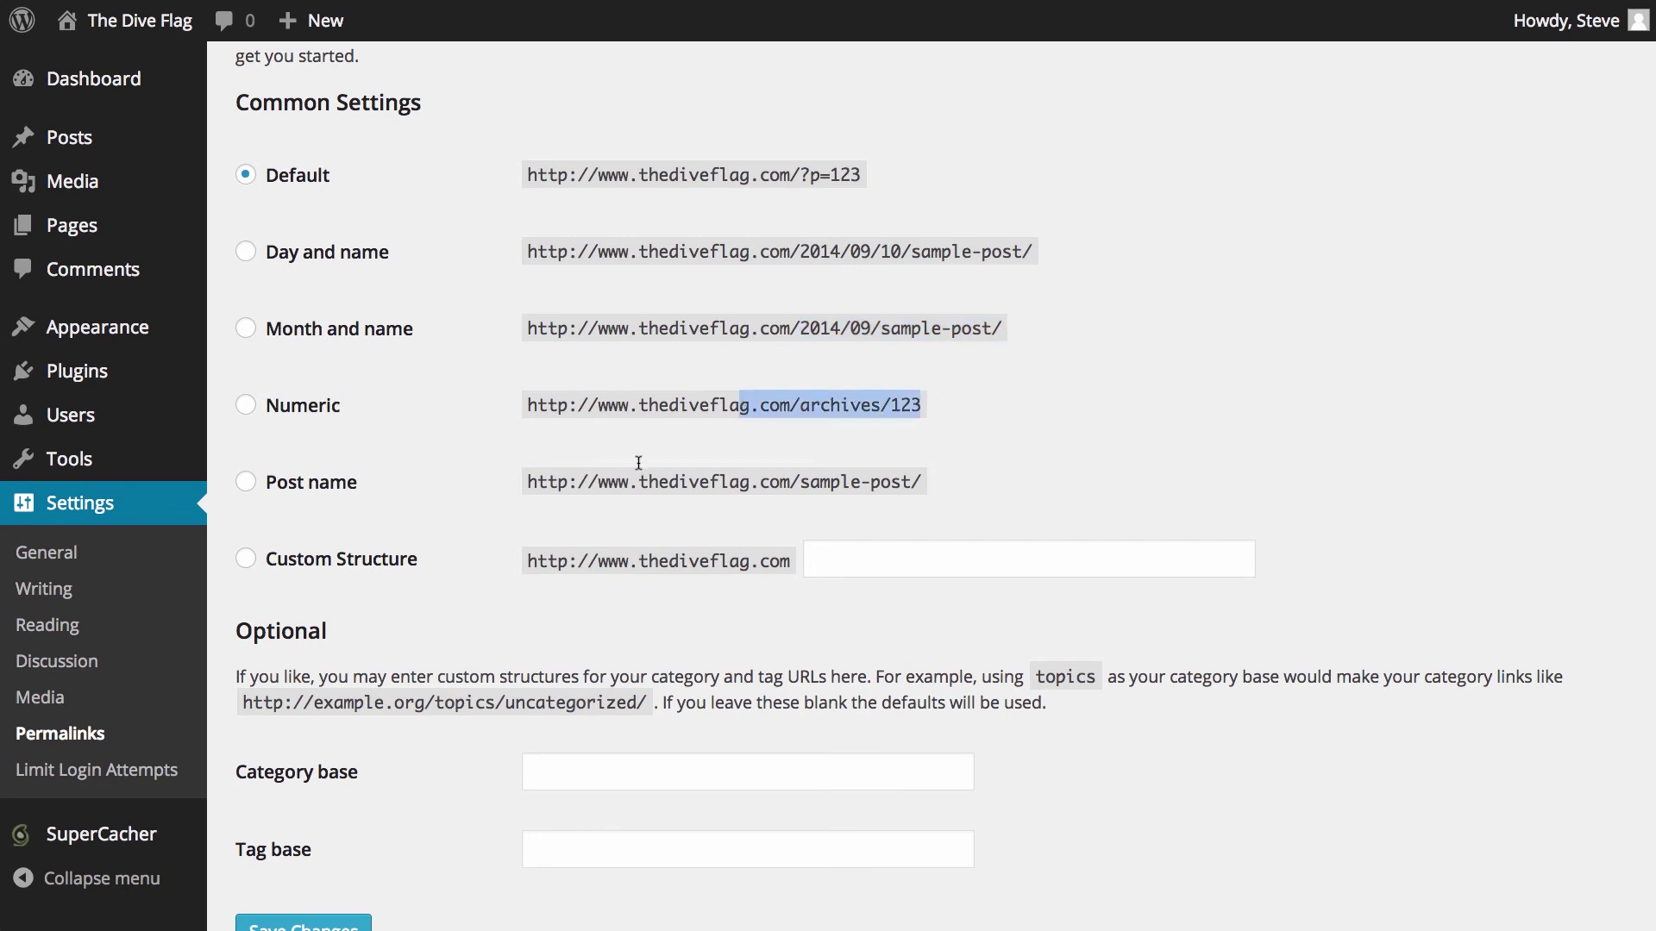
drag(557, 481, 901, 482)
- Choose Post name as the site's permalink structure after looking over the custom structure and optional base fields
scroll(577, 498, down, 2)
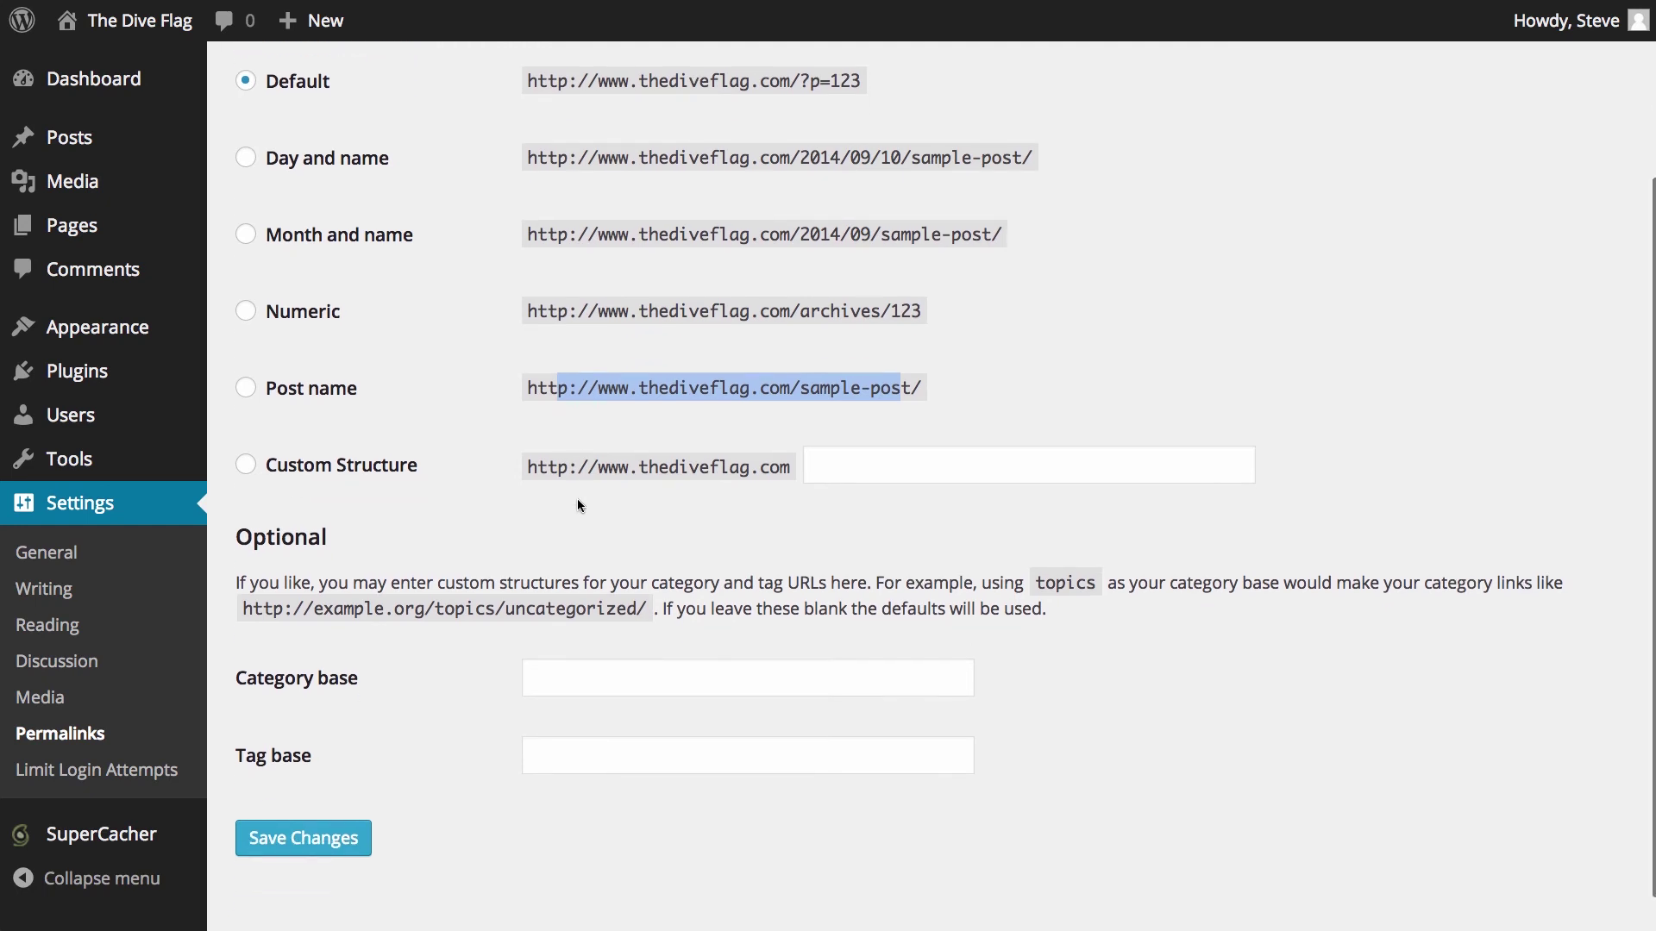
scroll(577, 500, down, 1)
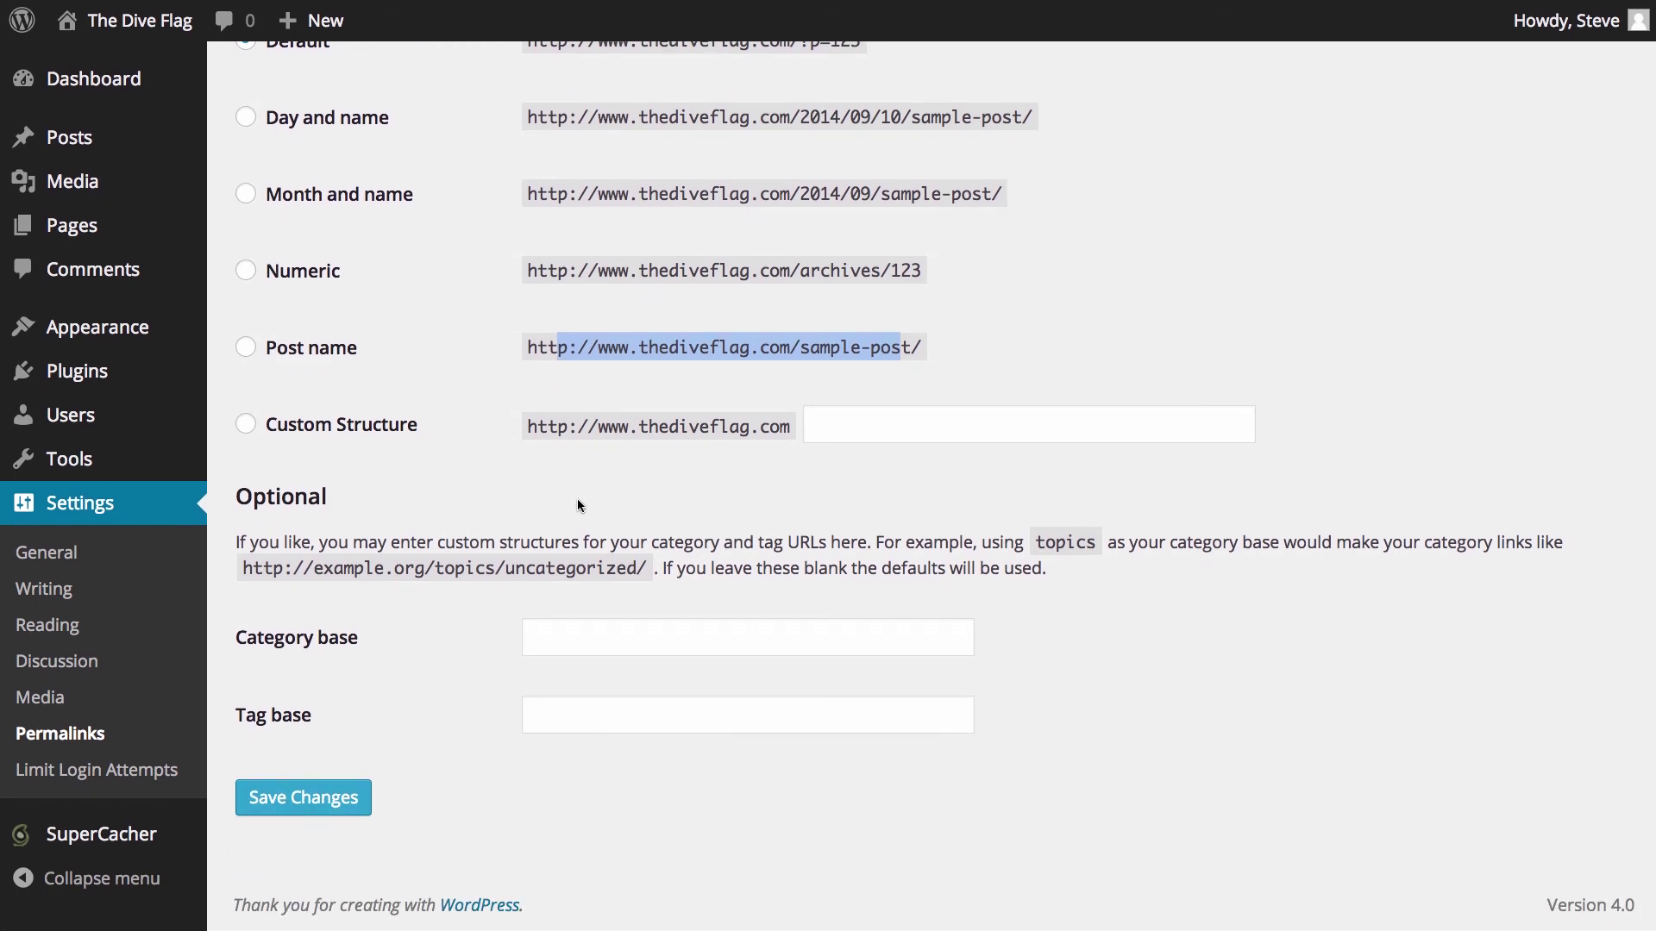
click(477, 429)
click(305, 353)
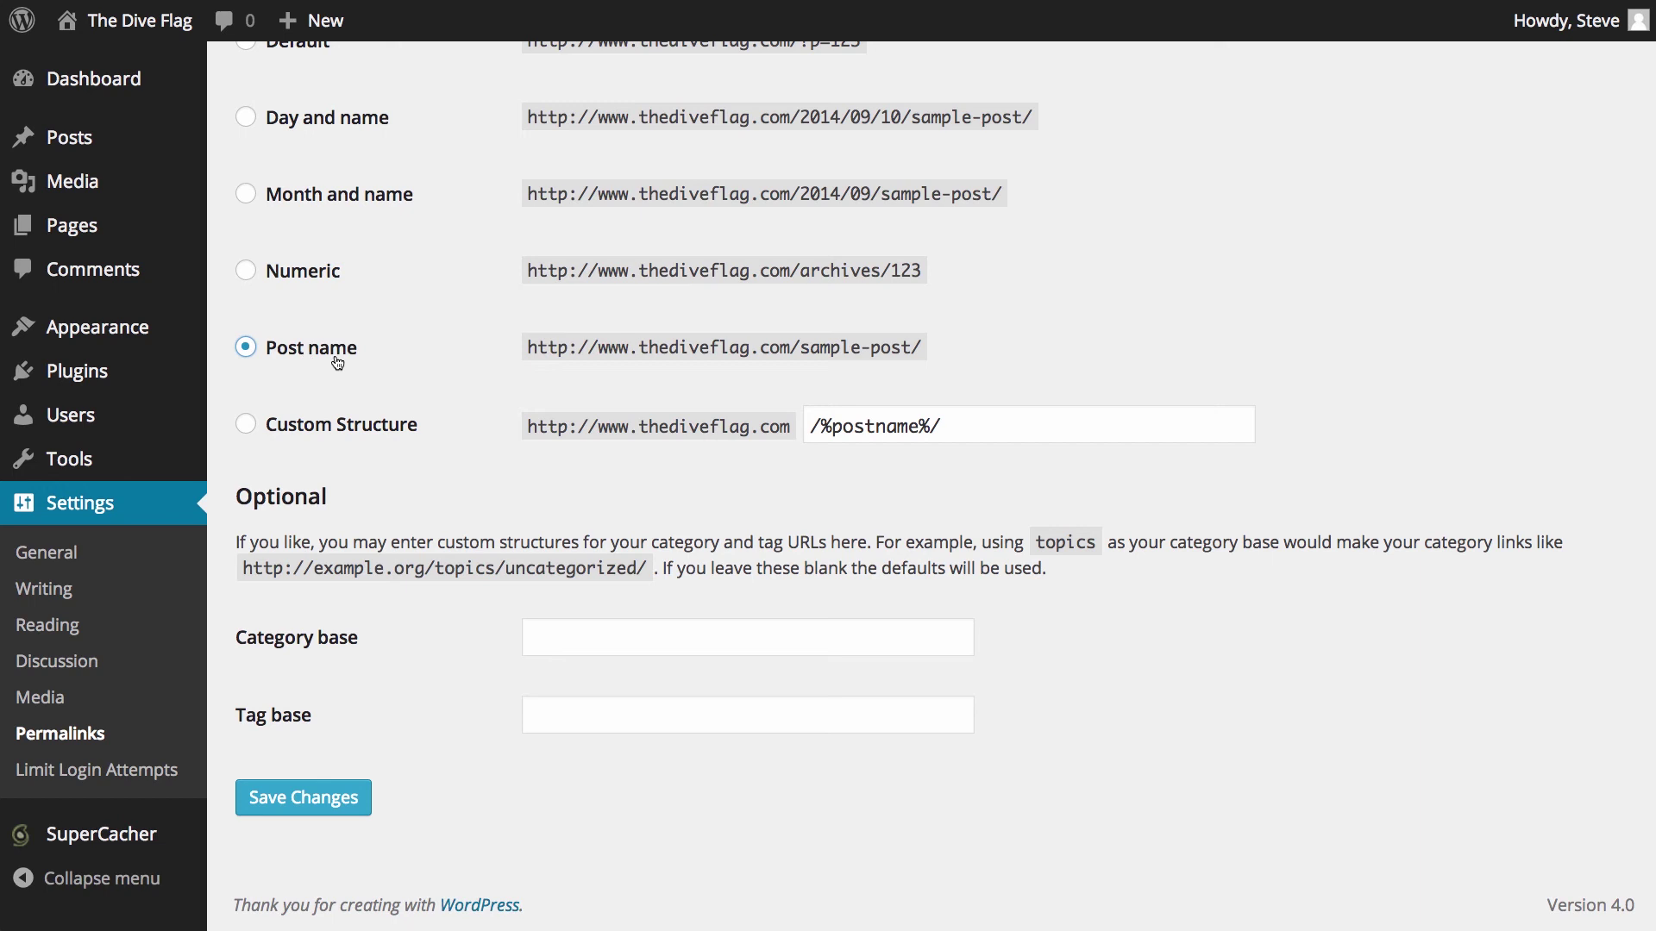
- View the Limit Login Attempts settings and look over the dynamic cache and Memcached options of SuperCacher
click(68, 775)
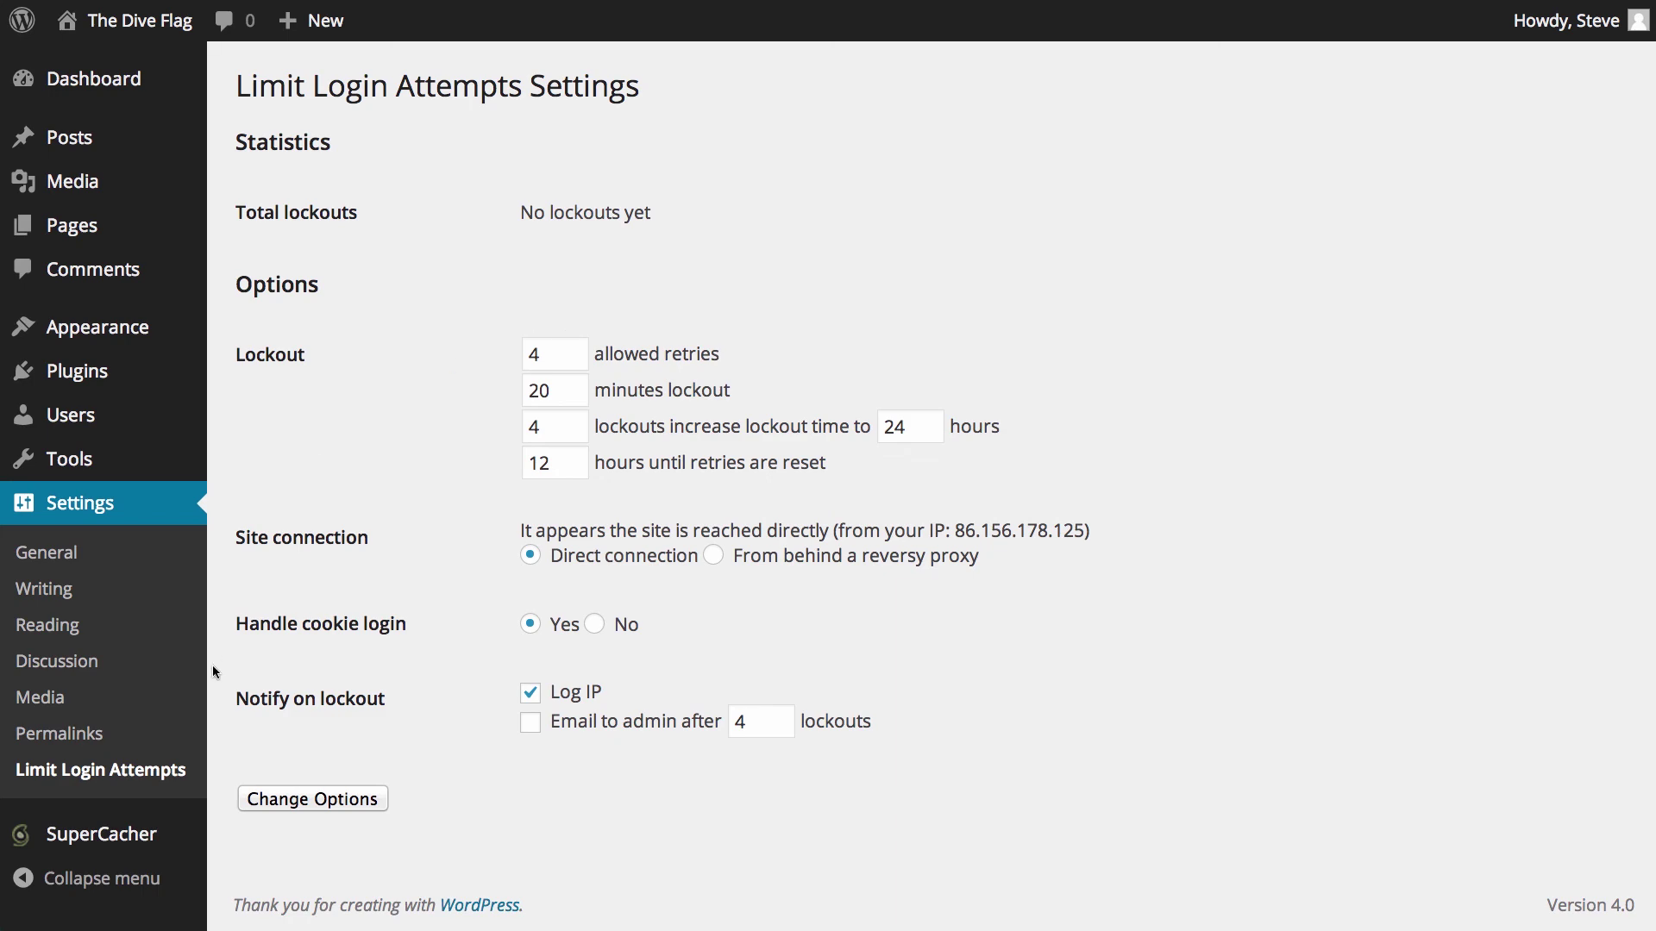
click(127, 836)
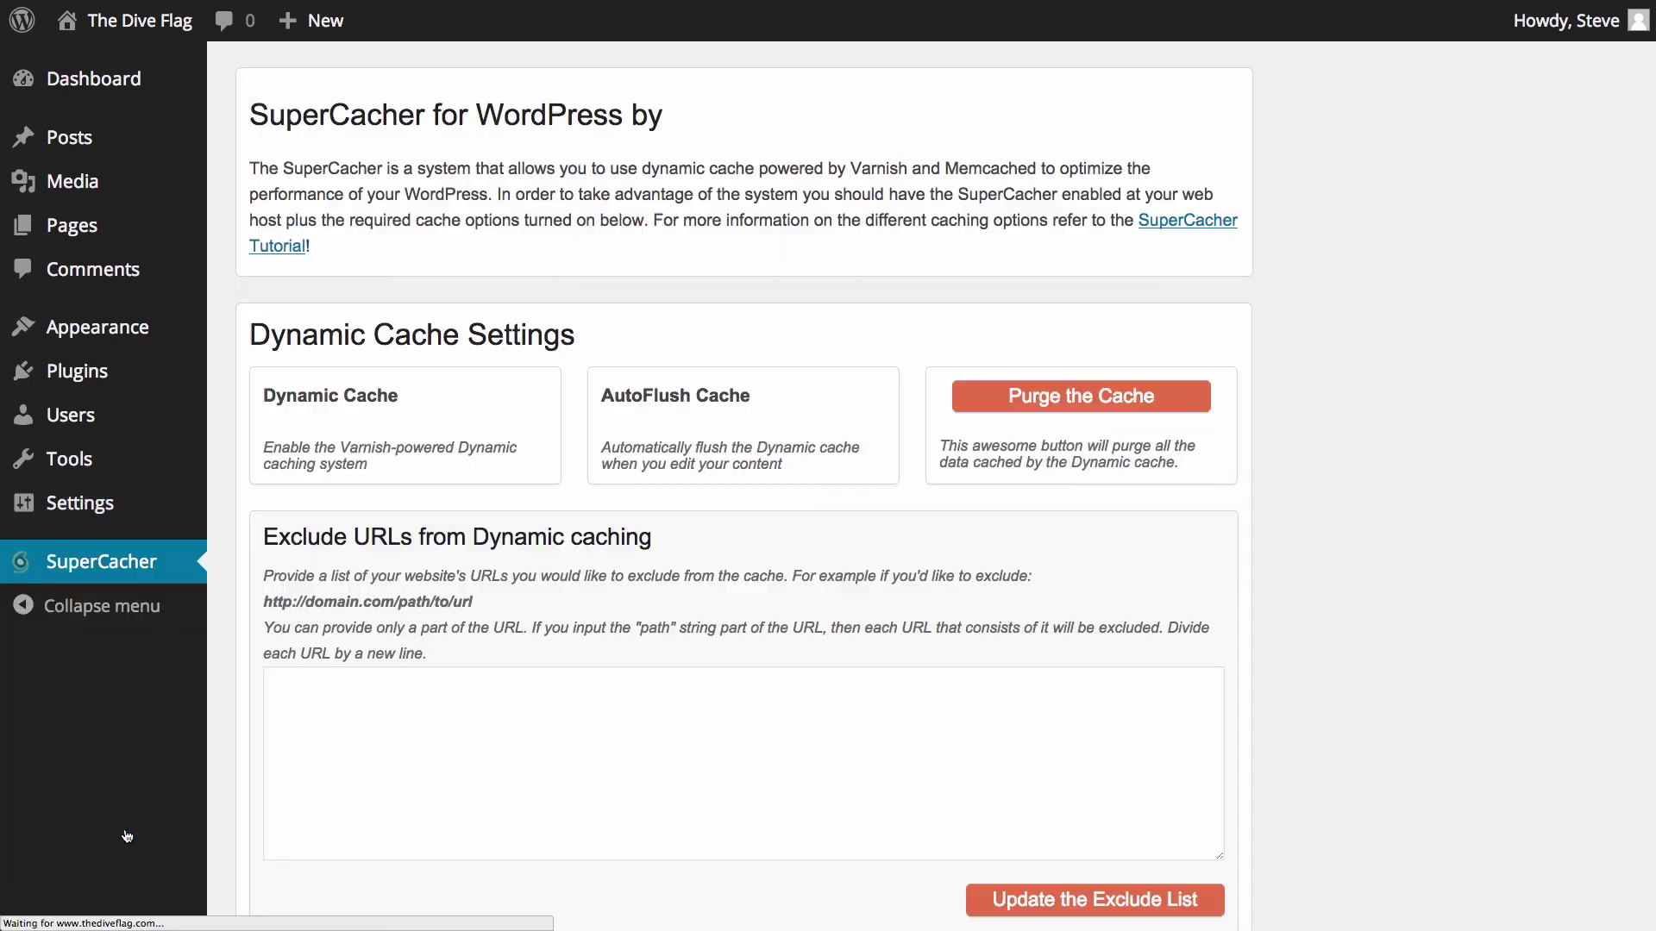
scroll(1167, 671, down, 5)
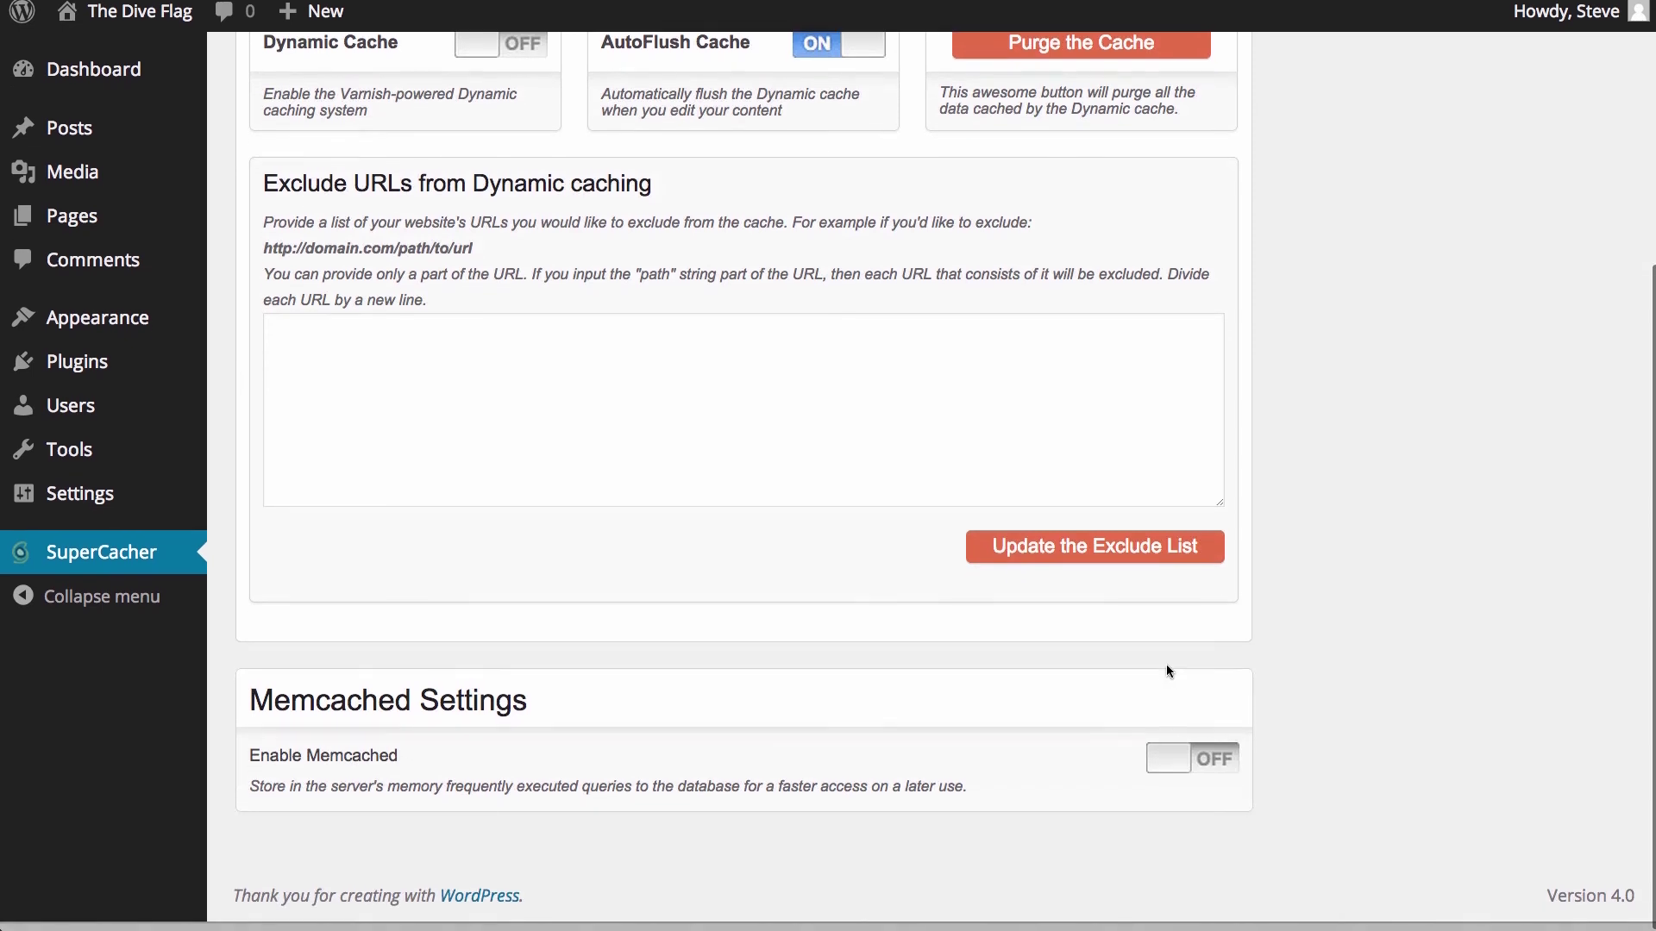
scroll(1167, 671, up, 5)
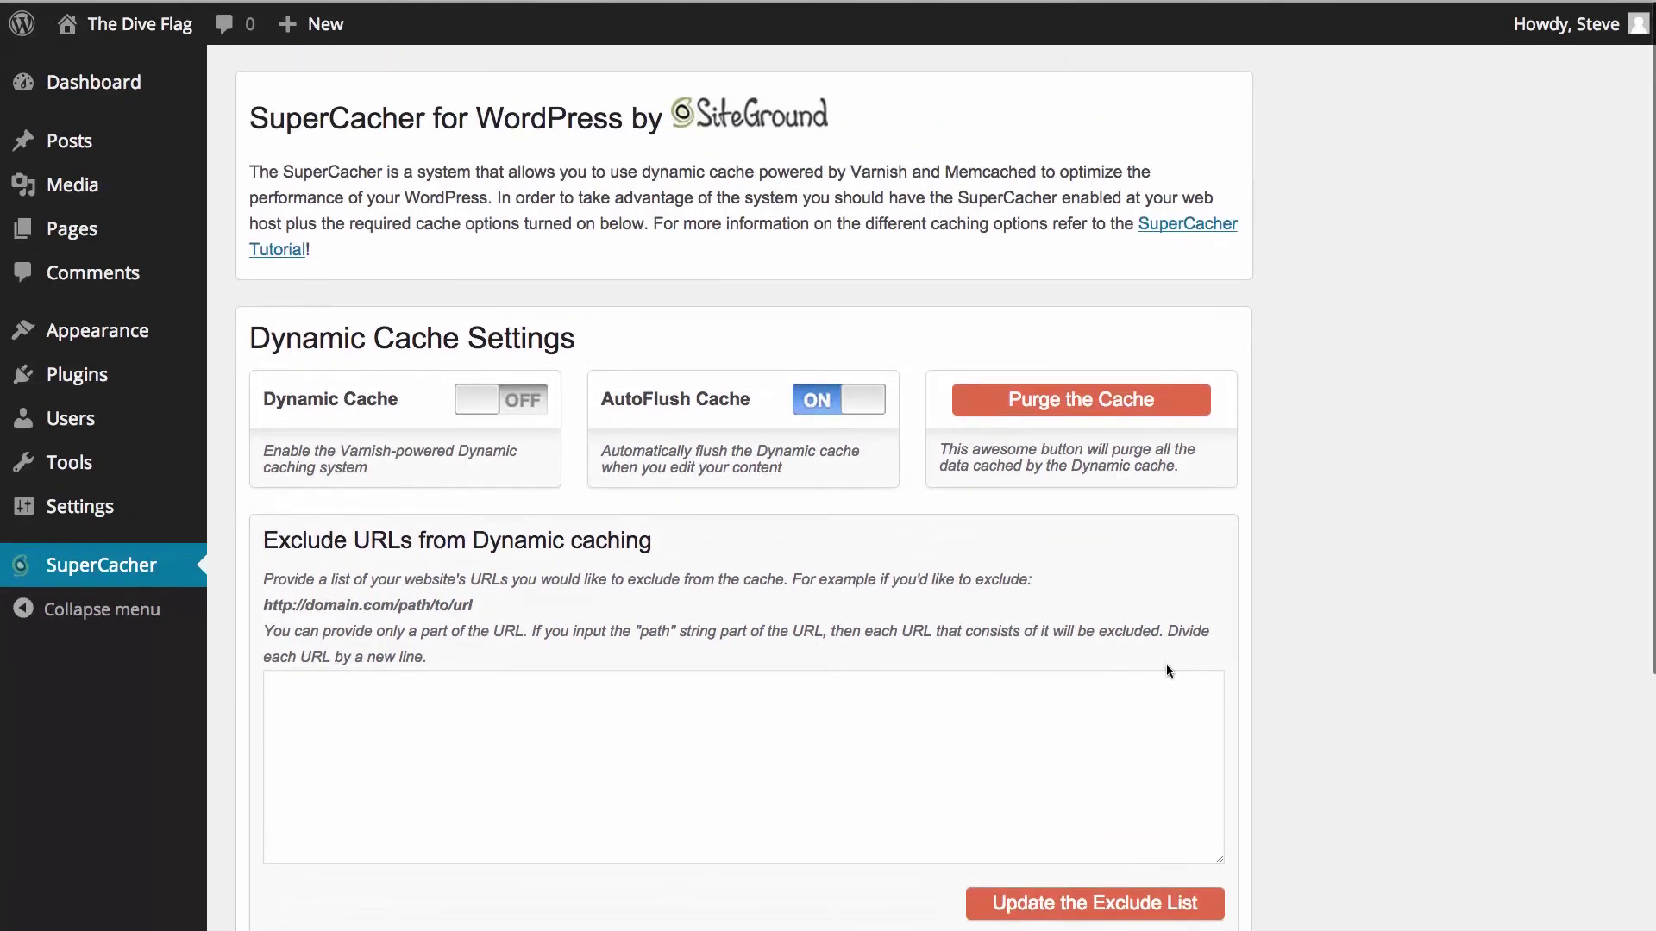